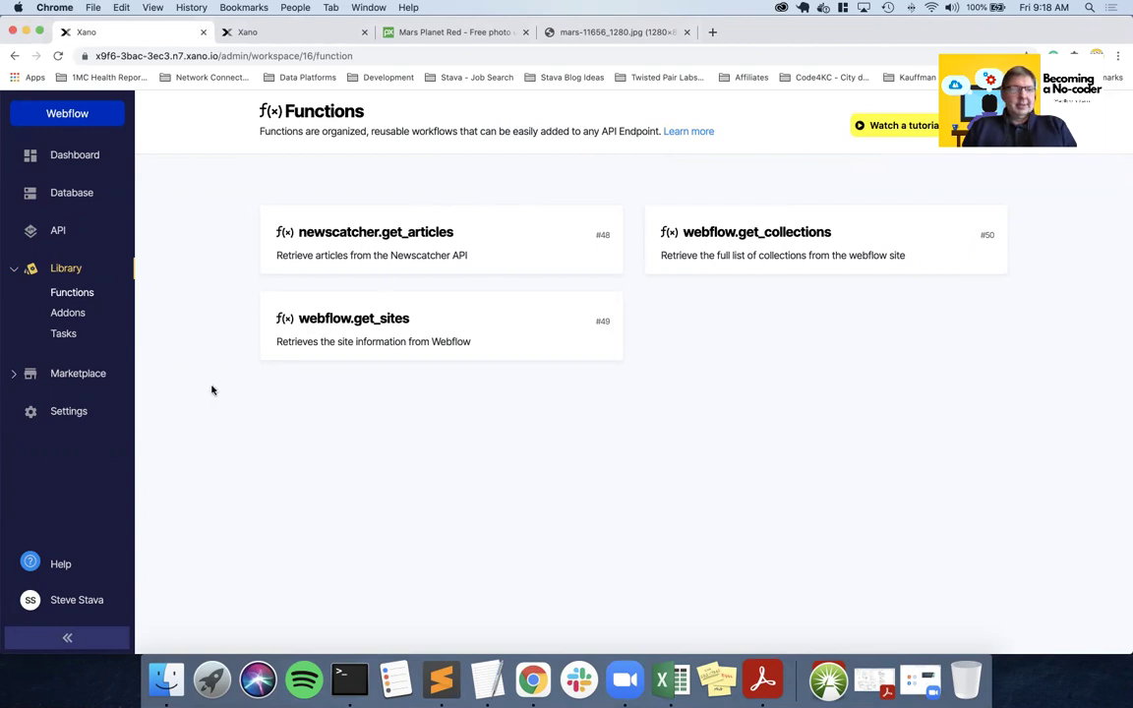
# - Review the Webflow workspace's environment variables in the general settings, including webflow_base_url, without changing them
pyautogui.click(70, 414)
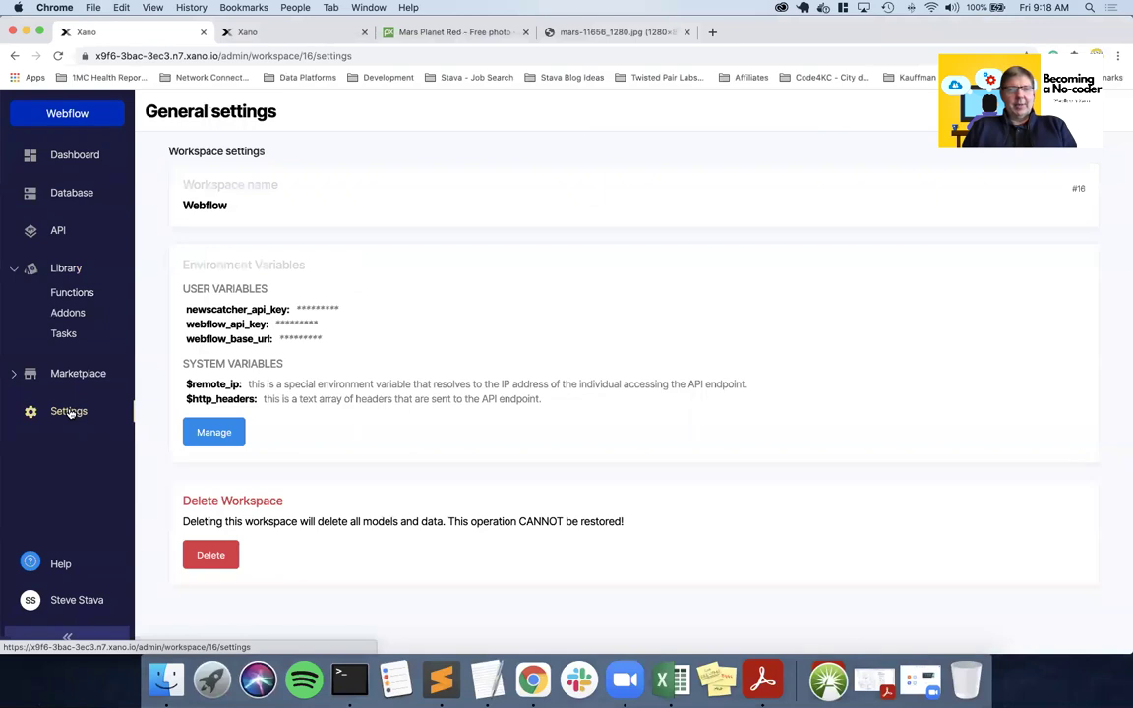
pyautogui.click(213, 434)
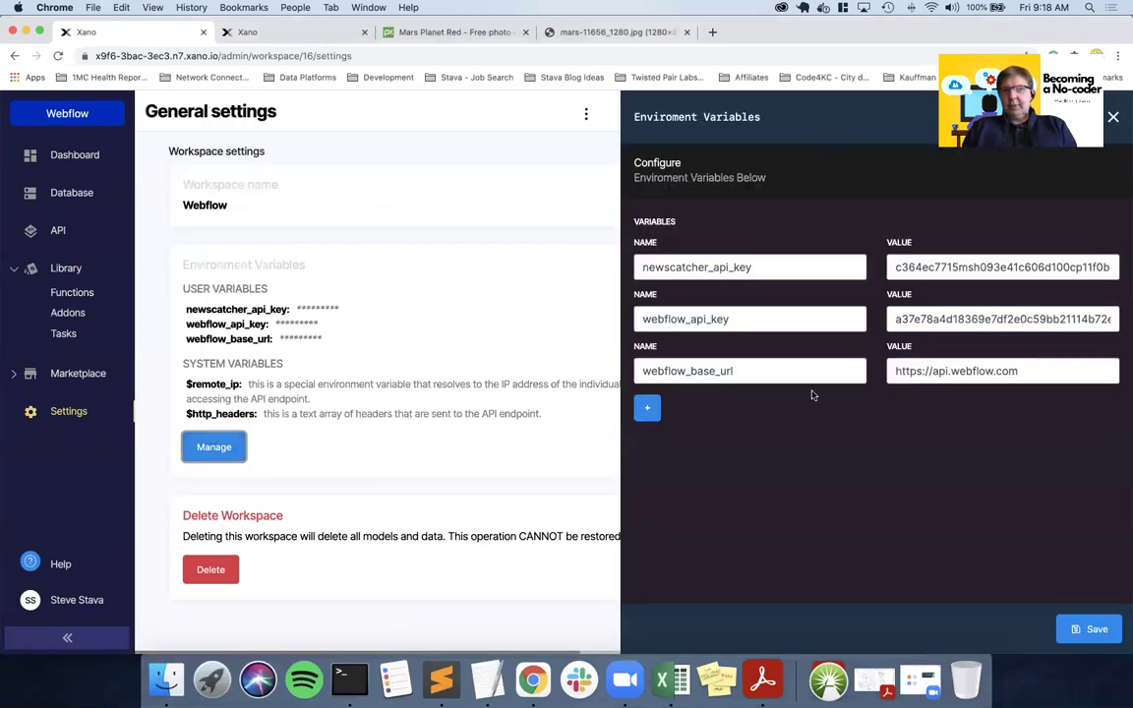
pyautogui.click(1033, 371)
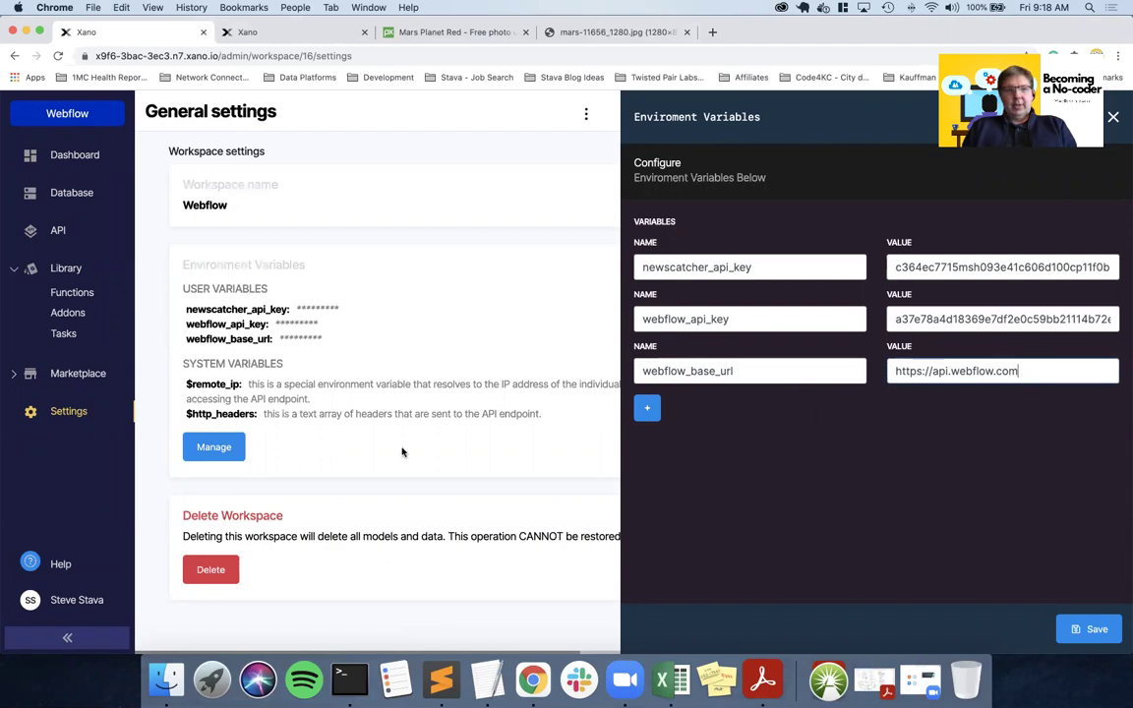
pyautogui.click(1112, 117)
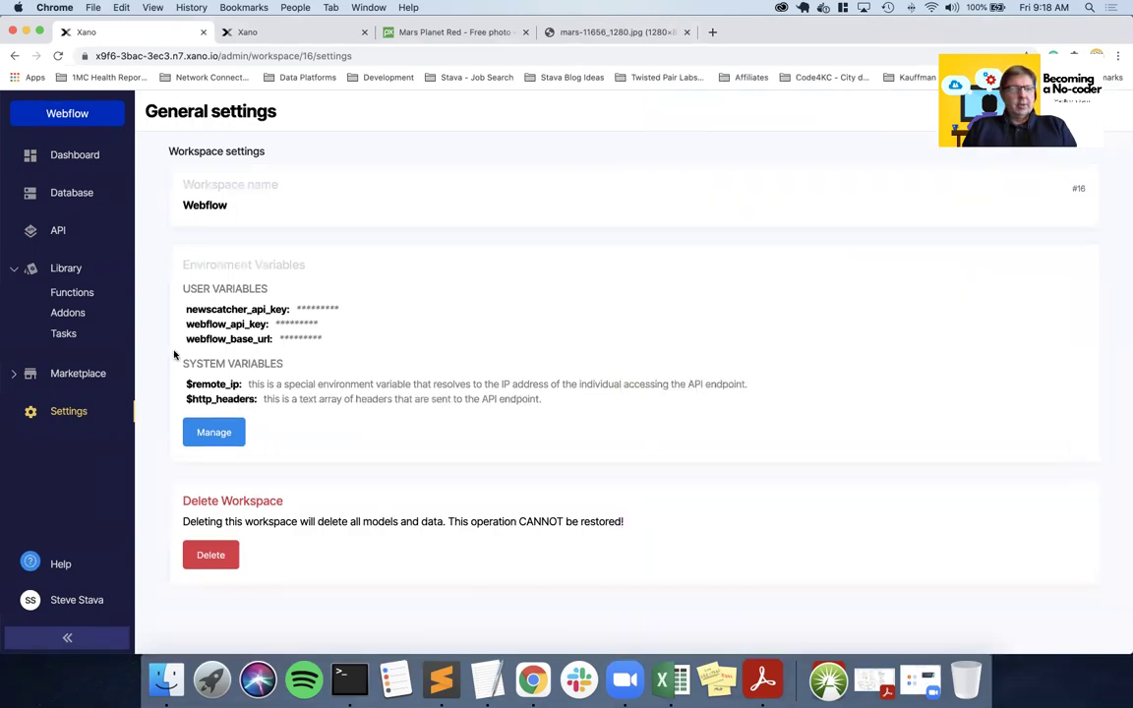
# - Inspect how the webflow.get_sites function builds its webflow_getsites_url variable, and return to the function list
pyautogui.click(90, 294)
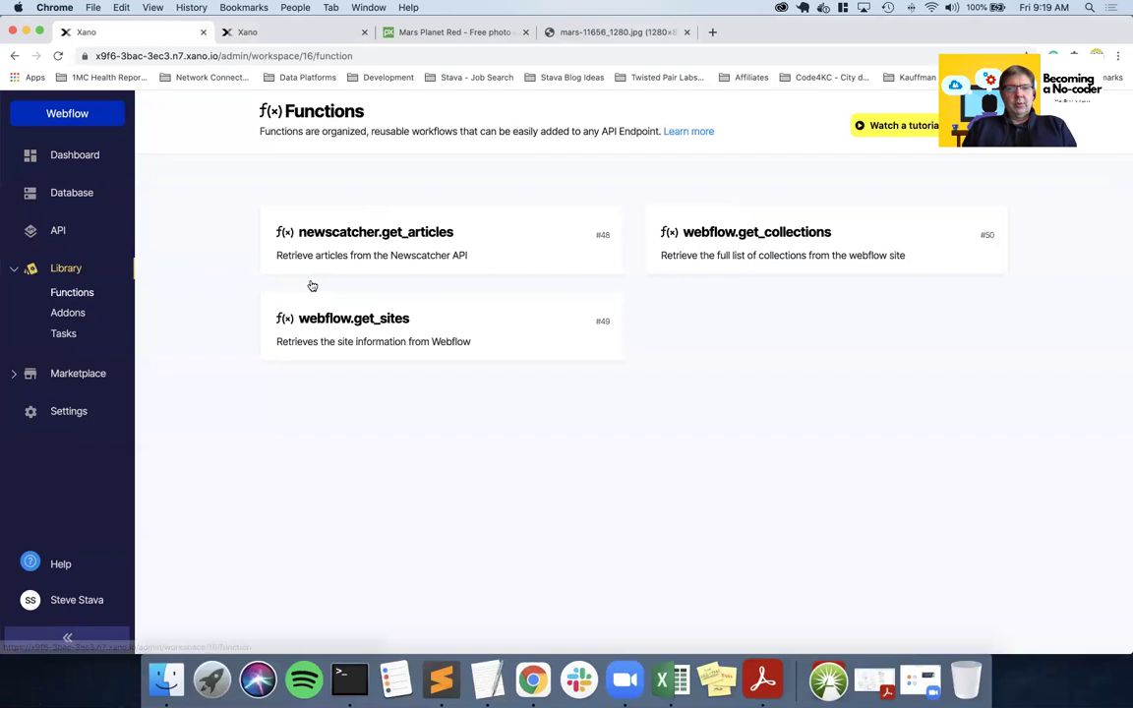
pyautogui.click(356, 322)
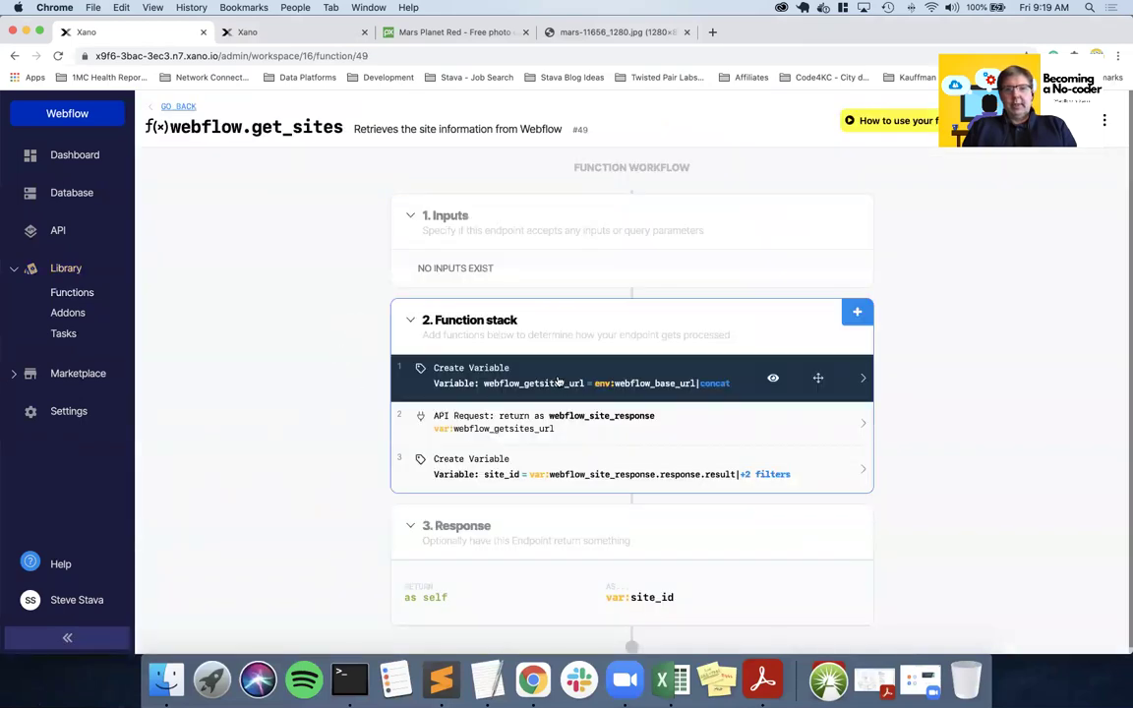
pyautogui.click(558, 380)
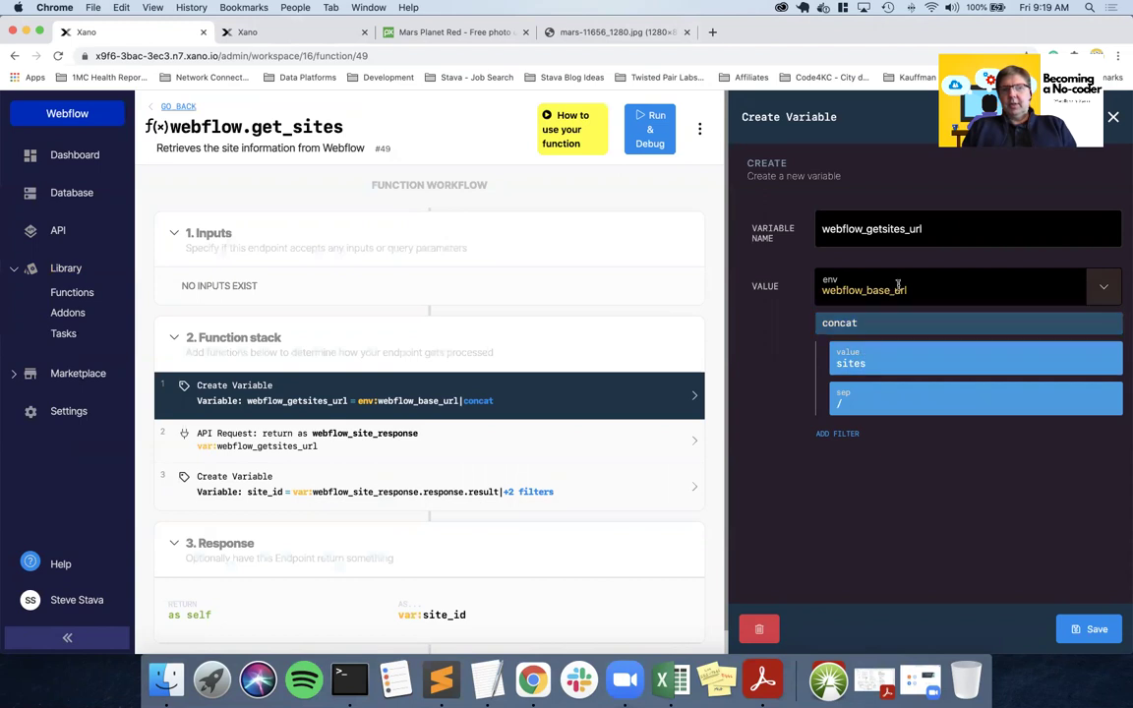
pyautogui.click(178, 106)
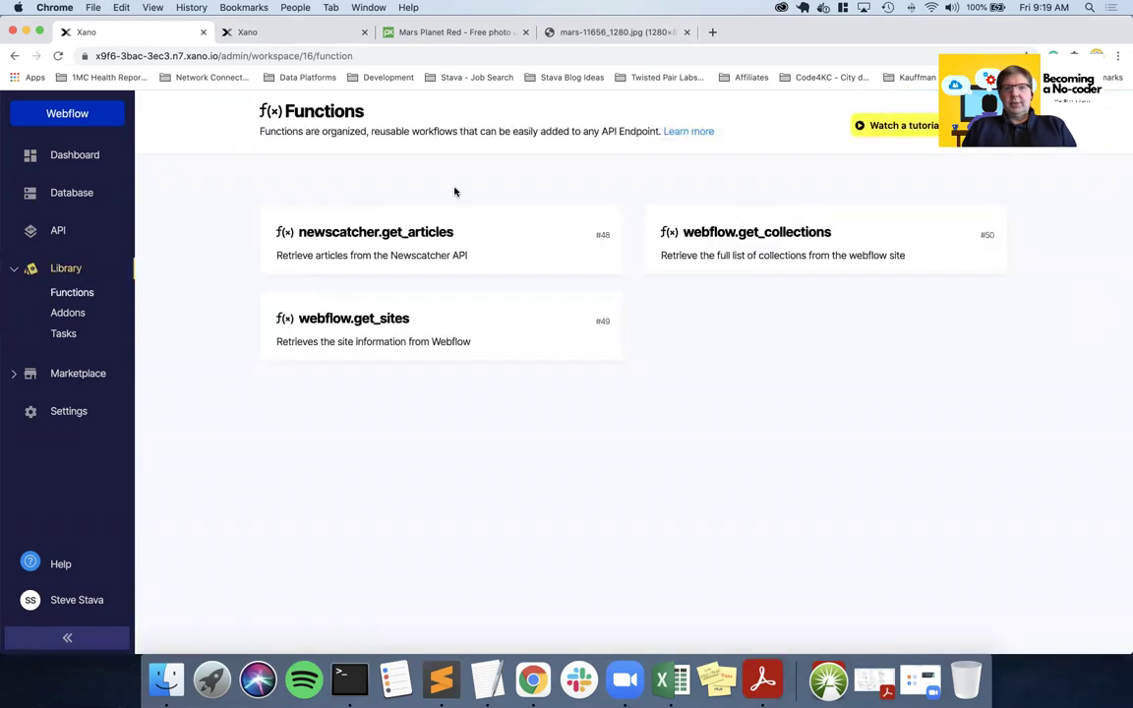
# - Inspect the concat filters of the webflow_getcollections_url variable in the webflow.get_collections function, and close its details
pyautogui.click(721, 241)
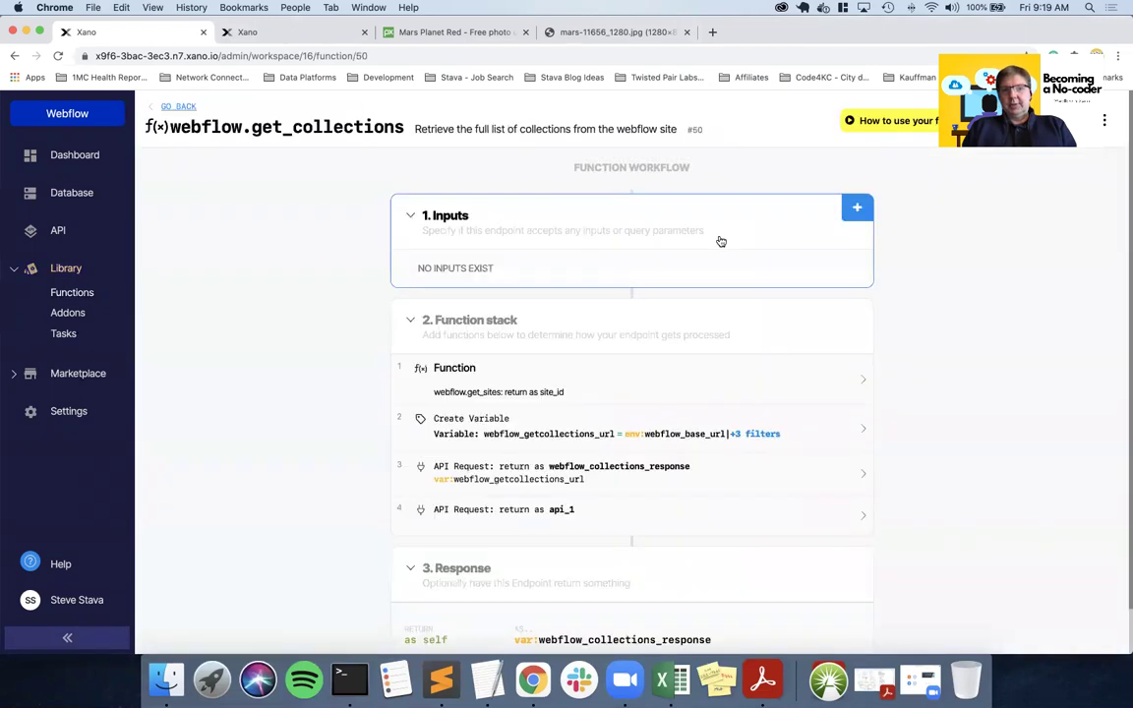
pyautogui.click(562, 438)
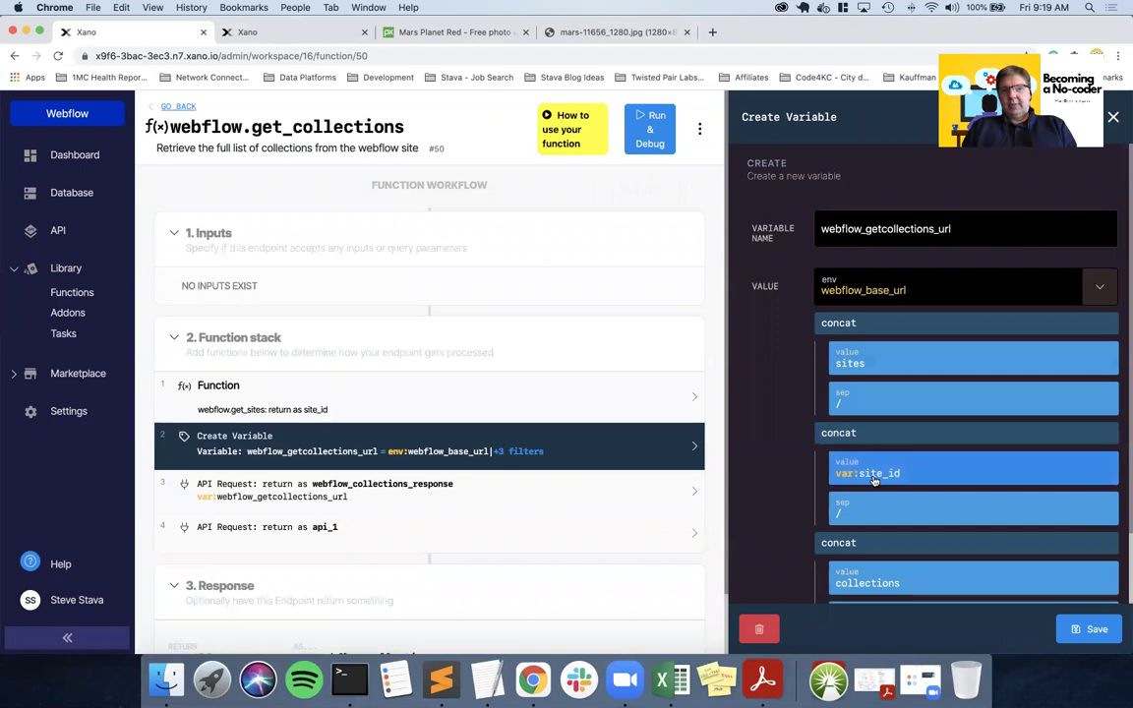
pyautogui.scroll(-2, 875, 470)
pyautogui.scroll(2, 874, 480)
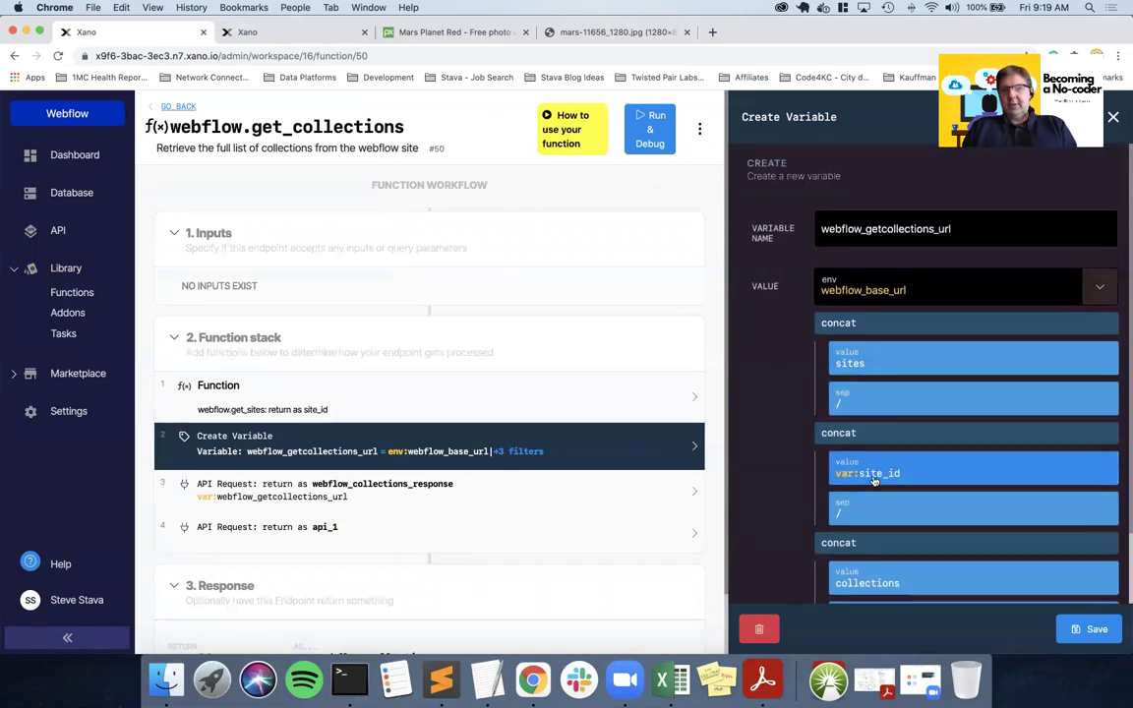
pyautogui.scroll(-2, 875, 482)
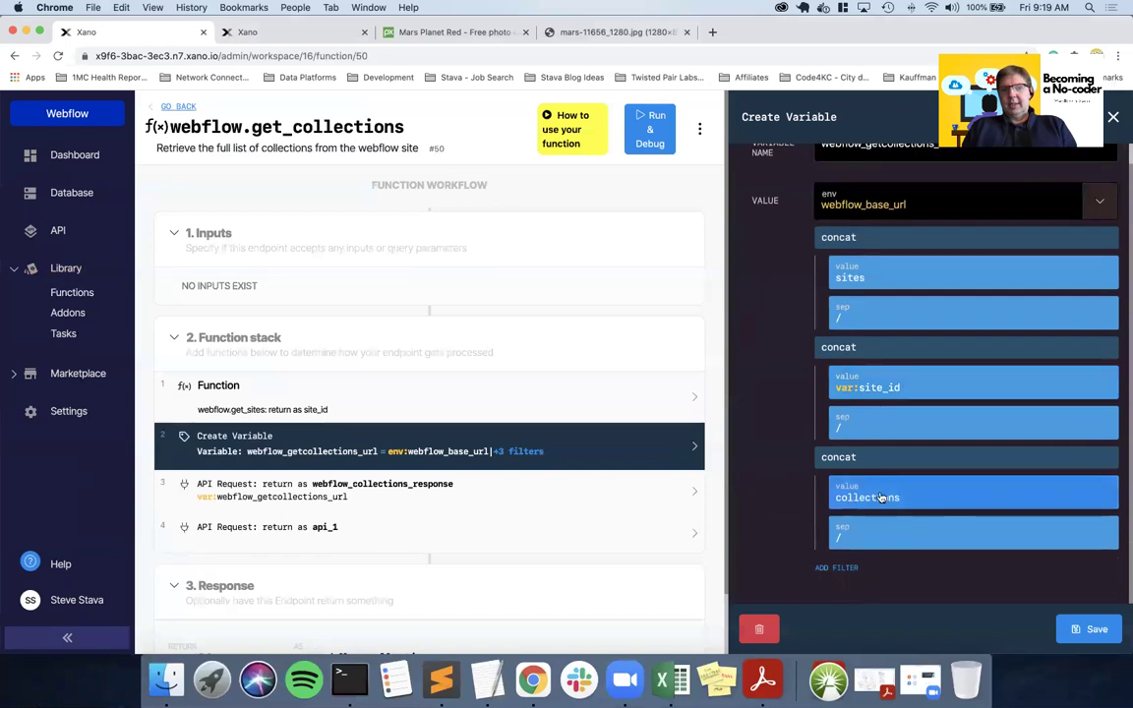
pyautogui.scroll(2, 880, 502)
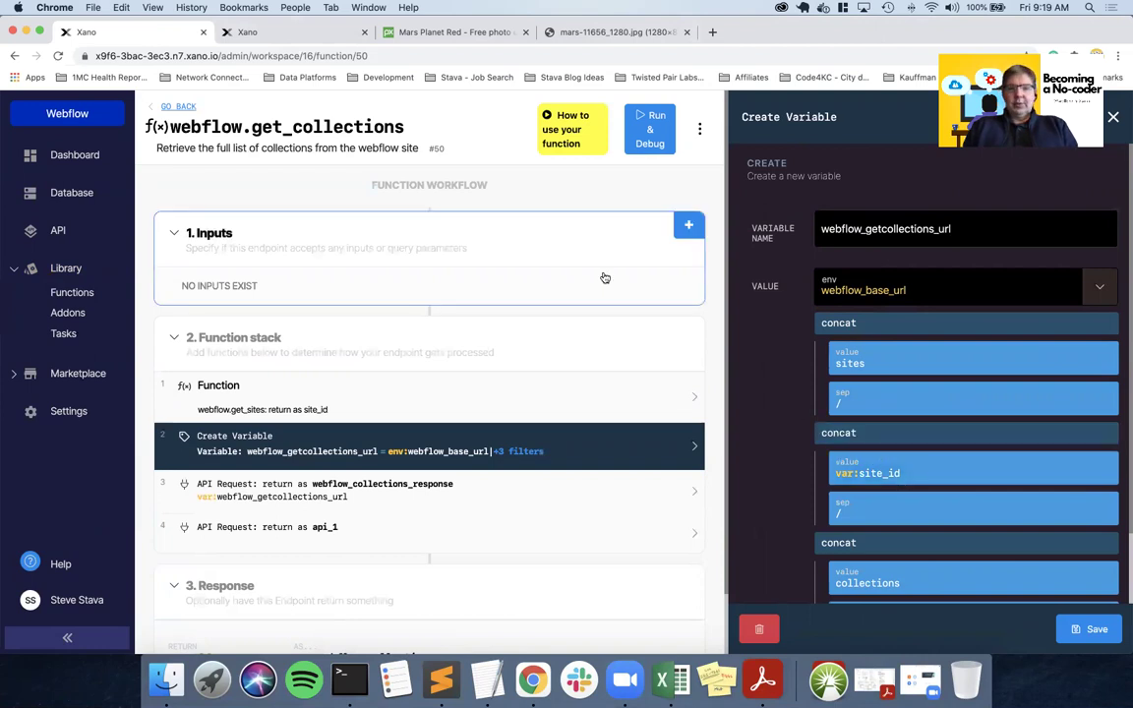
pyautogui.click(1113, 117)
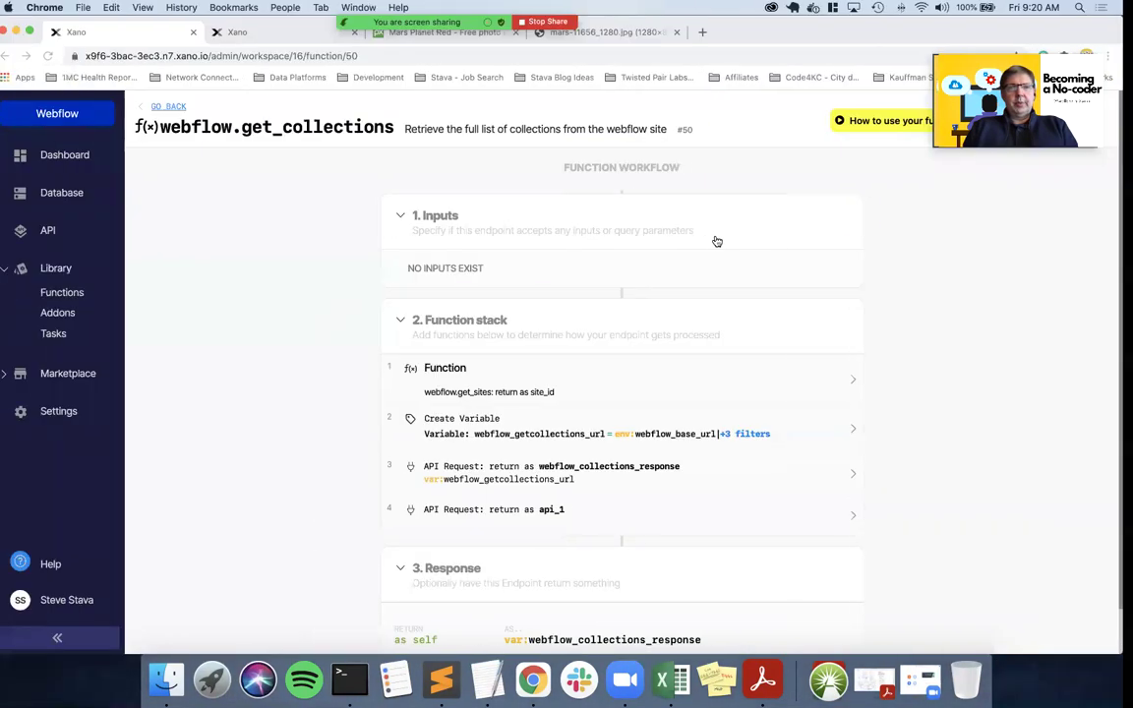
# - Switch to the Webflow CMS API Reference on the second desktop and open the Create New Live Collection Item documentation
pyautogui.hotkey('ctrl', 'Up')
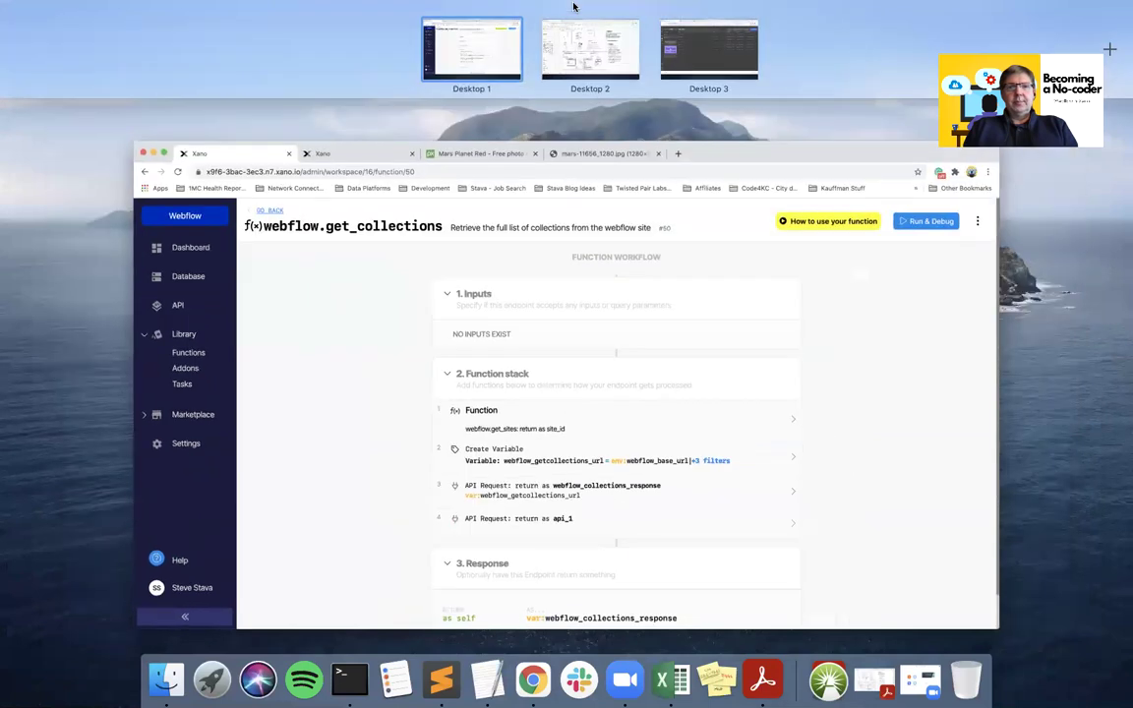
pyautogui.moveTo(698, 49); pyautogui.dragTo(551, 59)
pyautogui.click(551, 59)
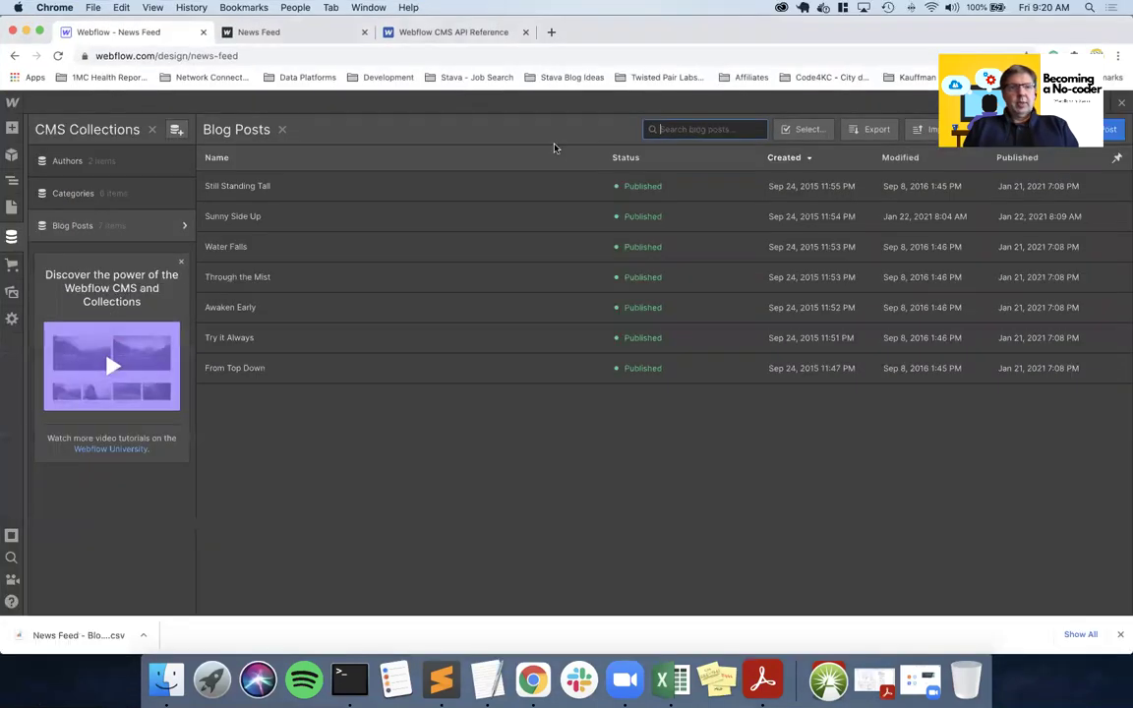
pyautogui.click(462, 34)
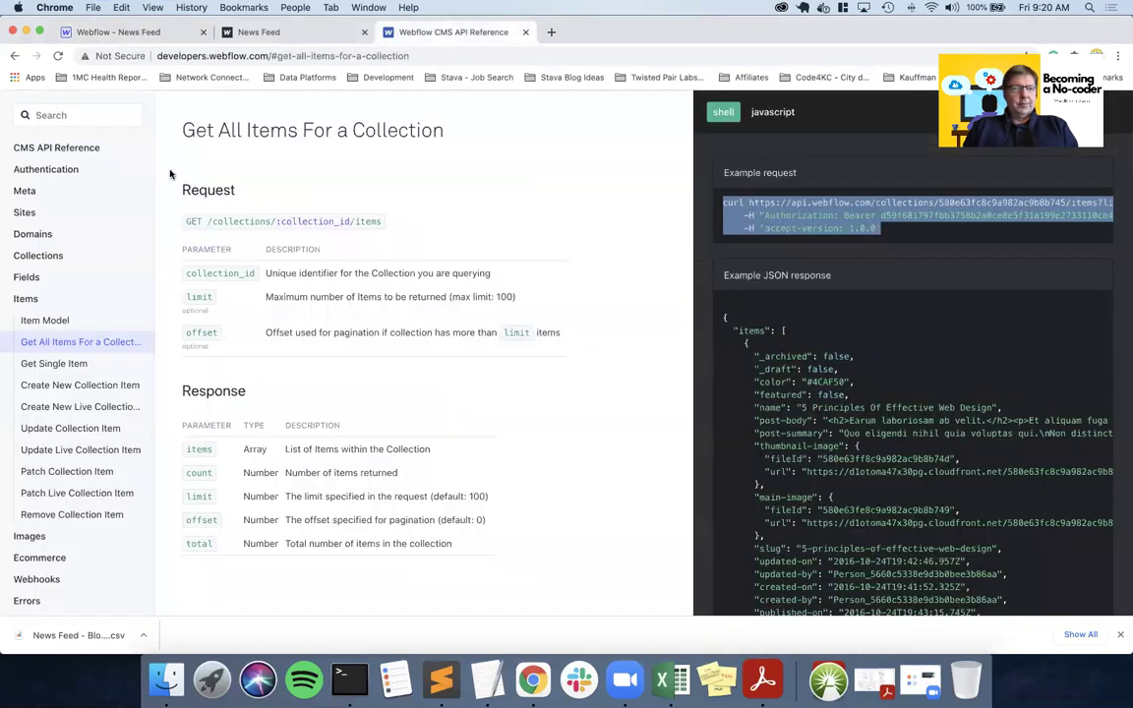
pyautogui.click(100, 407)
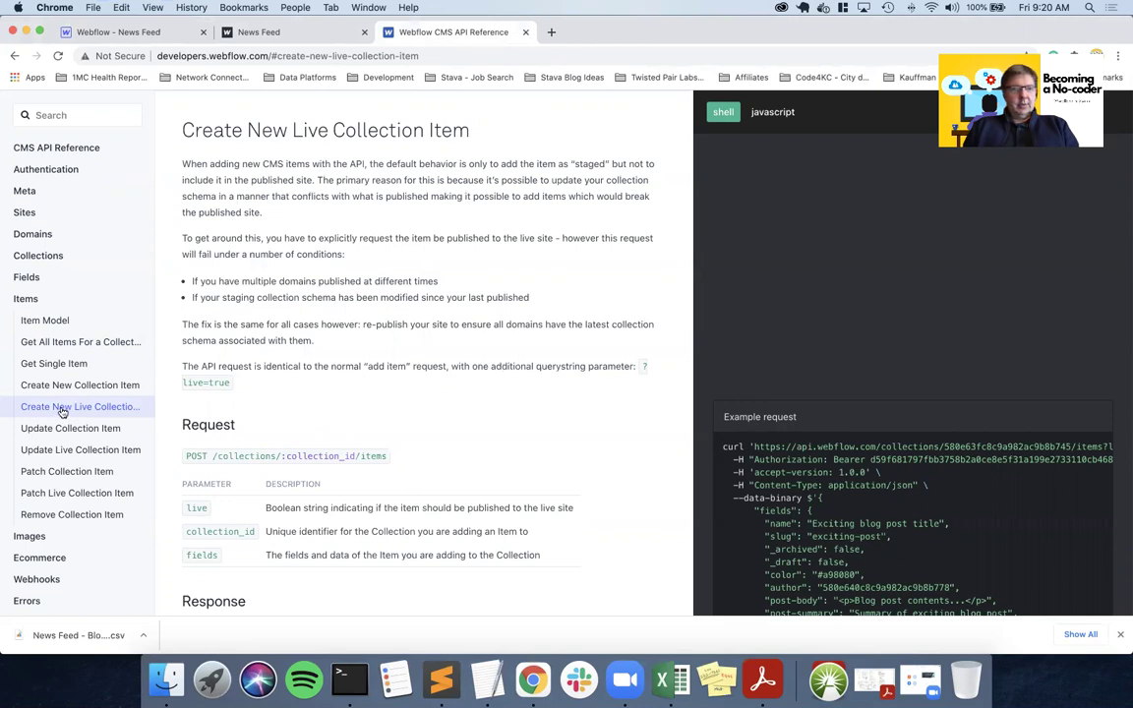
# - Examine the collection ID and authorization header in the example request, and copy the entire curl command
pyautogui.scroll(-5, 738, 332)
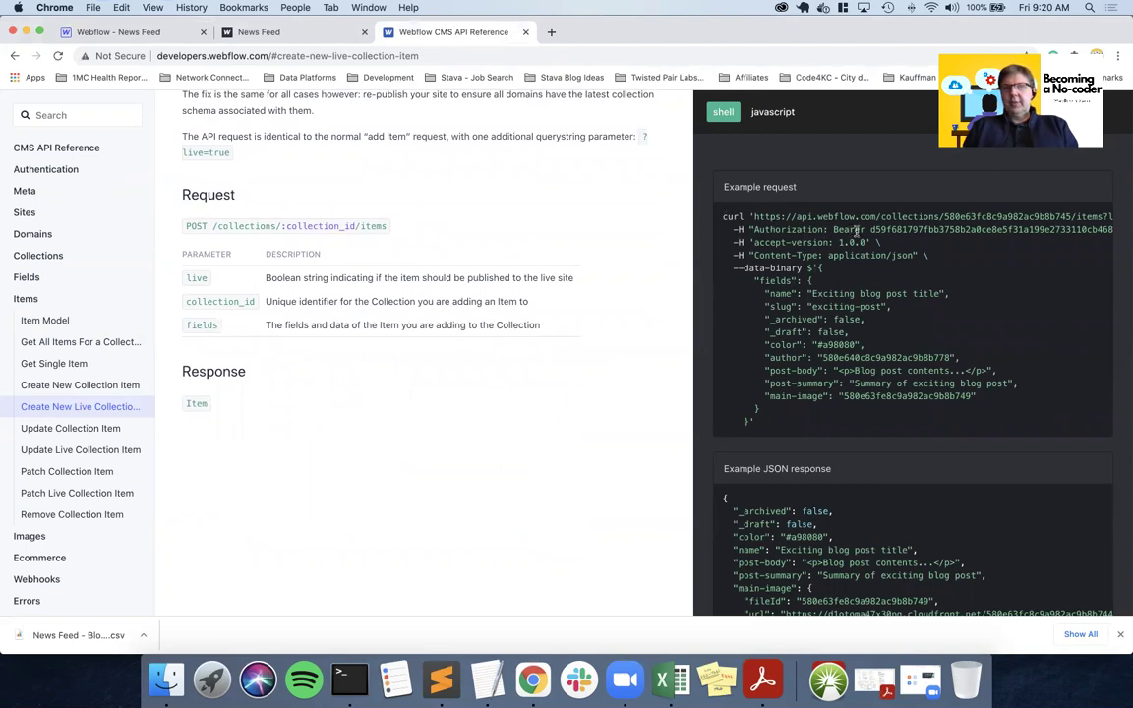
pyautogui.hscroll(5, 856, 231)
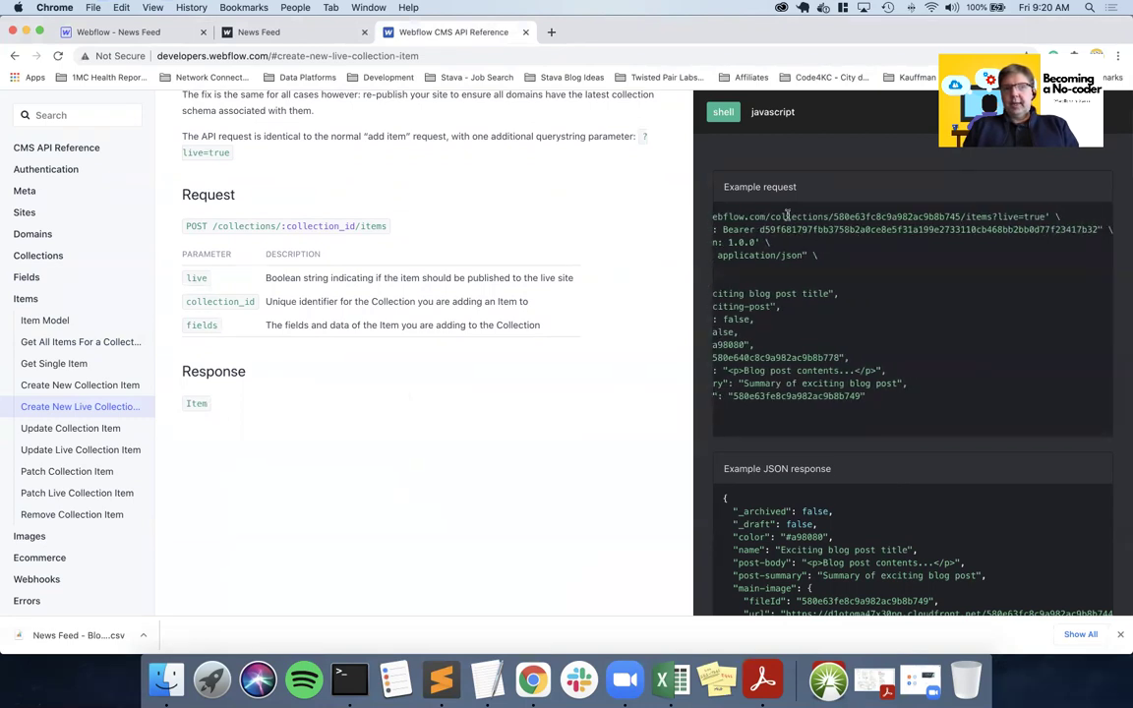
pyautogui.doubleClick(866, 215)
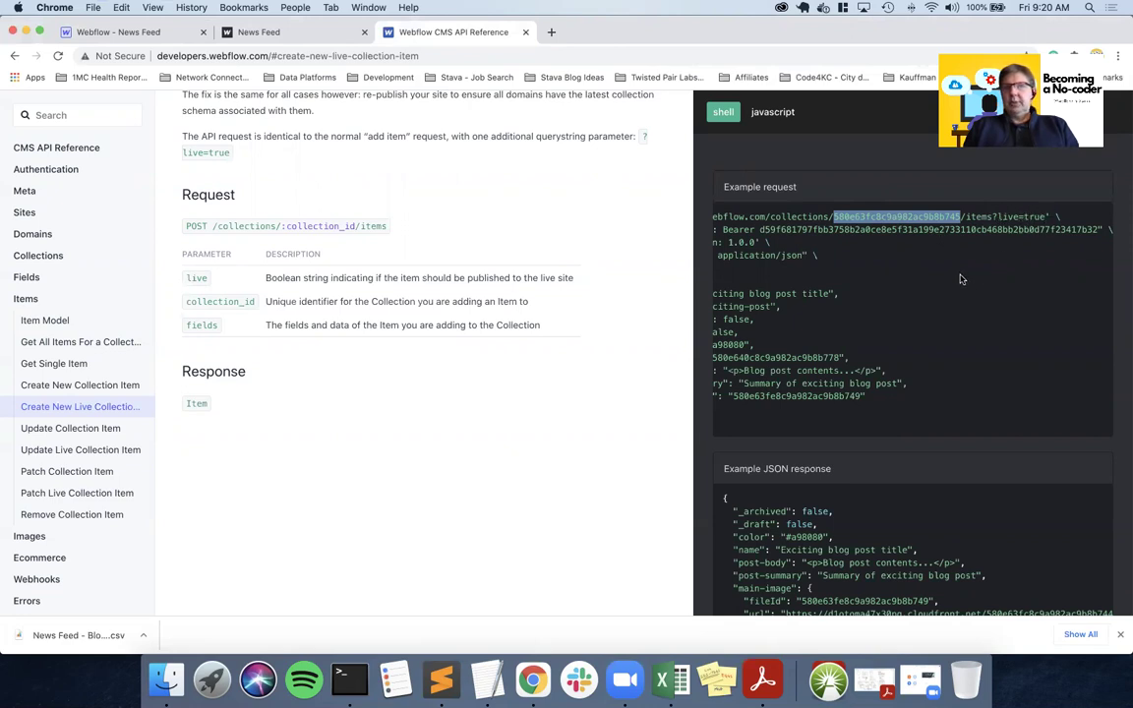
pyautogui.hscroll(-5, 960, 279)
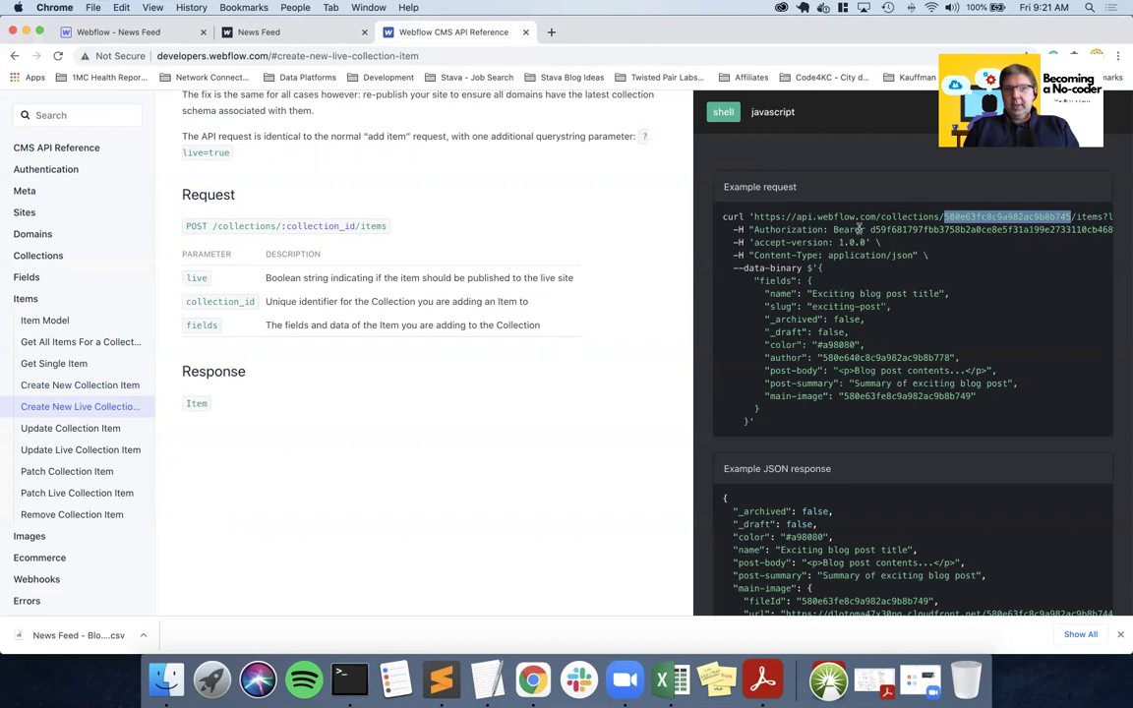
pyautogui.doubleClick(913, 230)
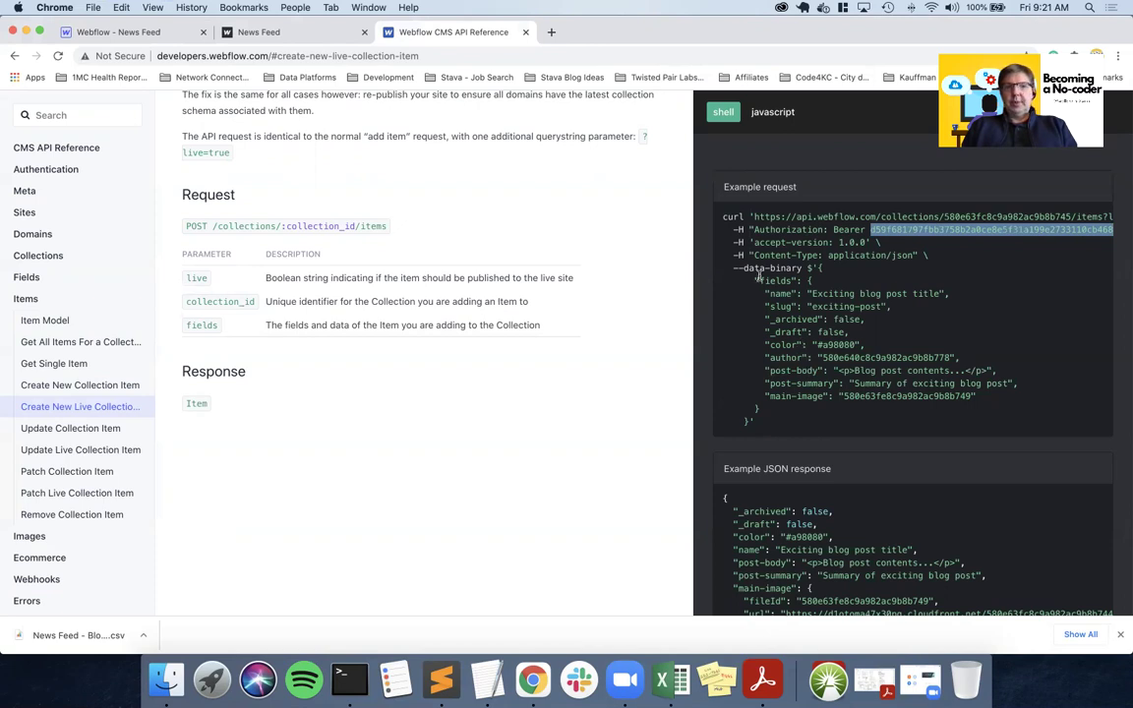
pyautogui.moveTo(722, 221); pyautogui.dragTo(783, 421)
pyautogui.press('super+c')
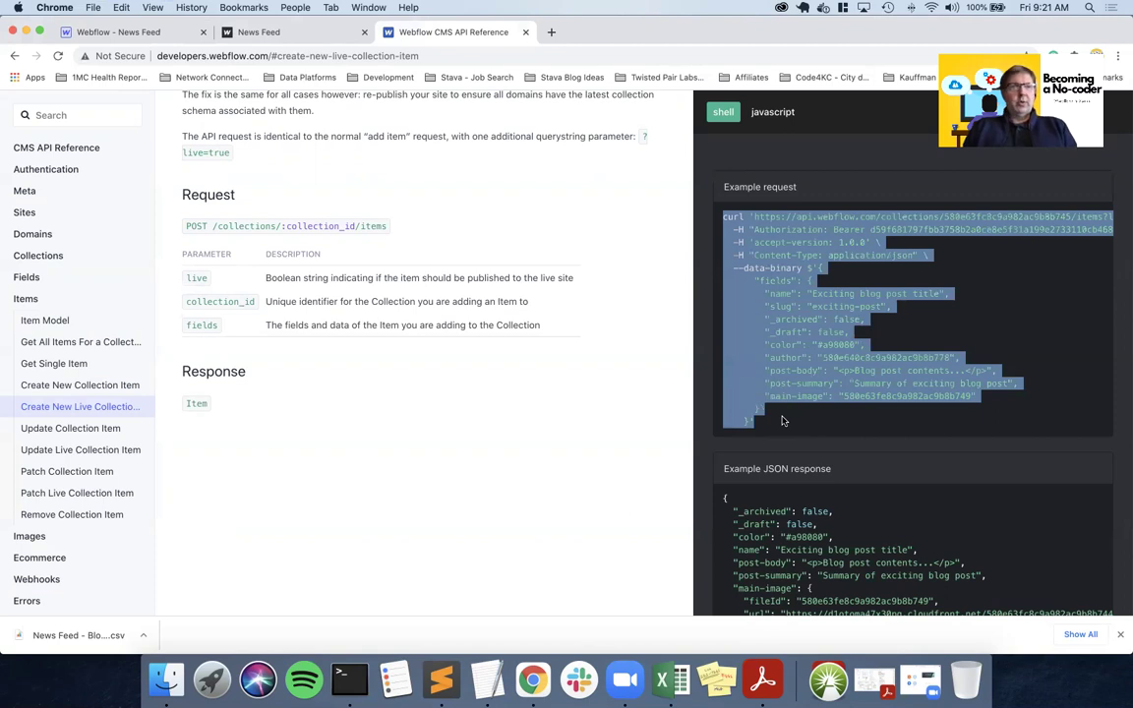
# - Switch back to Xano and start a new library function named webflow.add_blogpost
pyautogui.hotkey('ctrl', 'Left')
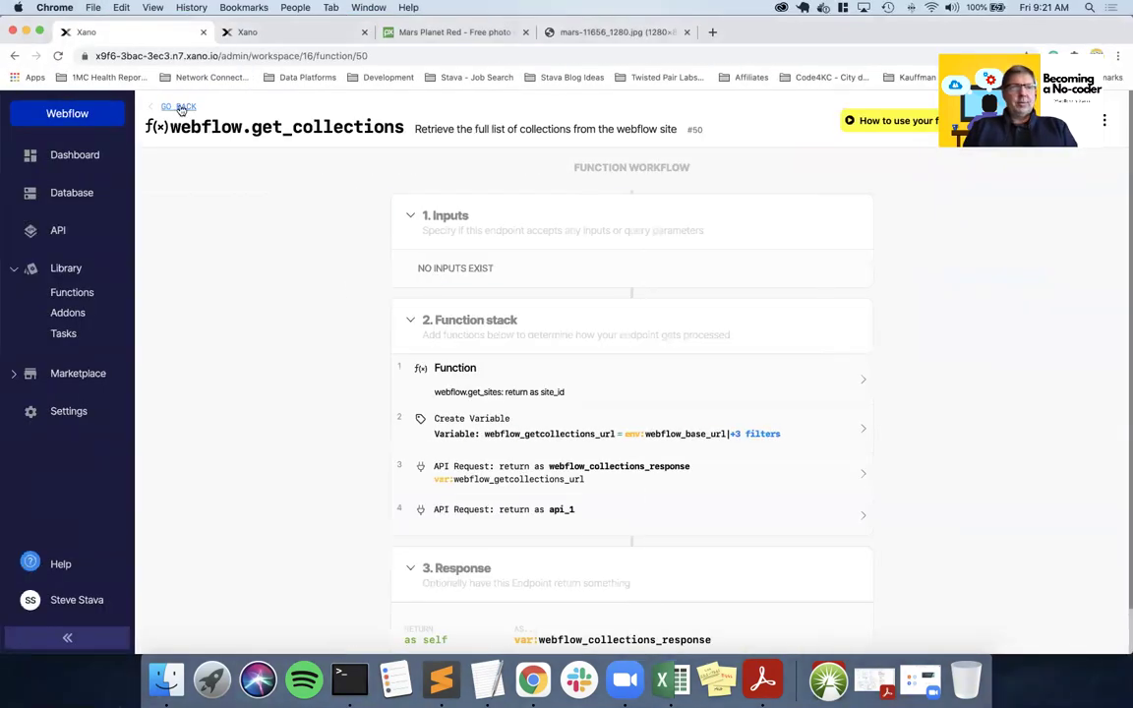
pyautogui.click(163, 102)
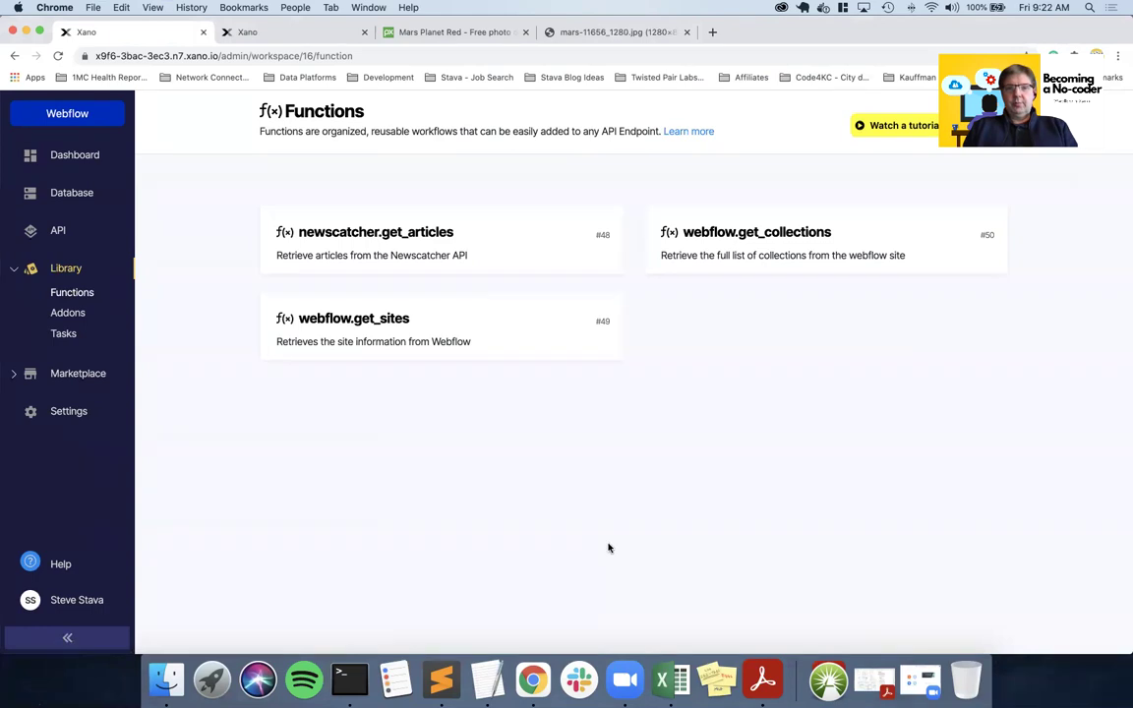
pyautogui.click(984, 126)
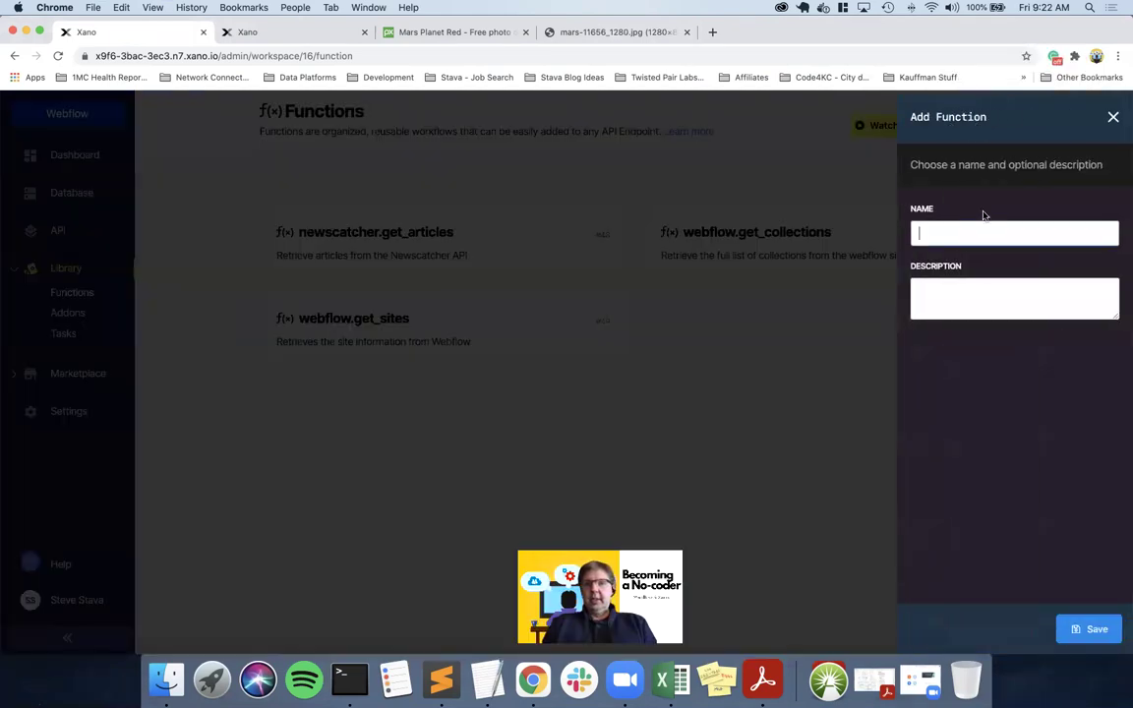
pyautogui.click(1075, 230)
pyautogui.write('webflow')
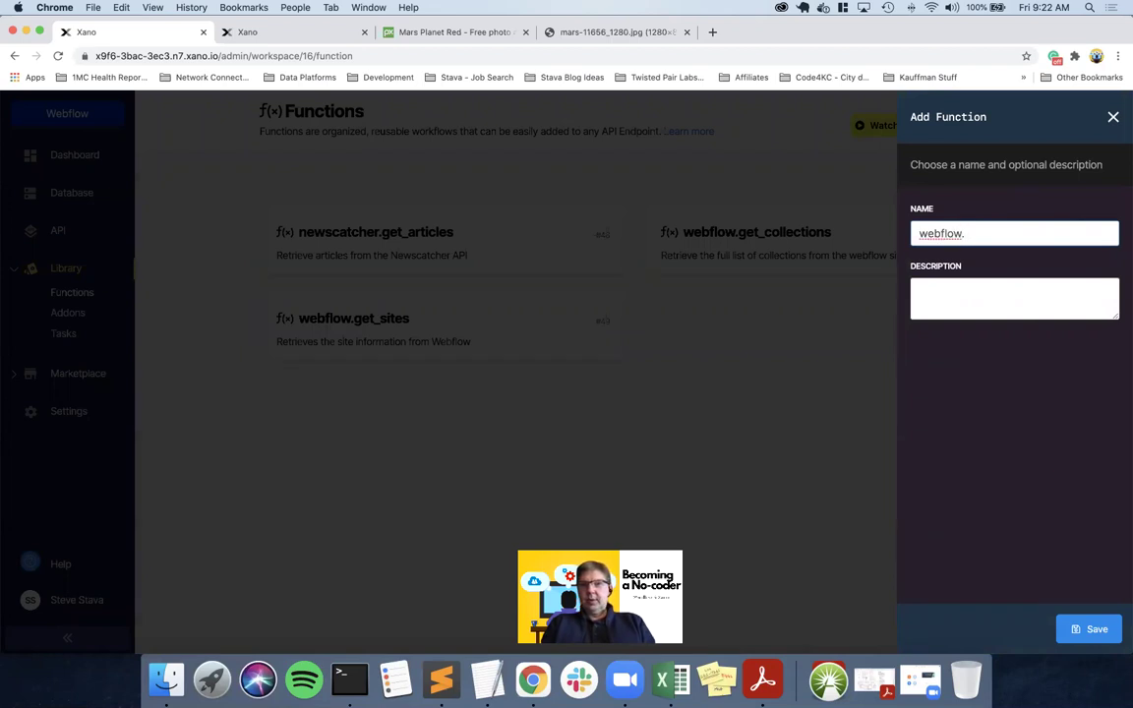
pyautogui.write('.add_arti')
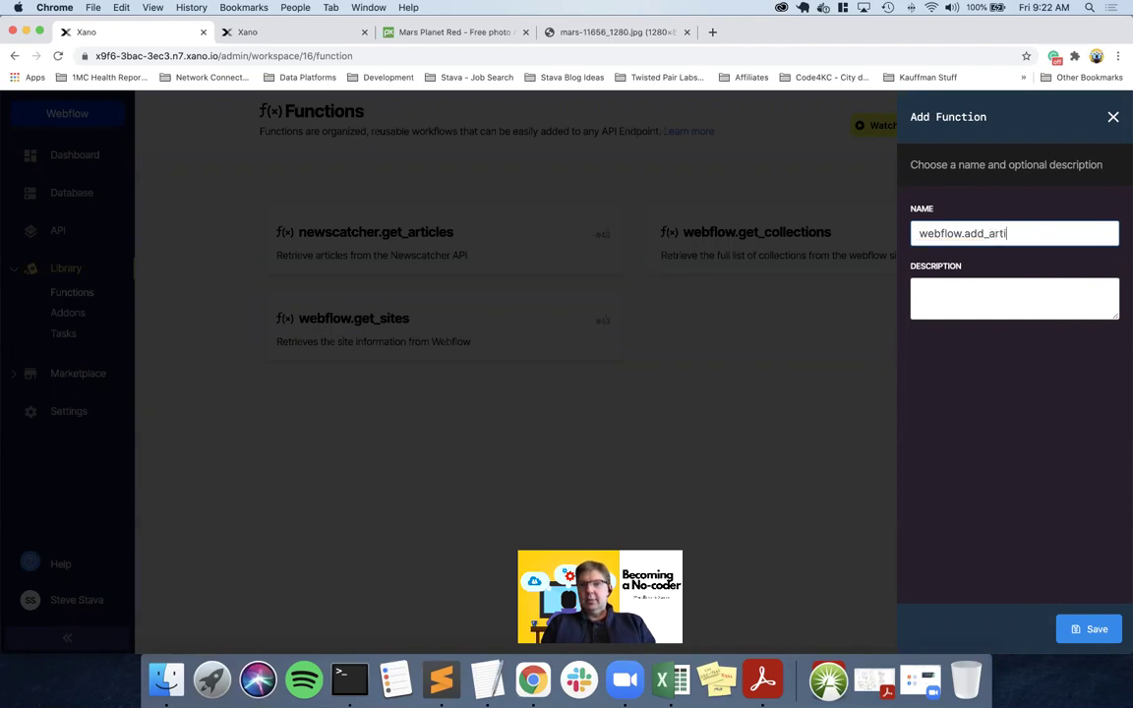
pyautogui.press('BackSpace')
pyautogui.press('BackSpace')
pyautogui.press('BackSpace')
pyautogui.press('BackSpace')
pyautogui.write('blogpost')
# - Describe the new function as "Add a new blog post to the Webflow collection" and save it
pyautogui.click(986, 298)
pyautogui.write('Add a new blog post to the W')
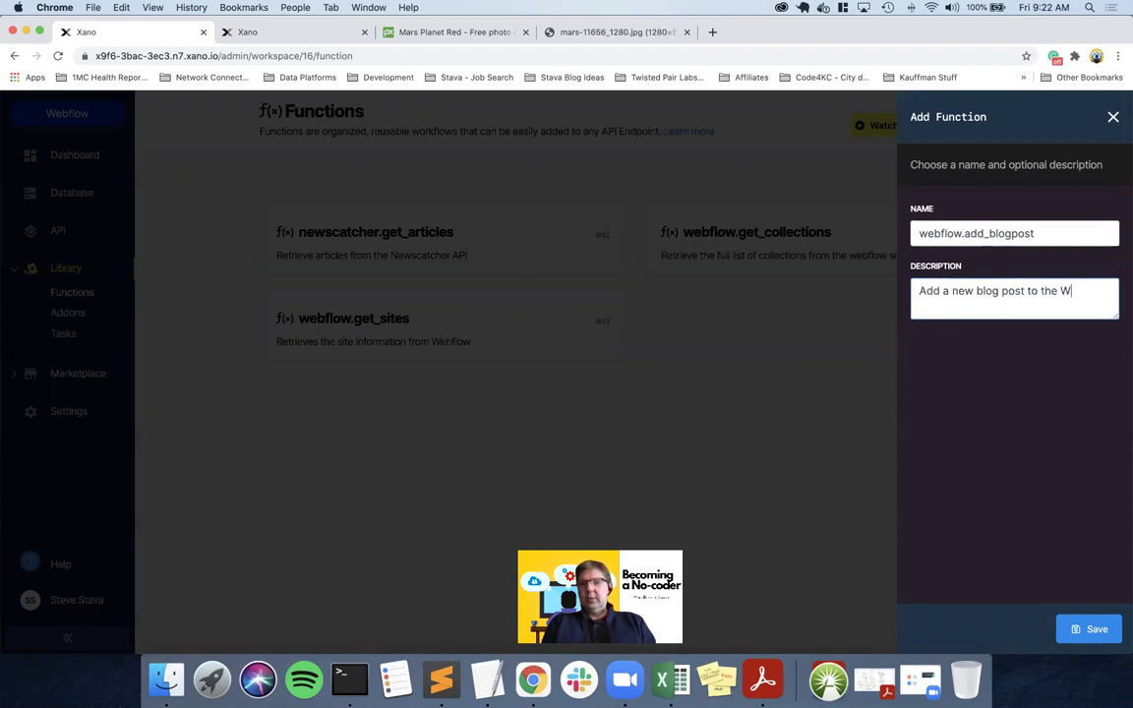
pyautogui.write('ebflow collection')
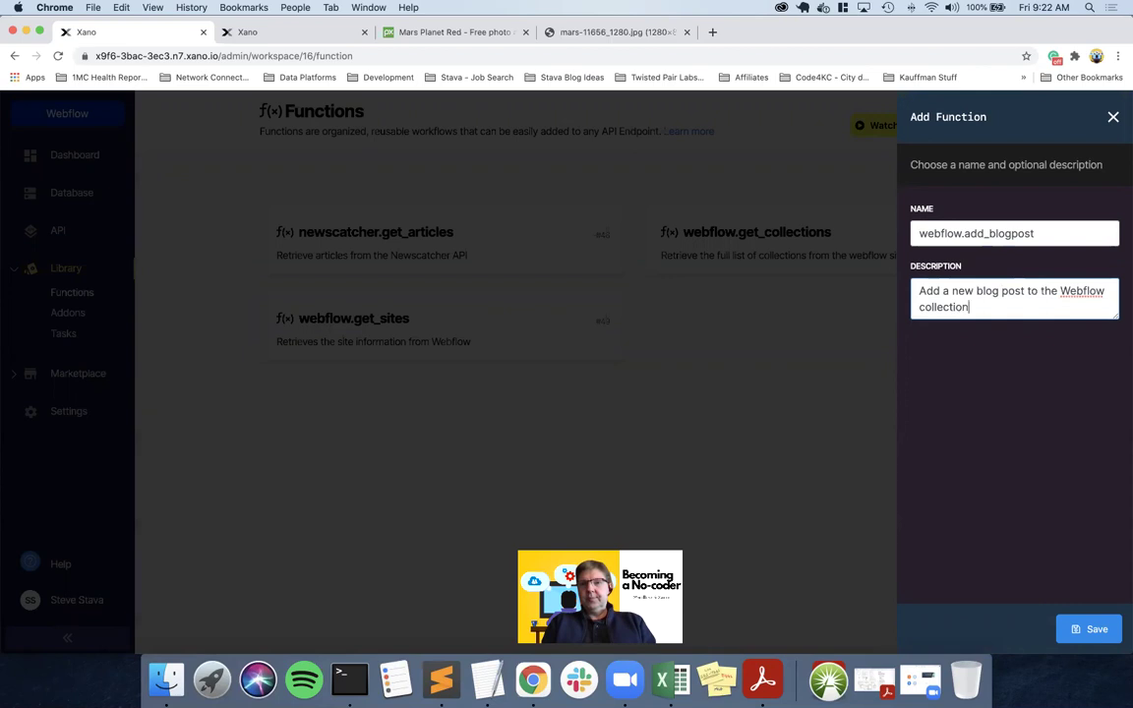
pyautogui.click(1082, 628)
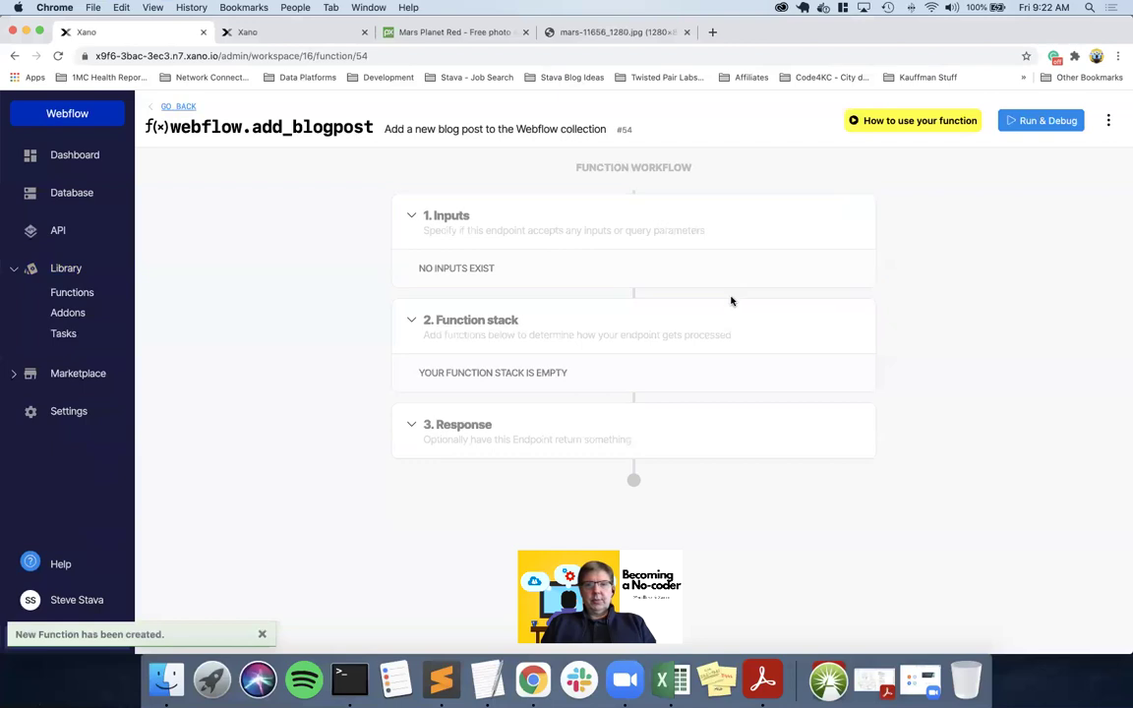
# - Add an External API Request to the function stack and import the copied curl command, including its authorization token
pyautogui.click(860, 312)
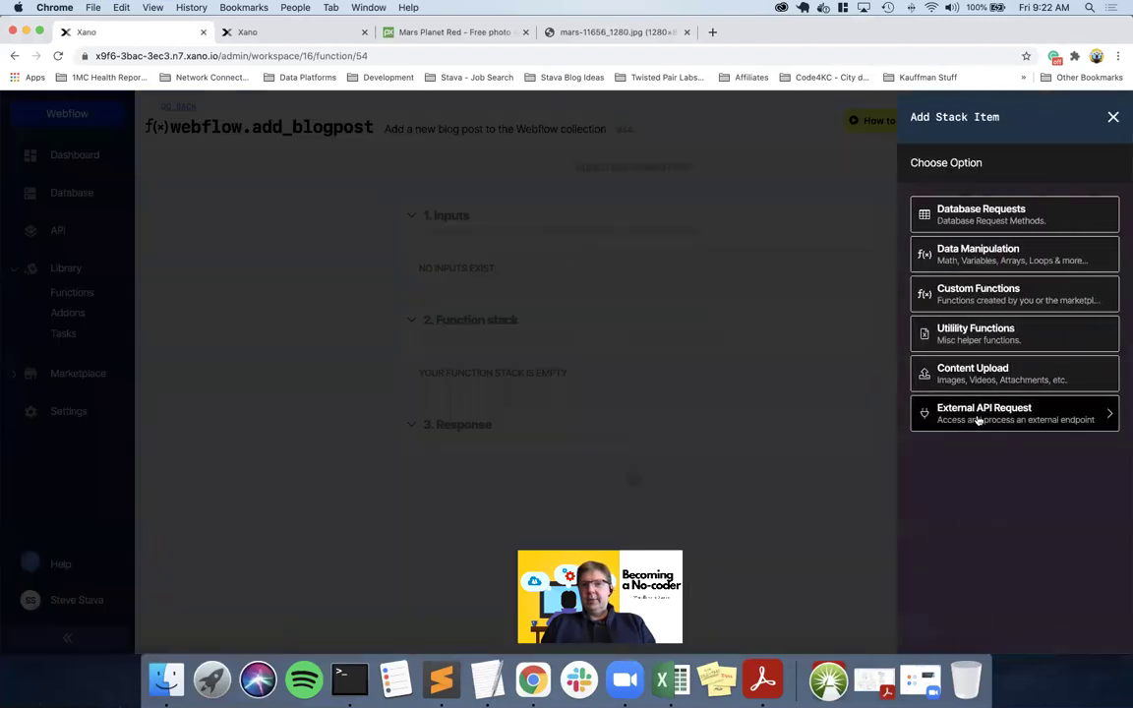
pyautogui.click(971, 417)
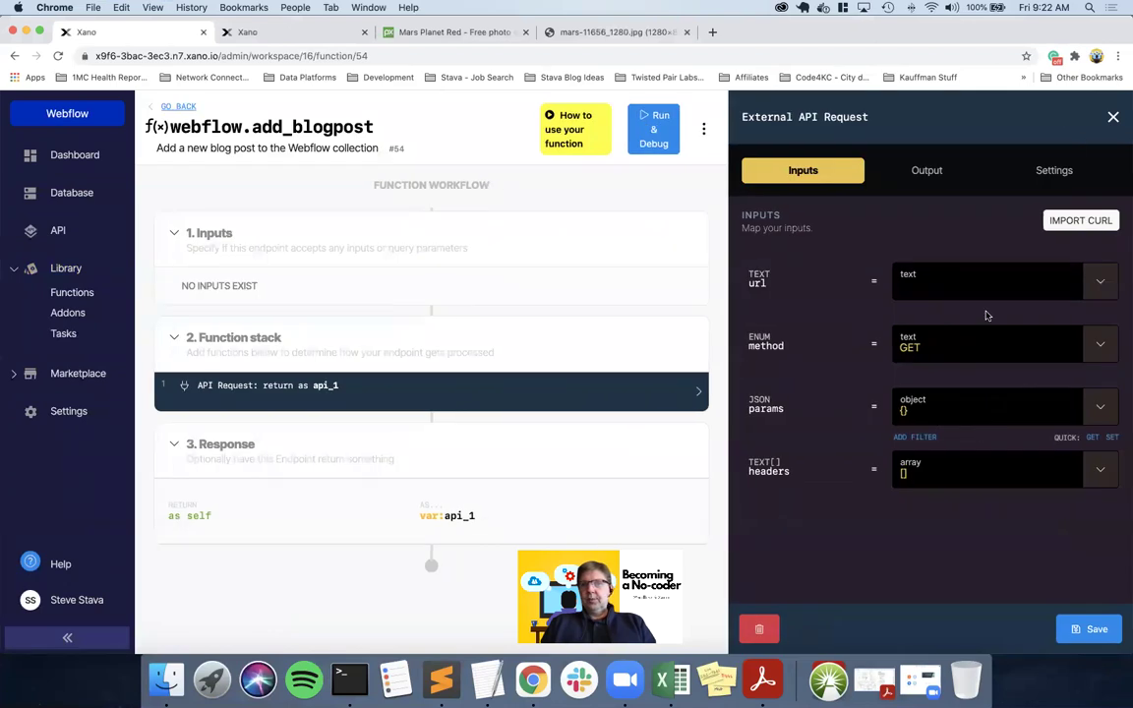
pyautogui.click(1063, 221)
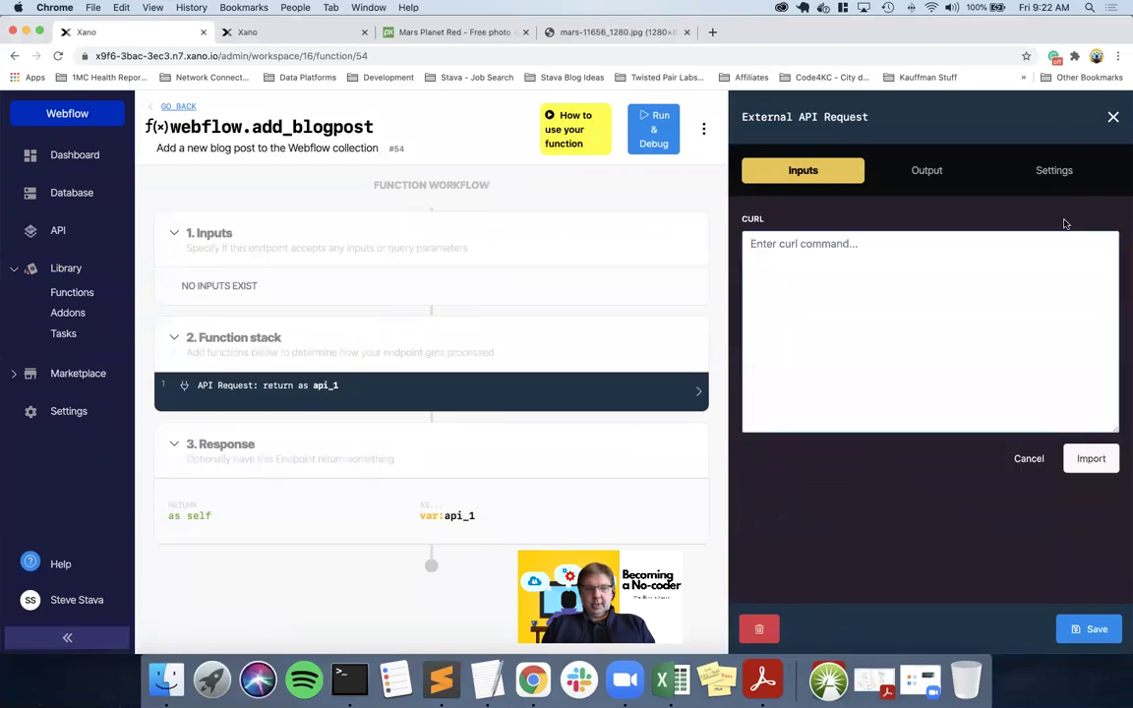
pyautogui.press('super+v')
pyautogui.scroll(5, 946, 279)
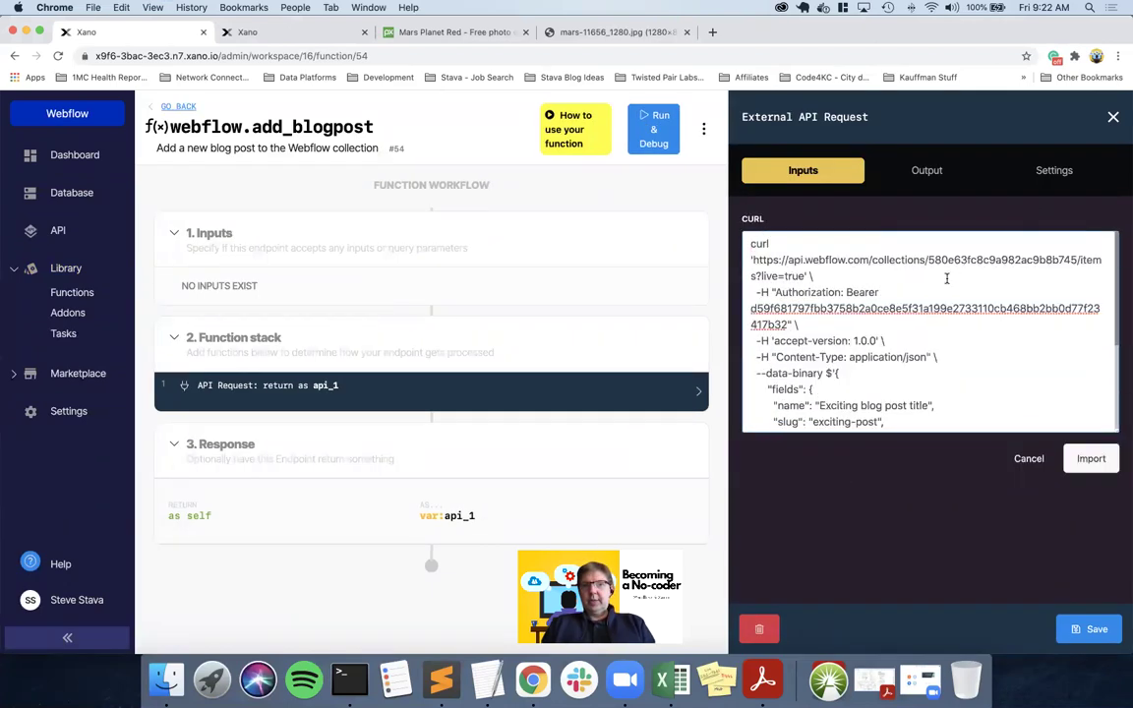
pyautogui.click(1091, 458)
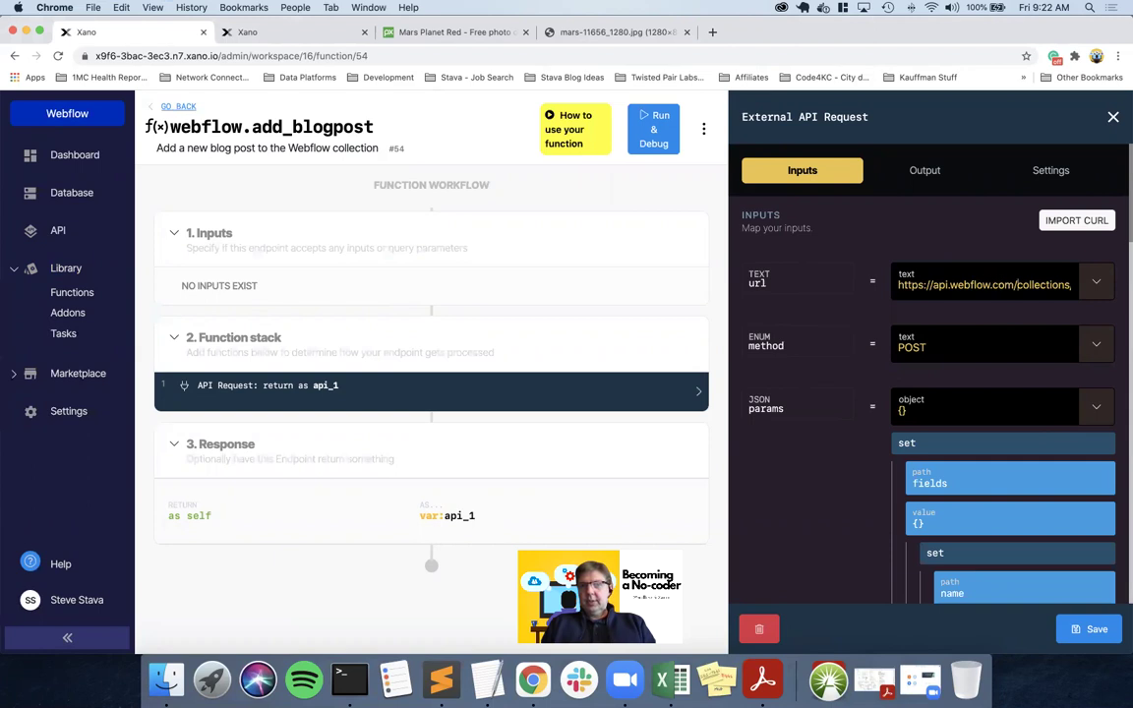
pyautogui.press('super+v')
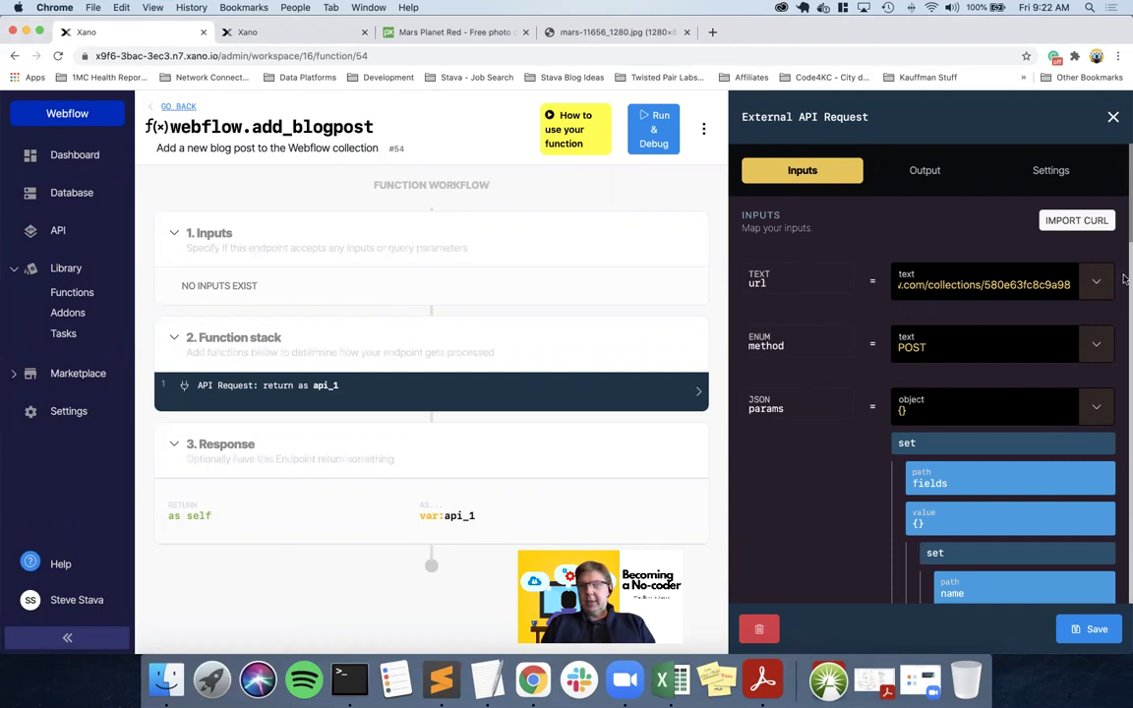
# - Replace the collection ID in the request URL with the placeholder %s, so the path ends in /collections/%s/items?live=true
pyautogui.click(1057, 279)
pyautogui.press('End')
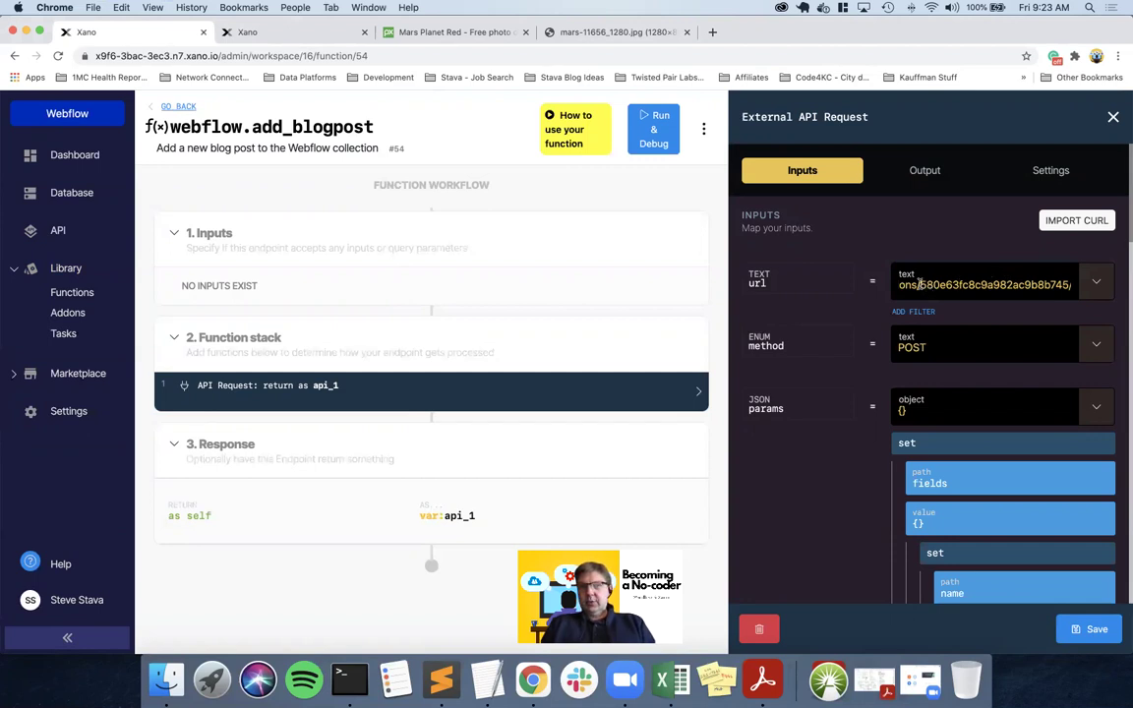
pyautogui.hotkey('shift', 'Right')
pyautogui.hotkey('shift', 'Right')
pyautogui.hotkey('shift', 'Right')
pyautogui.hotkey('shift', 'Right')
pyautogui.hotkey('shift', 'Right')
pyautogui.hotkey('shift', 'Right')
pyautogui.hotkey('shift', 'Right')
pyautogui.hotkey('shift', 'Right')
pyautogui.hotkey('shift', 'Right')
pyautogui.hotkey('shift', 'Right')
pyautogui.hotkey('shift', 'Right')
pyautogui.hotkey('shift', 'Right')
pyautogui.hotkey('shift', 'Right')
pyautogui.hotkey('shift', 'Right')
pyautogui.hotkey('shift', 'Right')
pyautogui.hotkey('shift', 'Right')
pyautogui.hotkey('shift', 'Right')
pyautogui.hotkey('shift', 'Right')
pyautogui.hotkey('shift', 'Right')
pyautogui.hotkey('shift', 'Right')
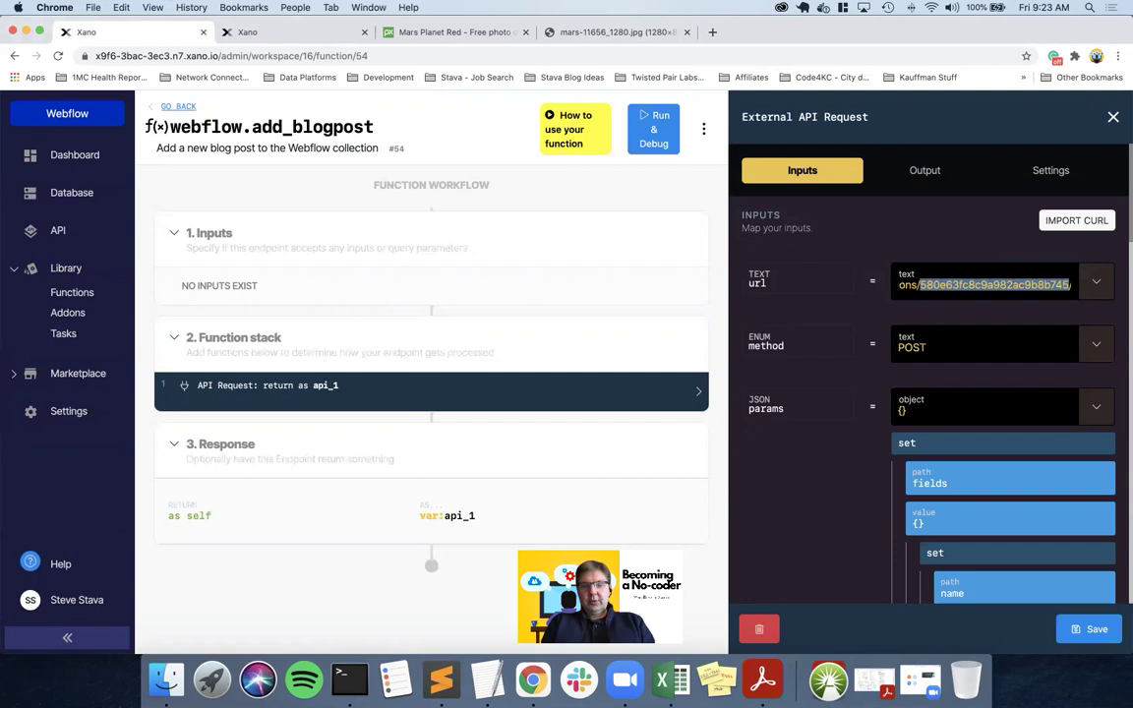
pyautogui.write('%s/items?live=tru')
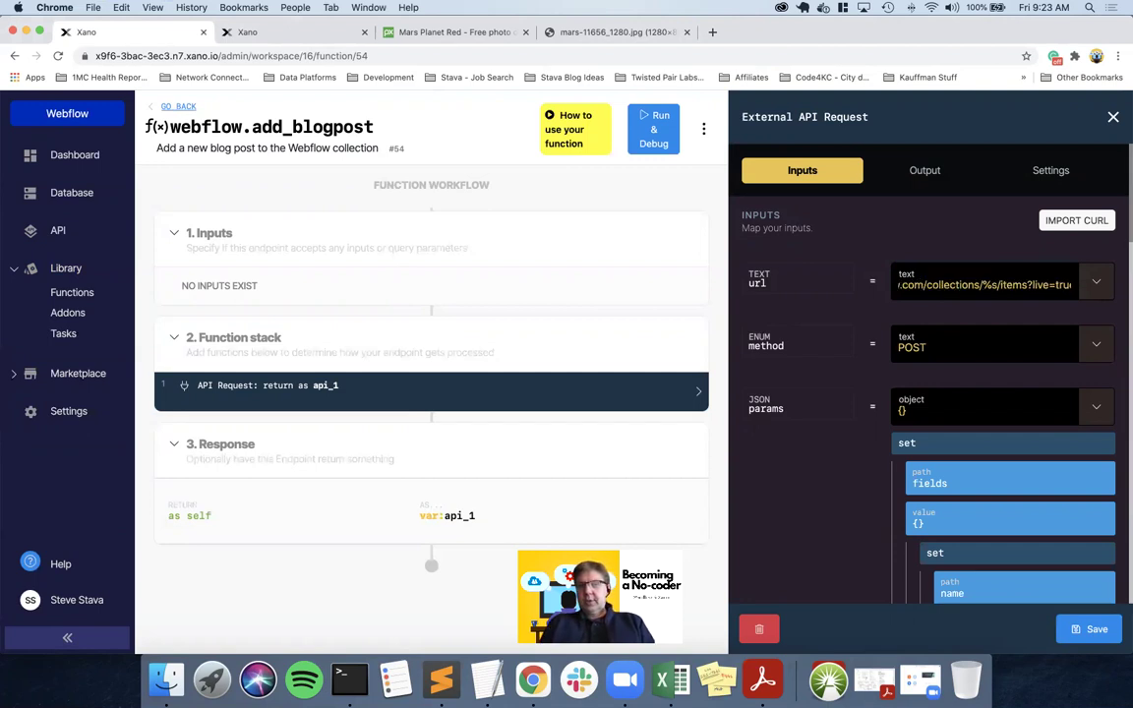
pyautogui.click(1070, 284)
pyautogui.moveTo(1018, 285)
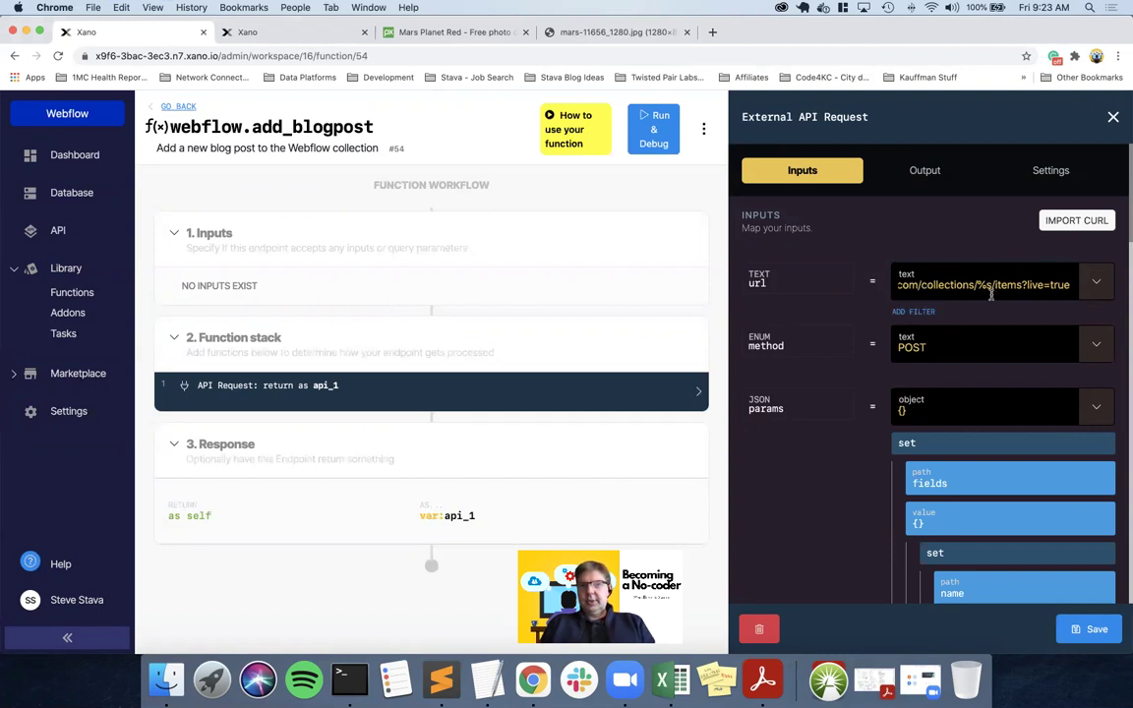
# - Add a sprintf filter to the API request's URL
pyautogui.click(916, 313)
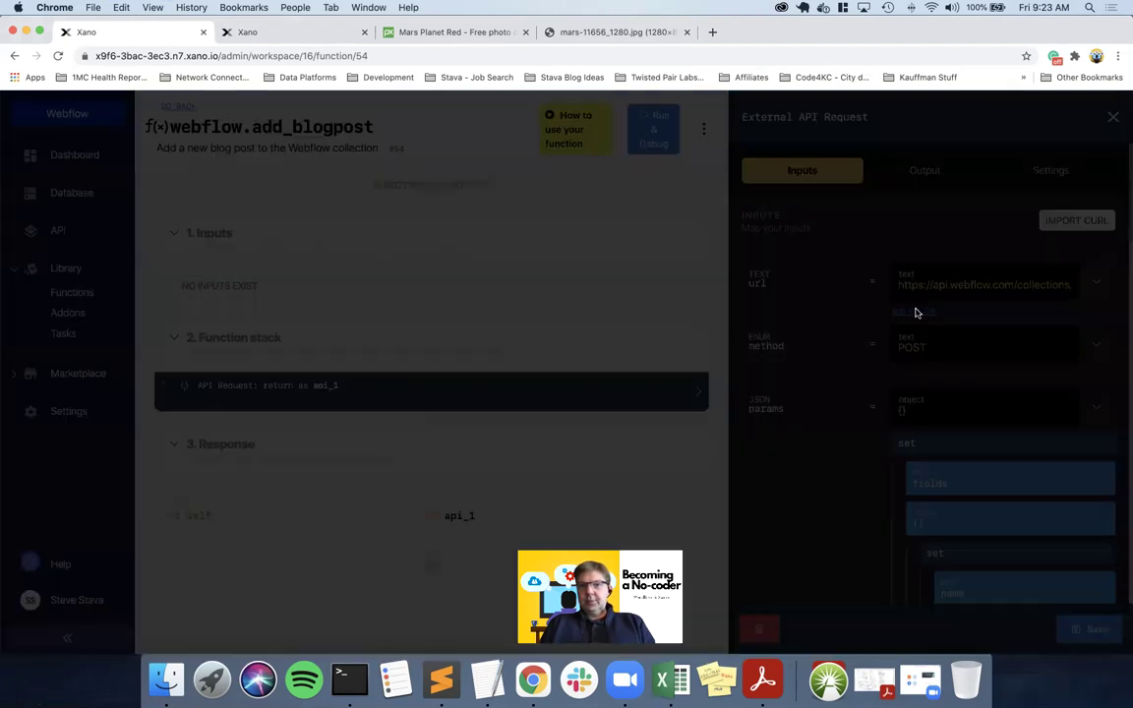
pyautogui.click(916, 253)
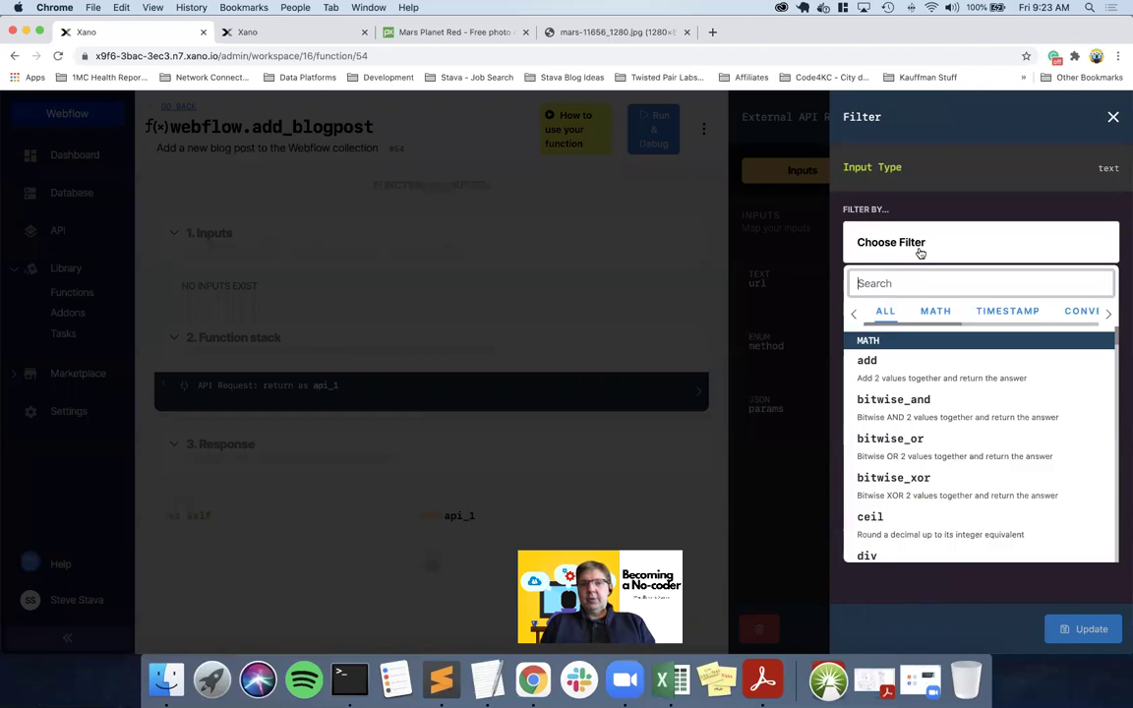
pyautogui.write('sprintf')
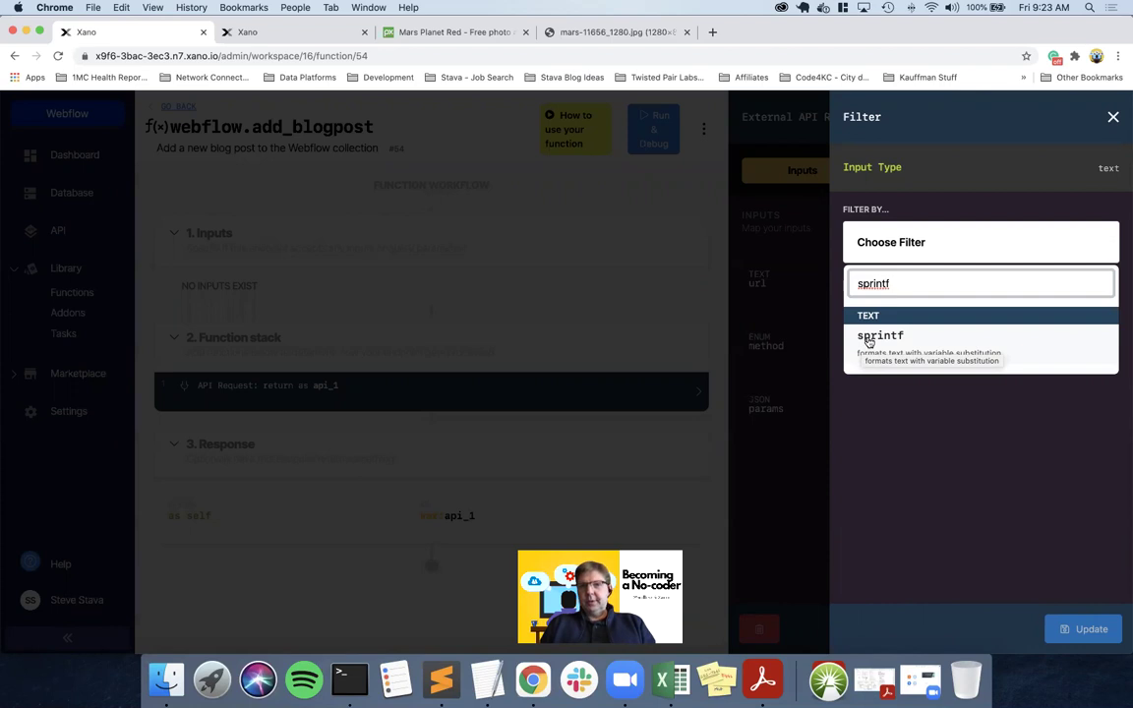
pyautogui.click(869, 339)
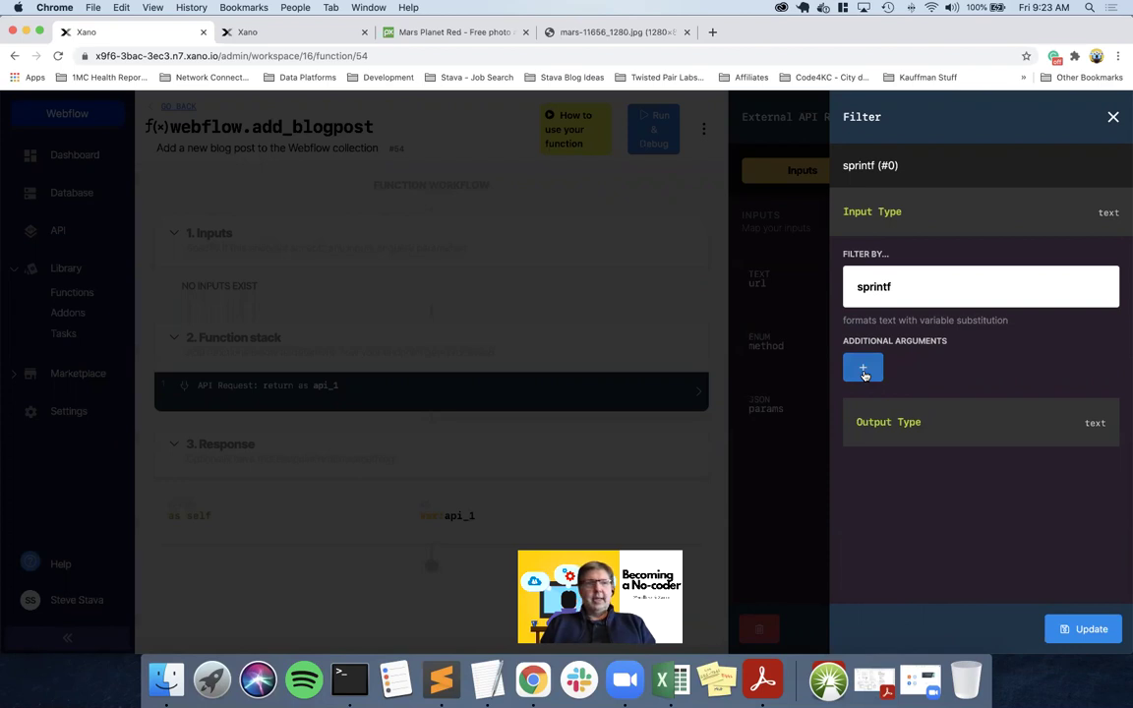
# - Switch to the other Xano tab, open the webflow.get_collections function and run it in the debugger
pyautogui.click(281, 32)
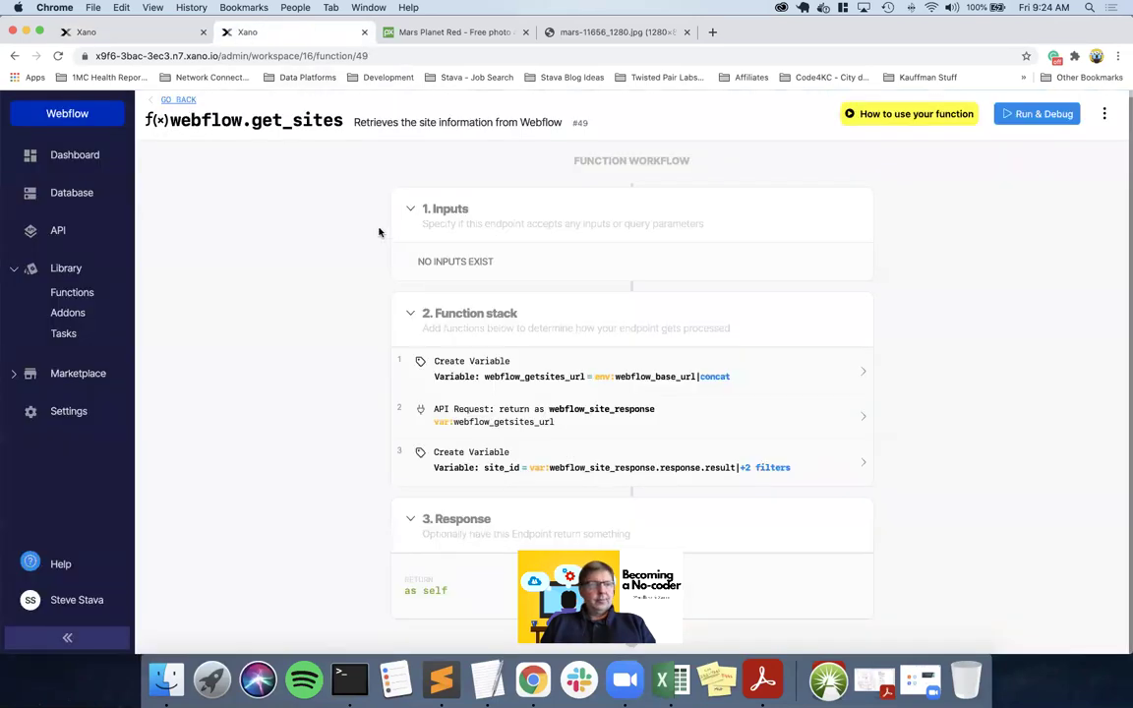
pyautogui.click(68, 293)
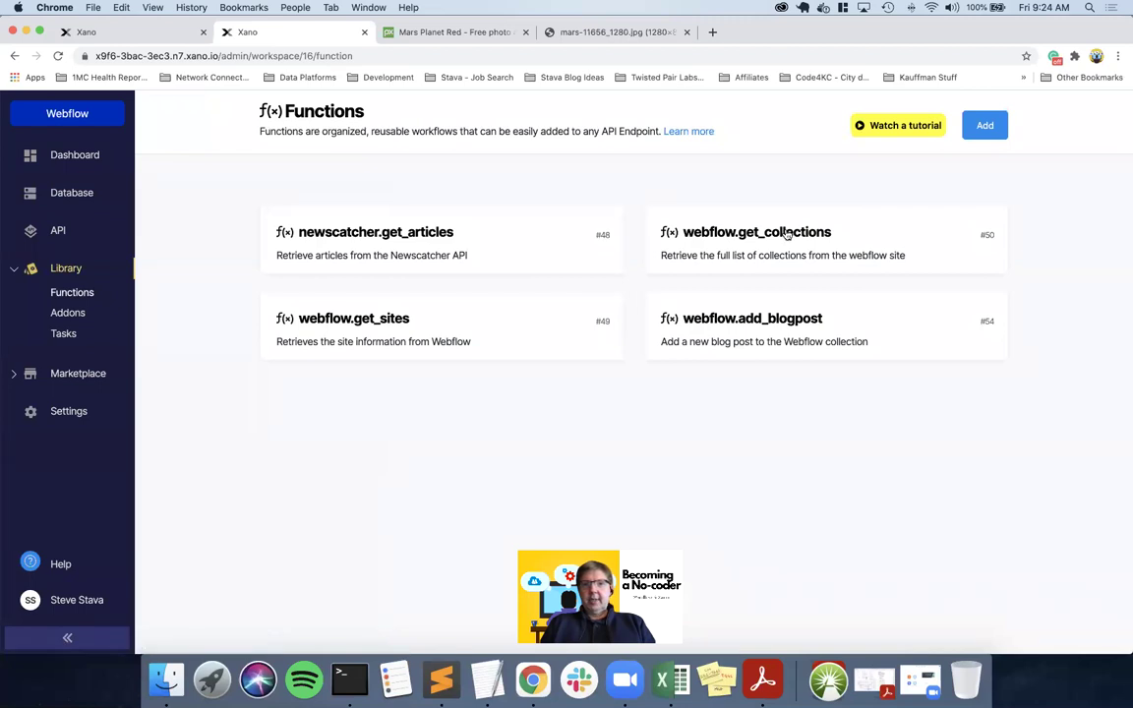
pyautogui.click(786, 234)
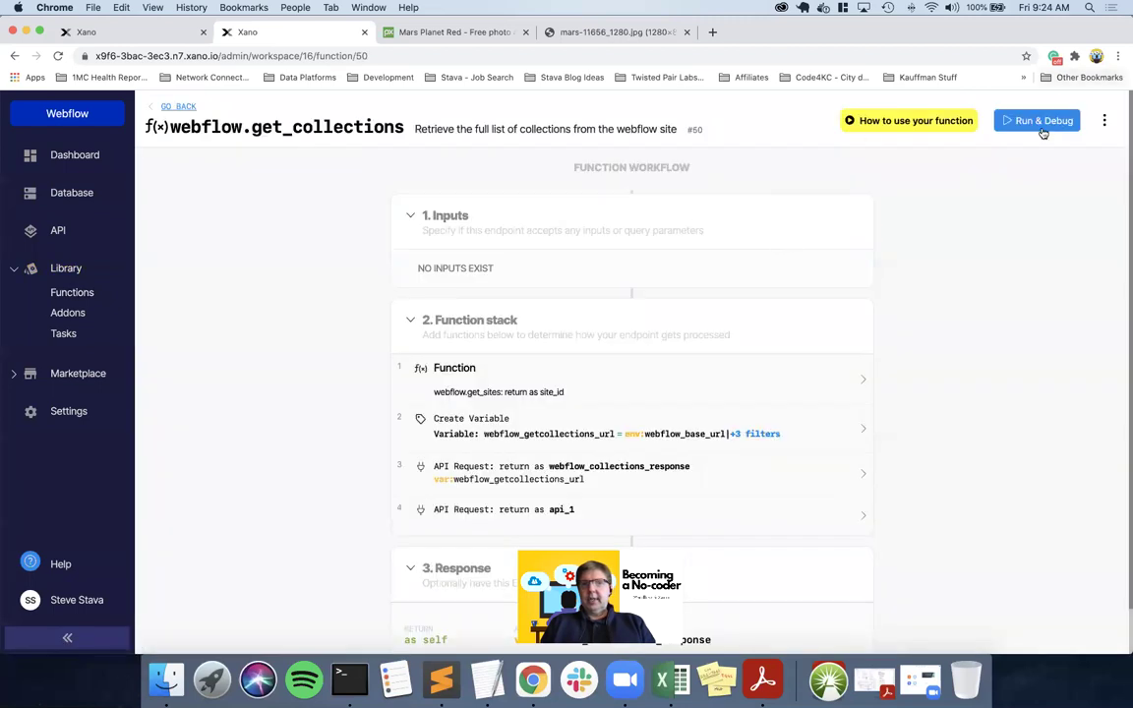
pyautogui.click(1042, 122)
pyautogui.click(1091, 628)
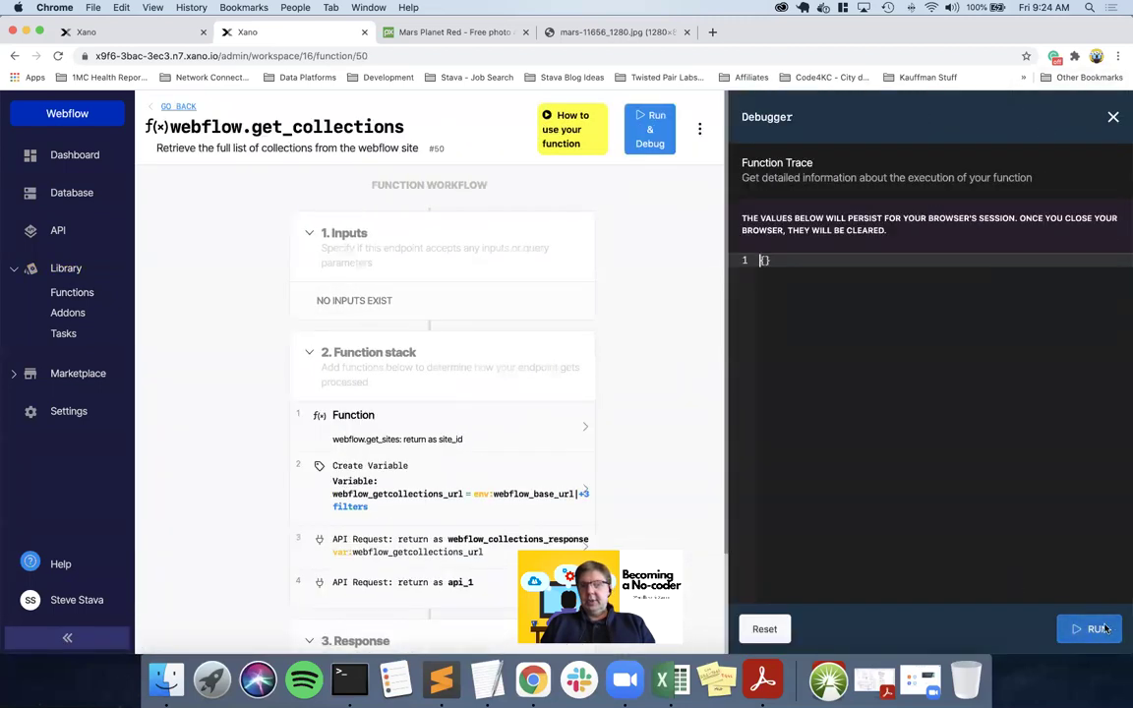
# - Find the Blog Posts collection in the debugger result and copy its _id value
pyautogui.scroll(-5, 983, 503)
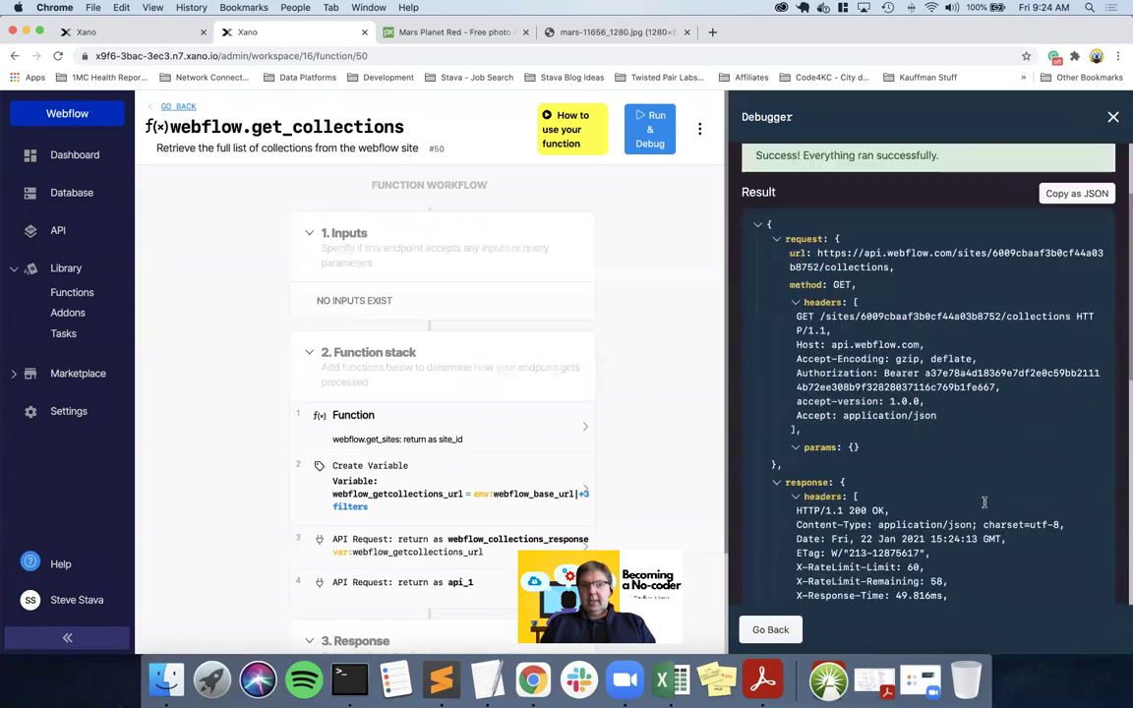
pyautogui.scroll(-5, 983, 502)
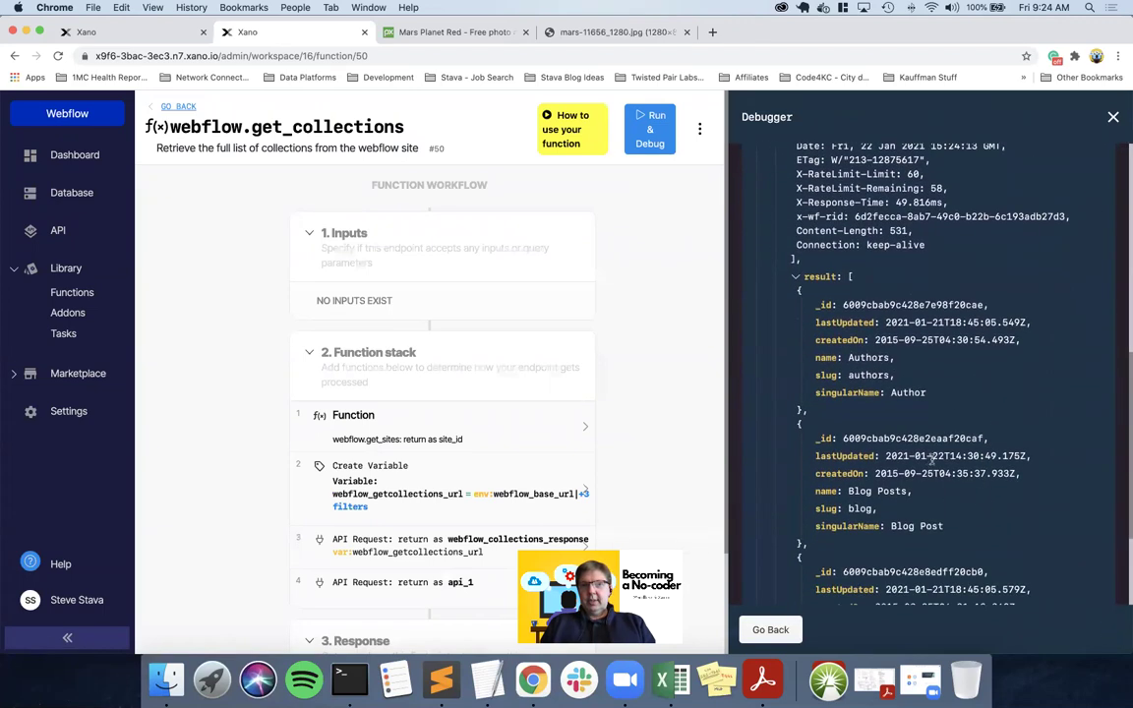
pyautogui.scroll(-3, 974, 468)
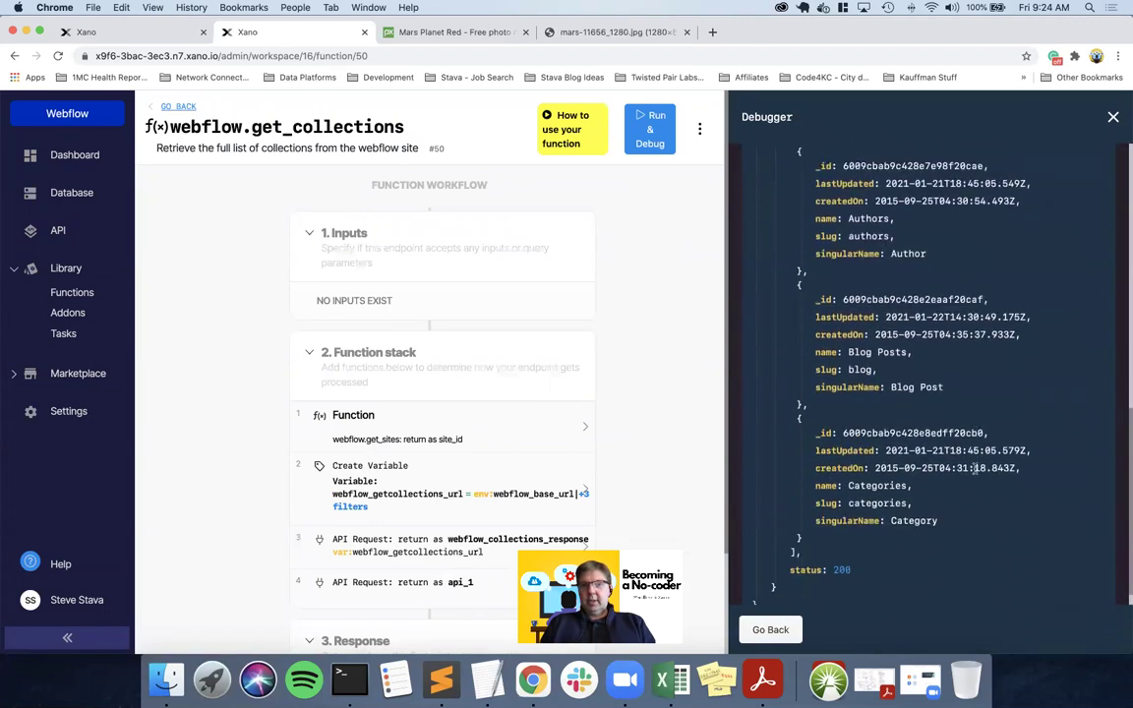
pyautogui.doubleClick(890, 299)
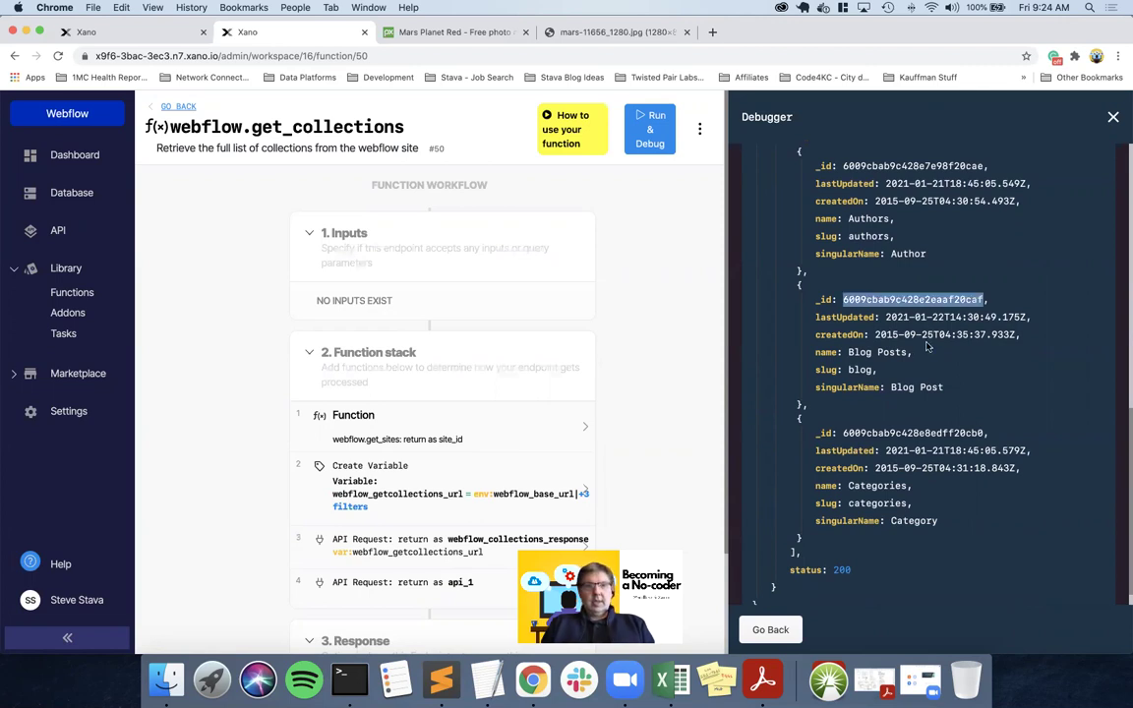
# - Return to webflow.add_blogpost, add the Blog Posts collection ID 6009cbab9c428e2eaaf20caf as the sprintf filter's argument, and update the filter
pyautogui.click(158, 37)
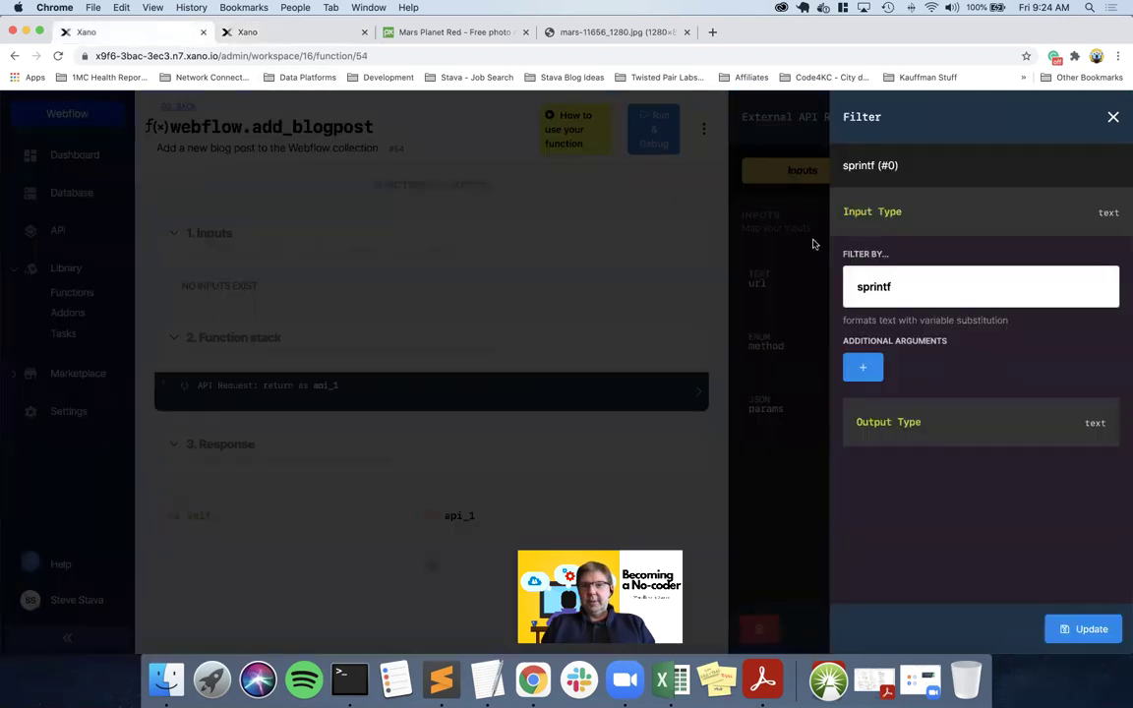
pyautogui.click(862, 367)
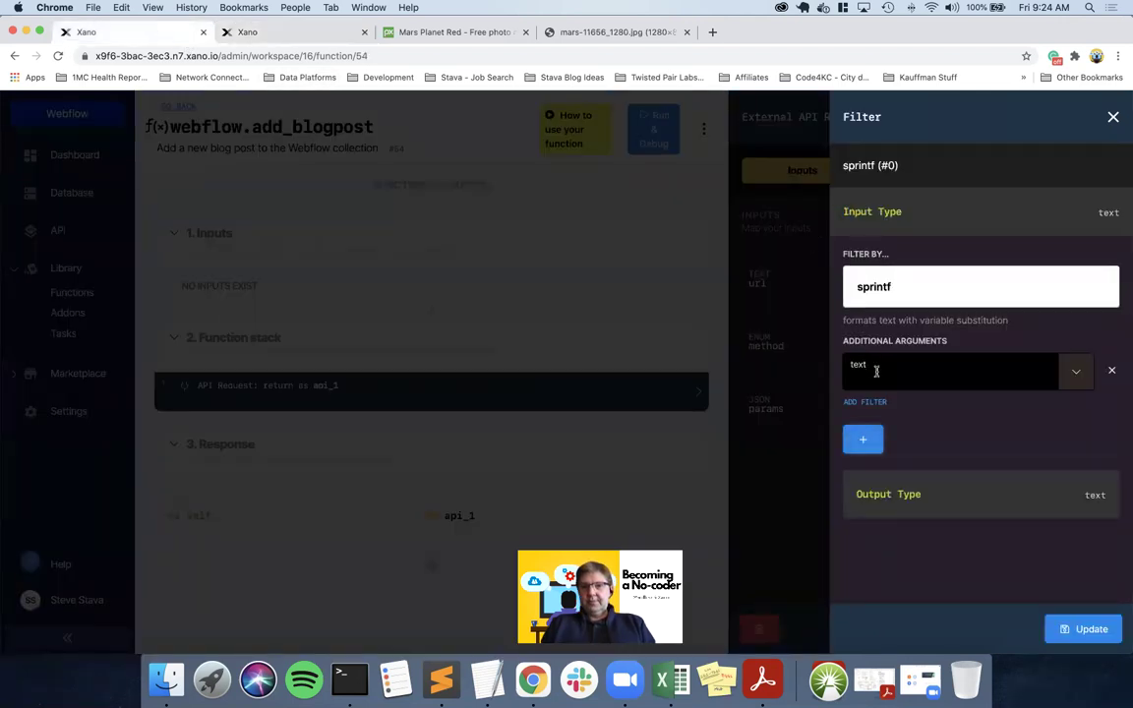
pyautogui.click(880, 377)
pyautogui.write('60096bab9c428e2eaaf20caf')
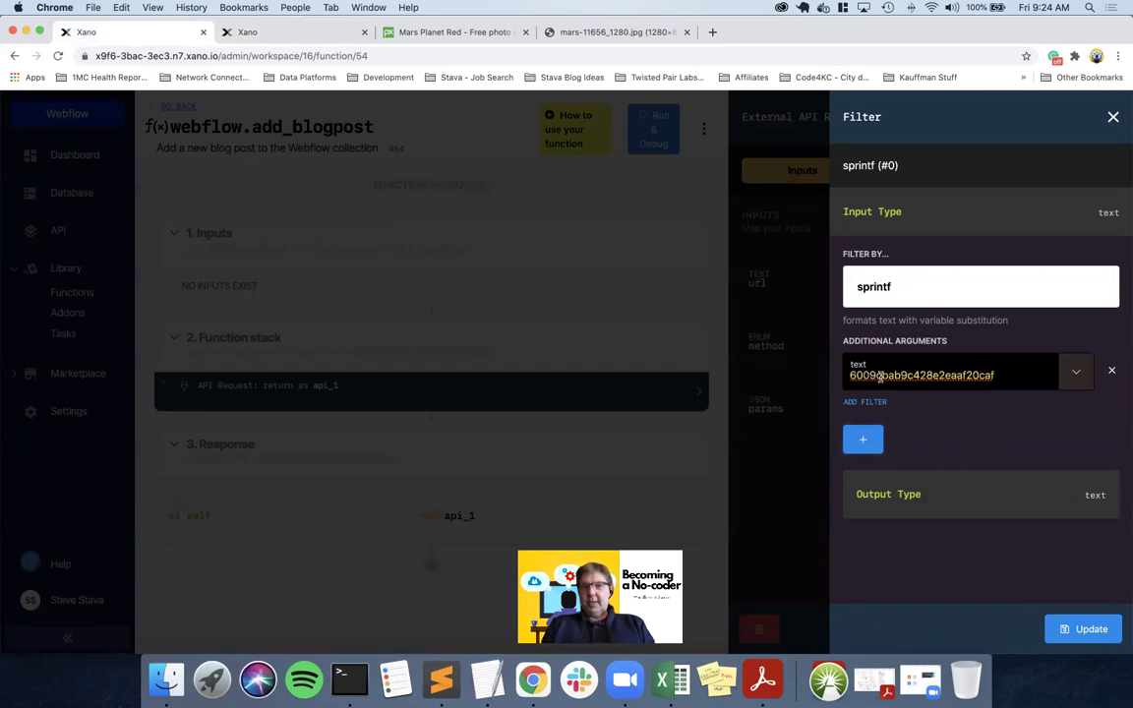
pyautogui.click(1084, 628)
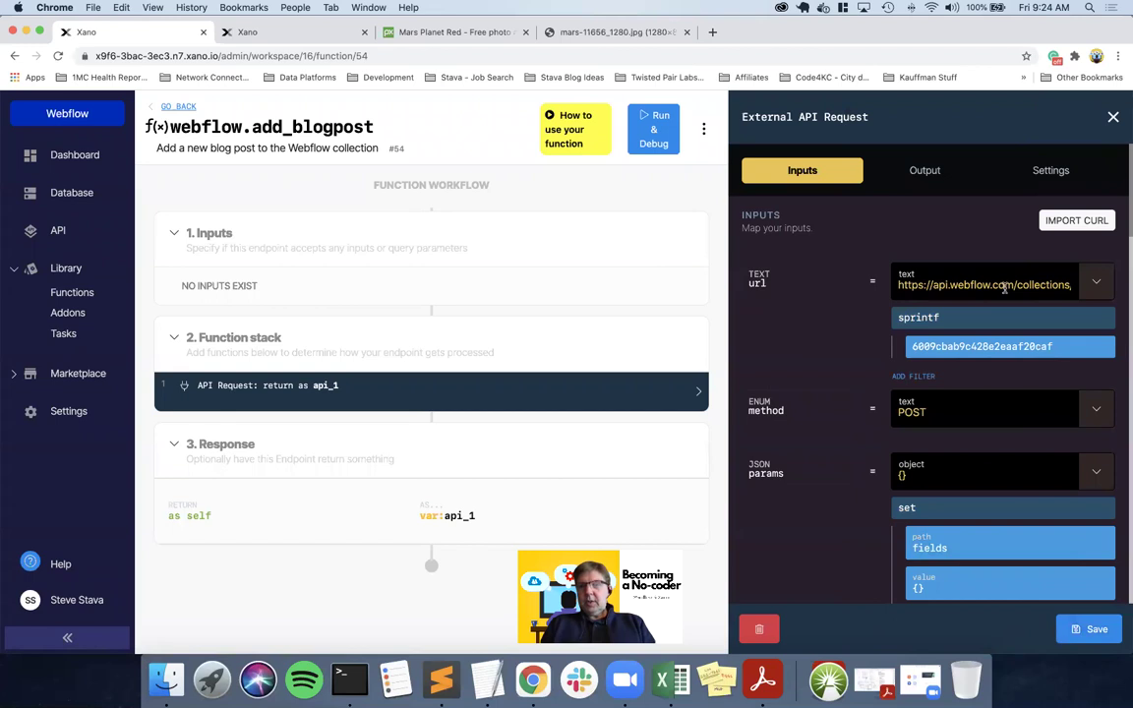
# - Review the request URL's %s placeholder and compare the JSON params with the fields in the Webflow documentation's example request
pyautogui.click(971, 284)
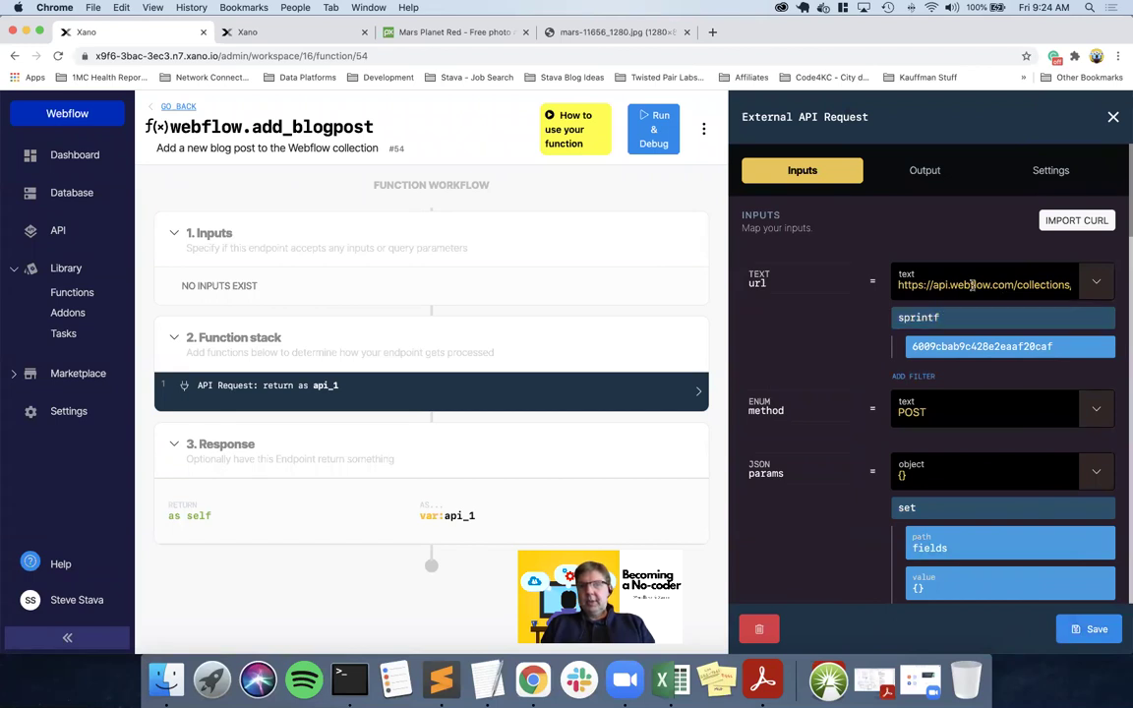
pyautogui.hscroll(1, 972, 285)
pyautogui.write('?live=true')
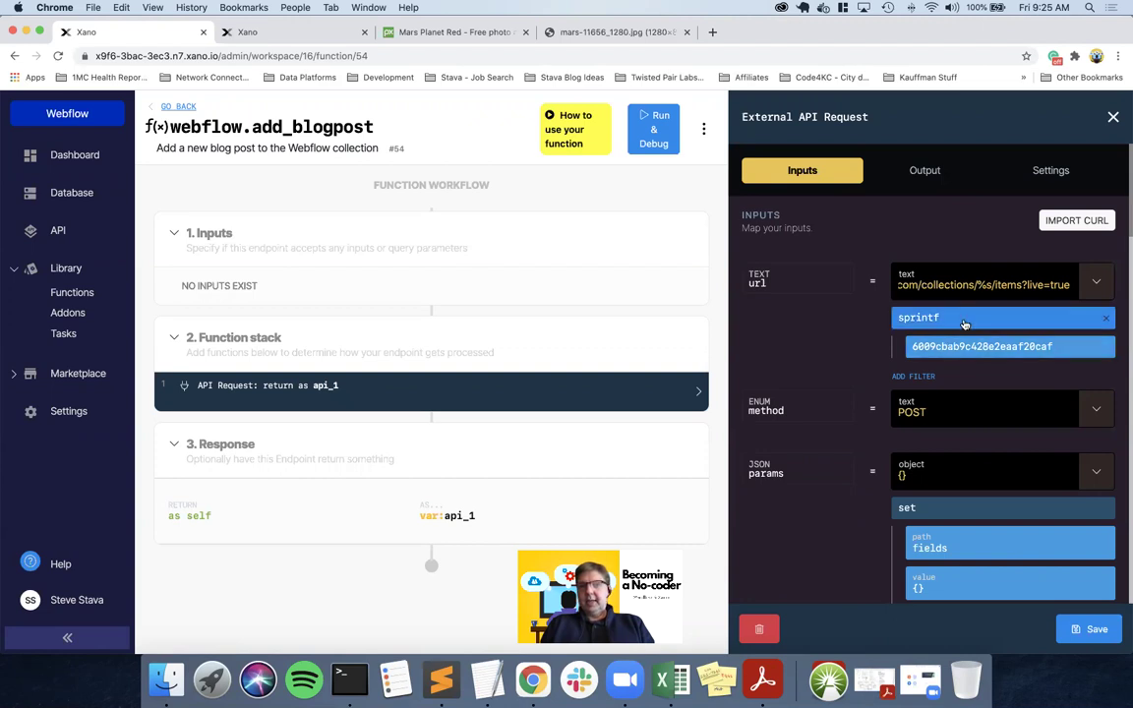
pyautogui.hscroll(-2, 970, 288)
pyautogui.hscroll(3, 992, 286)
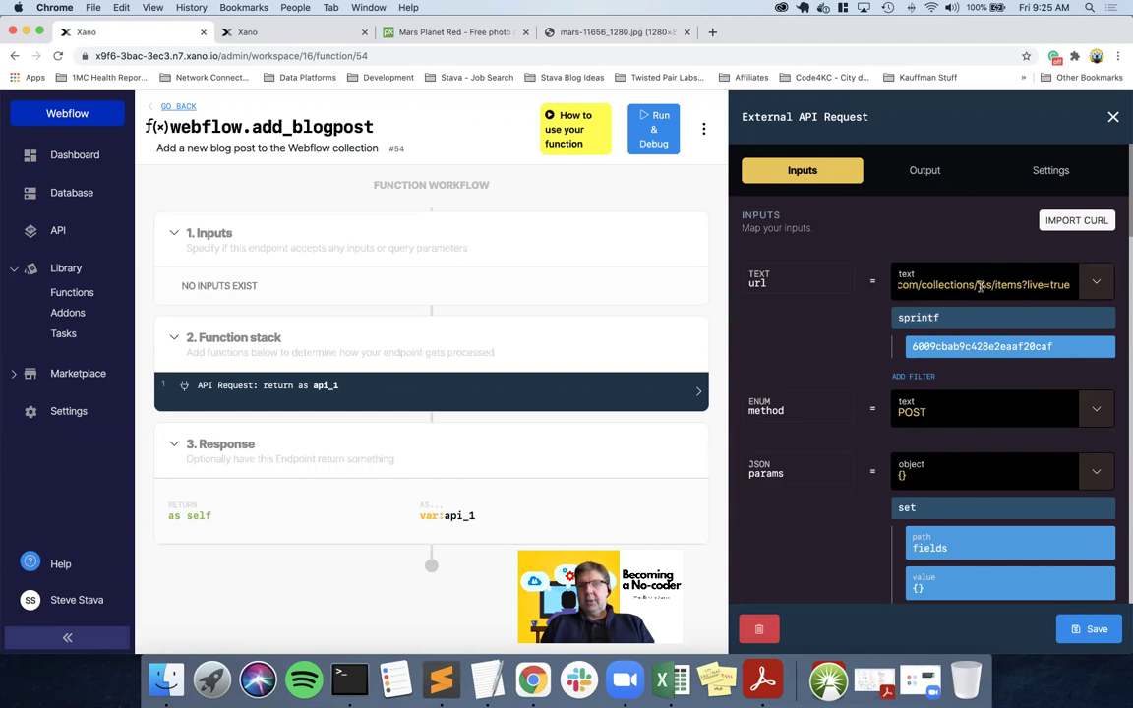
pyautogui.scroll(-3, 942, 380)
pyautogui.scroll(-1, 942, 379)
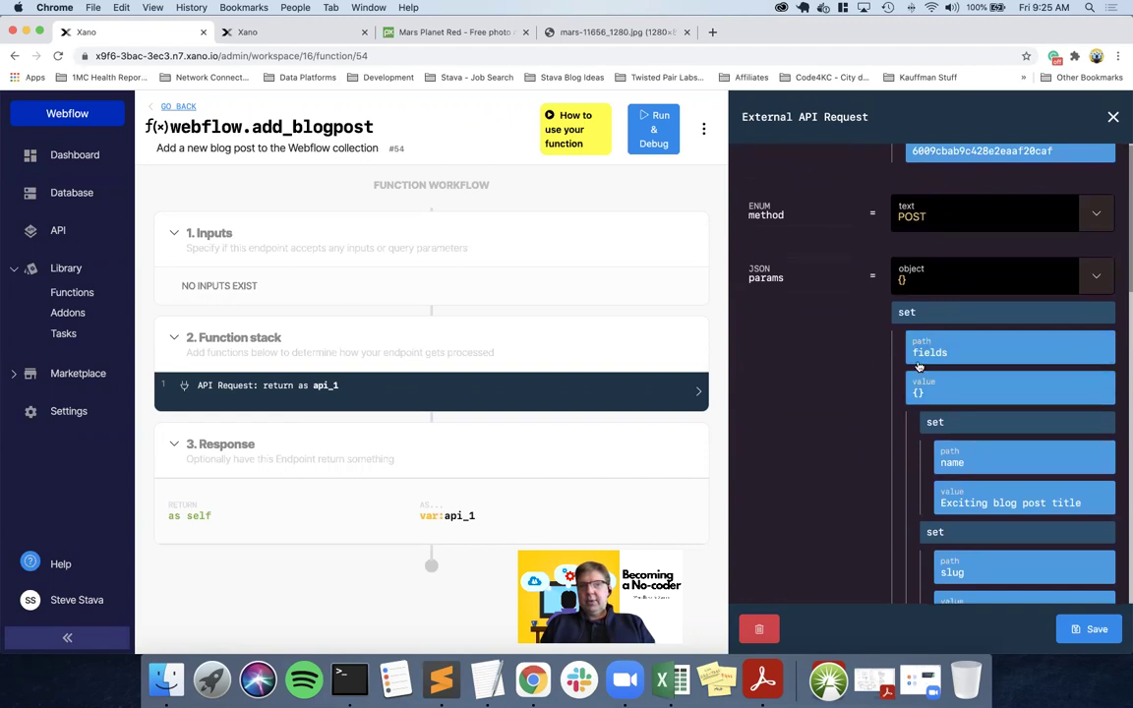
pyautogui.hotkey('ctrl', 'Right')
pyautogui.click(772, 278)
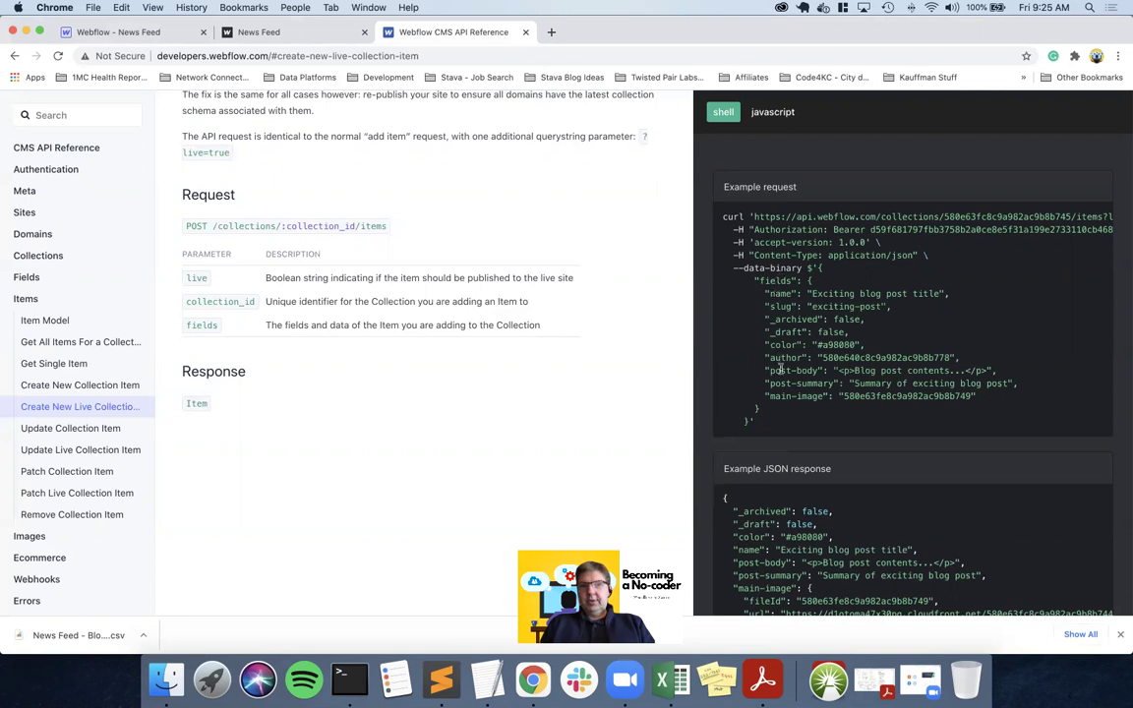
pyautogui.hotkey('ctrl', 'Left')
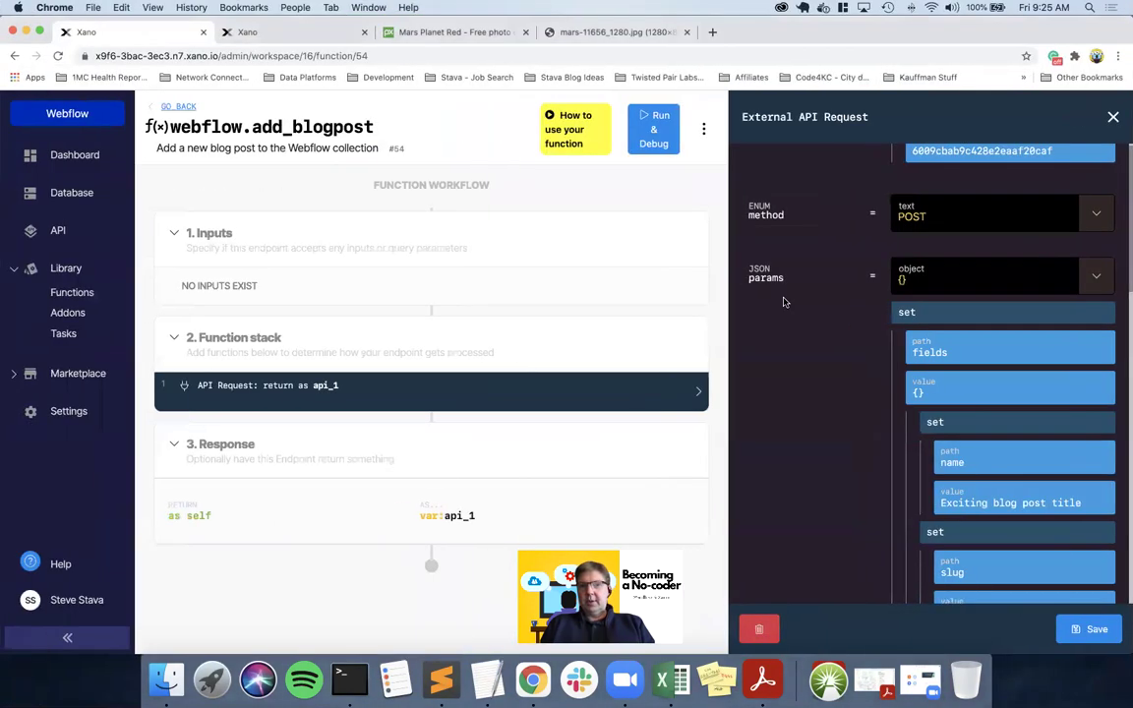
# - Set the slug param's value to exciting-post-2 in the API request's JSON params and update the filter
pyautogui.scroll(-2, 838, 420)
pyautogui.scroll(-2, 838, 421)
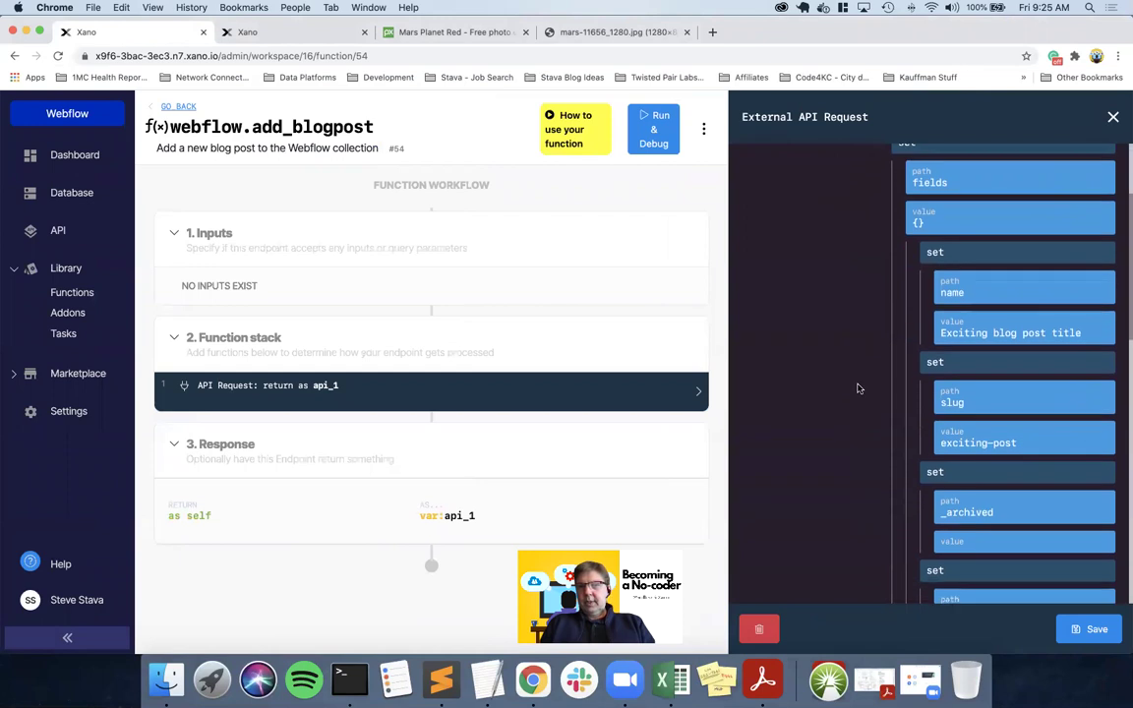
pyautogui.scroll(-2, 970, 334)
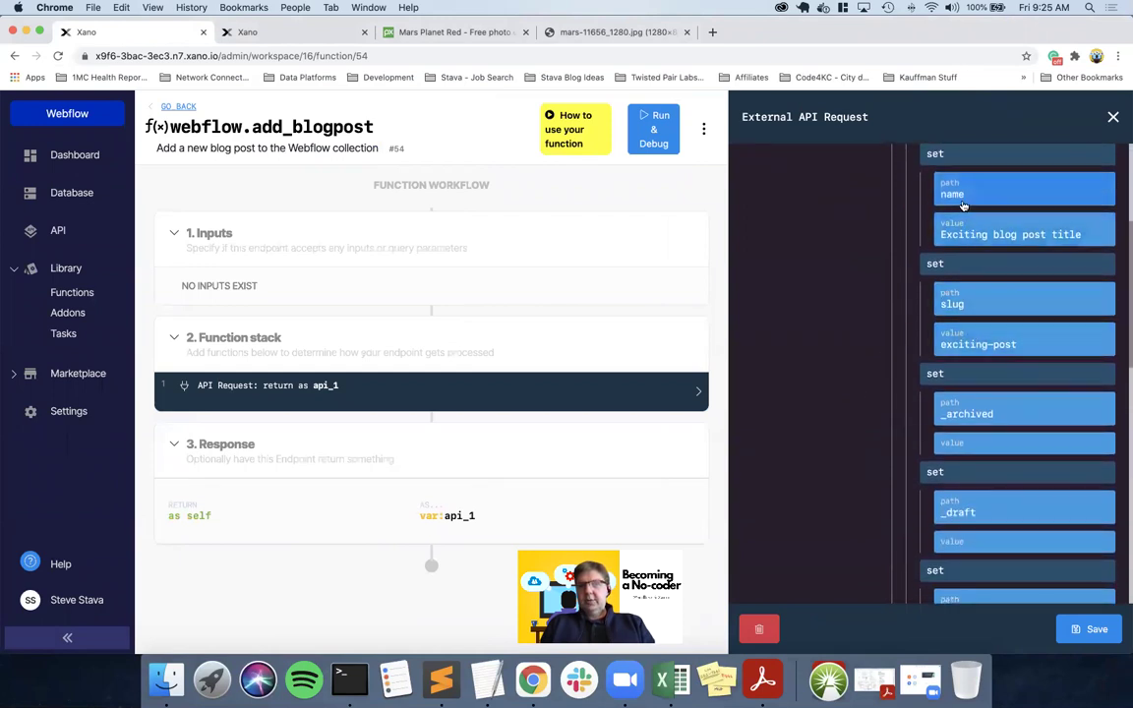
pyautogui.click(970, 344)
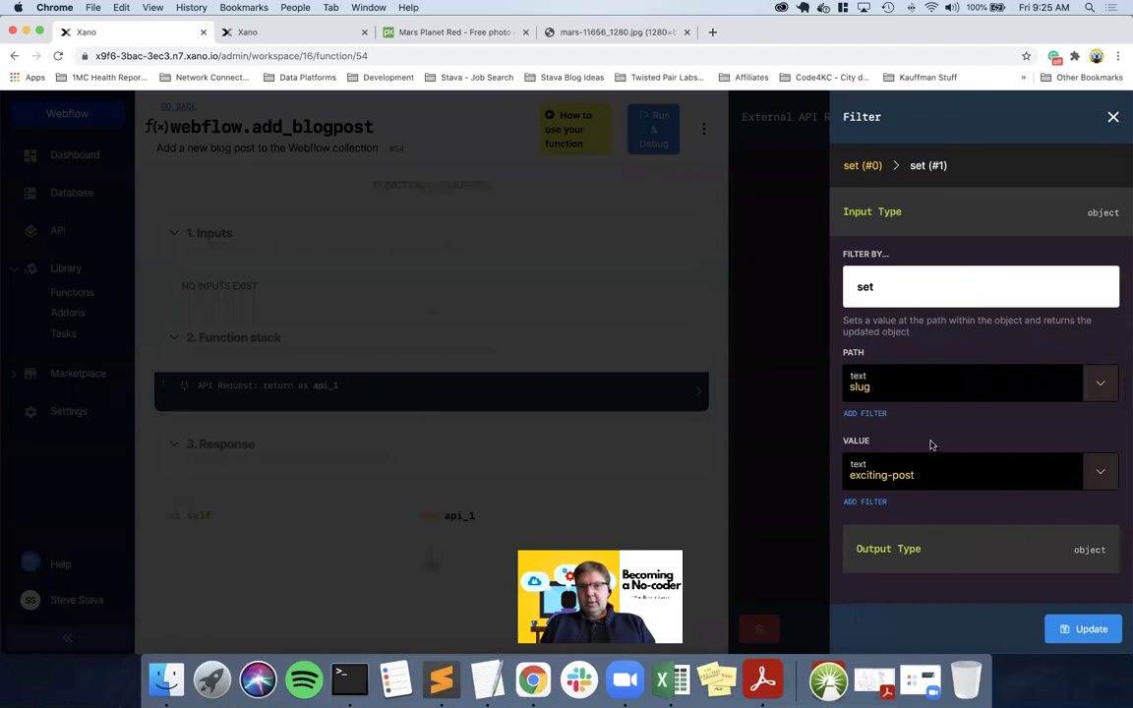
pyautogui.click(934, 471)
pyautogui.write('-2')
pyautogui.click(1069, 628)
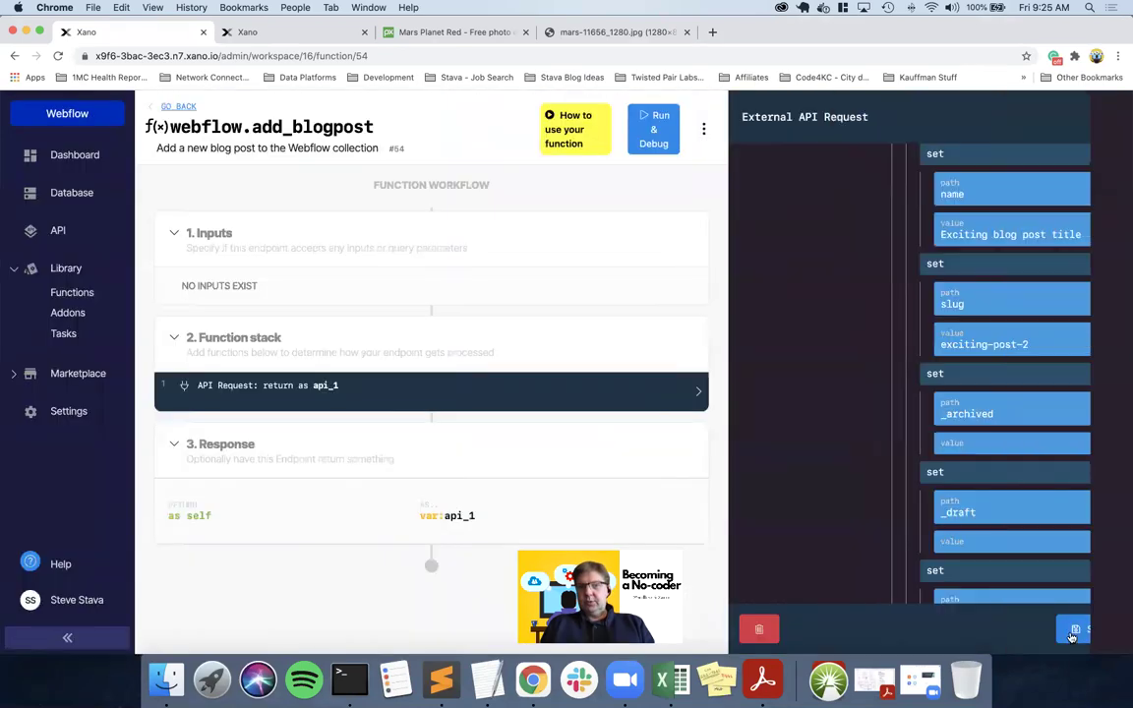
# - Review the _archived, _draft and color params, and open the author param's value for editing
pyautogui.scroll(-2, 1034, 403)
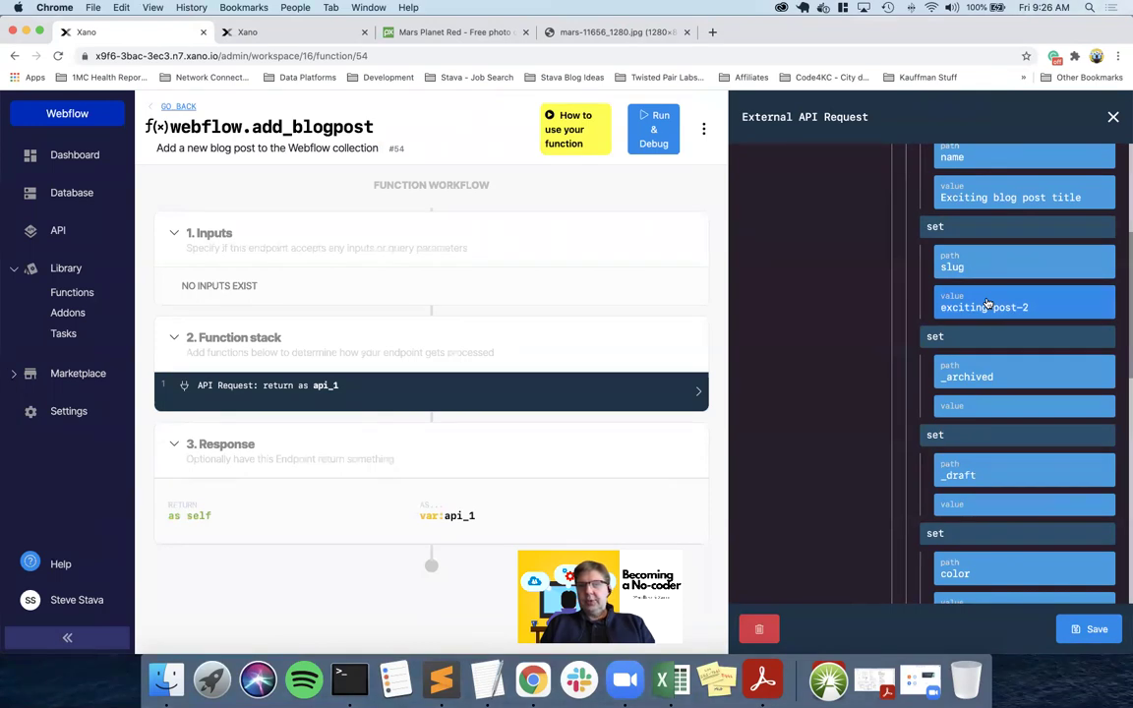
pyautogui.scroll(-5, 986, 304)
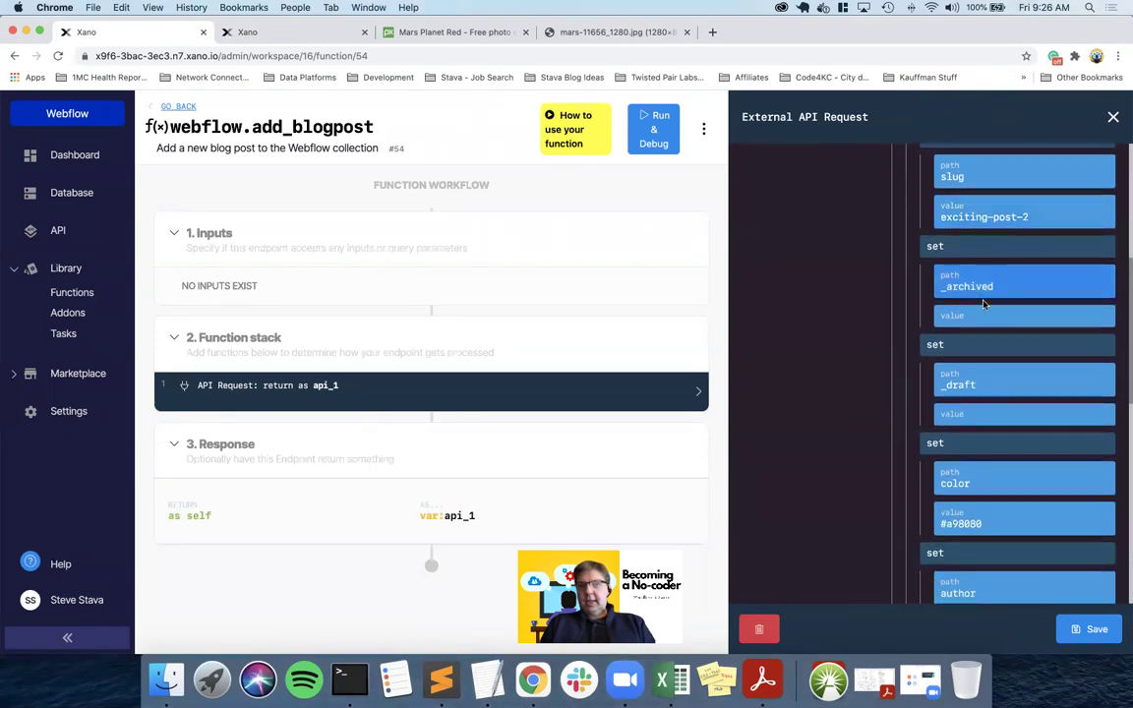
pyautogui.scroll(-7, 983, 305)
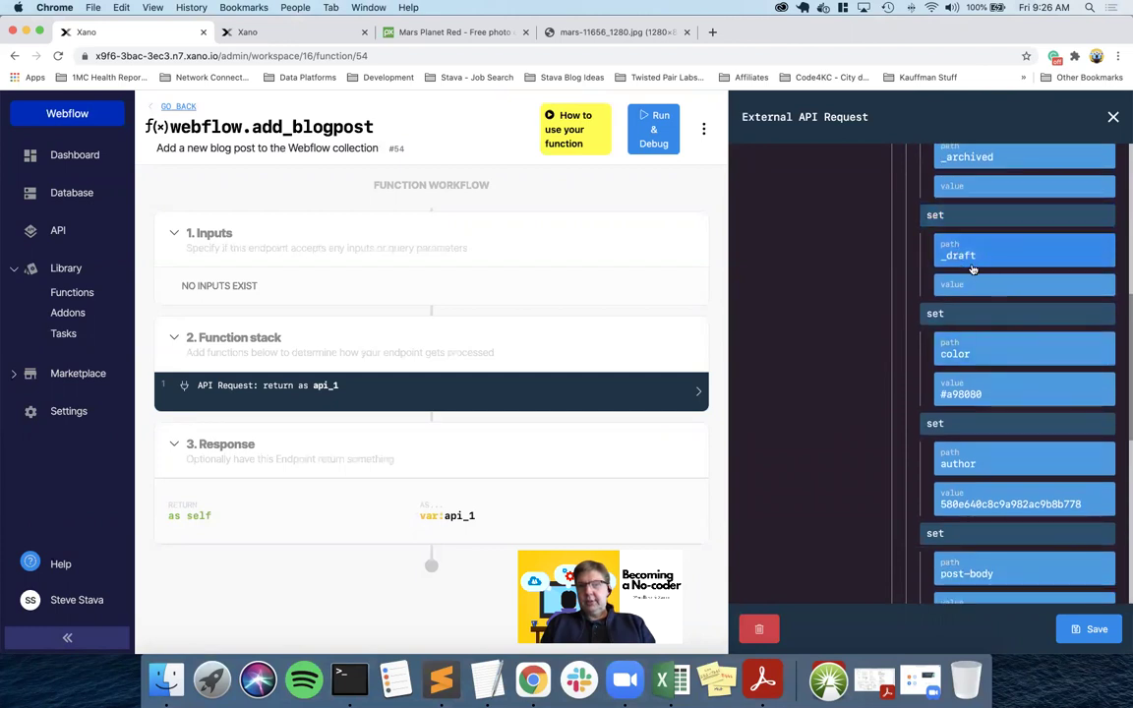
pyautogui.scroll(3, 971, 269)
pyautogui.scroll(-5, 972, 268)
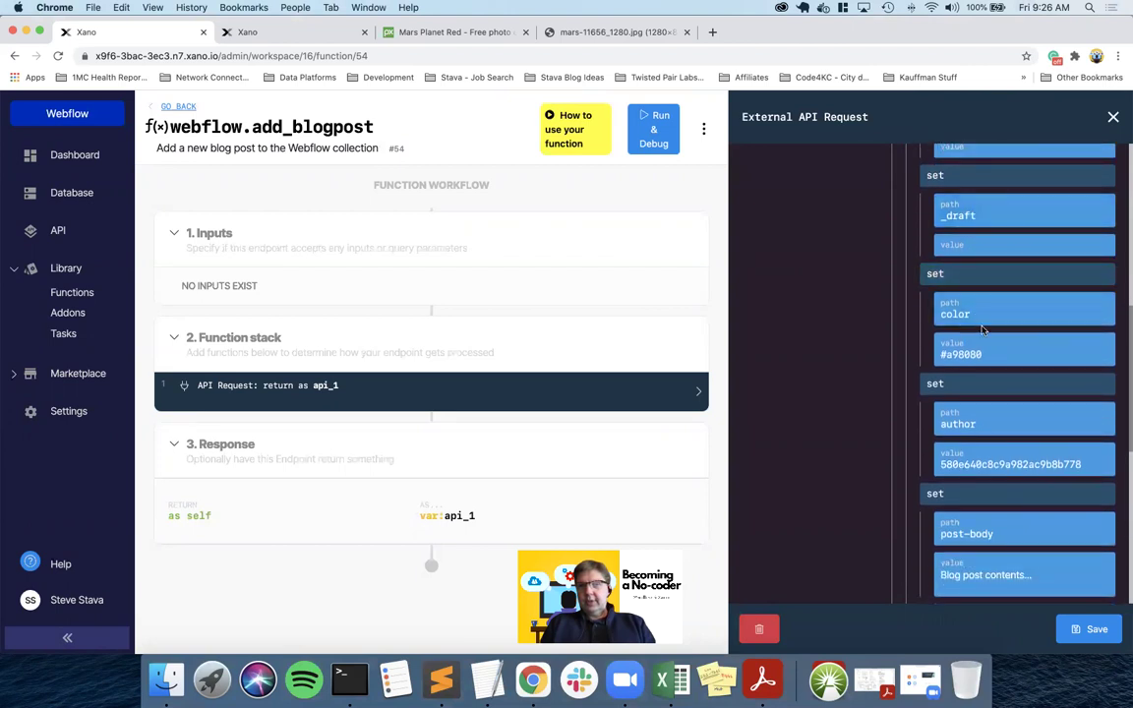
pyautogui.scroll(-6, 982, 329)
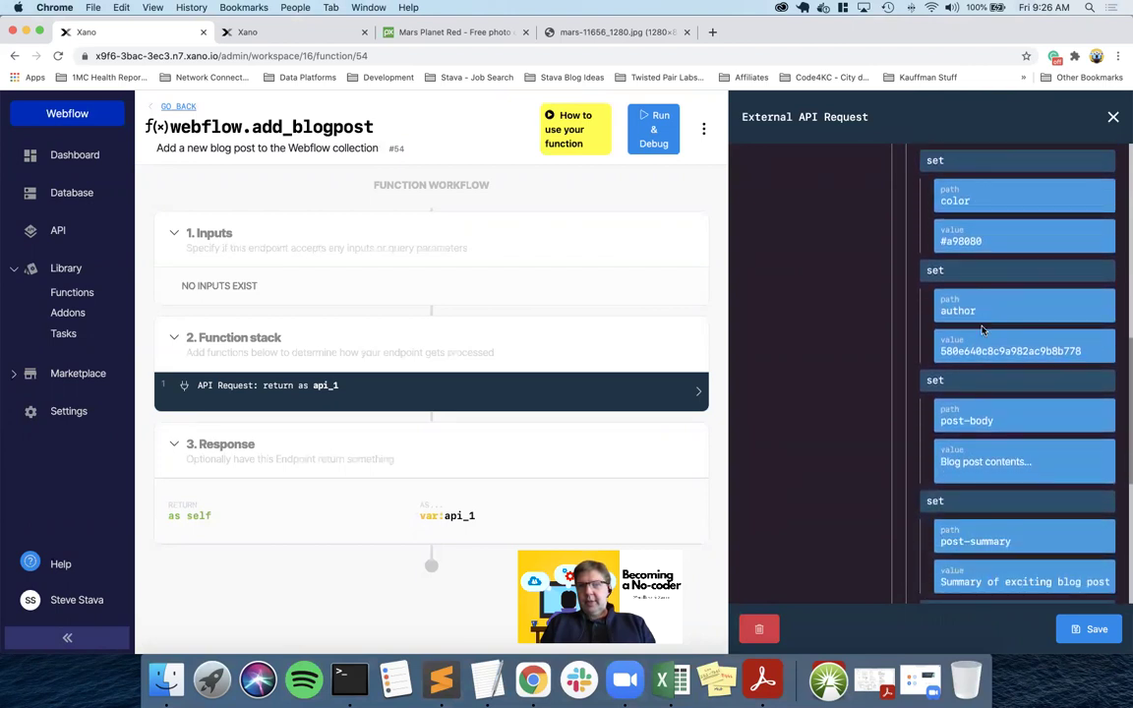
pyautogui.scroll(-4, 981, 330)
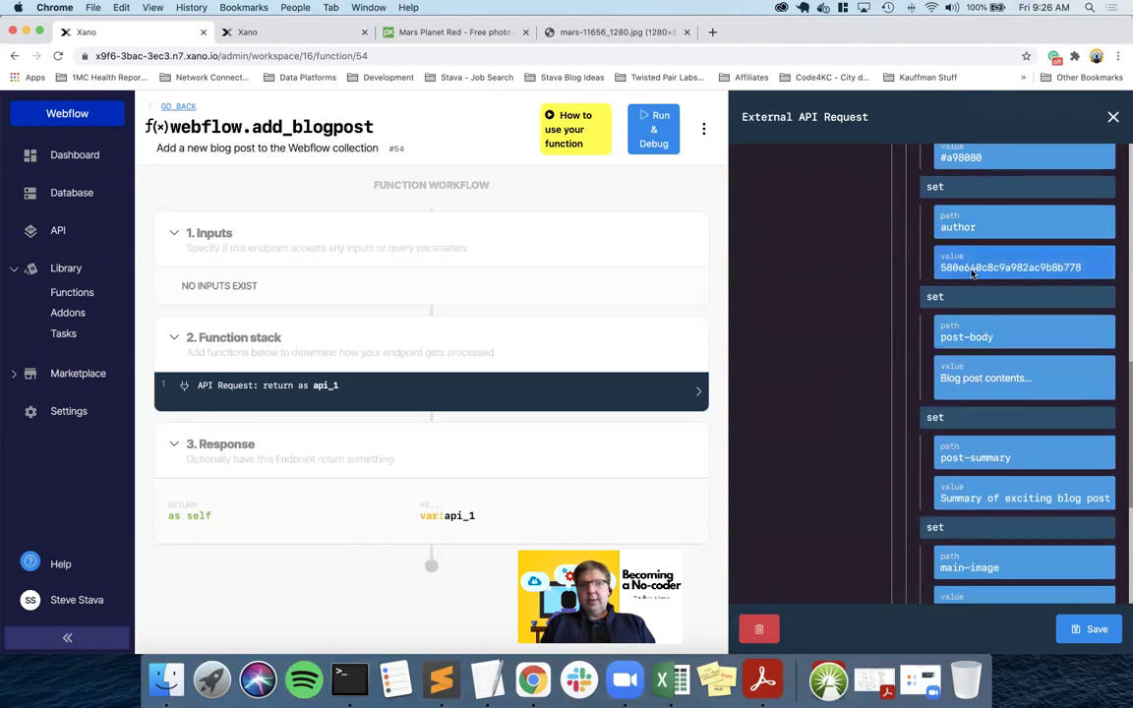
pyautogui.click(972, 271)
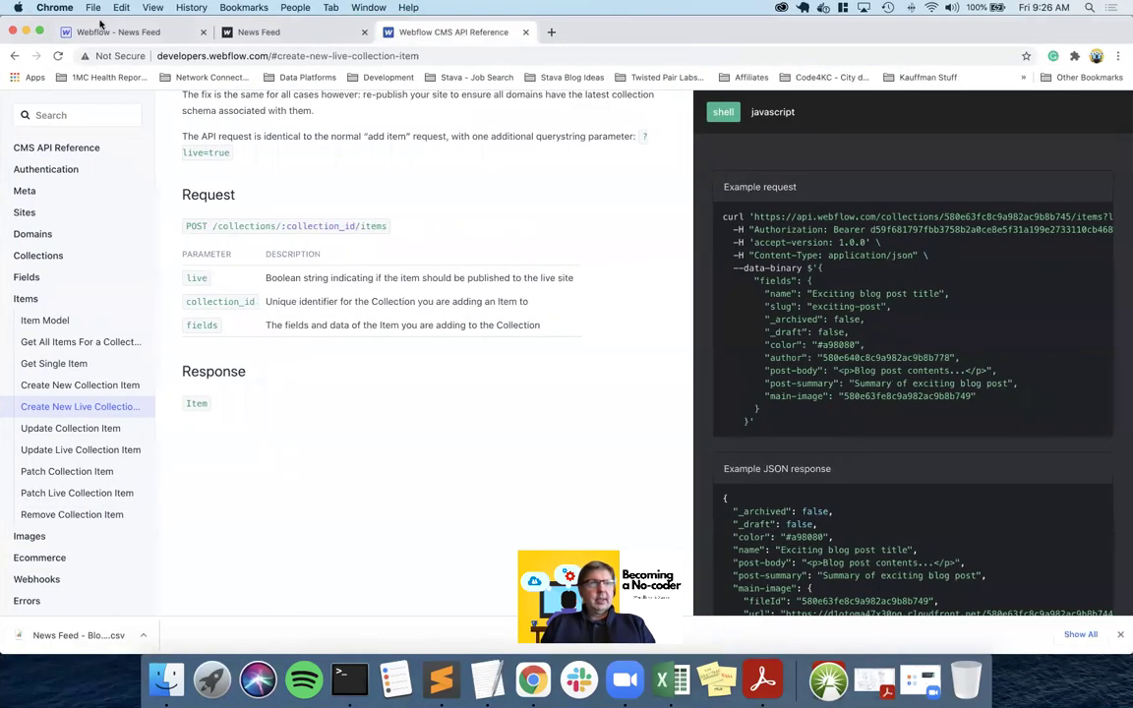
# - In the Webflow designer, open the first-listed author in the Authors collection and copy the author's Item ID
pyautogui.click(101, 29)
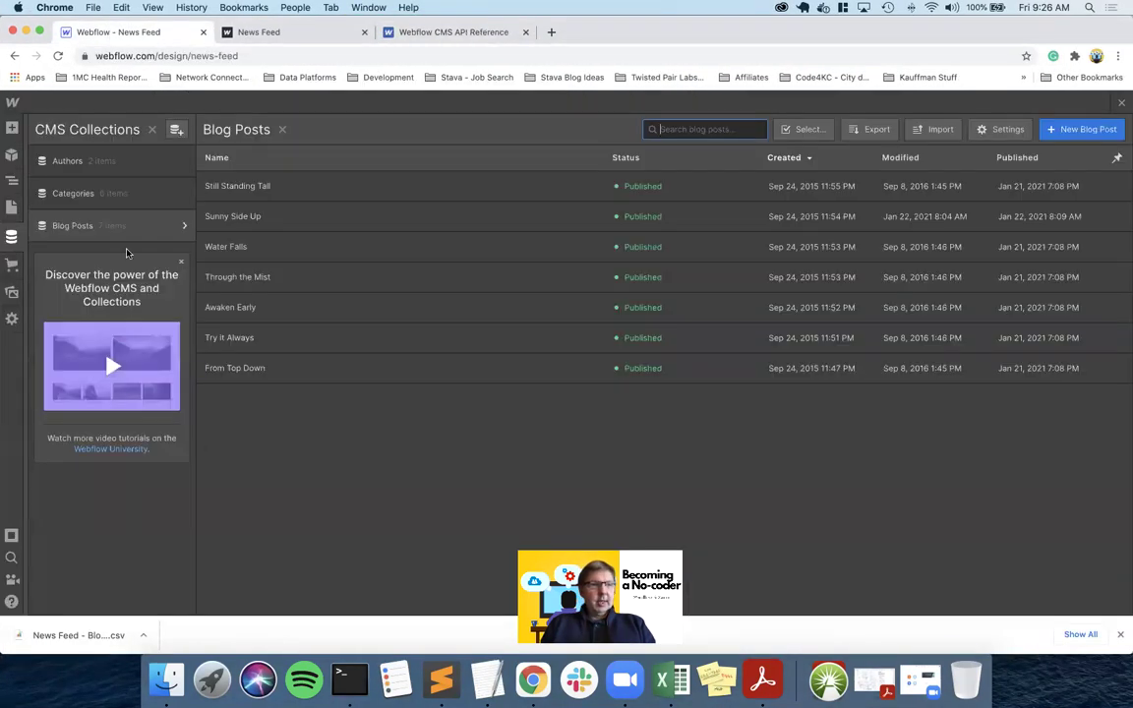
pyautogui.click(85, 163)
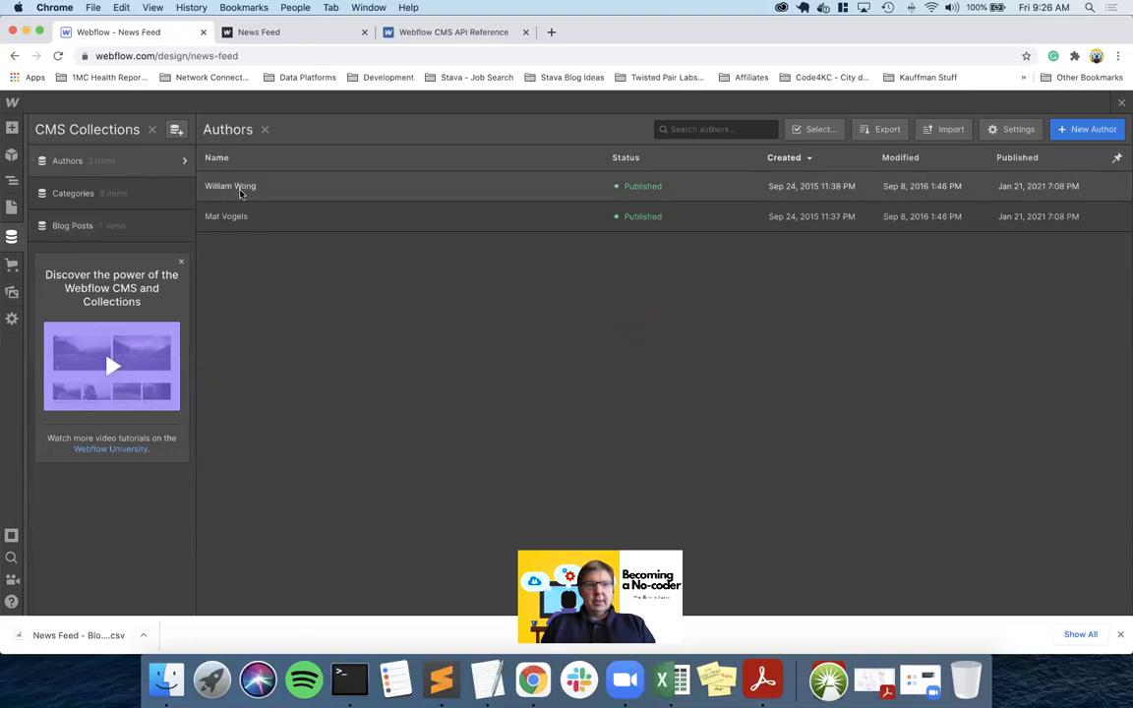
pyautogui.click(235, 185)
pyautogui.scroll(-2, 440, 441)
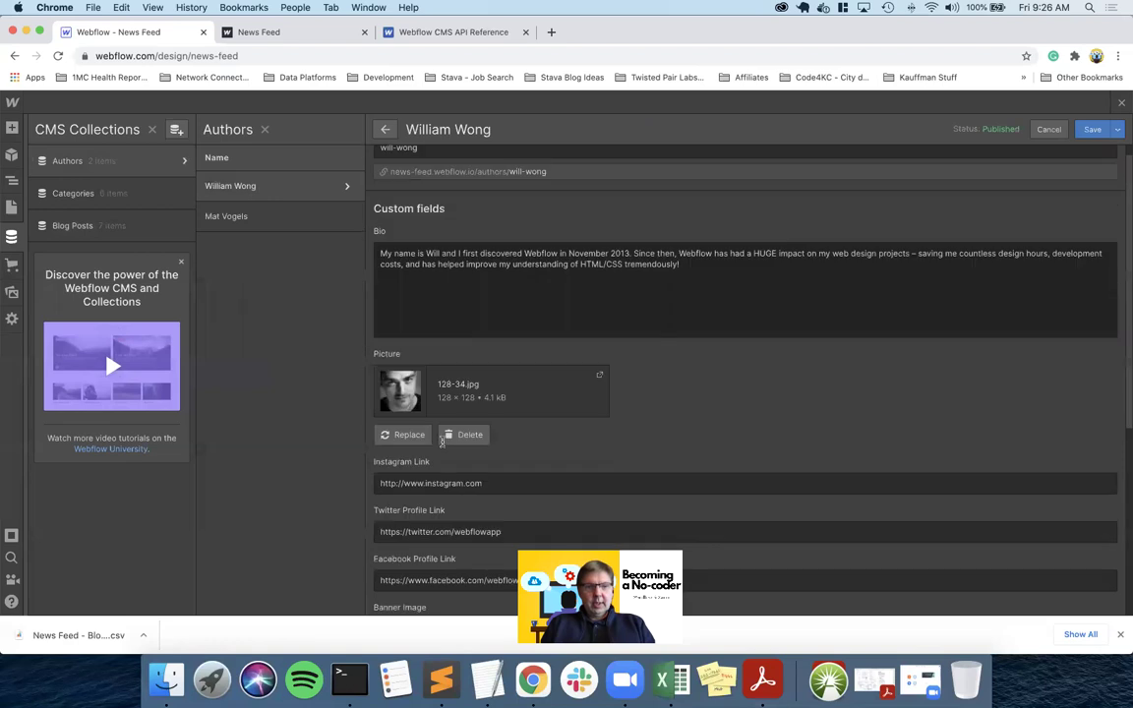
pyautogui.scroll(-4, 440, 441)
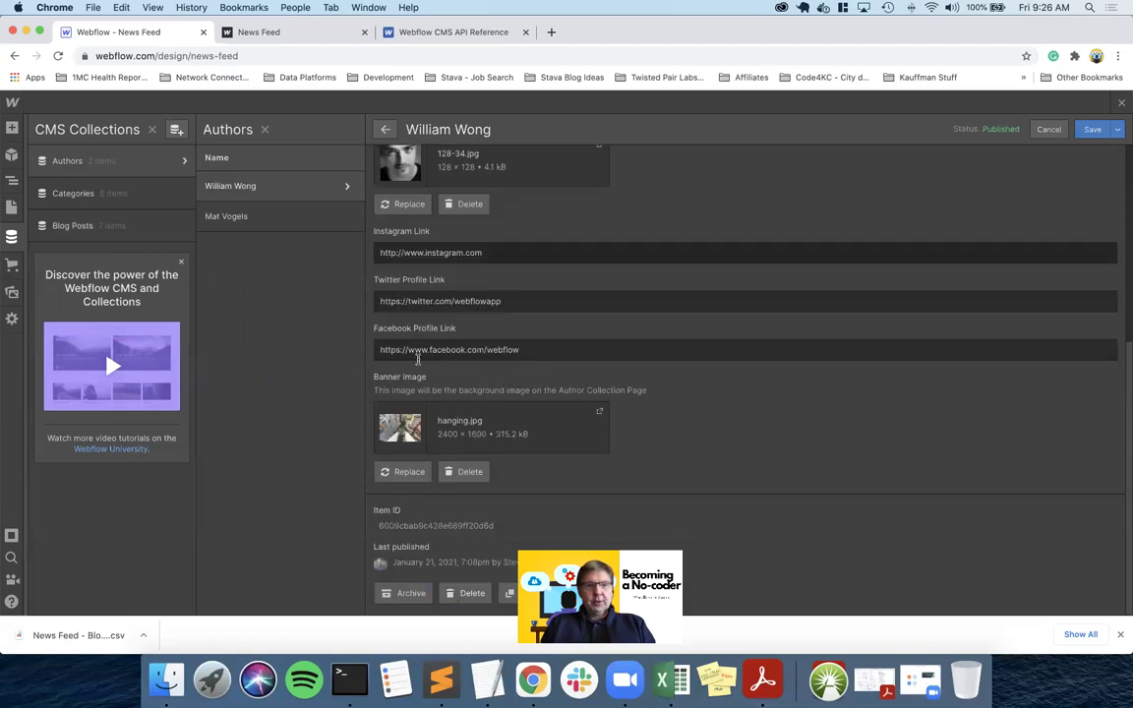
pyautogui.doubleClick(417, 526)
pyautogui.press('super+c')
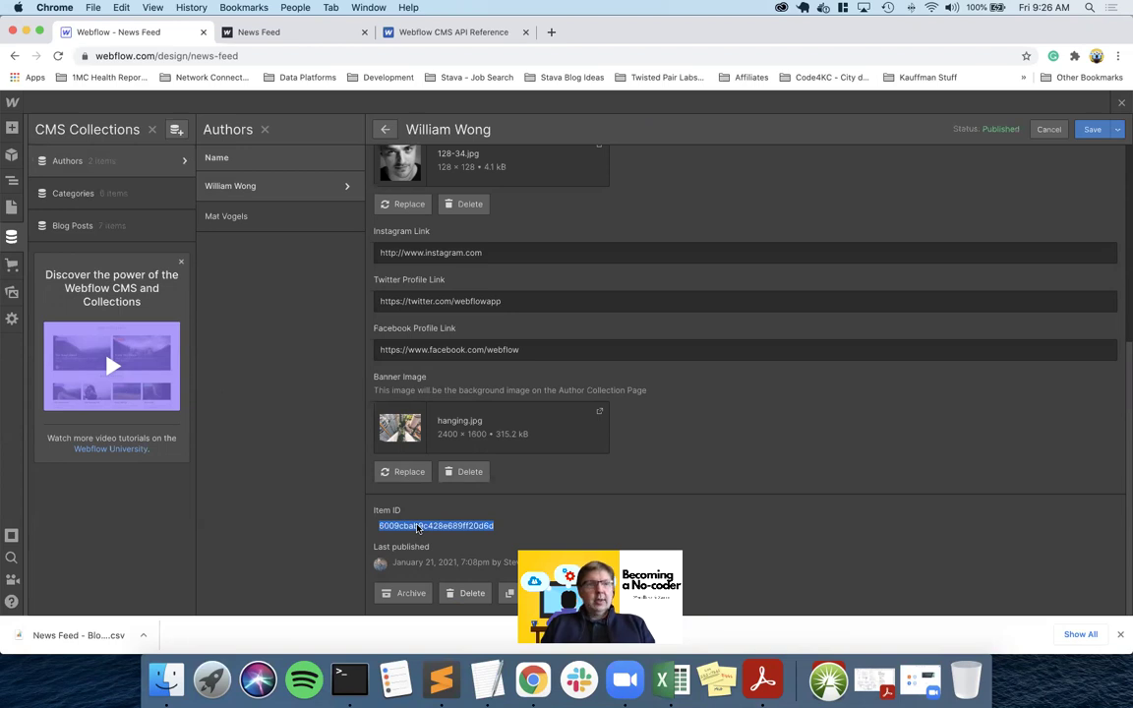
# - Return to Xano, replace the author param's value with the copied Item ID 6009cbab9c428e689ff20d6d, and update the filter
pyautogui.hotkey('ctrl', 'Left')
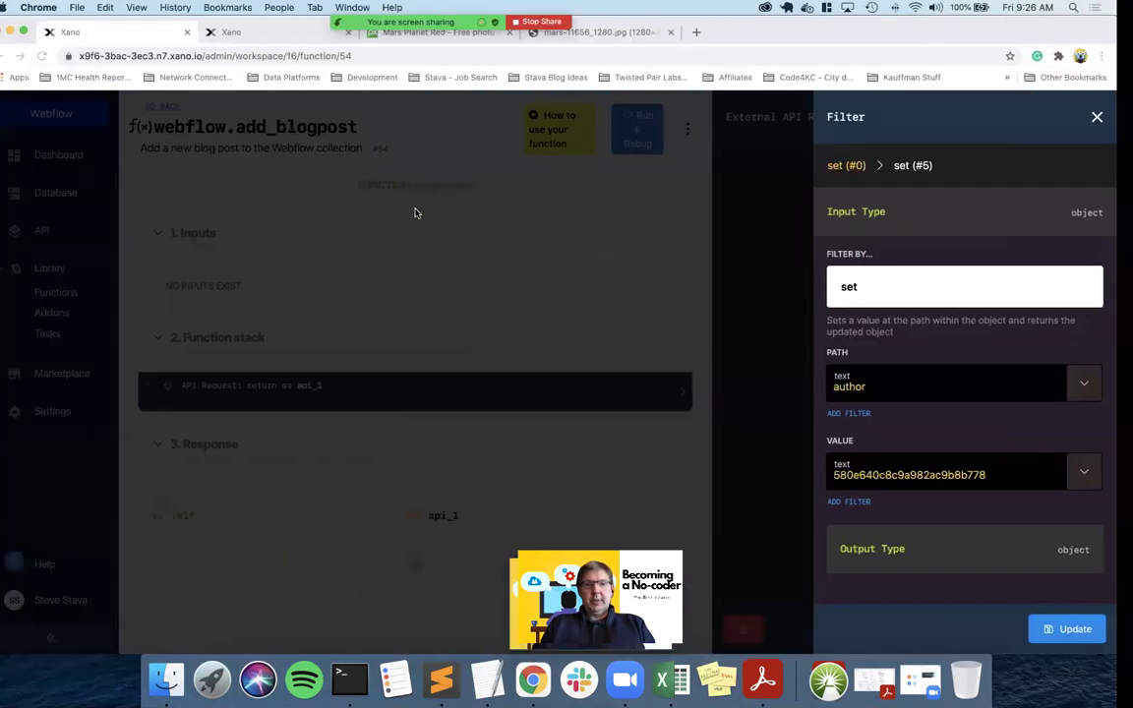
pyautogui.doubleClick(900, 475)
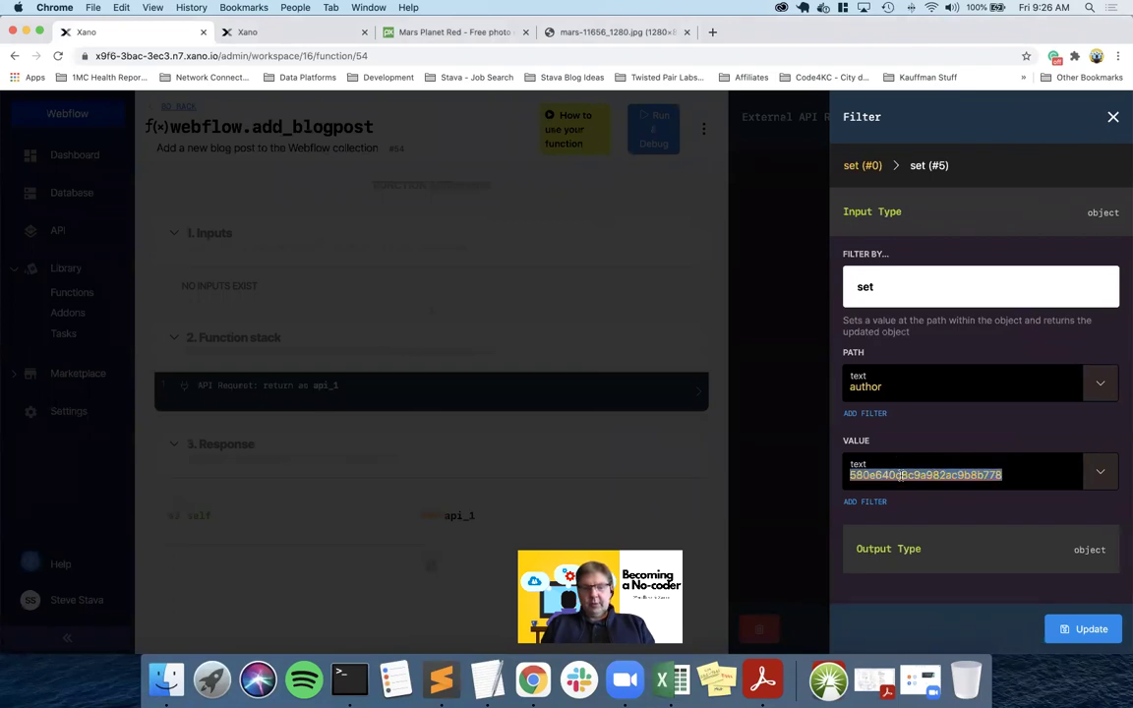
pyautogui.press('super+v')
pyautogui.click(1082, 628)
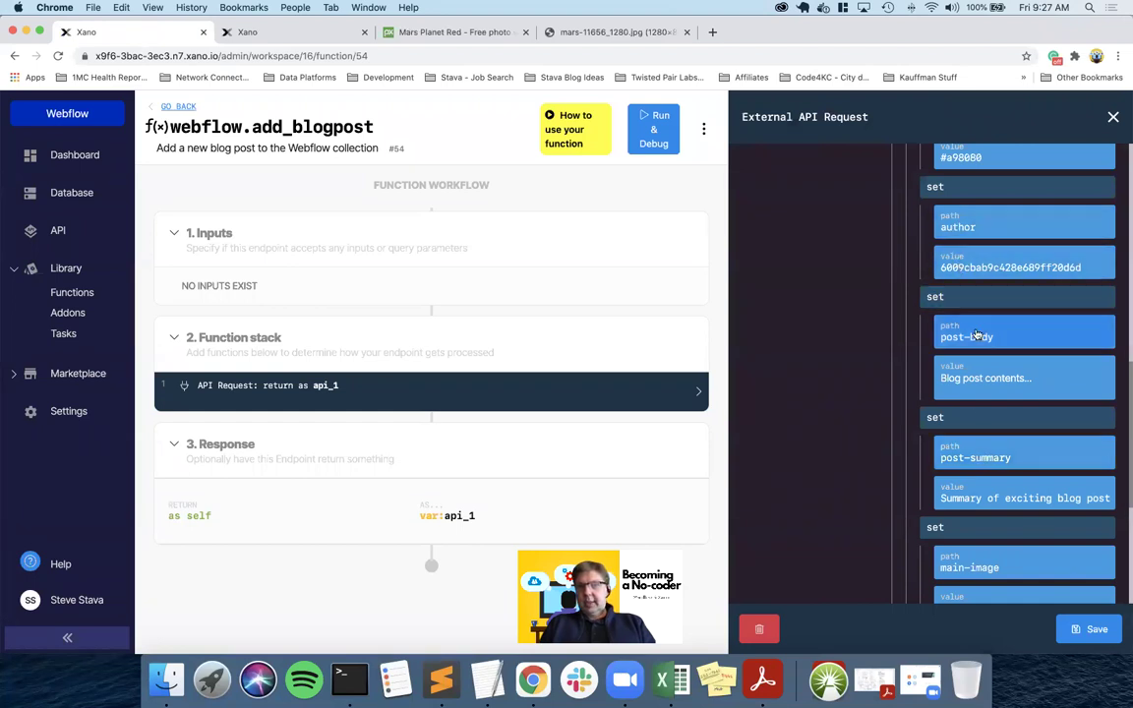
# - Open the main-image param's value for editing and copy the URL of the Mars photo from its Pixabay image page
pyautogui.scroll(-3, 977, 335)
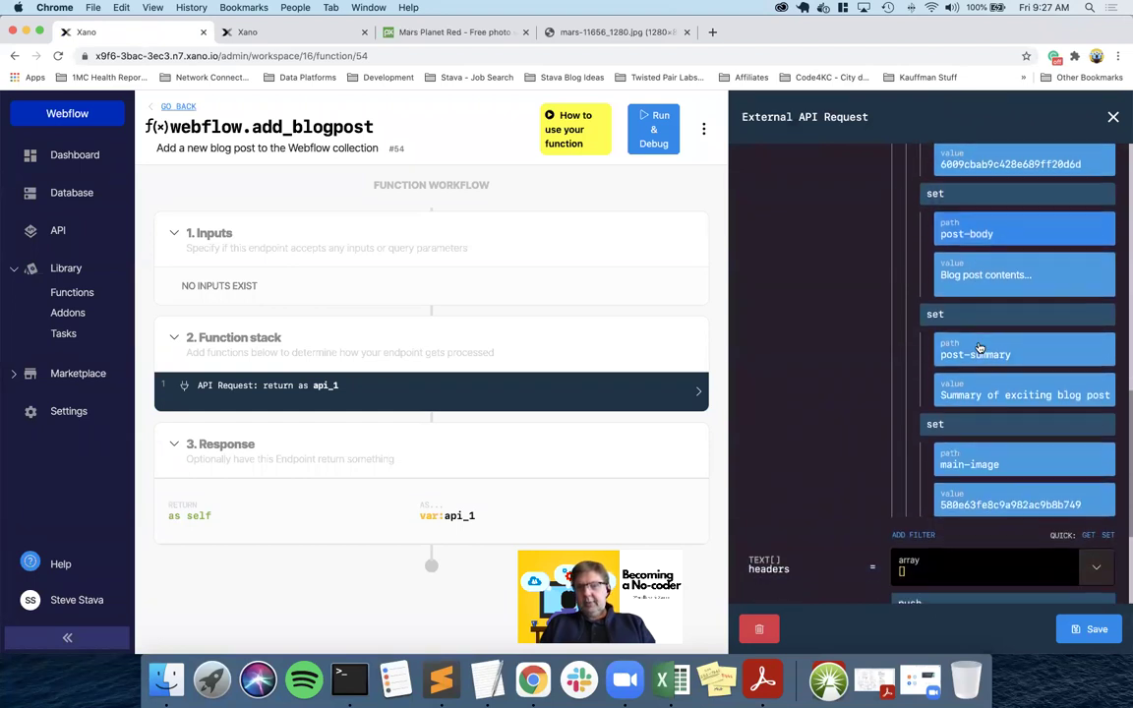
pyautogui.click(997, 508)
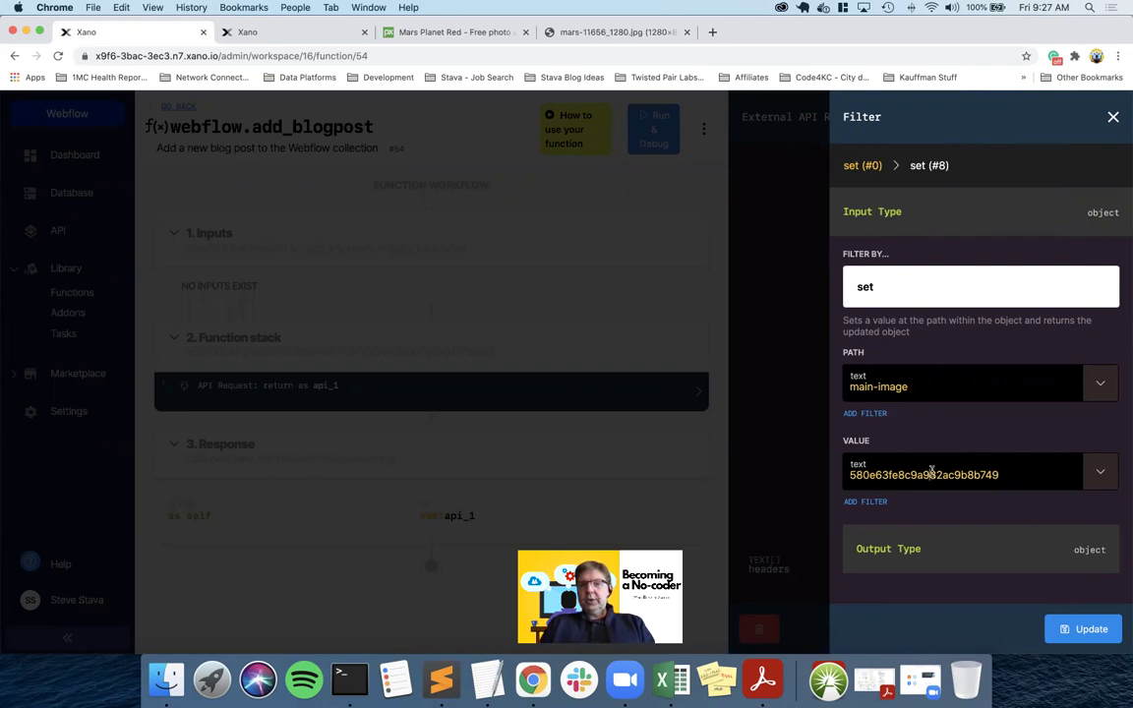
pyautogui.doubleClick(931, 471)
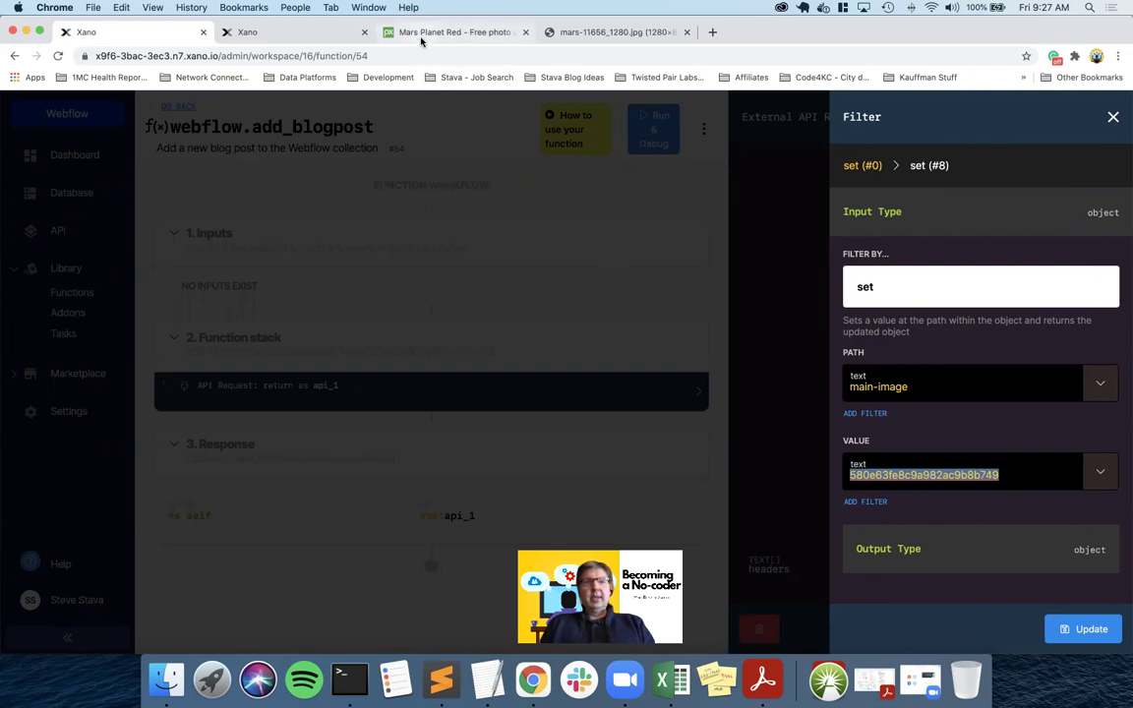
pyautogui.click(635, 33)
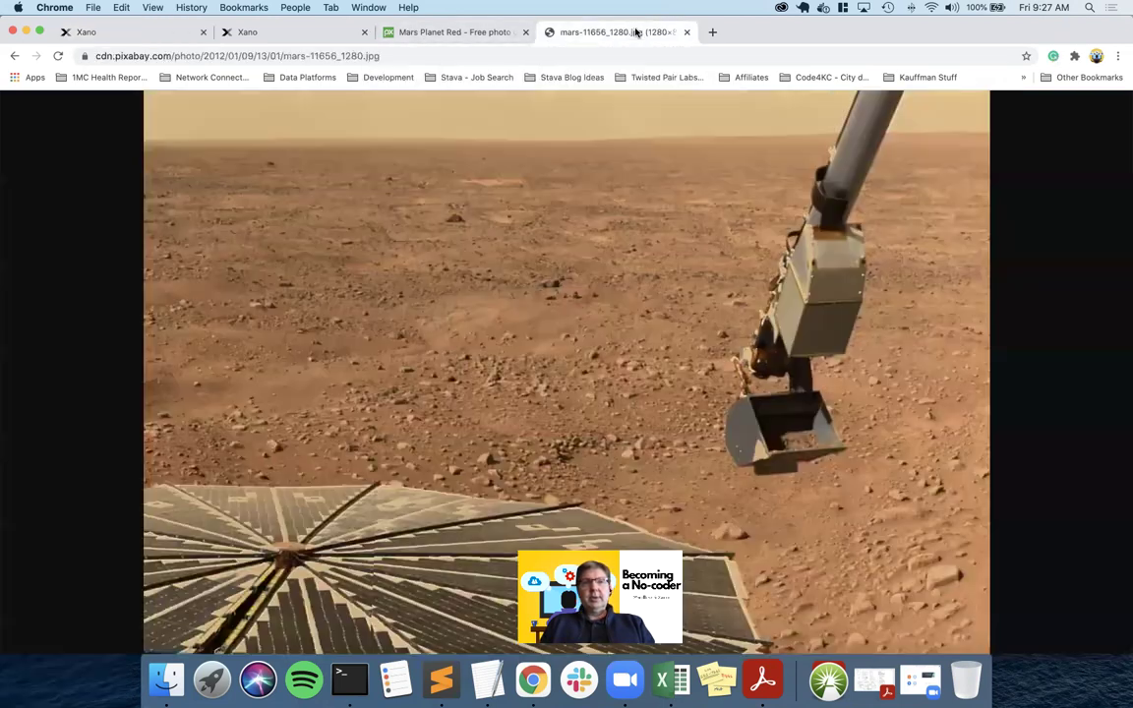
pyautogui.click(324, 51)
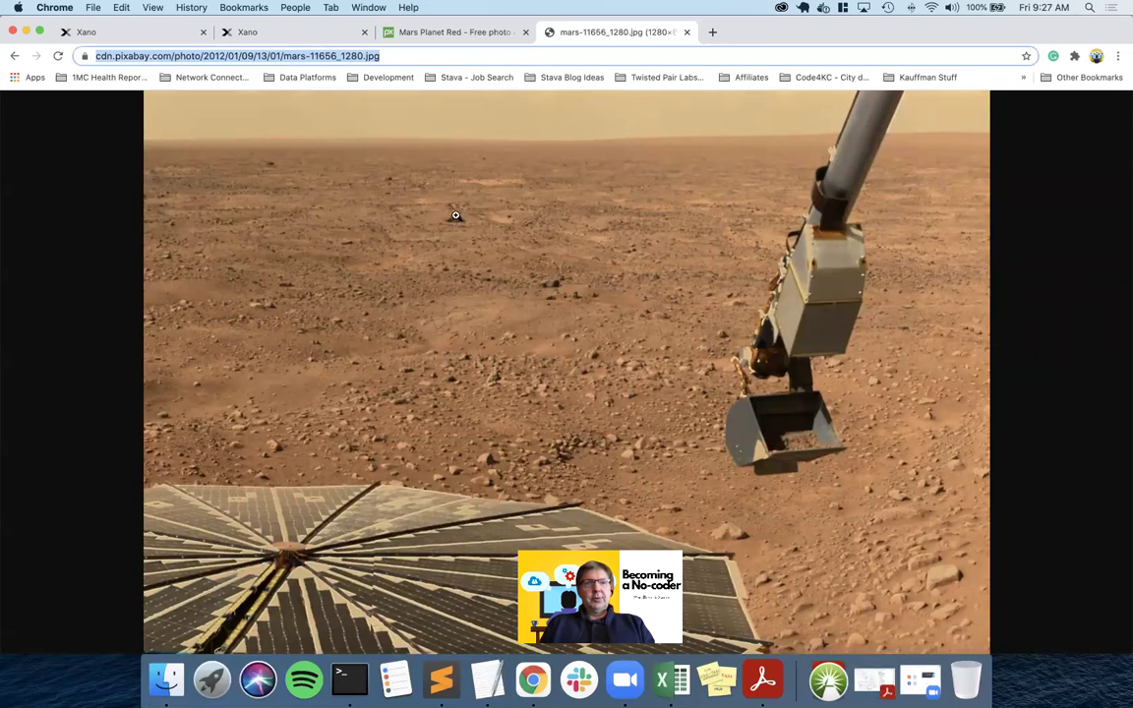
pyautogui.click(158, 35)
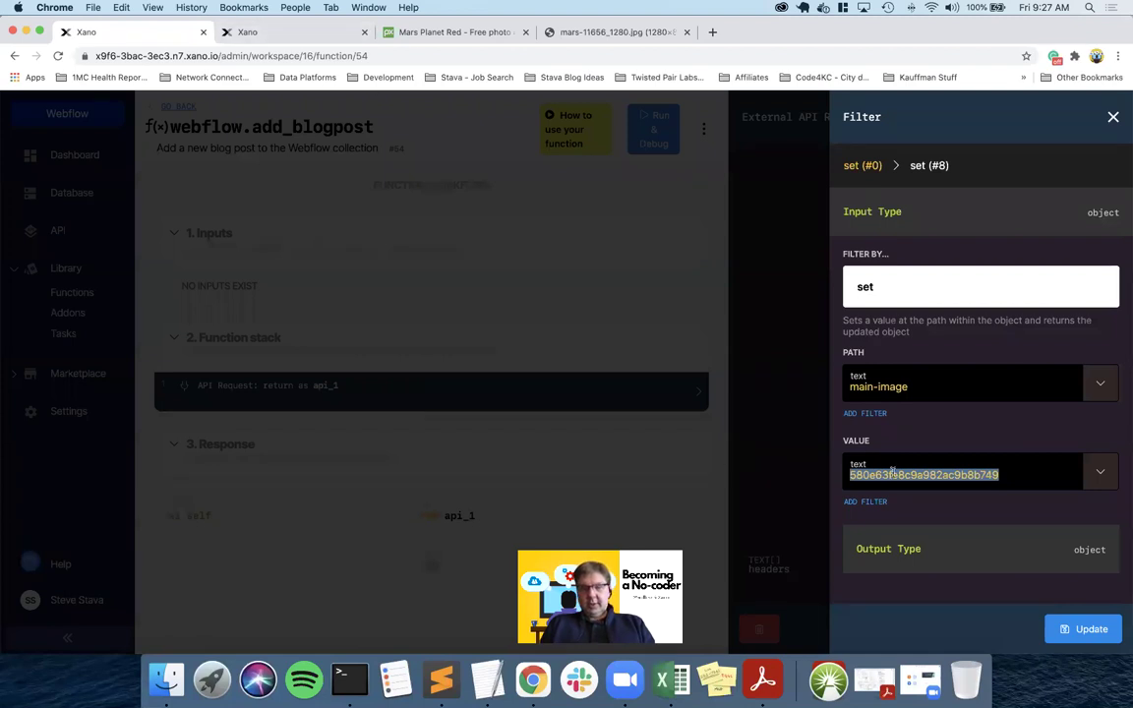
pyautogui.press('super+v')
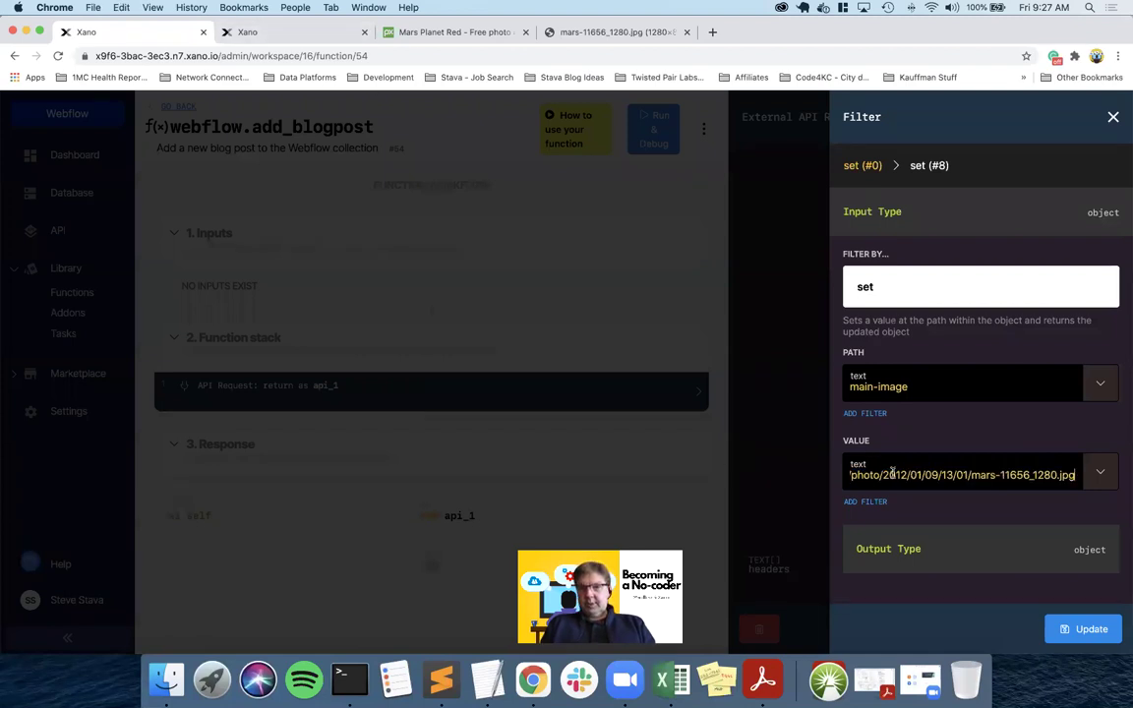
pyautogui.press('super+Left')
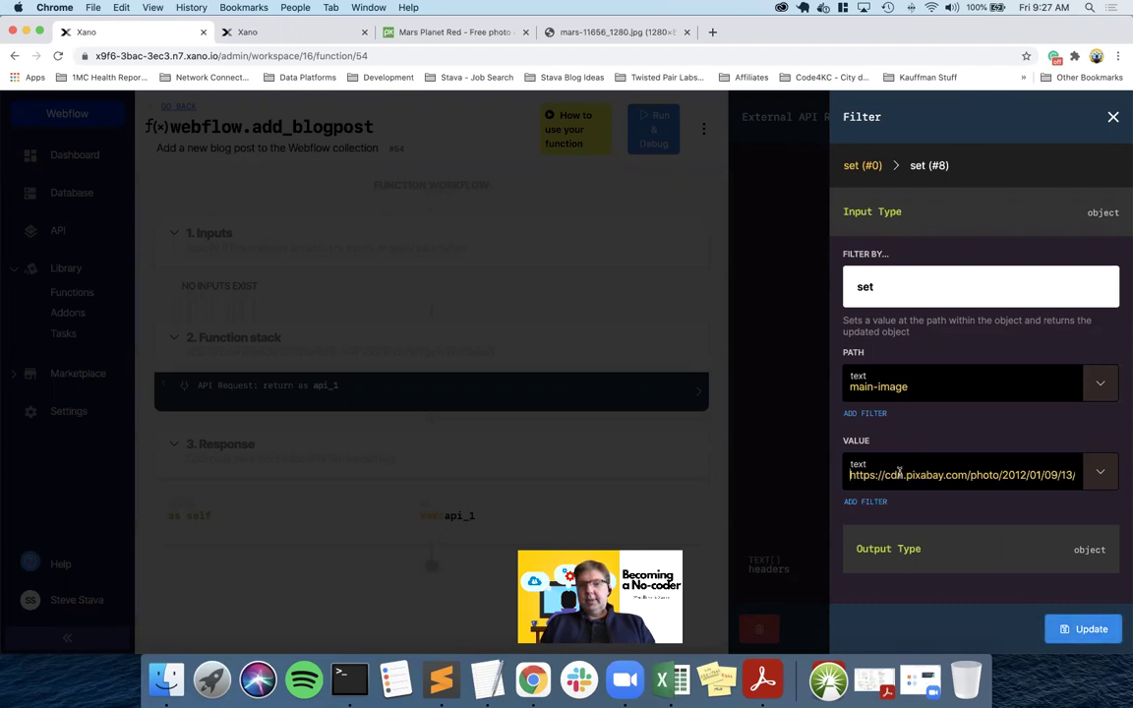
pyautogui.click(1016, 472)
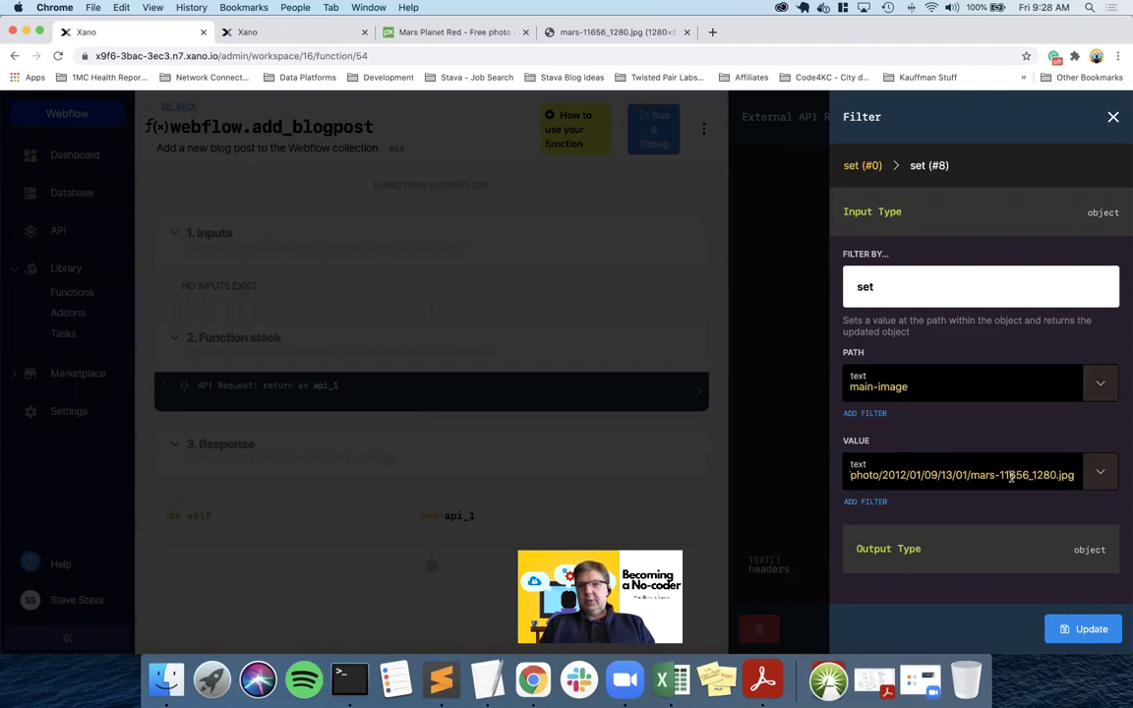
pyautogui.click(1067, 628)
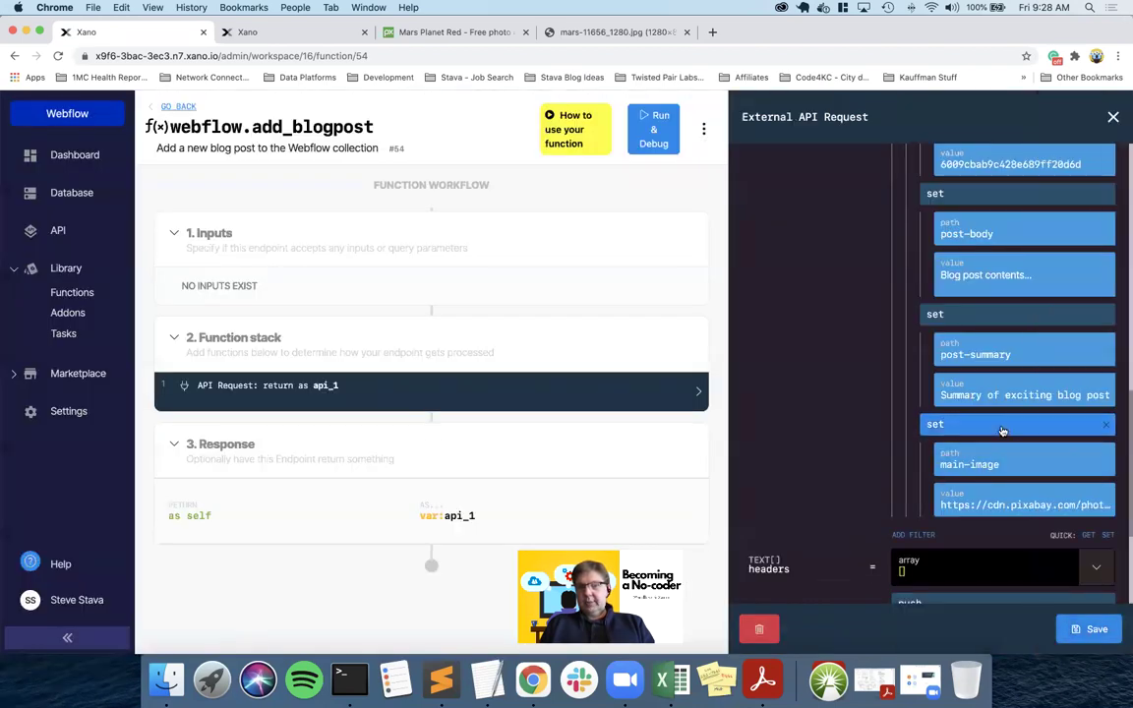
# - Replace the Authorization header's push value with the text "Authorization: Bearer %s"
pyautogui.scroll(-5, 1002, 431)
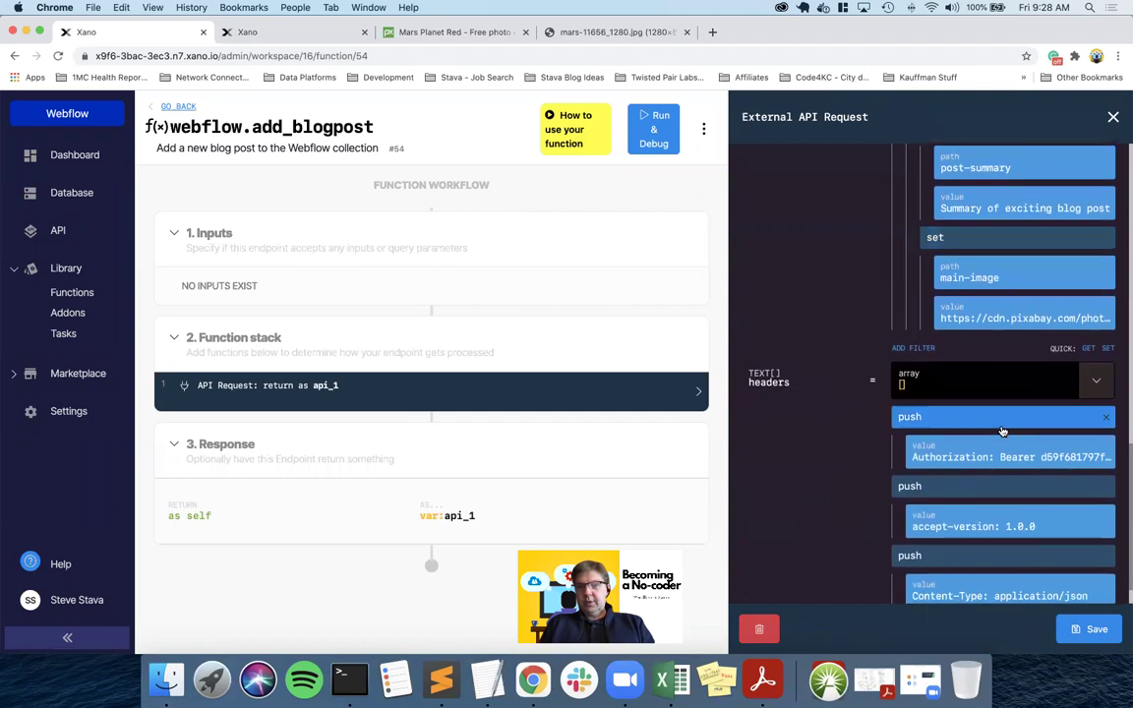
pyautogui.scroll(-2, 1002, 431)
pyautogui.click(1001, 399)
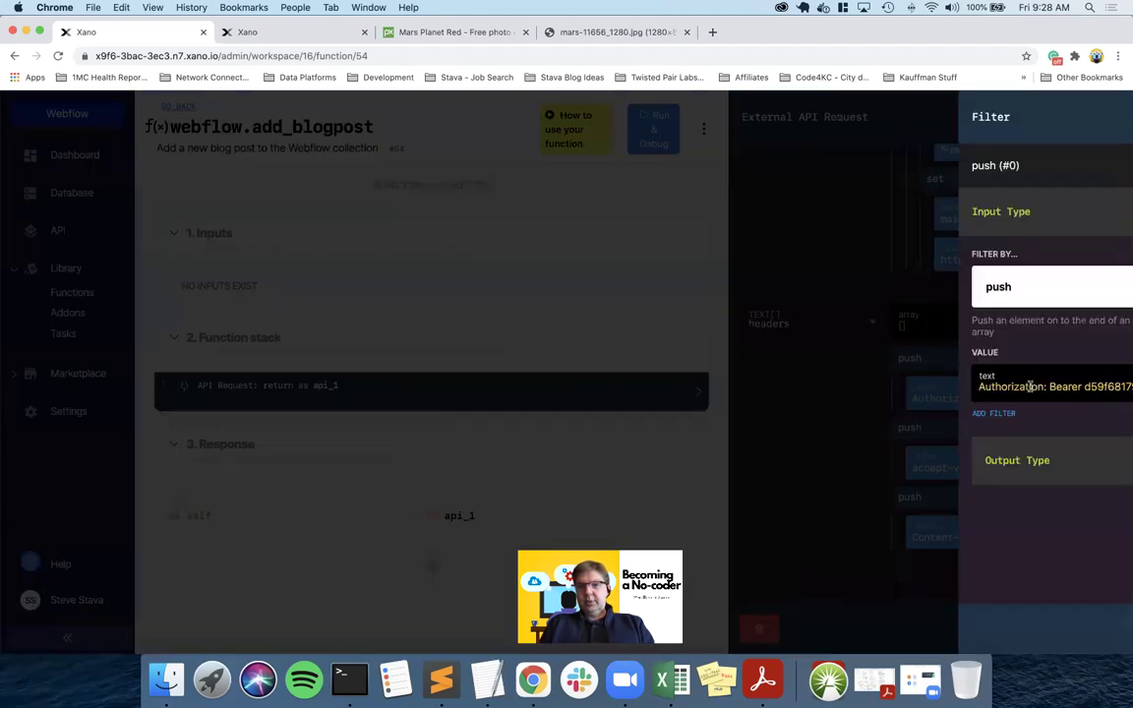
pyautogui.click(961, 386)
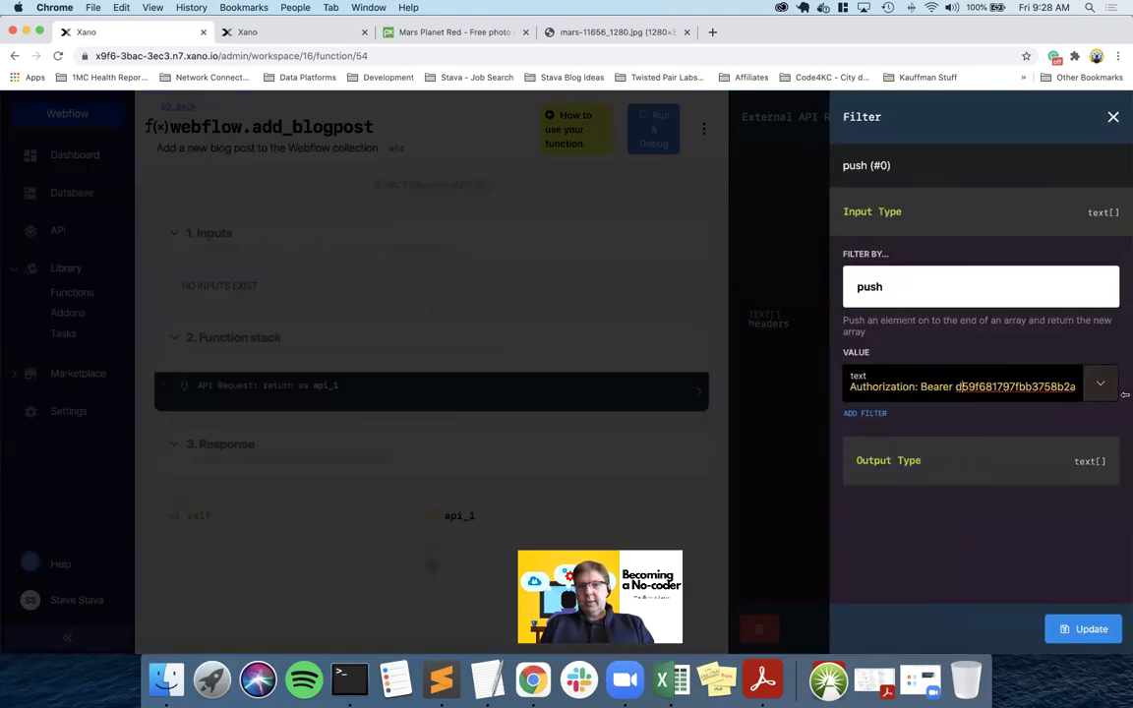
pyautogui.press('super+a')
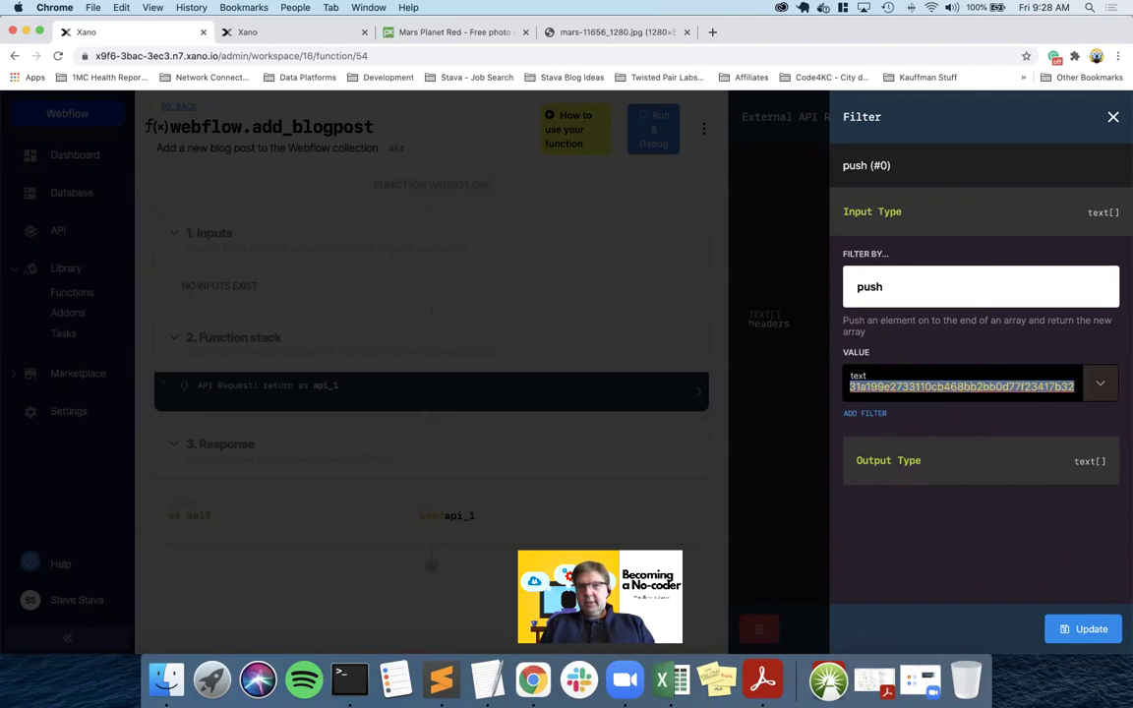
pyautogui.press('super+v')
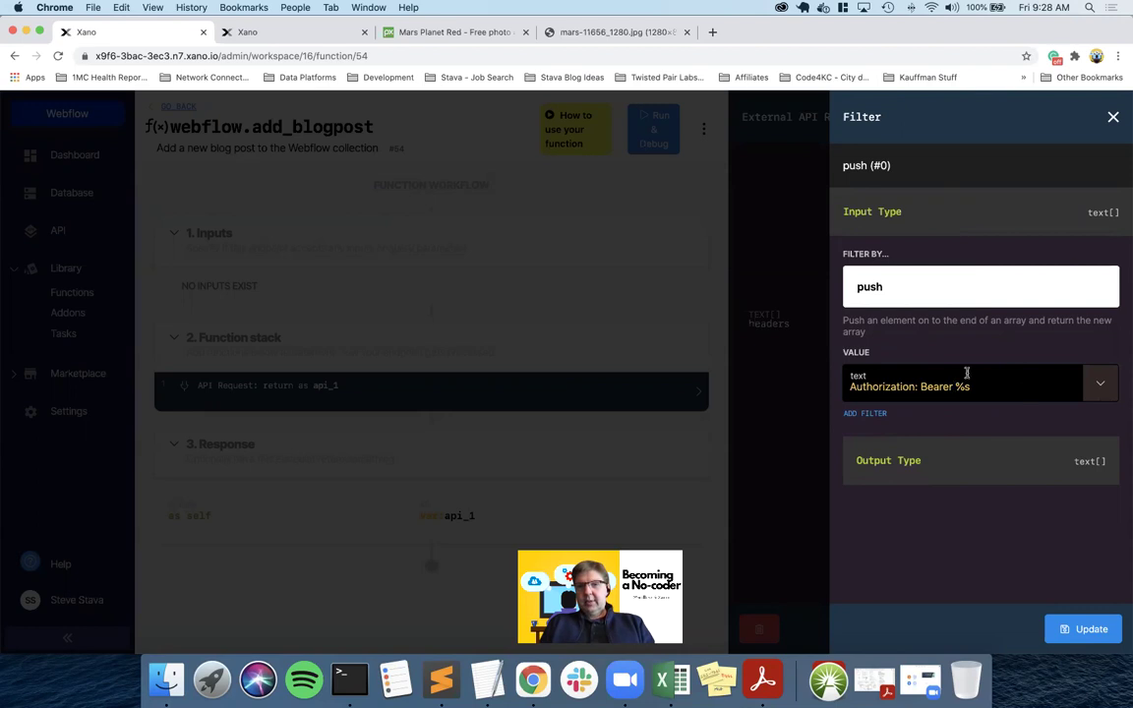
# - Add a sprintf filter to the Authorization header value with the environment variable webflow_api_key as argument, then update the filter and save the API request
pyautogui.click(870, 414)
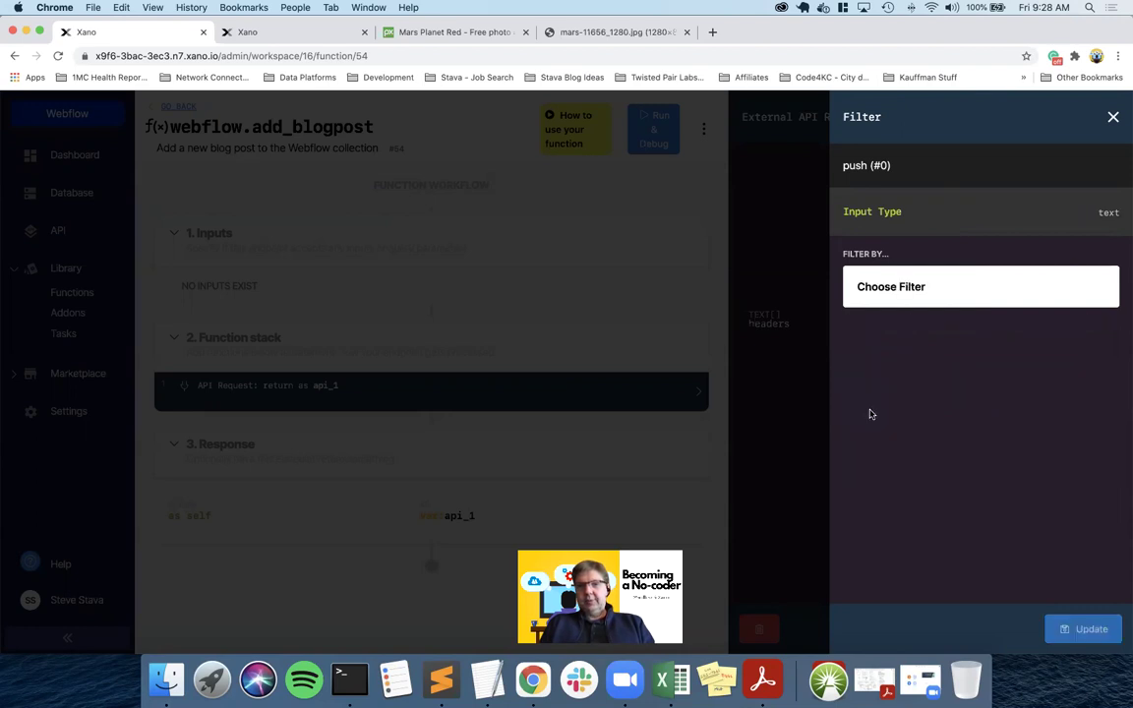
pyautogui.click(915, 287)
pyautogui.write('h')
pyautogui.press('BackSpace')
pyautogui.write('sprint')
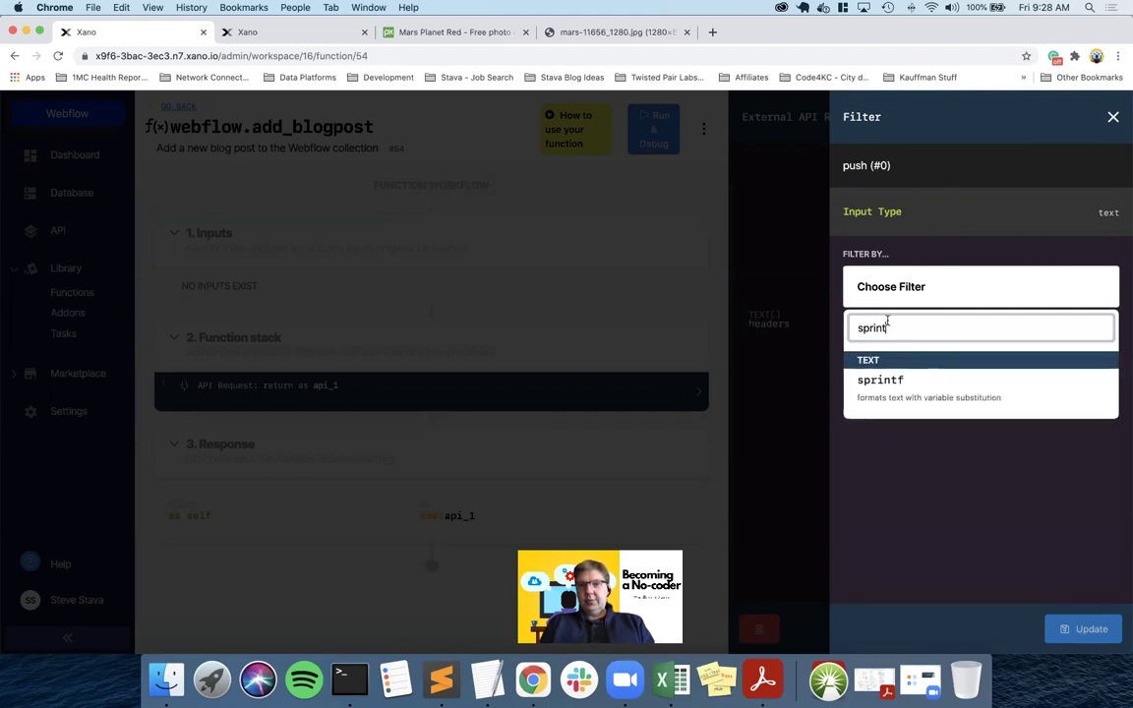
pyautogui.click(879, 383)
pyautogui.click(862, 368)
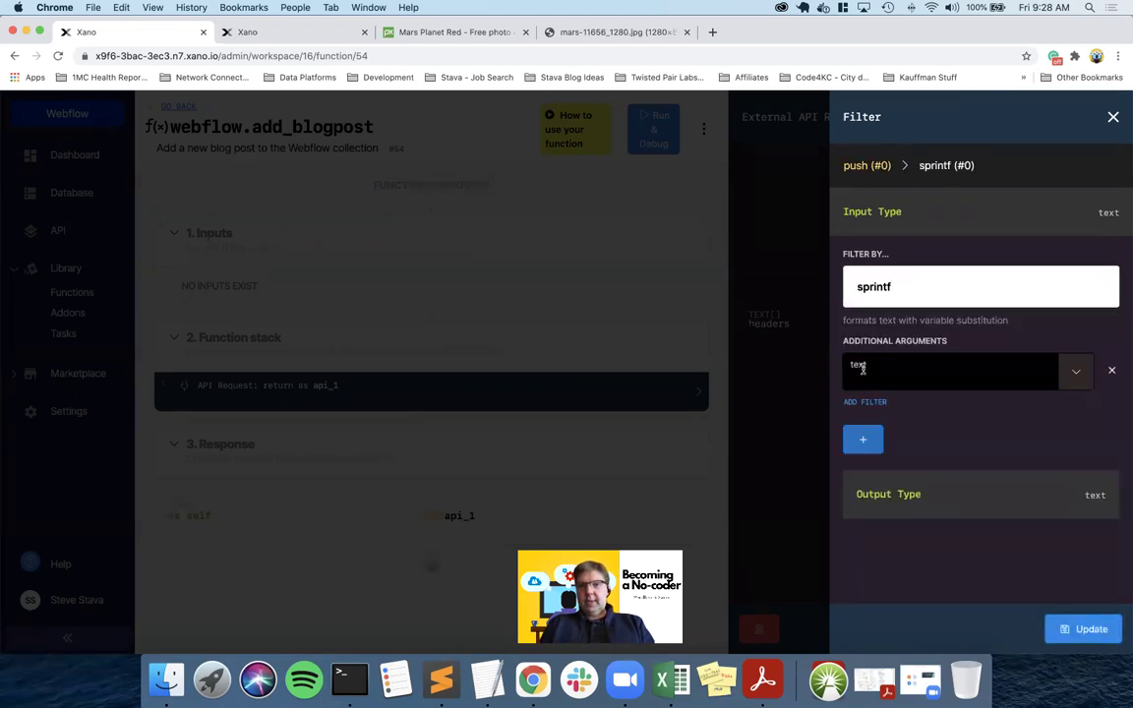
pyautogui.click(1079, 370)
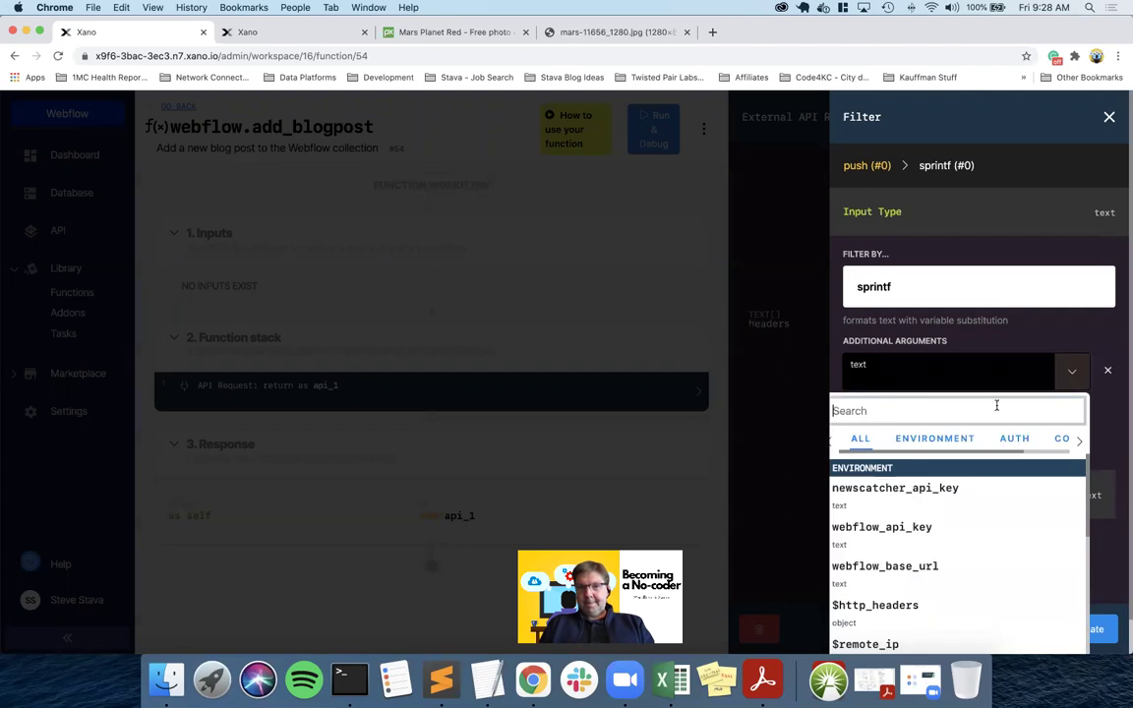
pyautogui.click(885, 525)
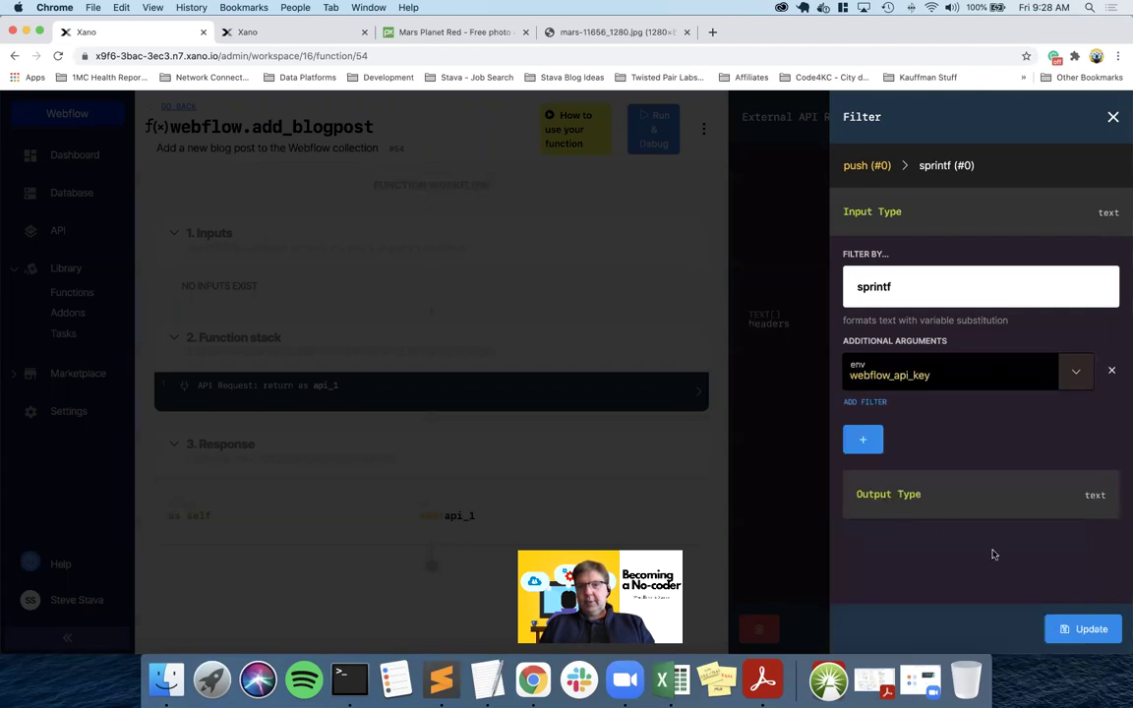
pyautogui.click(1094, 631)
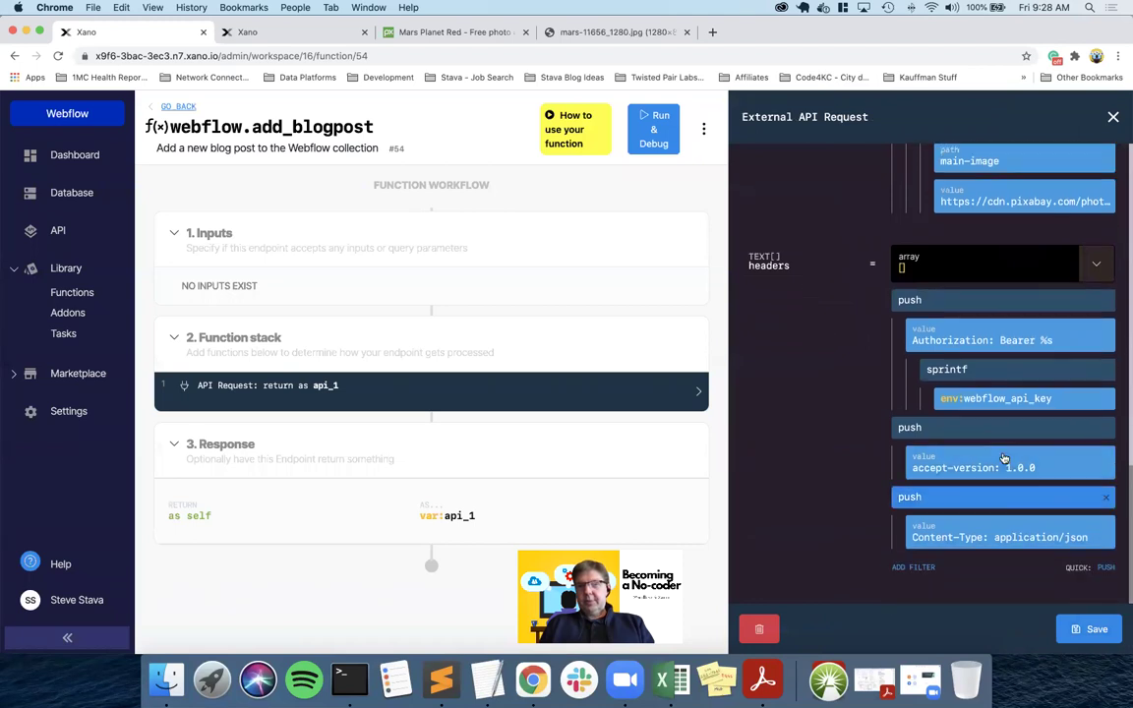
pyautogui.click(1062, 632)
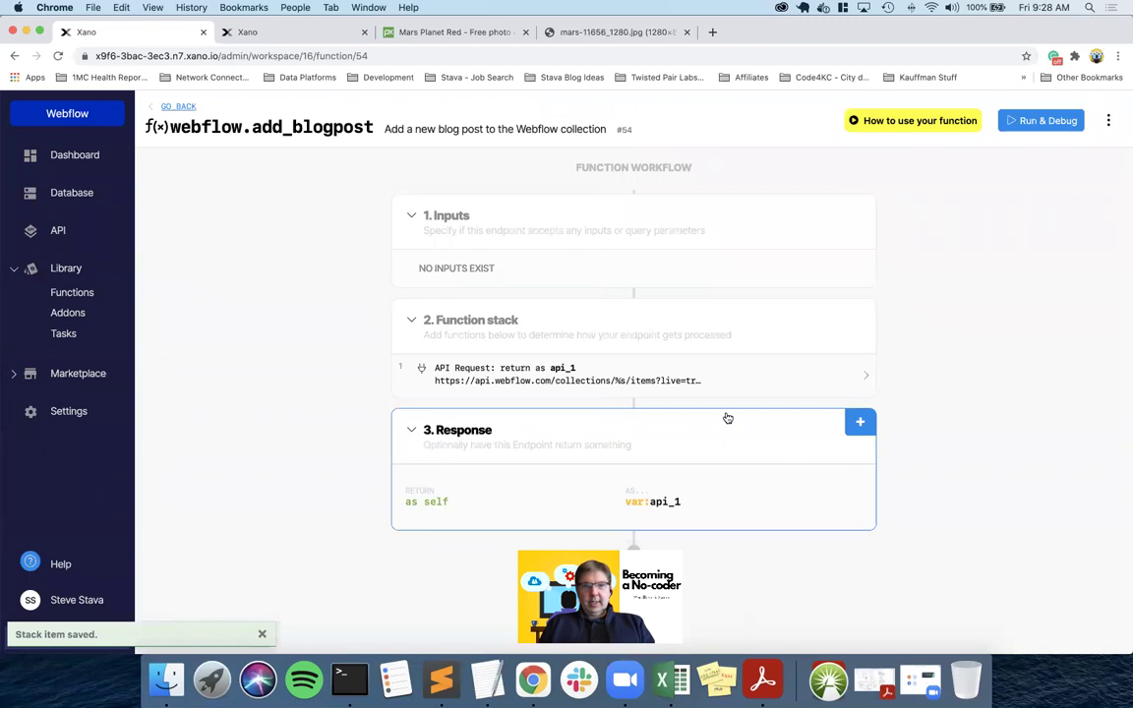
# - Rename the API request's output variable to webflow_add_post and save the request
pyautogui.click(669, 378)
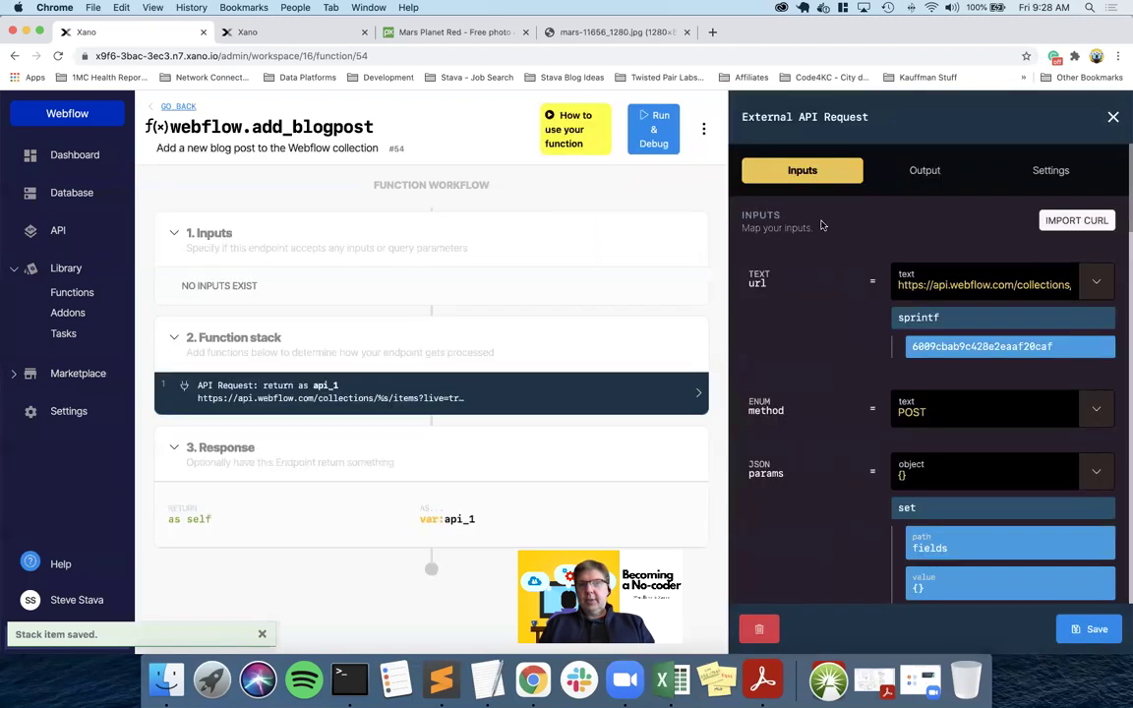
pyautogui.click(928, 171)
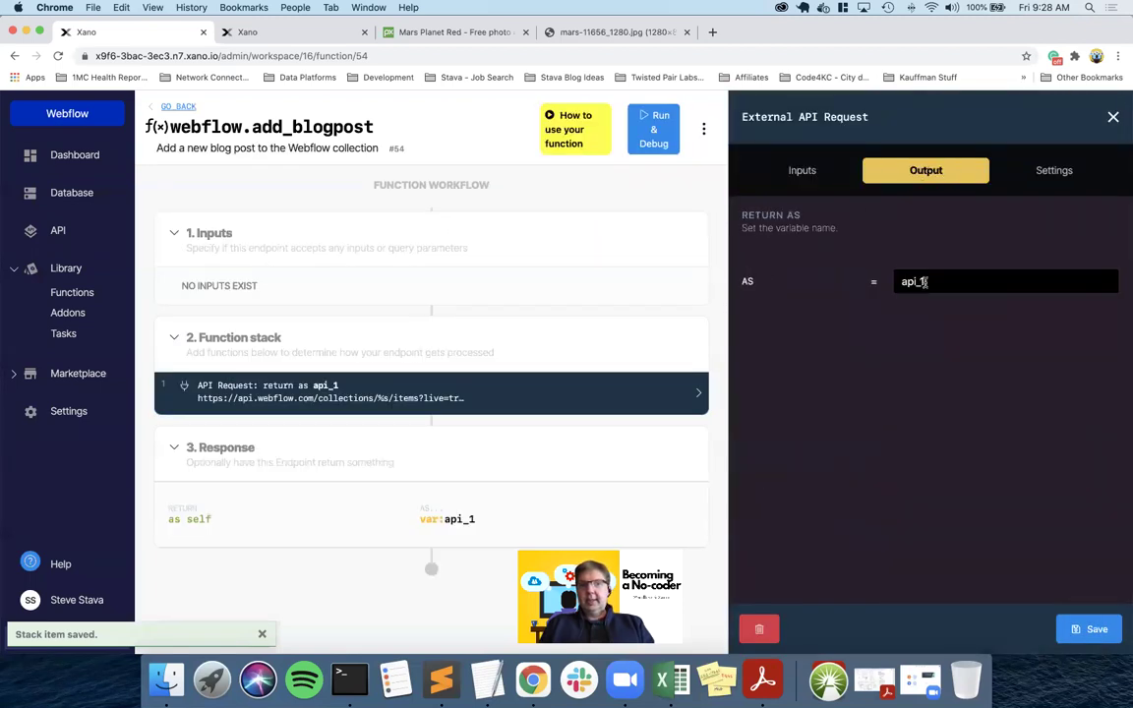
pyautogui.doubleClick(922, 282)
pyautogui.write('webflow_a')
pyautogui.write('dd')
pyautogui.write('_pod')
pyautogui.press('BackSpace')
pyautogui.write('t')
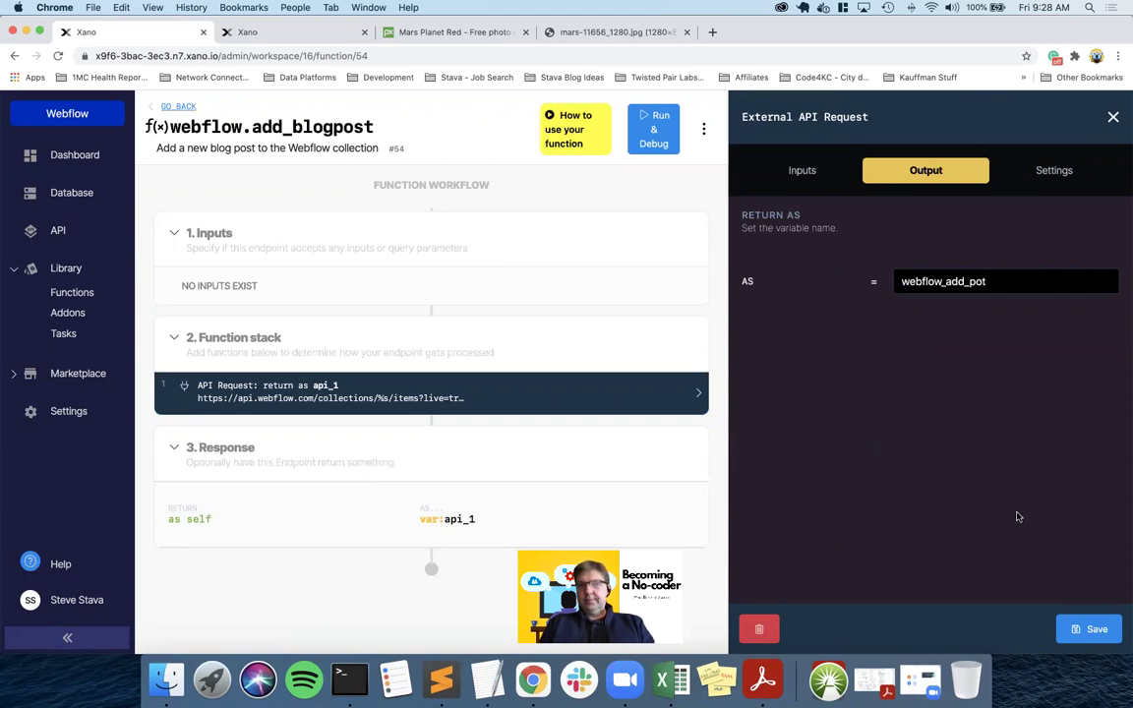
pyautogui.press('BackSpace')
pyautogui.write('st')
pyautogui.click(1064, 628)
# - Set the function's response to return the webflow_add_post variable and save it
pyautogui.click(757, 497)
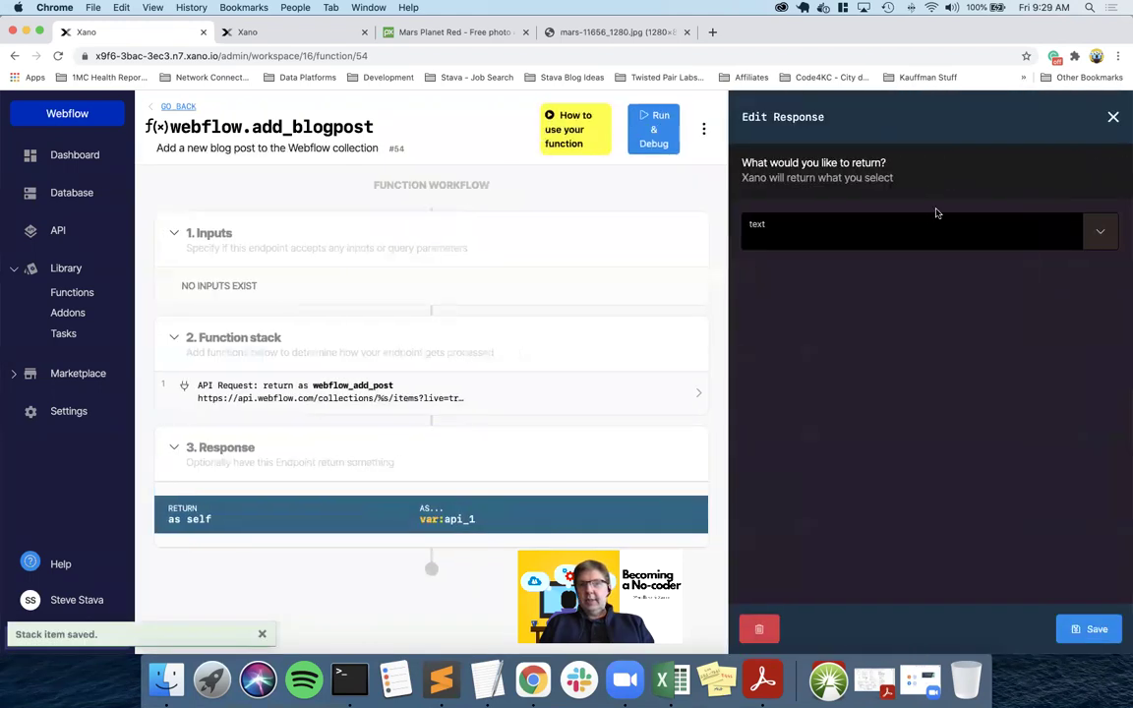
pyautogui.click(1097, 231)
pyautogui.click(806, 356)
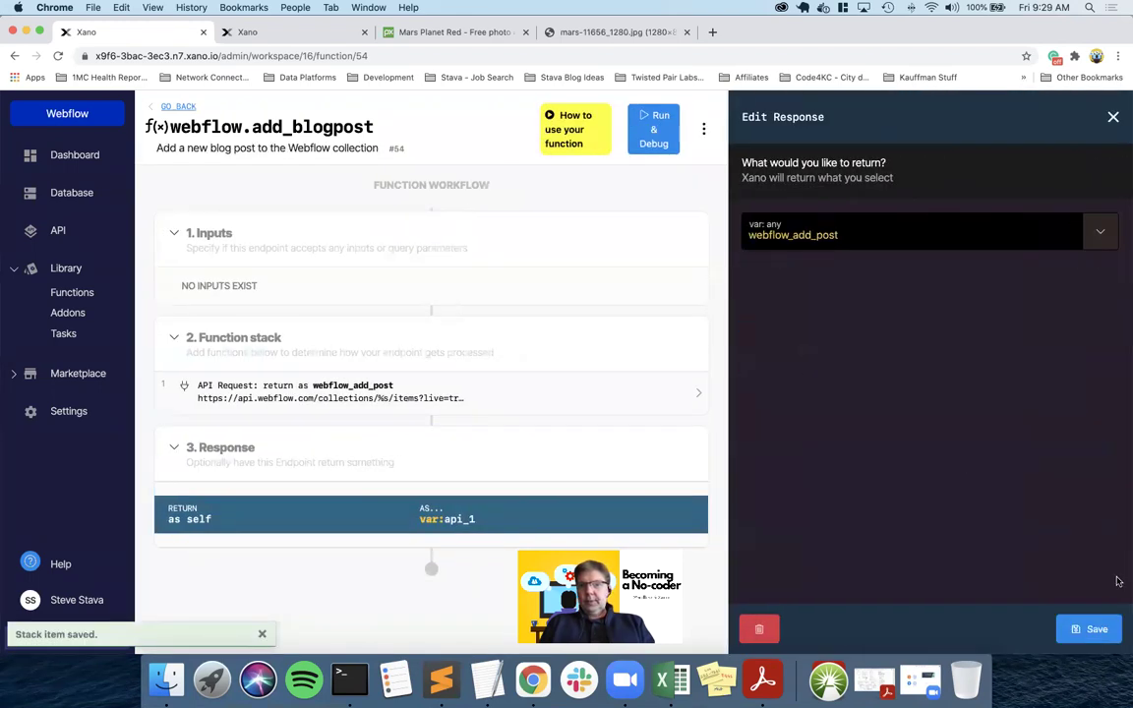
pyautogui.click(1084, 628)
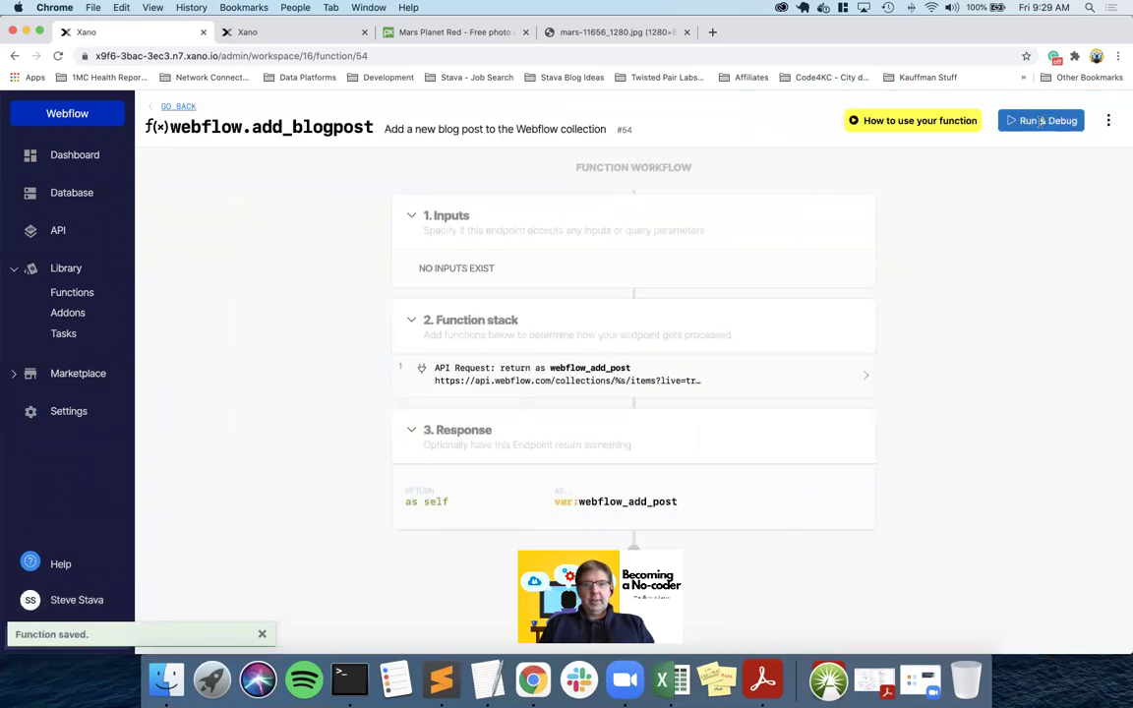
# - Run the webflow.add_blogpost function in the debugger and examine the request params and the response's HTTP status line
pyautogui.click(1041, 122)
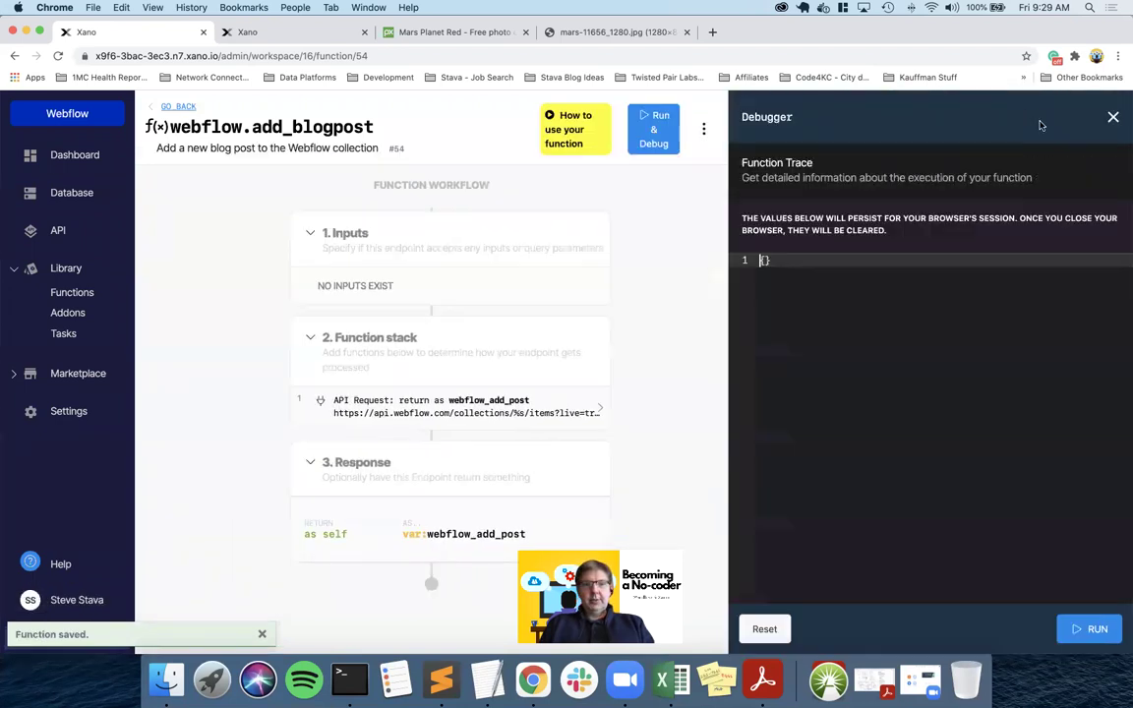
pyautogui.click(1089, 628)
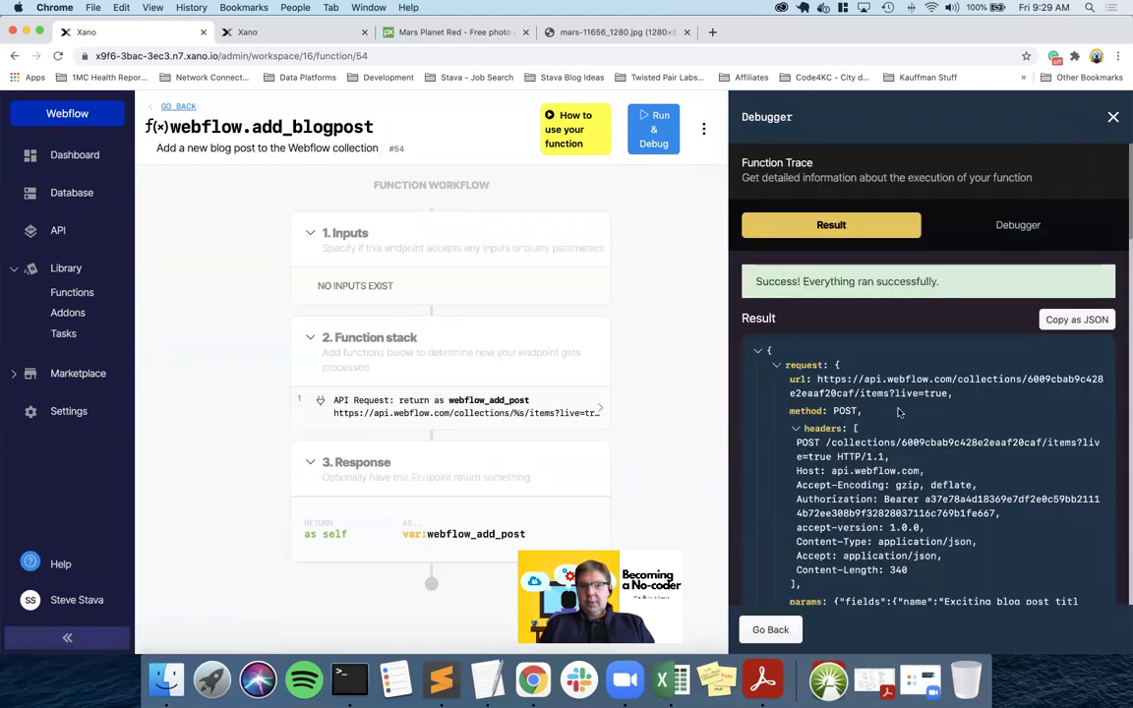
pyautogui.scroll(-5, 934, 447)
pyautogui.scroll(-4, 897, 452)
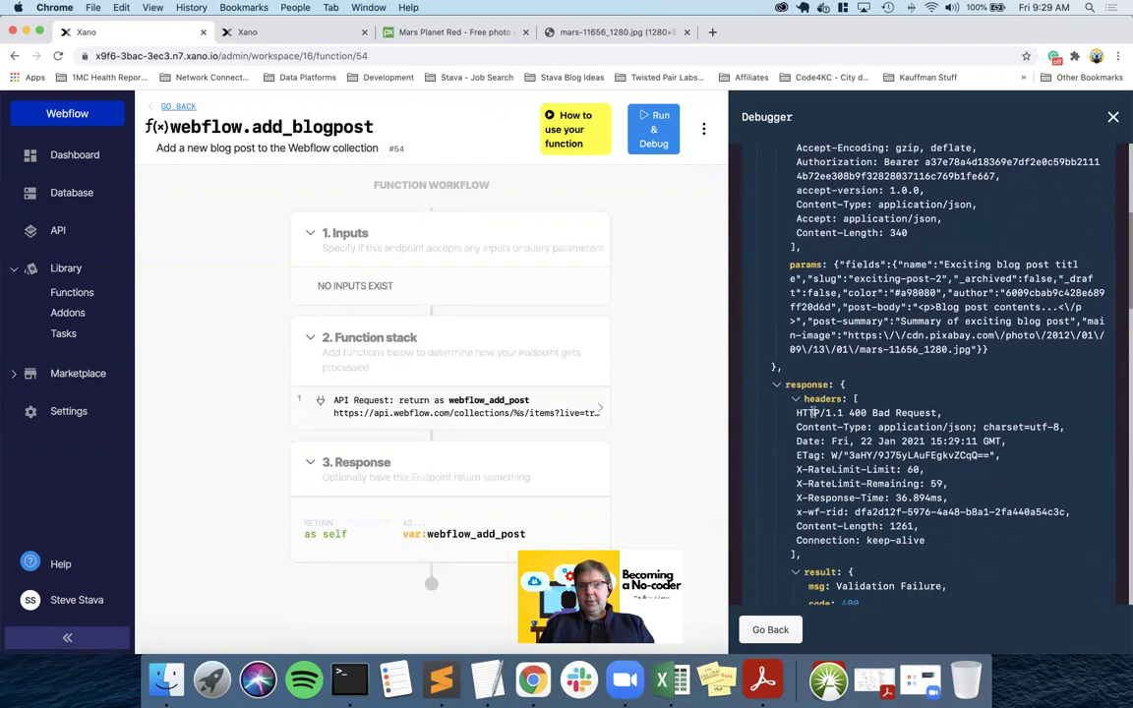
pyautogui.moveTo(796, 413); pyautogui.dragTo(942, 413)
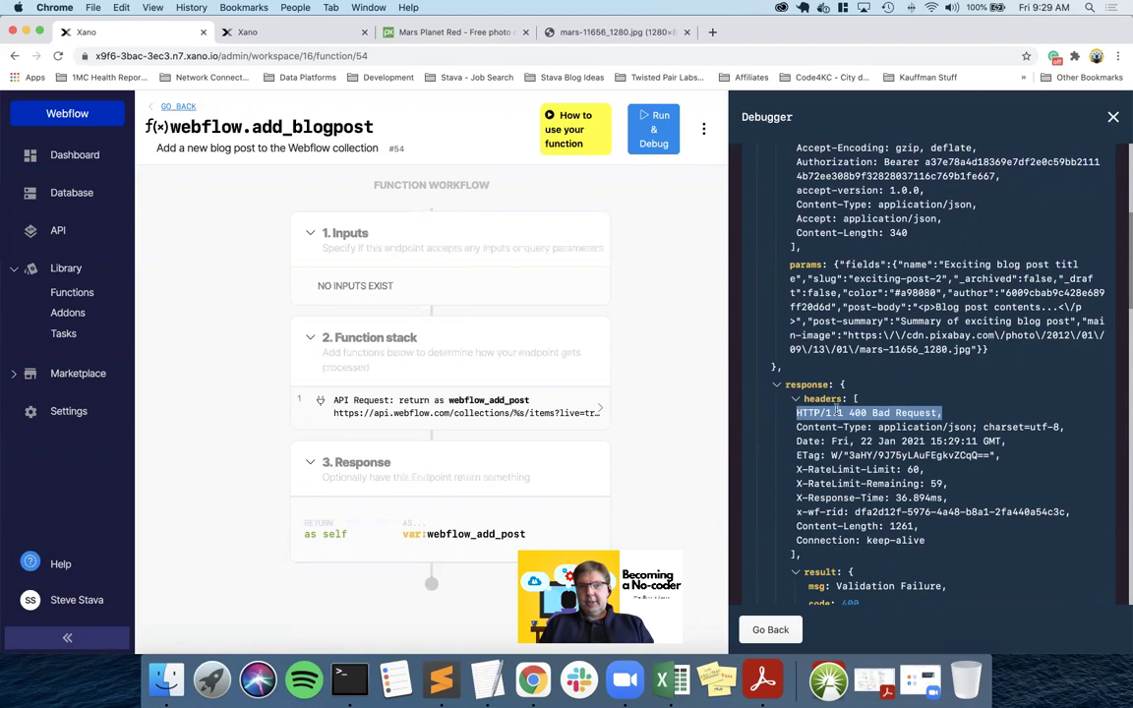
# - Examine the response result's problems and problem_data entries for each submitted field, then close the debugger
pyautogui.scroll(-5, 902, 413)
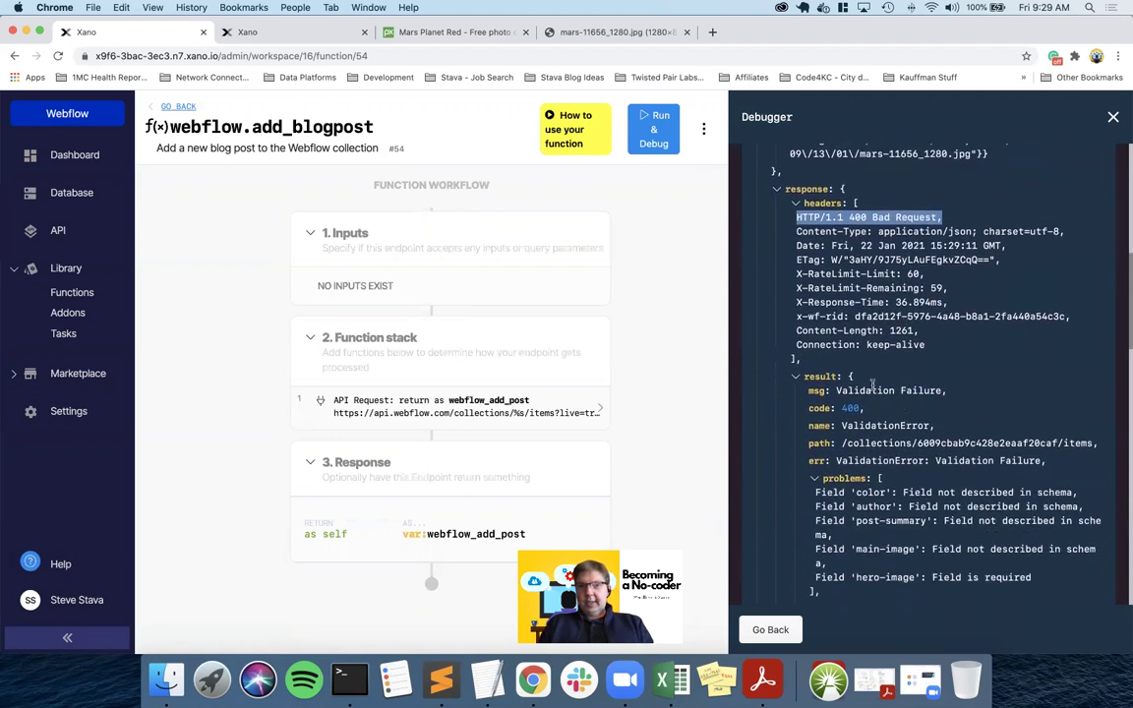
pyautogui.scroll(-4, 895, 384)
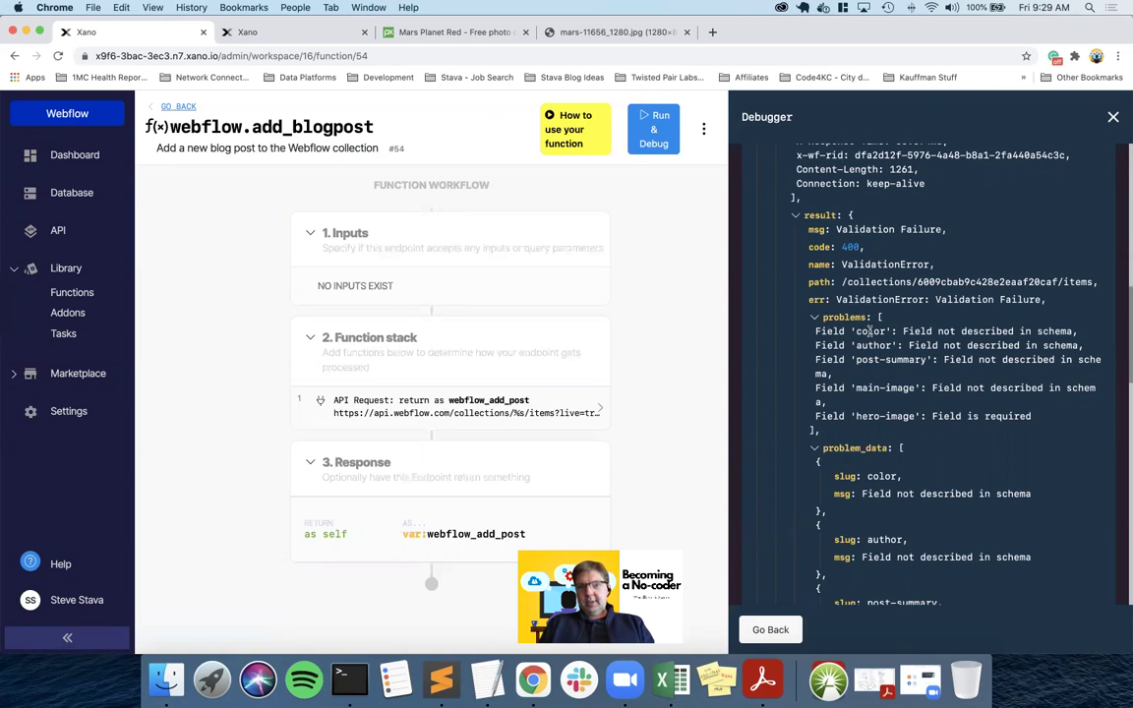
pyautogui.scroll(-5, 884, 476)
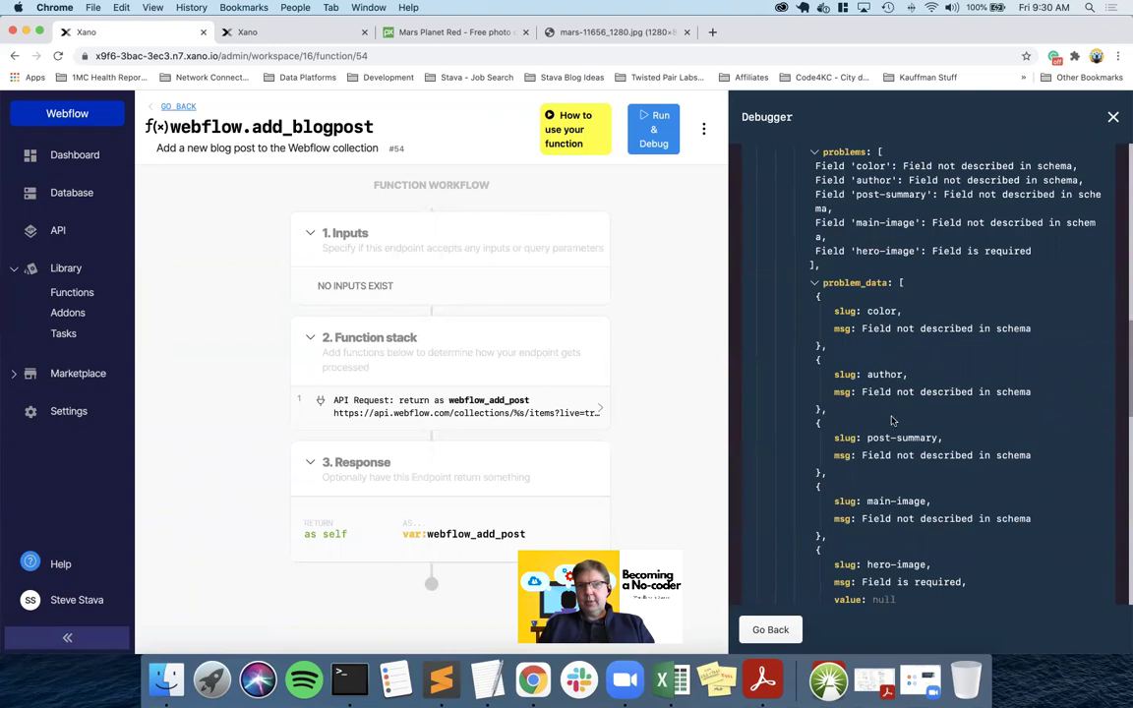
pyautogui.scroll(-4, 894, 432)
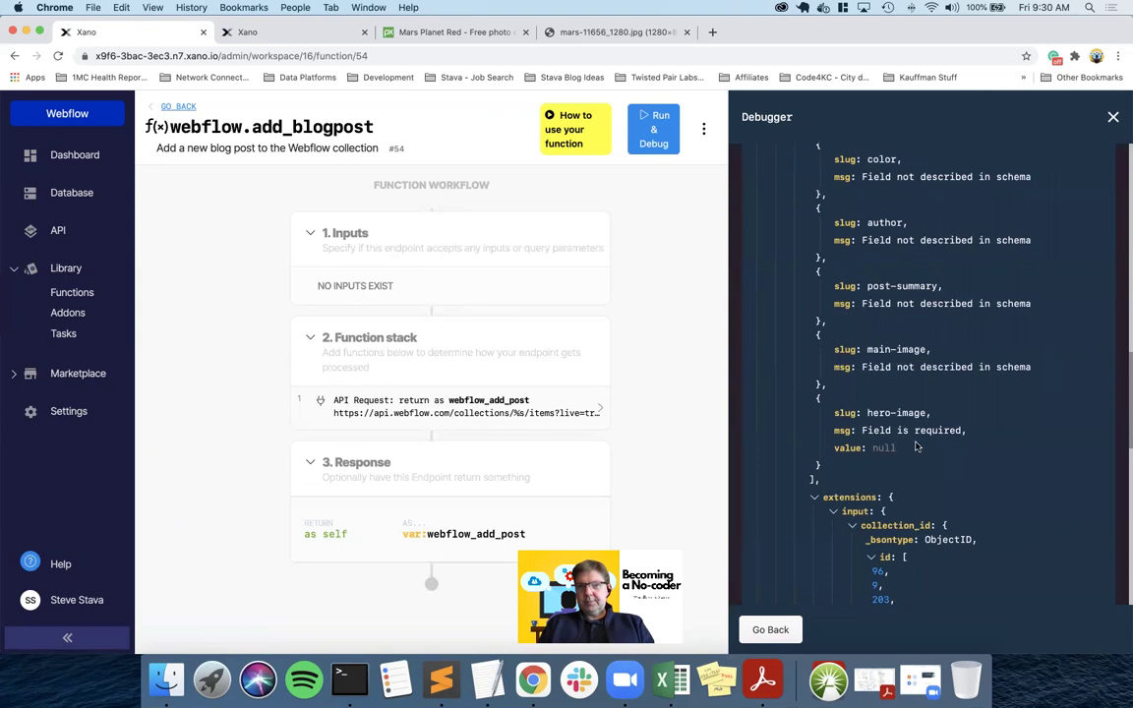
pyautogui.scroll(-5, 918, 429)
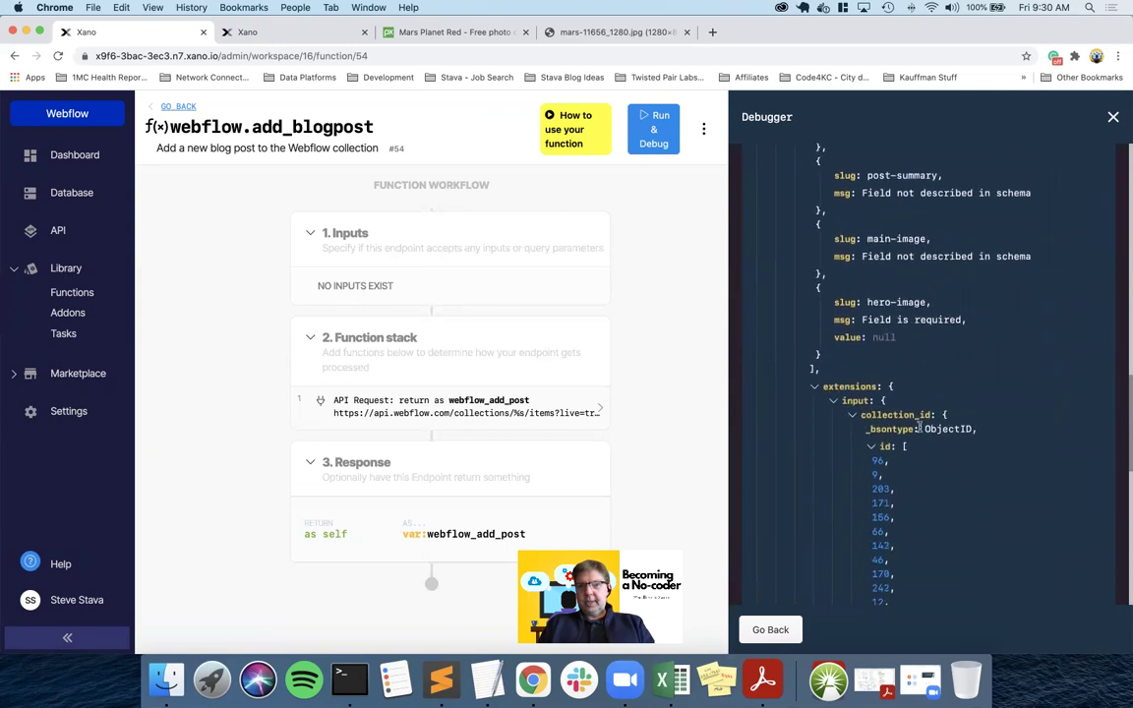
pyautogui.scroll(8, 918, 430)
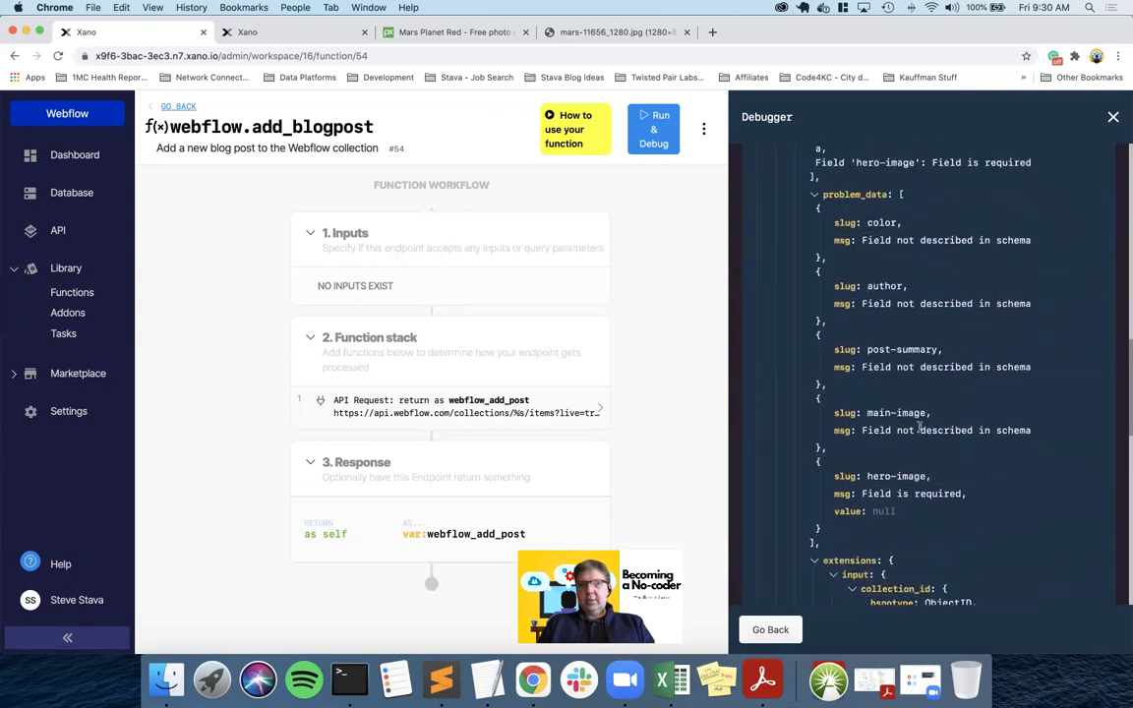
pyautogui.scroll(12, 918, 429)
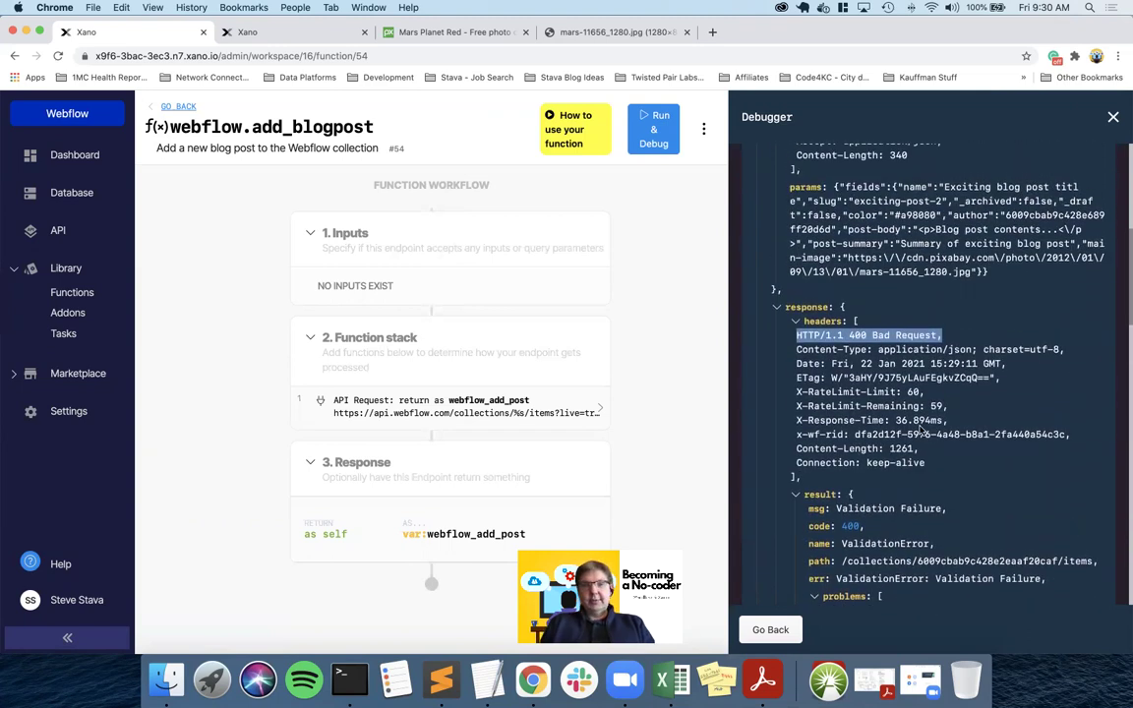
pyautogui.scroll(10, 920, 430)
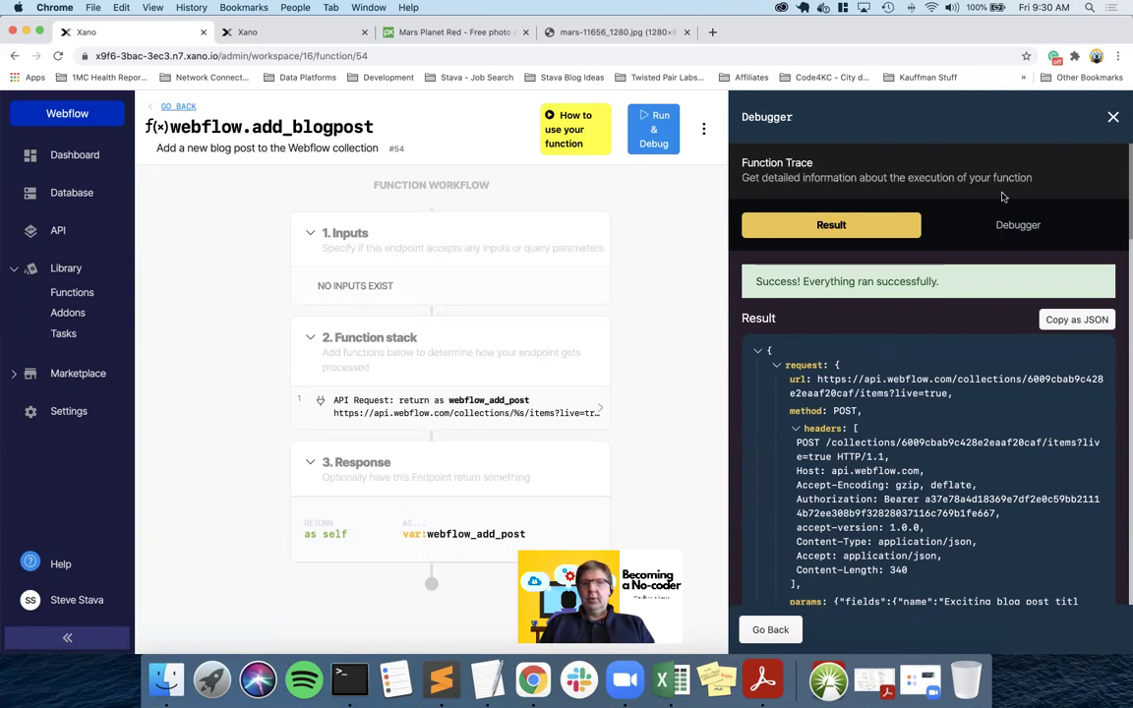
pyautogui.click(1113, 117)
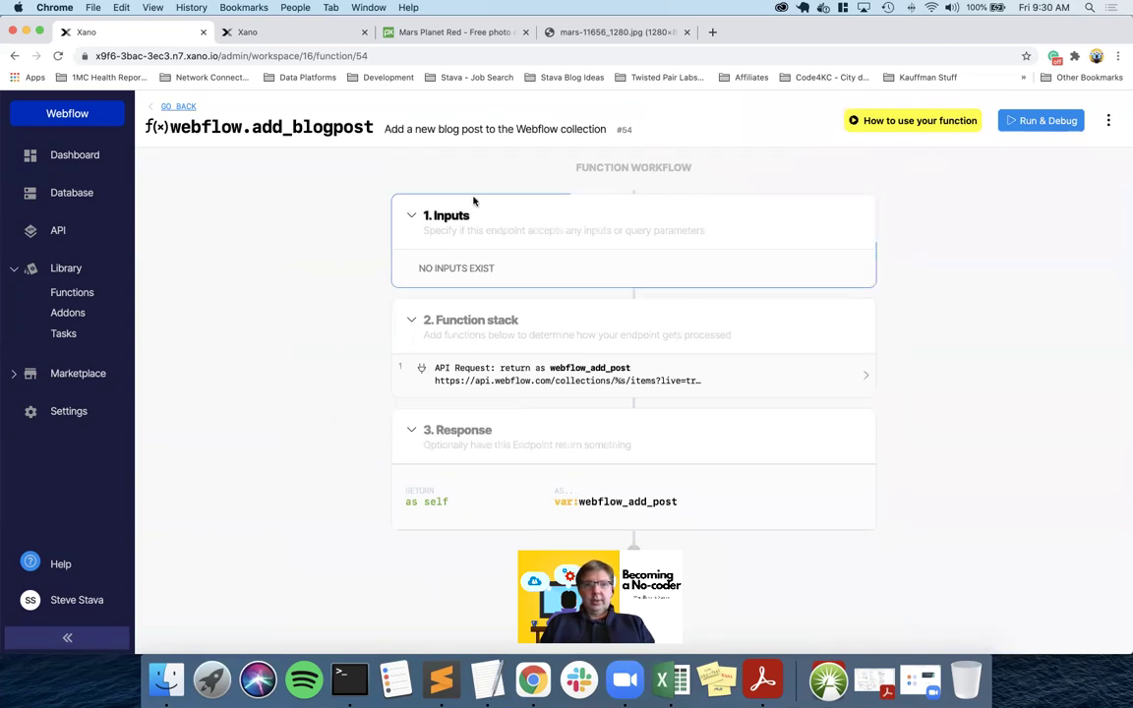
# - Create a new function named webflow.get_blogposts with the description "Retrieve a list of blog posts from Webflow"
pyautogui.click(75, 293)
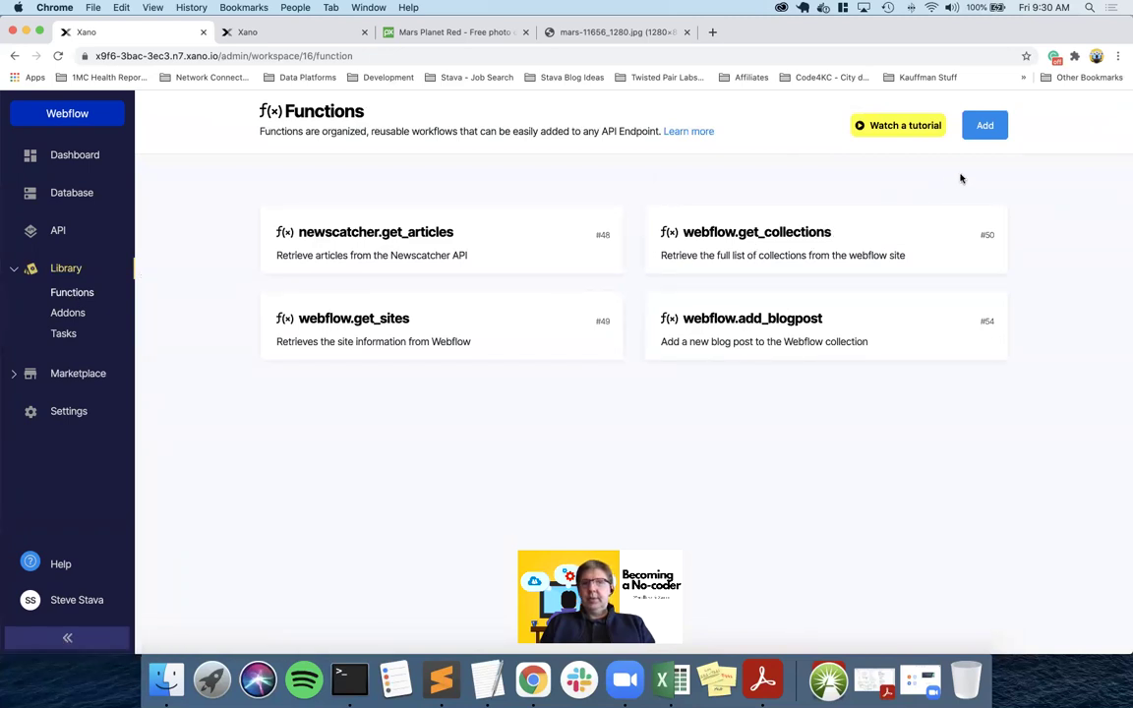
pyautogui.click(986, 127)
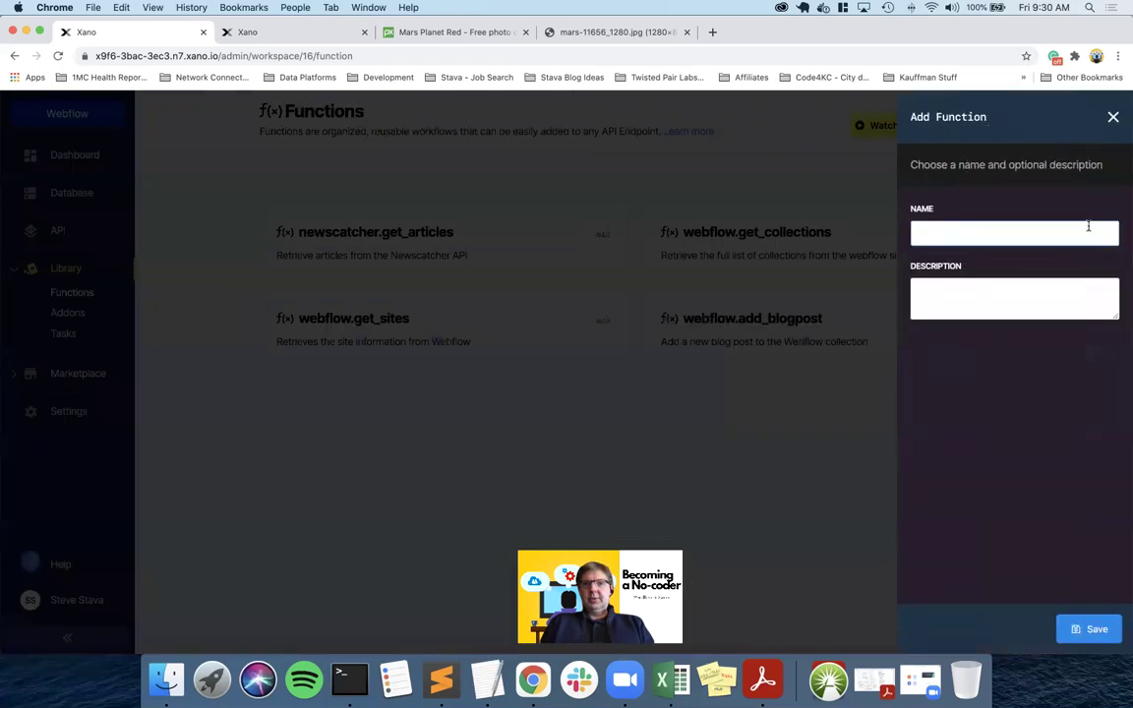
pyautogui.write('we')
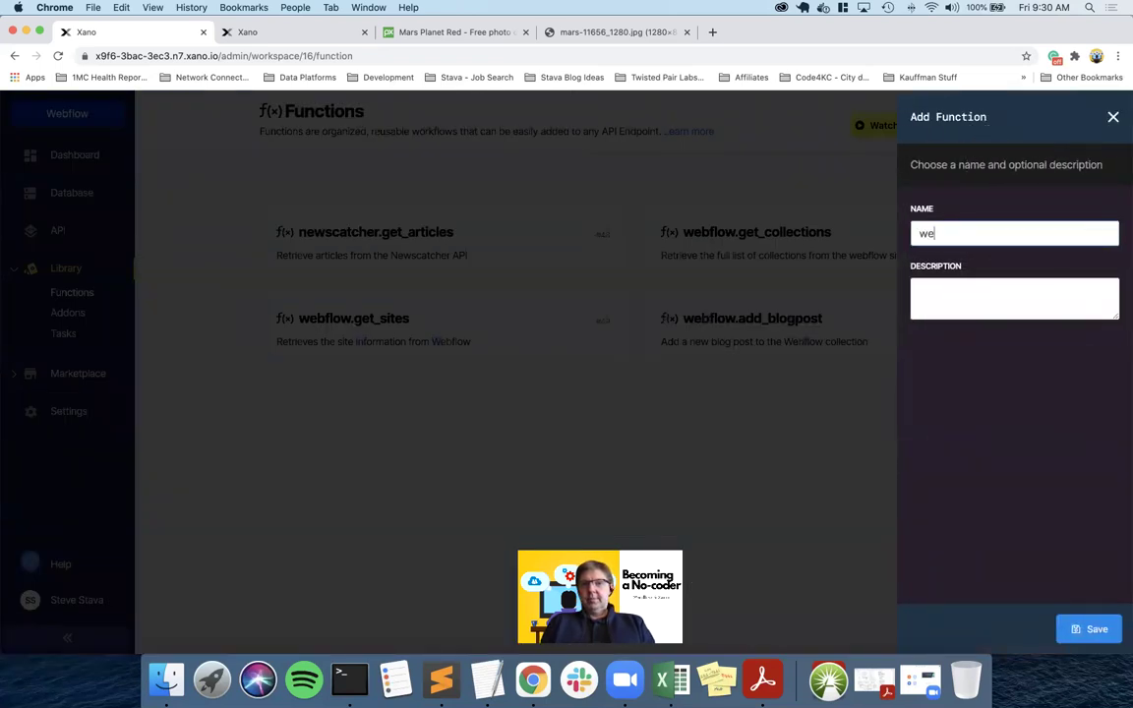
pyautogui.write('bflow')
pyautogui.write('.get_blogpost')
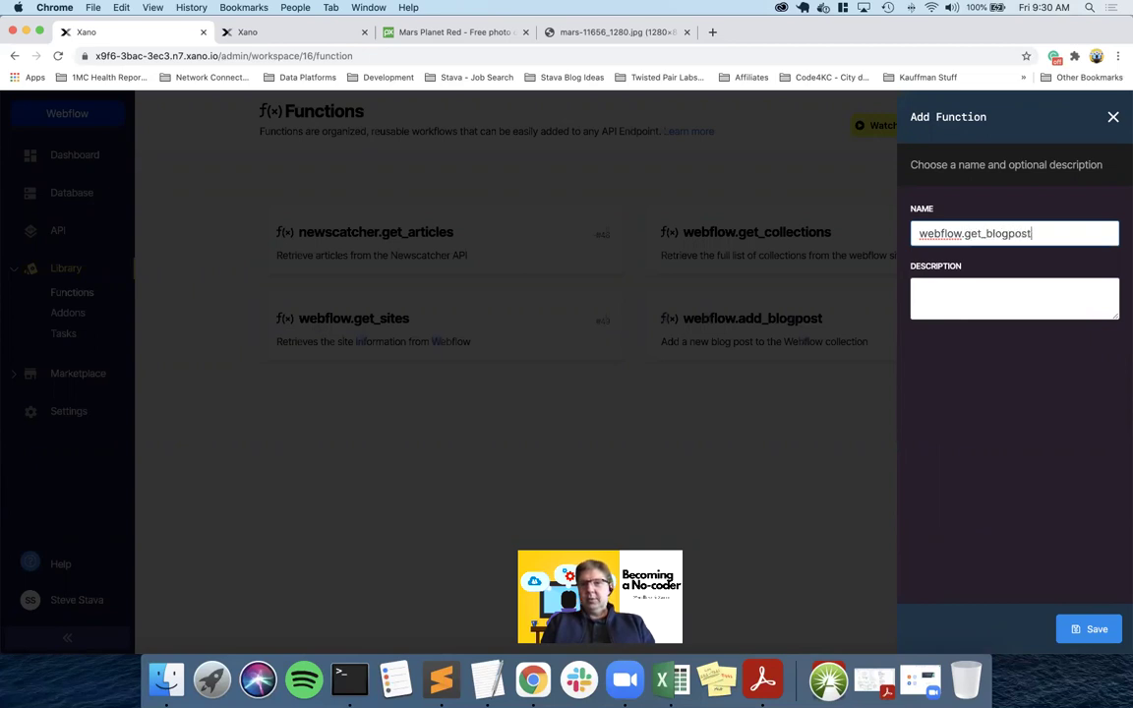
pyautogui.click(1024, 293)
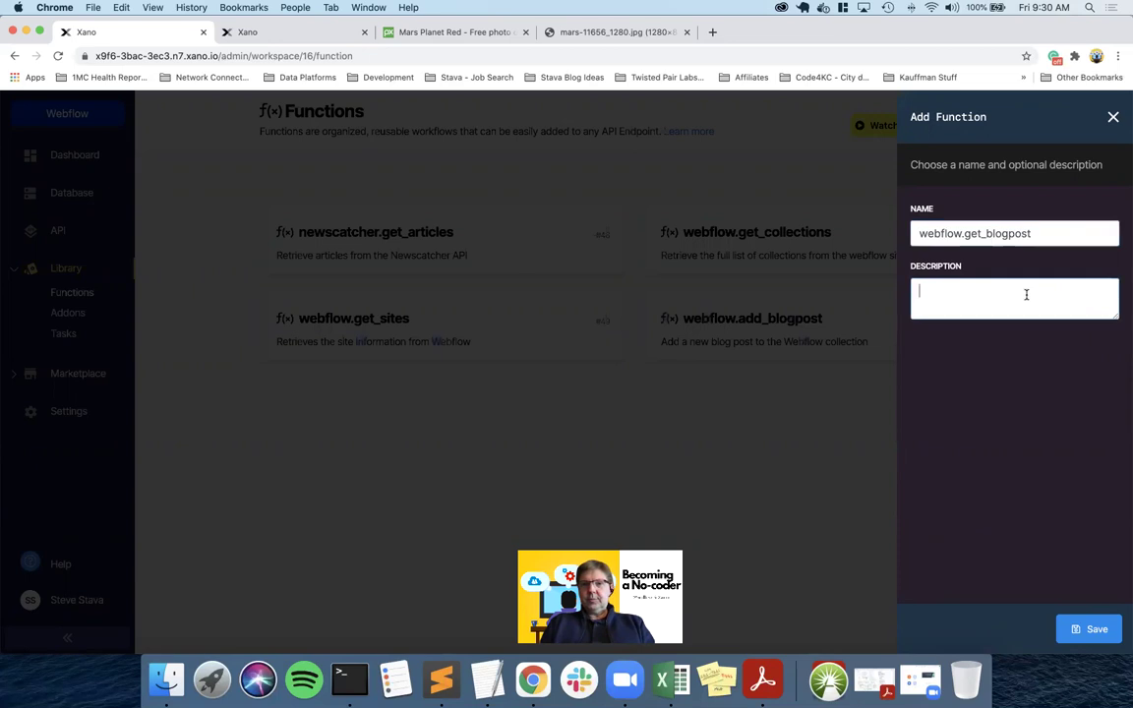
pyautogui.write('Retrieve a list of blog posts from Webflow')
pyautogui.click(1038, 236)
pyautogui.write('s')
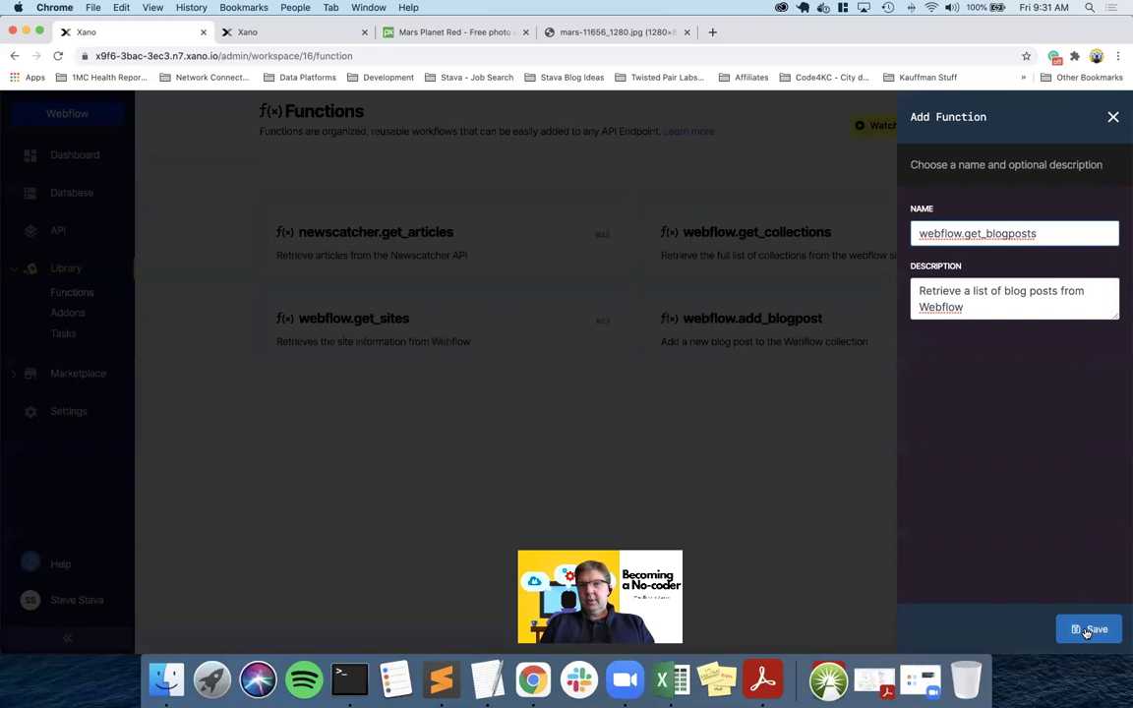
pyautogui.click(1087, 630)
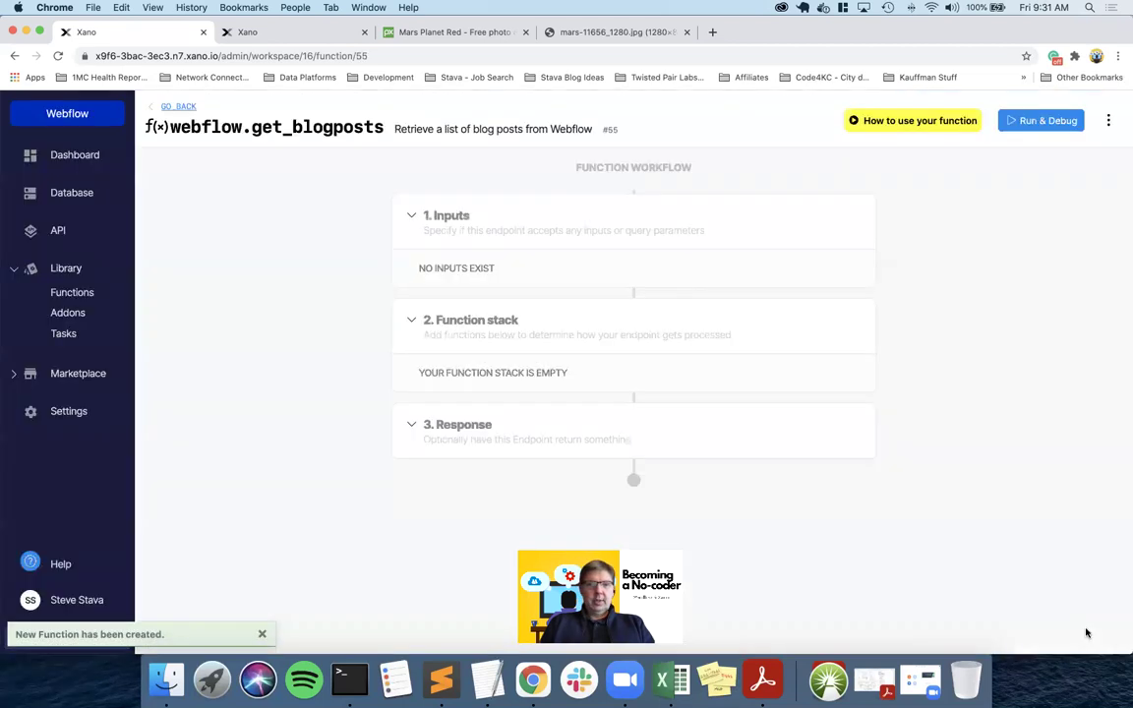
# - Add an External API Request to the function stack of webflow.get_blogposts
pyautogui.moveTo(799, 359)
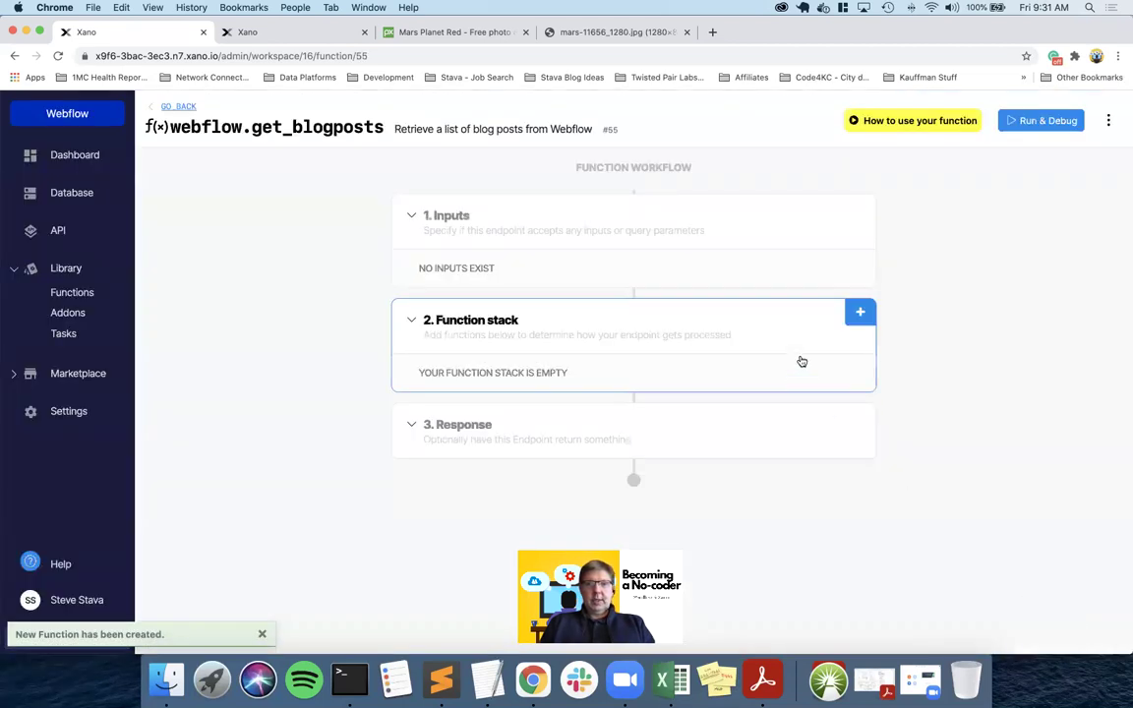
pyautogui.click(858, 312)
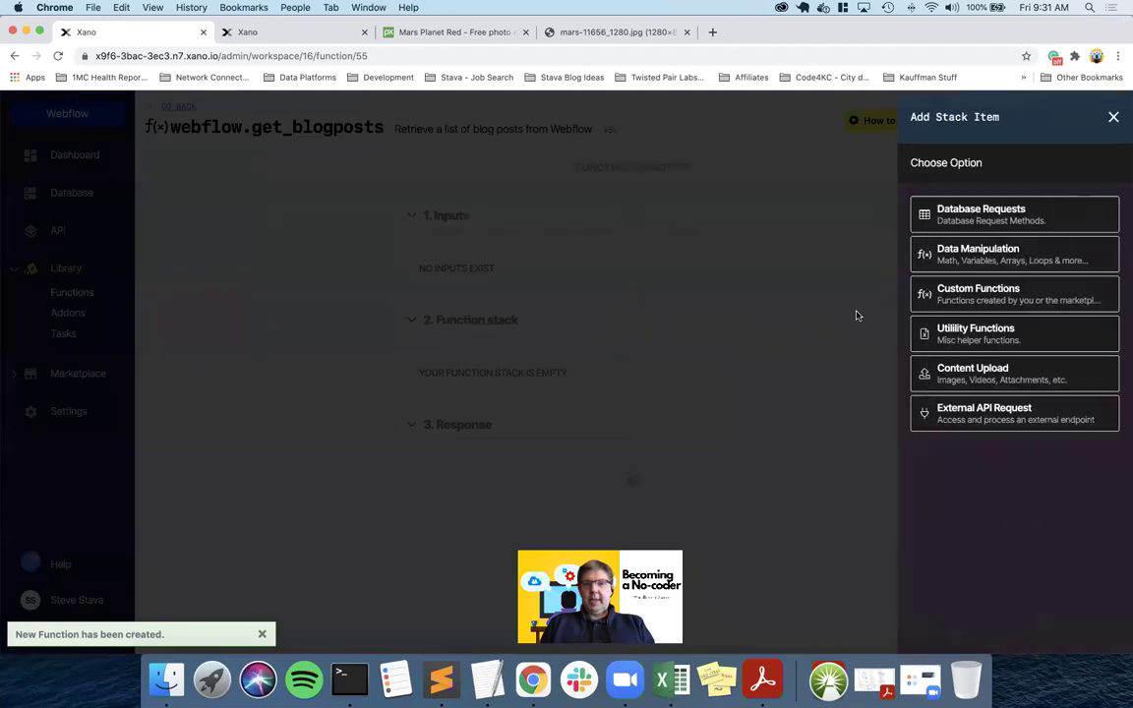
pyautogui.click(950, 412)
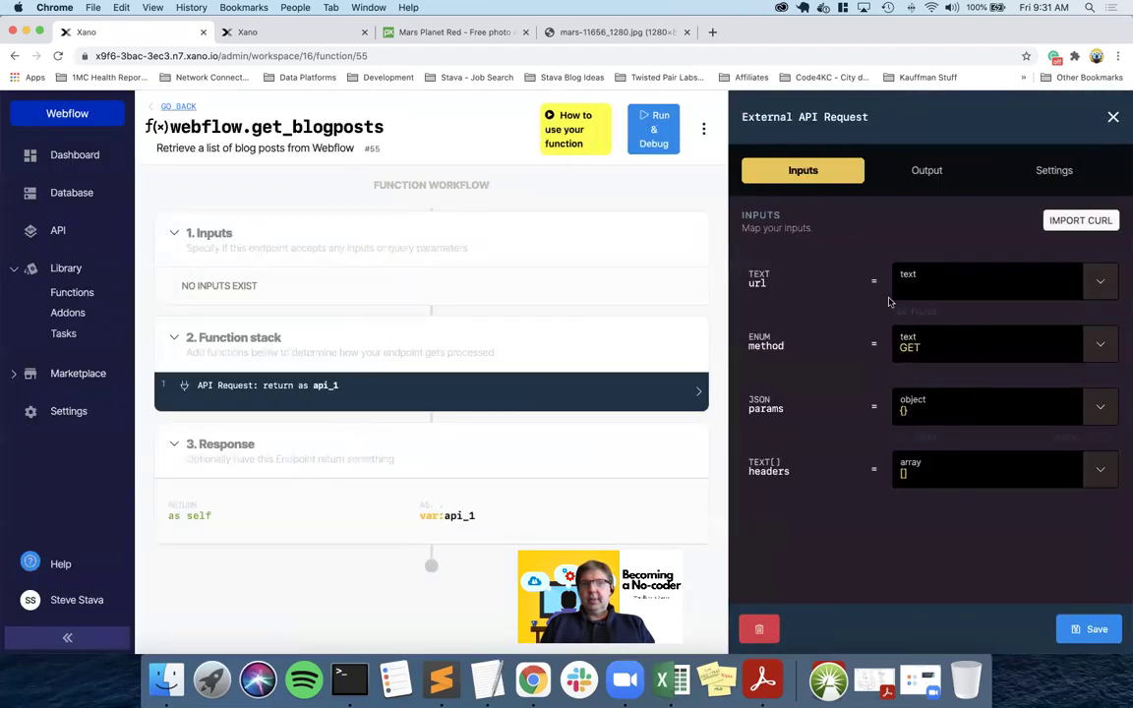
# - Copy the shell example request for Get All Items For a Collection from the Webflow CMS API Reference
pyautogui.hotkey('ctrl', 'Right')
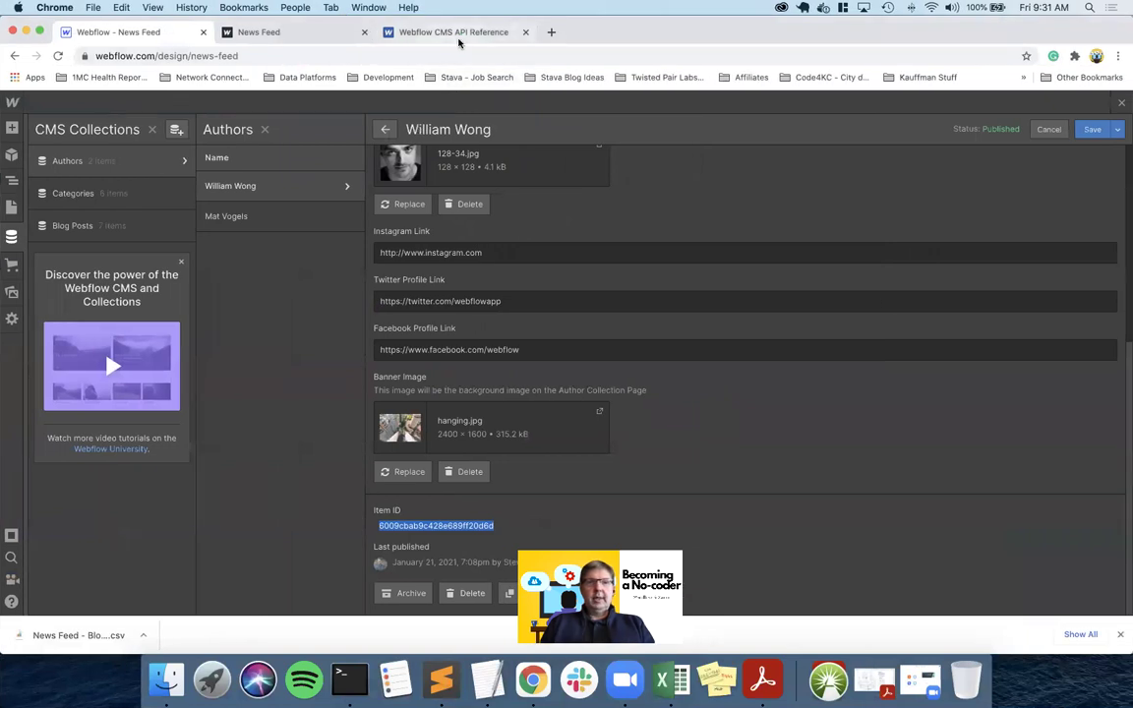
pyautogui.click(450, 33)
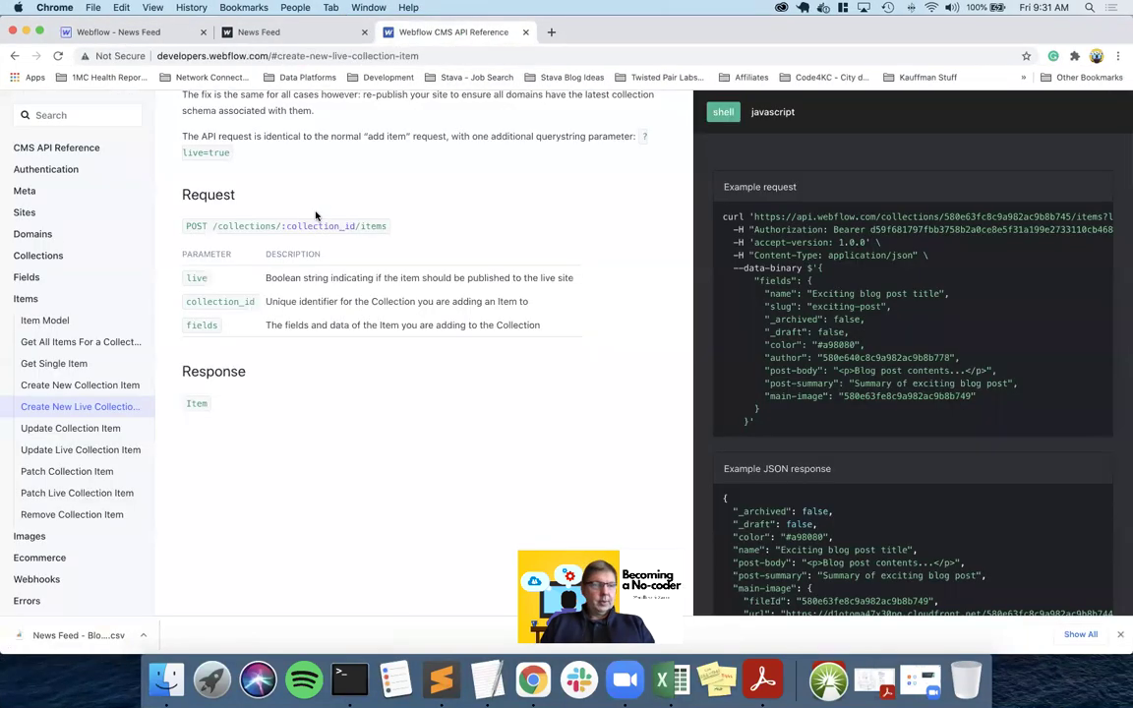
pyautogui.click(71, 344)
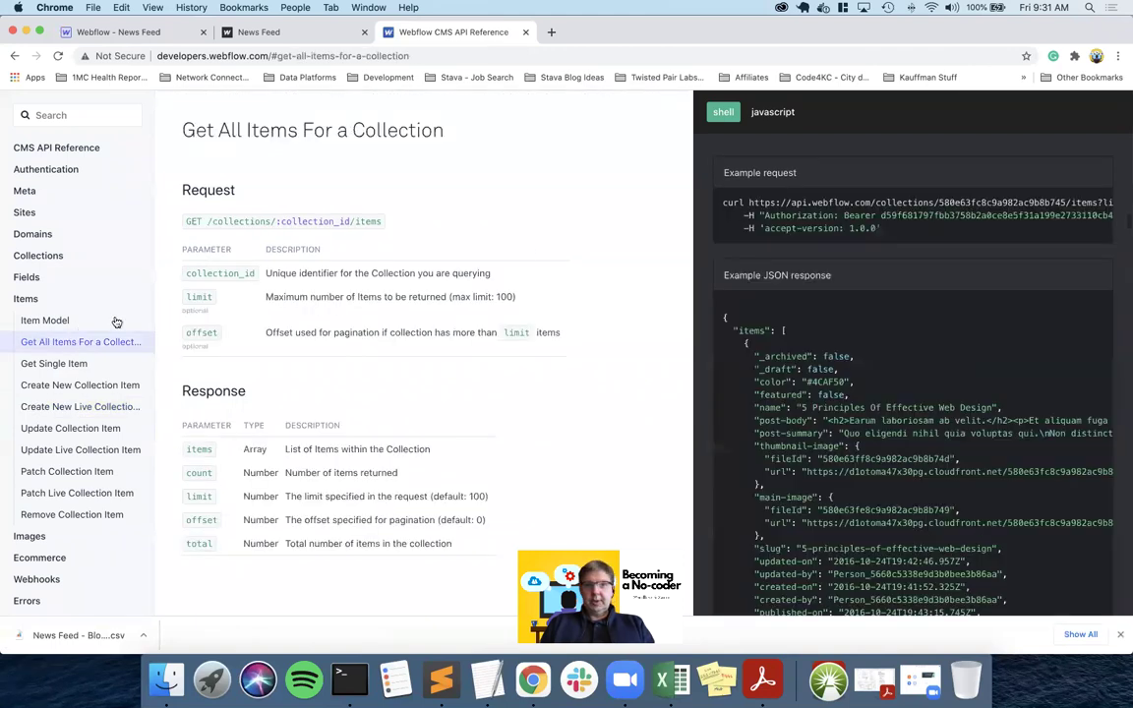
pyautogui.moveTo(721, 203); pyautogui.dragTo(883, 239)
pyautogui.press('super+c')
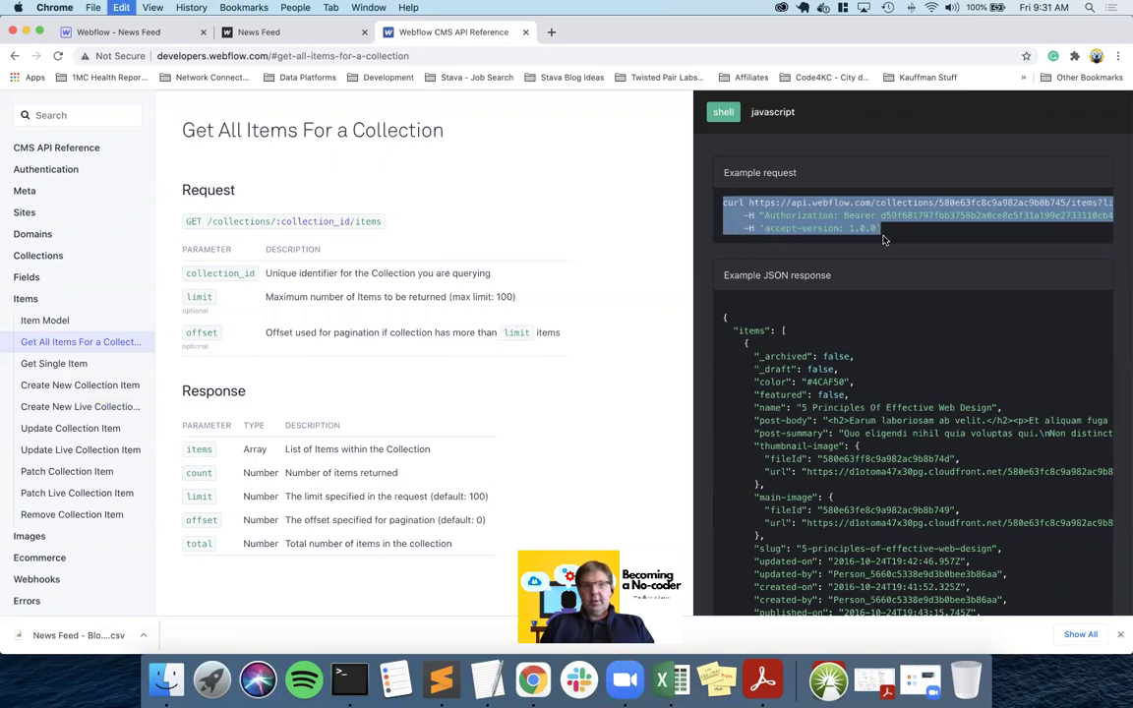
# - Import the copied cURL example, including its authorization token, into the External API Request in Xano
pyautogui.press('super+grave')
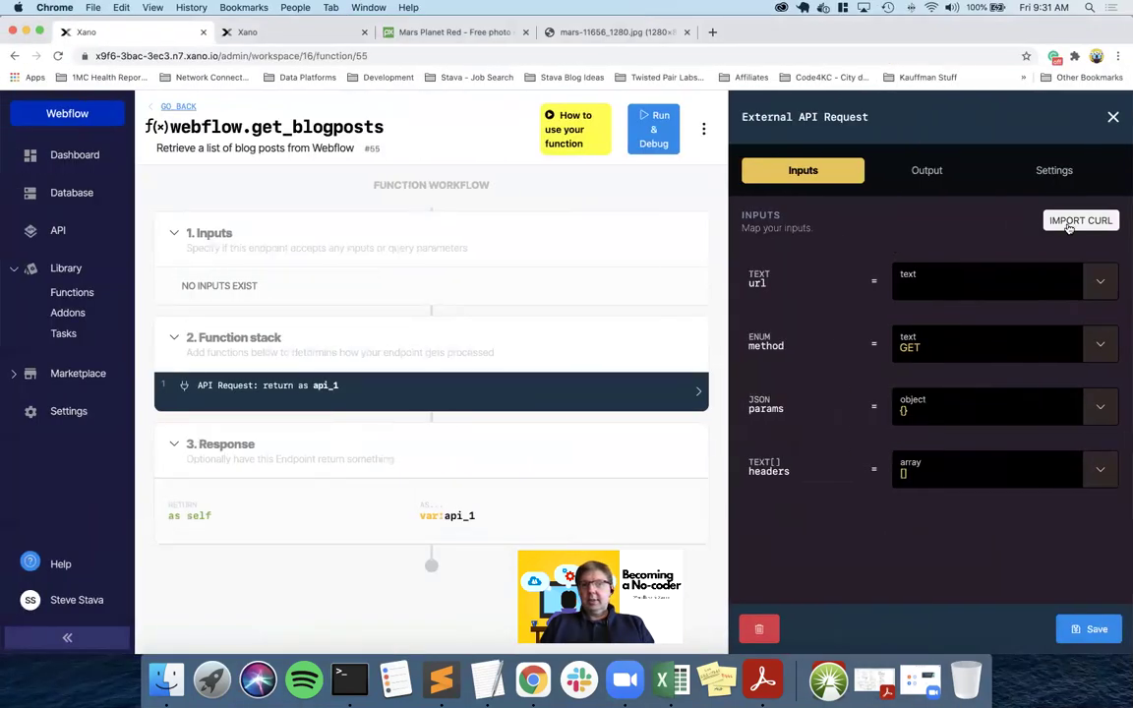
pyautogui.click(1072, 222)
pyautogui.press('super+v')
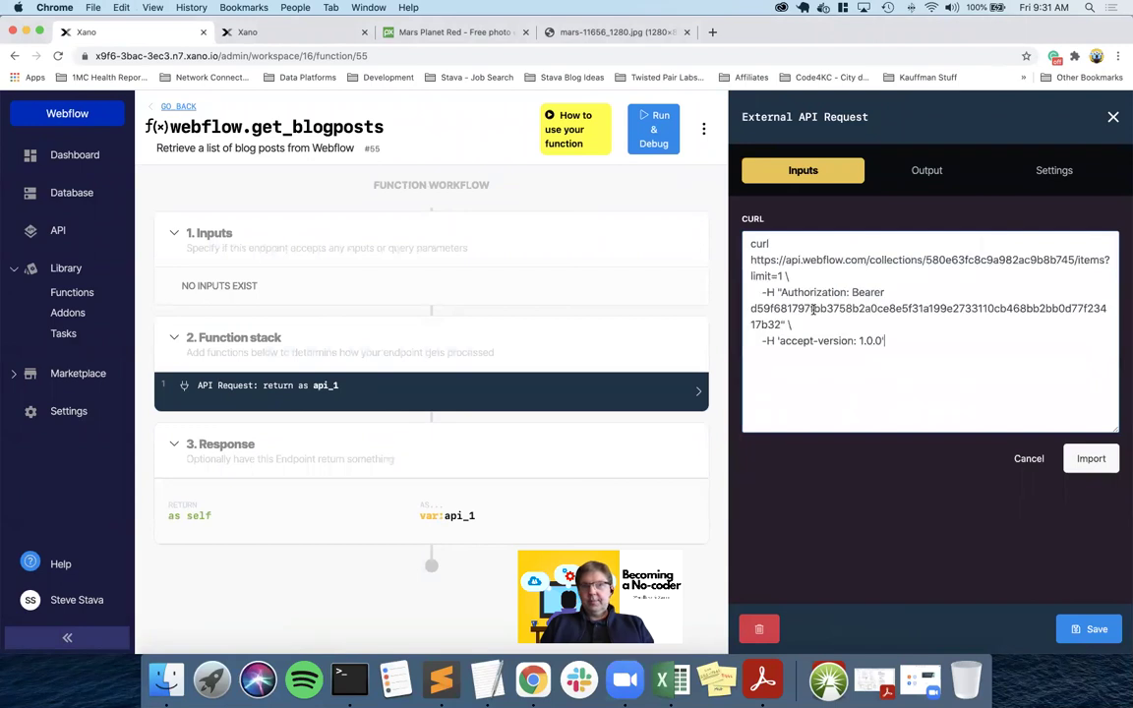
pyautogui.click(1089, 460)
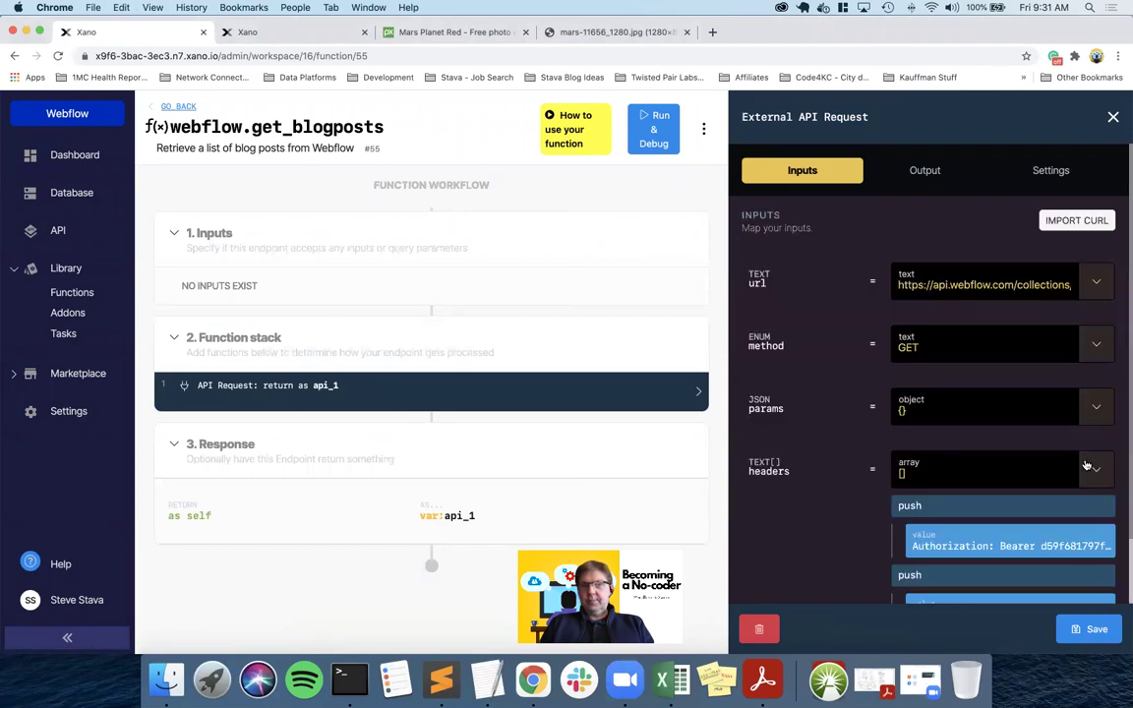
# - Replace the example collection ID in the request's url with the placeholder %s
pyautogui.click(989, 284)
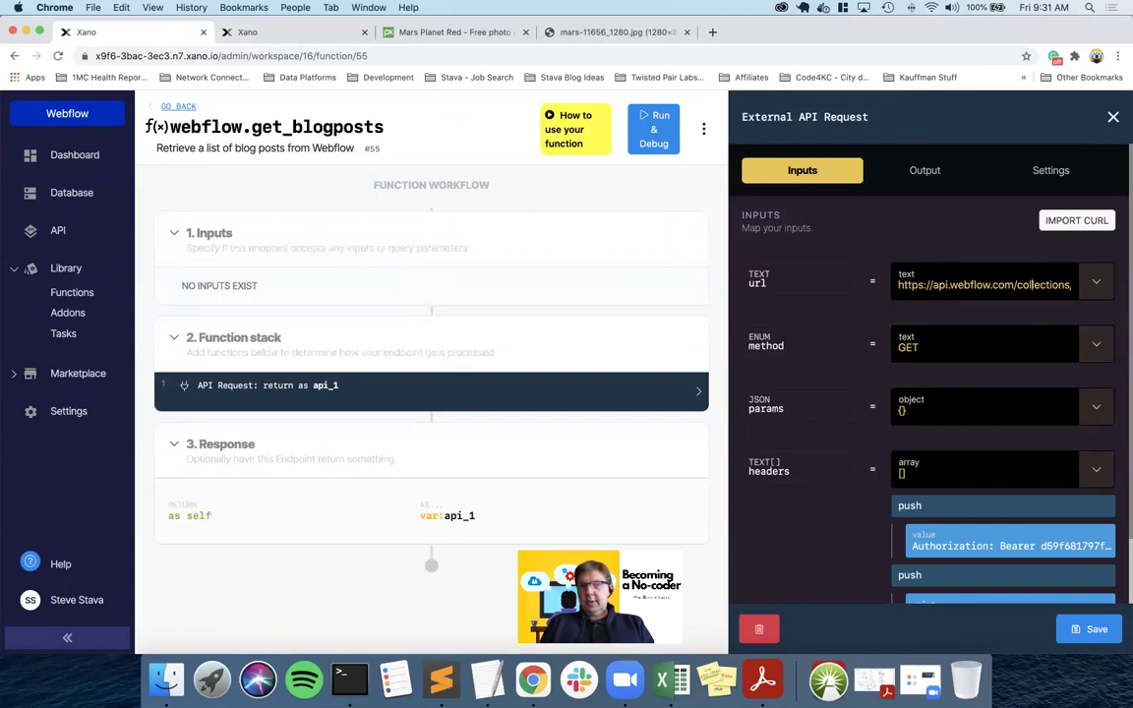
pyautogui.press('Right')
pyautogui.press('Right')
pyautogui.press('Right')
pyautogui.press('Right')
pyautogui.press('Right')
pyautogui.press('Right')
pyautogui.press('Right')
pyautogui.press('Right')
pyautogui.press('Right')
pyautogui.press('Right')
pyautogui.press('Right')
pyautogui.press('Right')
pyautogui.press('Right')
pyautogui.press('Right')
pyautogui.press('Right')
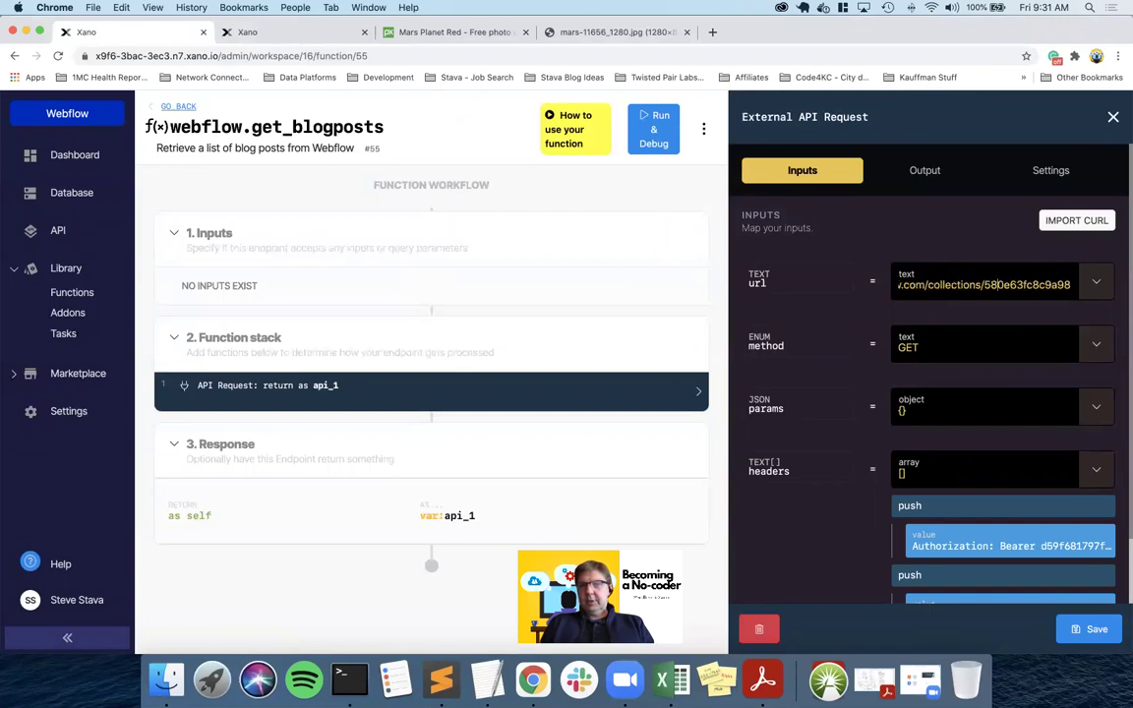
pyautogui.press('shift+super+Right')
pyautogui.hotkey('shift', 'Left')
pyautogui.hotkey('shift', 'Left')
pyautogui.hotkey('shift', 'Left')
pyautogui.hotkey('shift', 'Left')
pyautogui.hotkey('shift', 'Left')
pyautogui.hotkey('shift', 'Left')
pyautogui.hotkey('shift', 'Left')
pyautogui.hotkey('shift', 'Left')
pyautogui.hotkey('shift', 'Left')
pyautogui.hotkey('shift', 'Left')
pyautogui.hotkey('shift', 'Left')
pyautogui.hotkey('shift', 'Left')
pyautogui.hotkey('shift', 'Left')
pyautogui.hotkey('shift', 'Left')
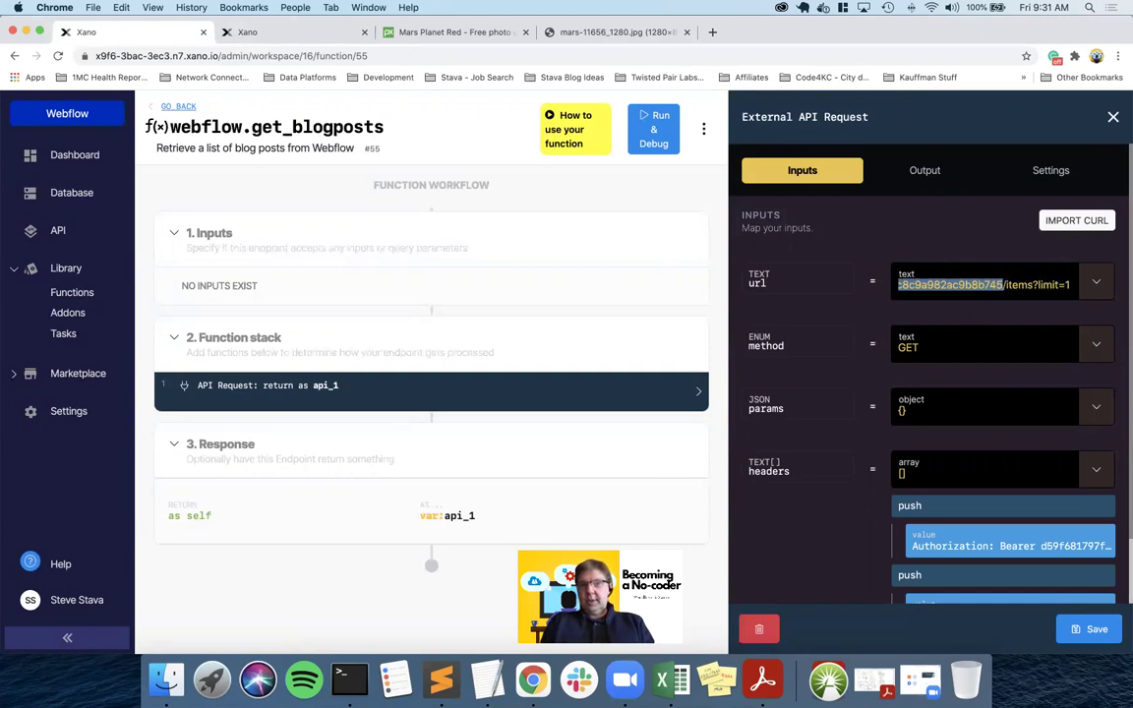
pyautogui.write('%s')
# - Copy the Blog Posts collection's _id from the webflow.get_collections debugger output and return to the webflow.get_blogposts function
pyautogui.moveTo(921, 314)
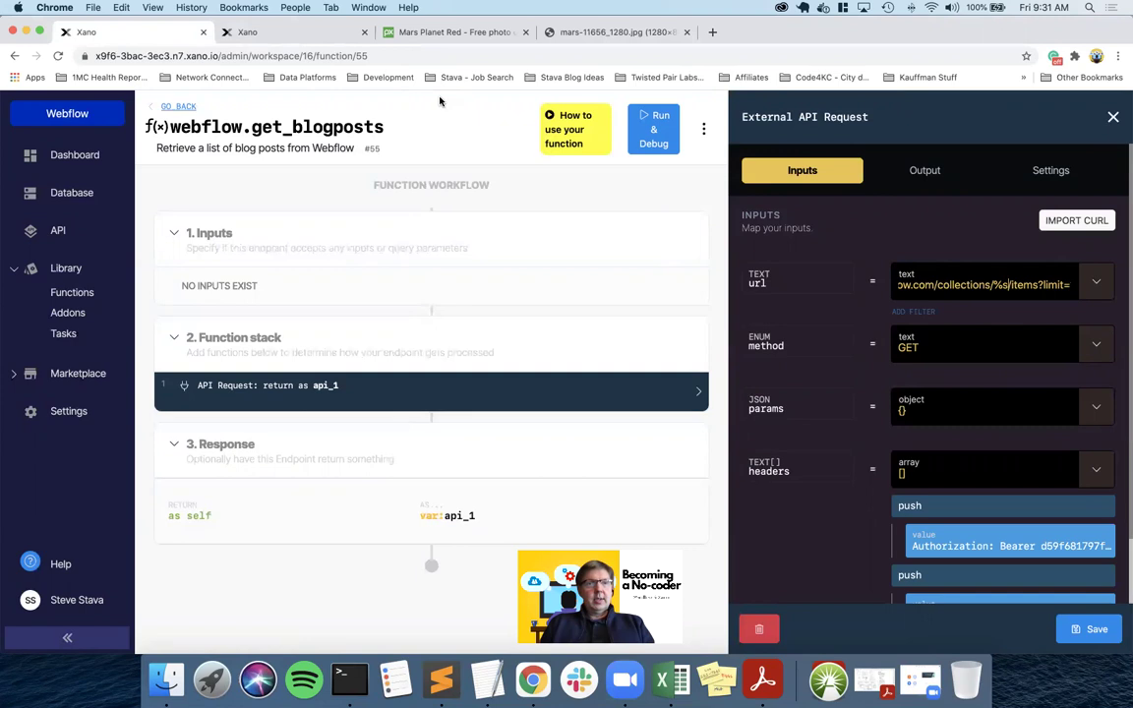
pyautogui.click(291, 35)
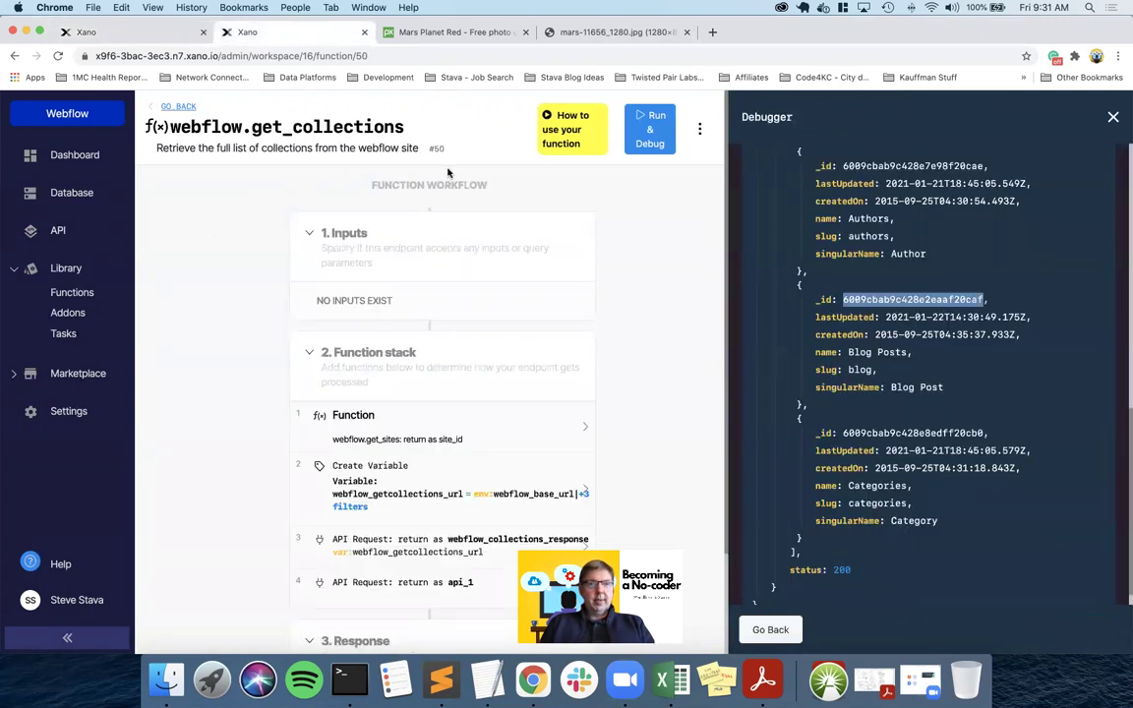
pyautogui.rightClick(868, 297)
pyautogui.click(887, 327)
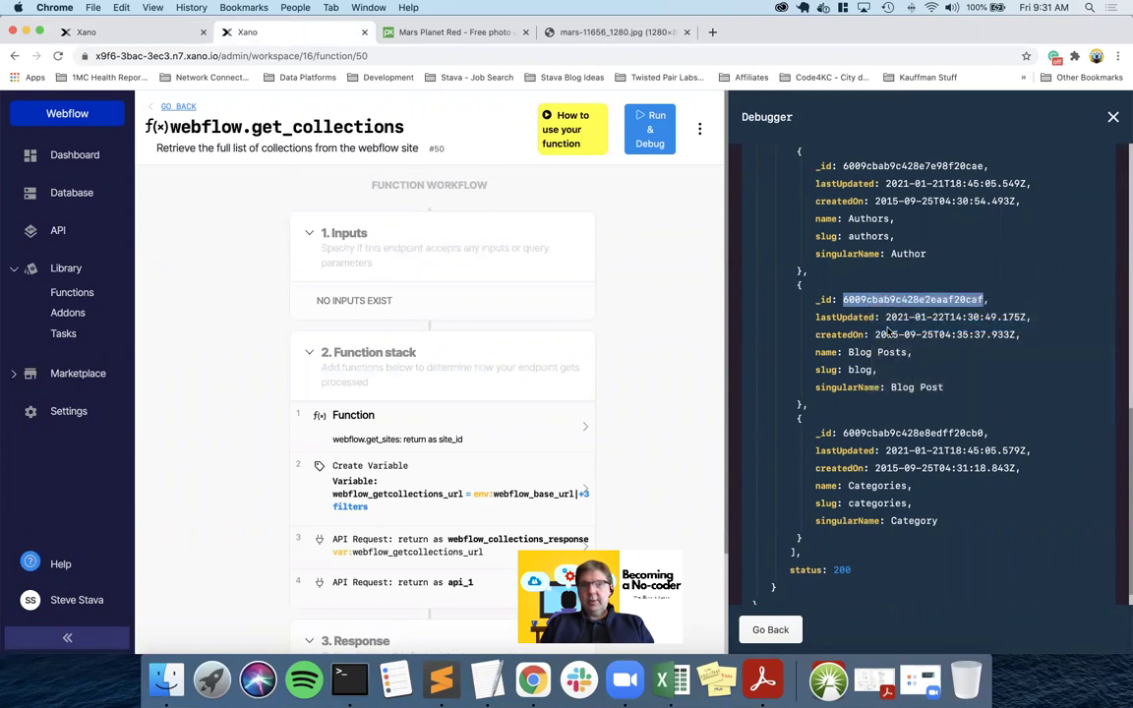
pyautogui.click(138, 35)
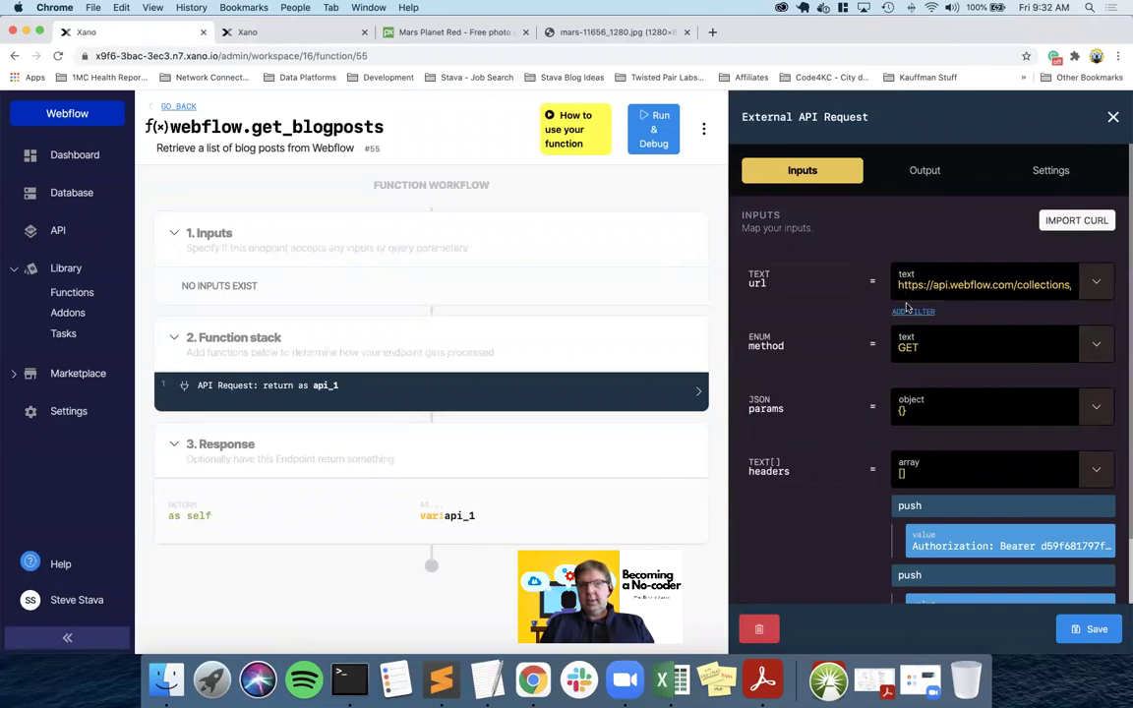
# - Add a sprintf filter to the request's url with the copied collection ID 6009cbab9c428e2eaaf20caf as its argument
pyautogui.click(910, 310)
pyautogui.click(913, 246)
pyautogui.write('sprintf')
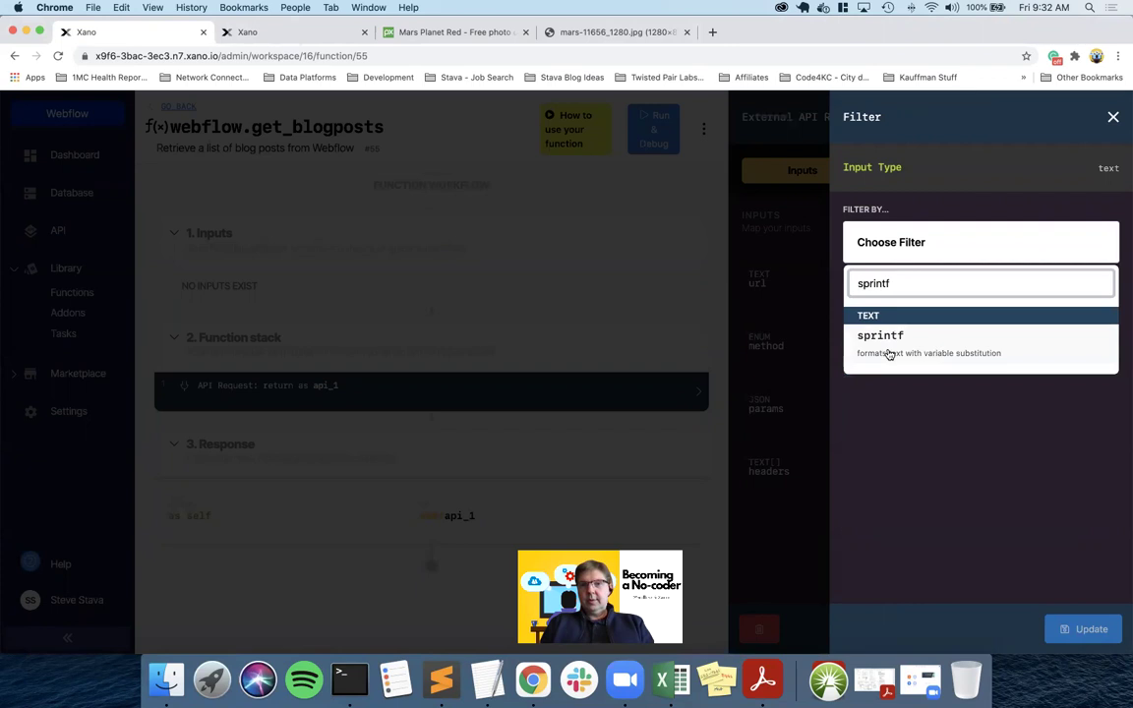
pyautogui.click(888, 344)
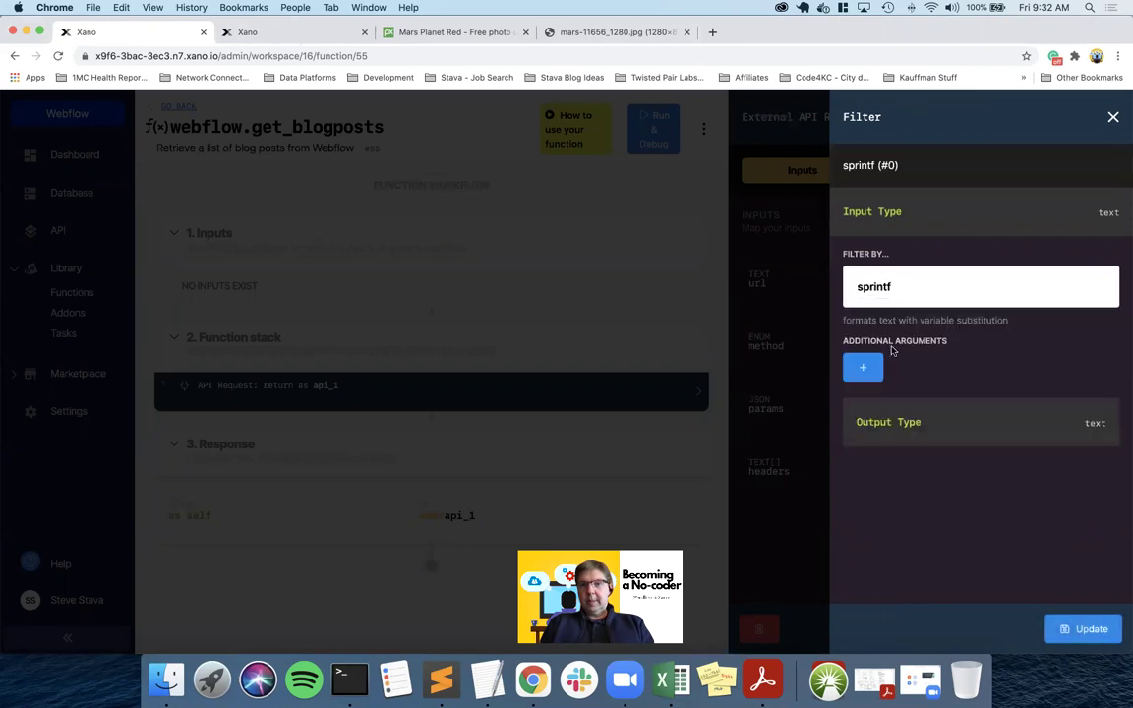
pyautogui.click(863, 368)
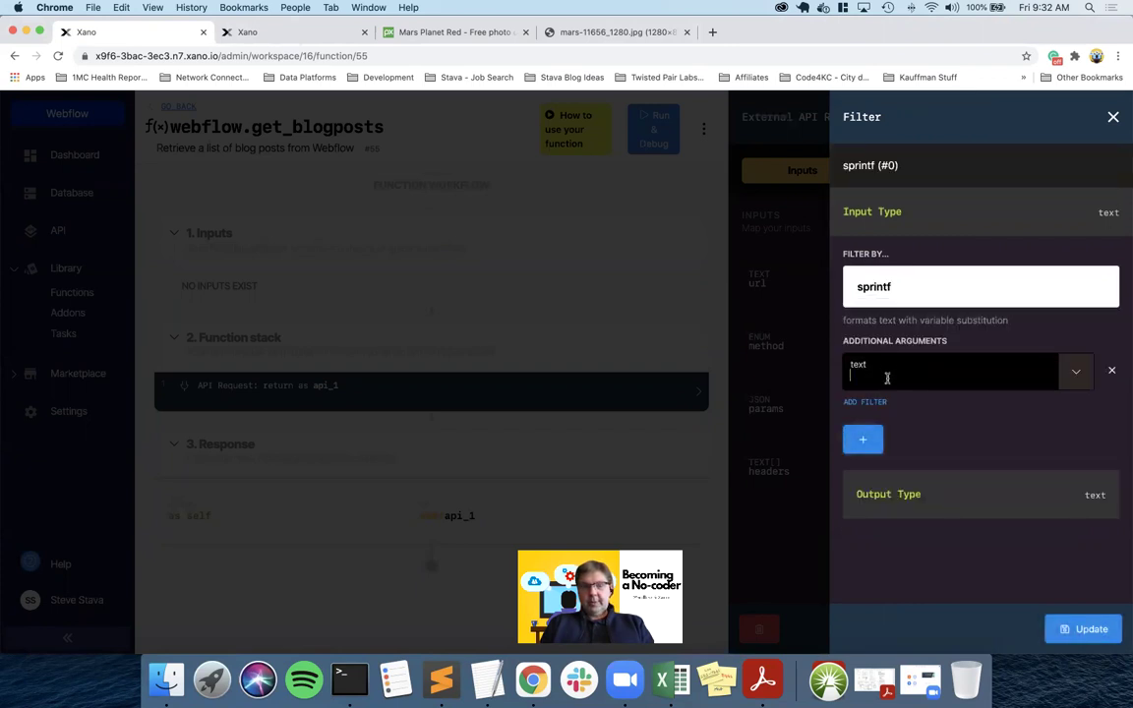
pyautogui.press('super+v')
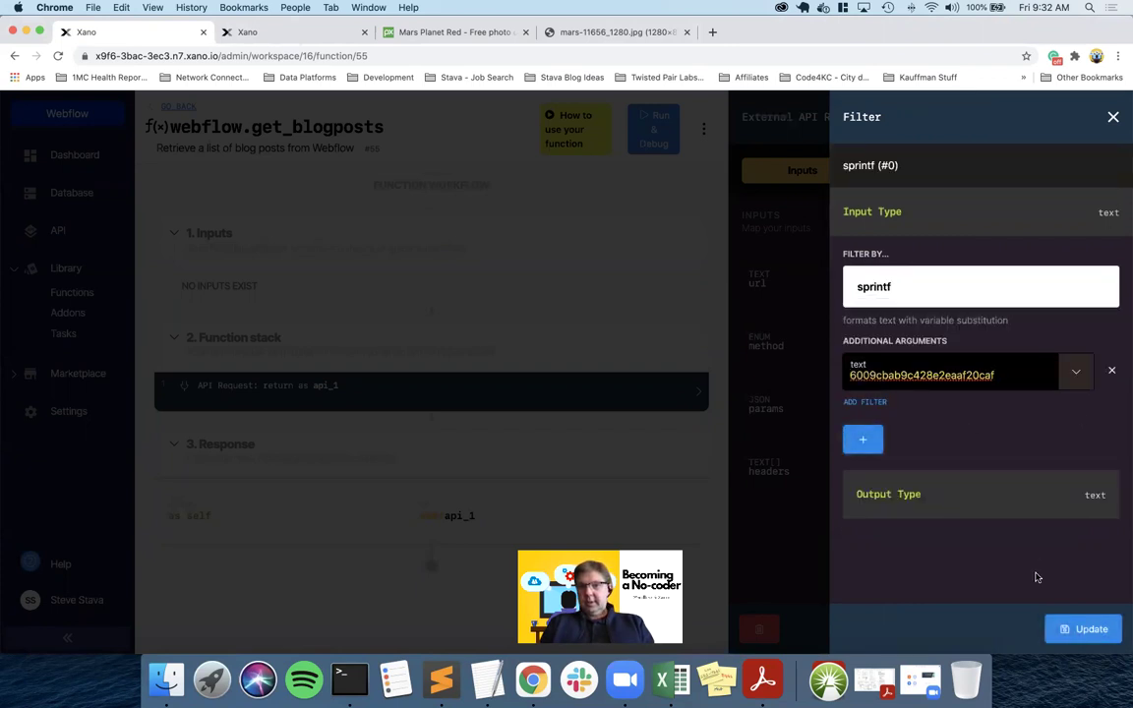
pyautogui.click(1081, 629)
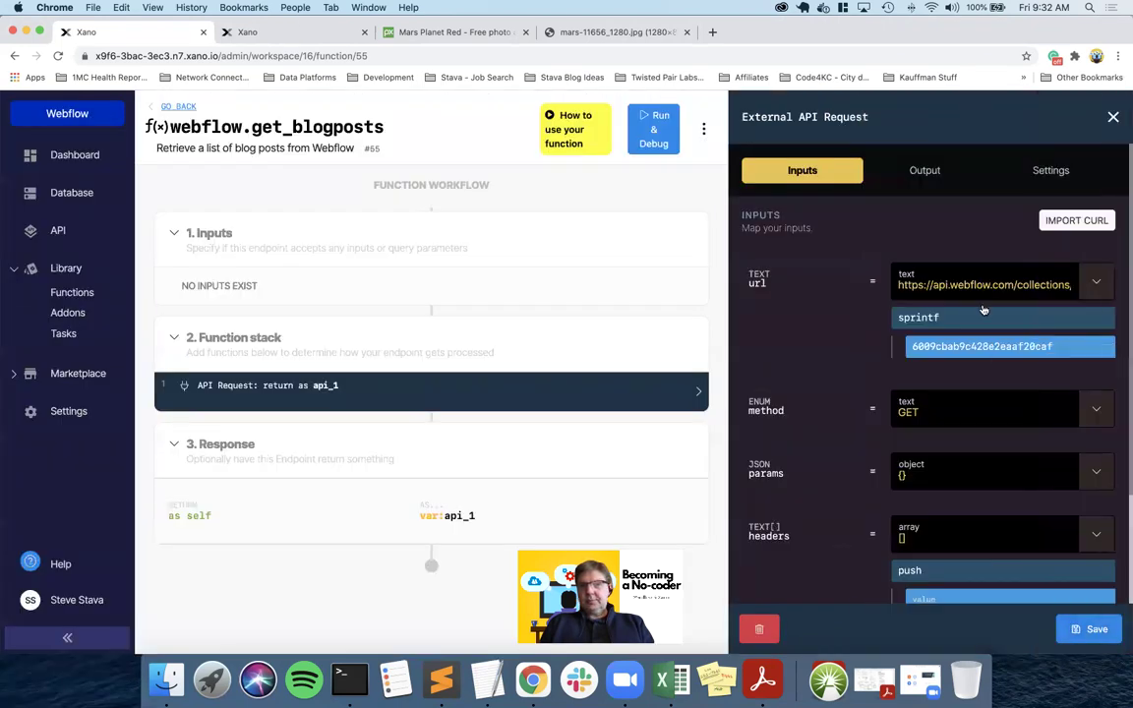
# - Remove the ?limit=1 query string from the request's url so it ends in /collections/%s/items
pyautogui.hscroll(2, 976, 284)
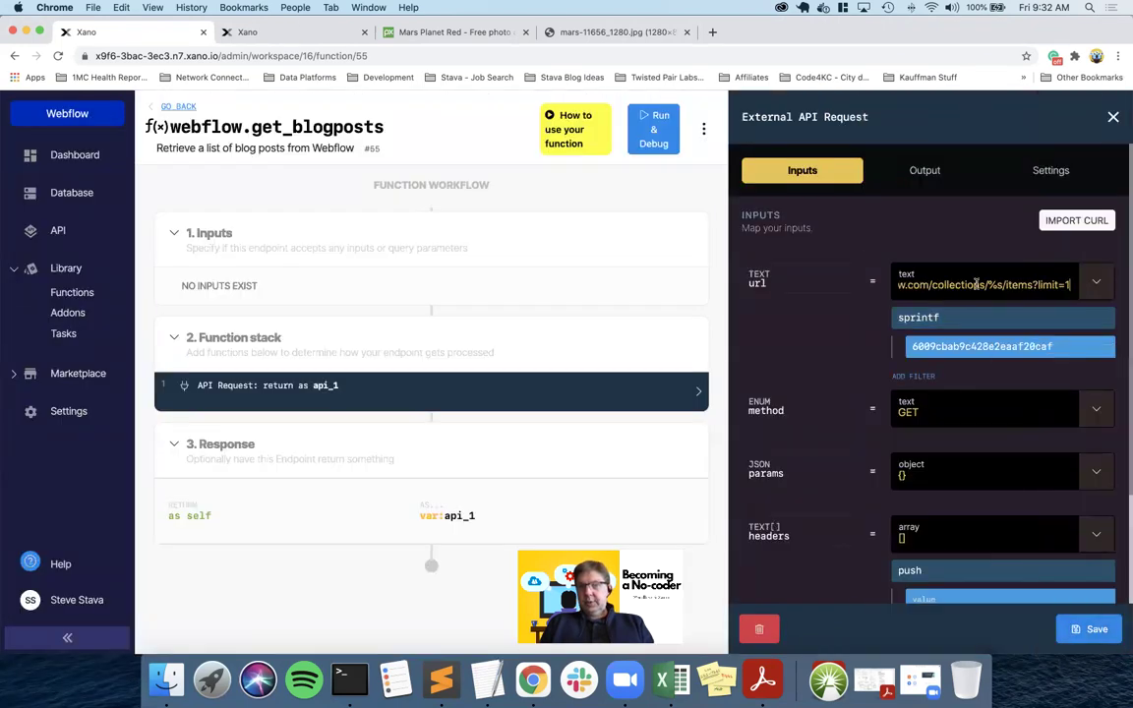
pyautogui.press('BackSpace')
pyautogui.press('BackSpace')
pyautogui.press('BackSpace')
pyautogui.press('BackSpace')
pyautogui.press('BackSpace')
pyautogui.press('BackSpace')
pyautogui.press('BackSpace')
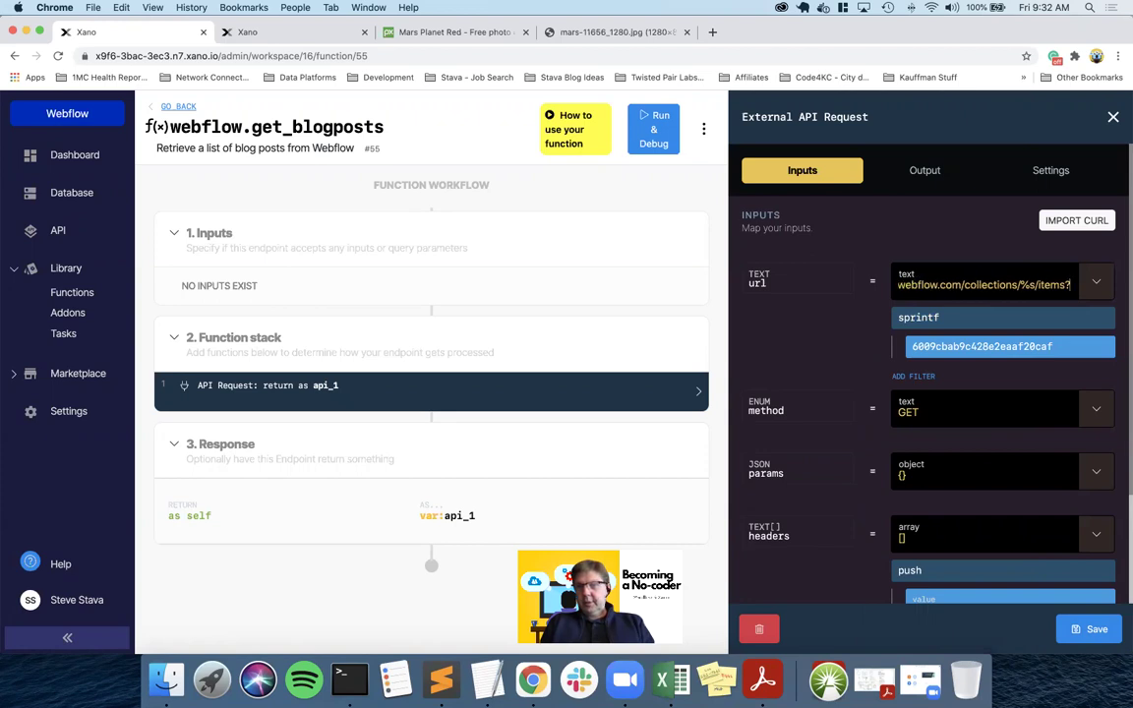
pyautogui.press('BackSpace')
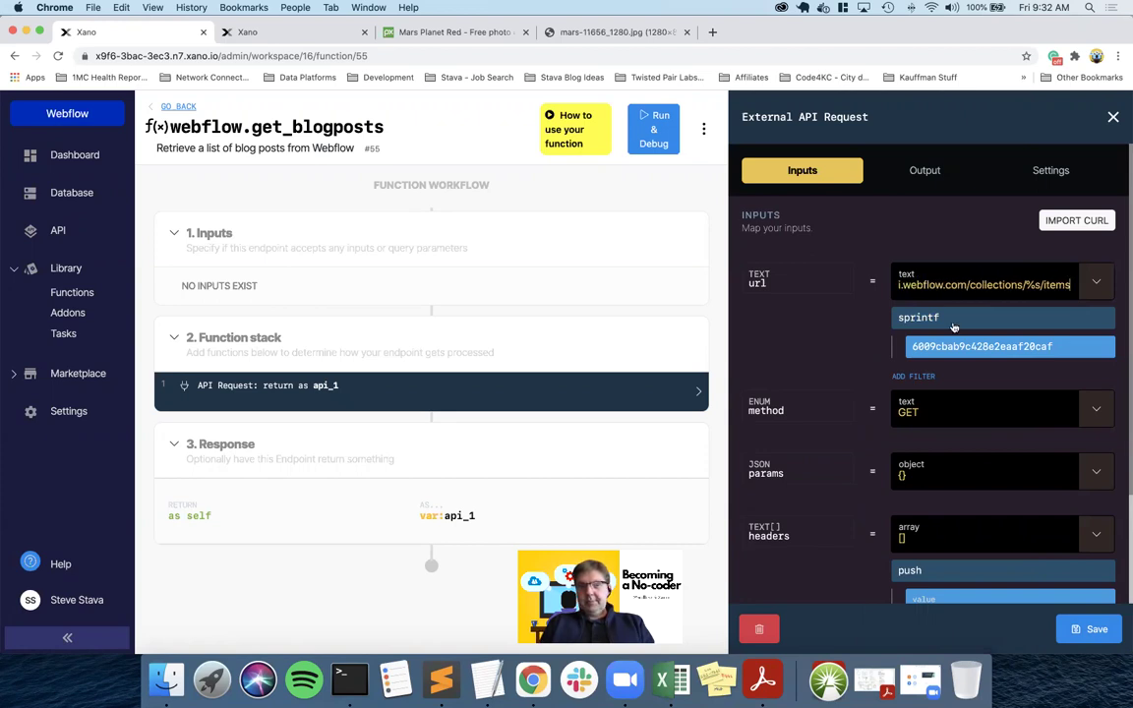
# - Replace the example bearer token in the request's Authorization header with the placeholder %s
pyautogui.scroll(-3, 934, 408)
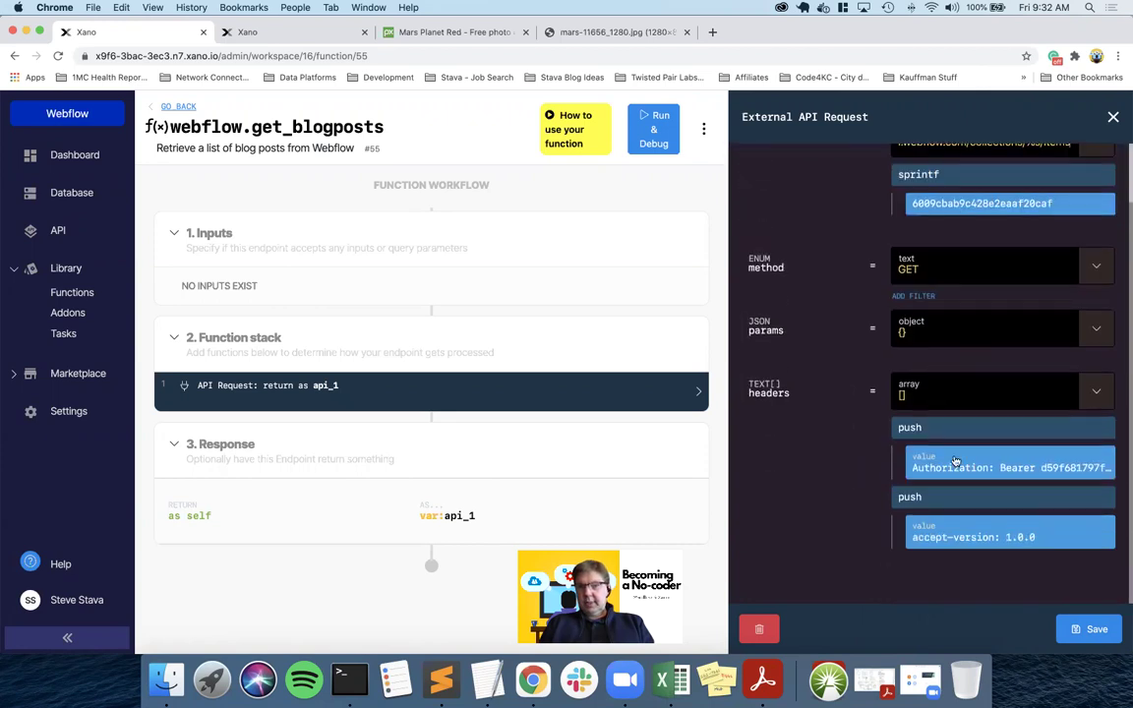
pyautogui.click(934, 427)
pyautogui.click(924, 386)
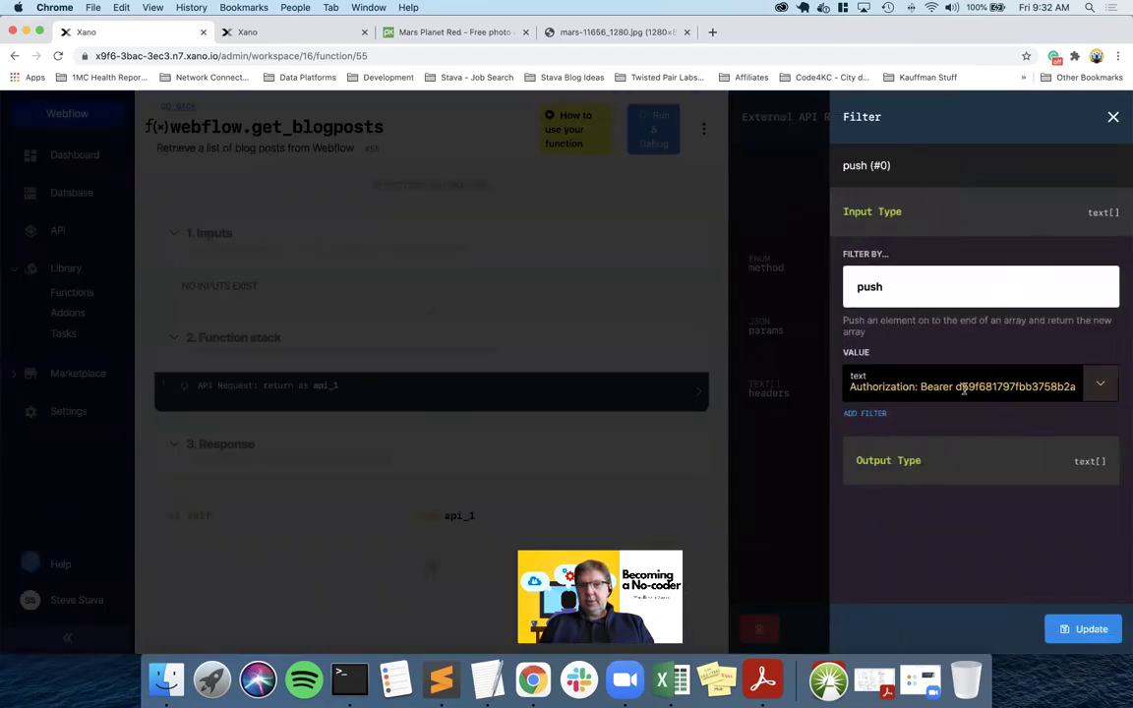
pyautogui.press('super+a')
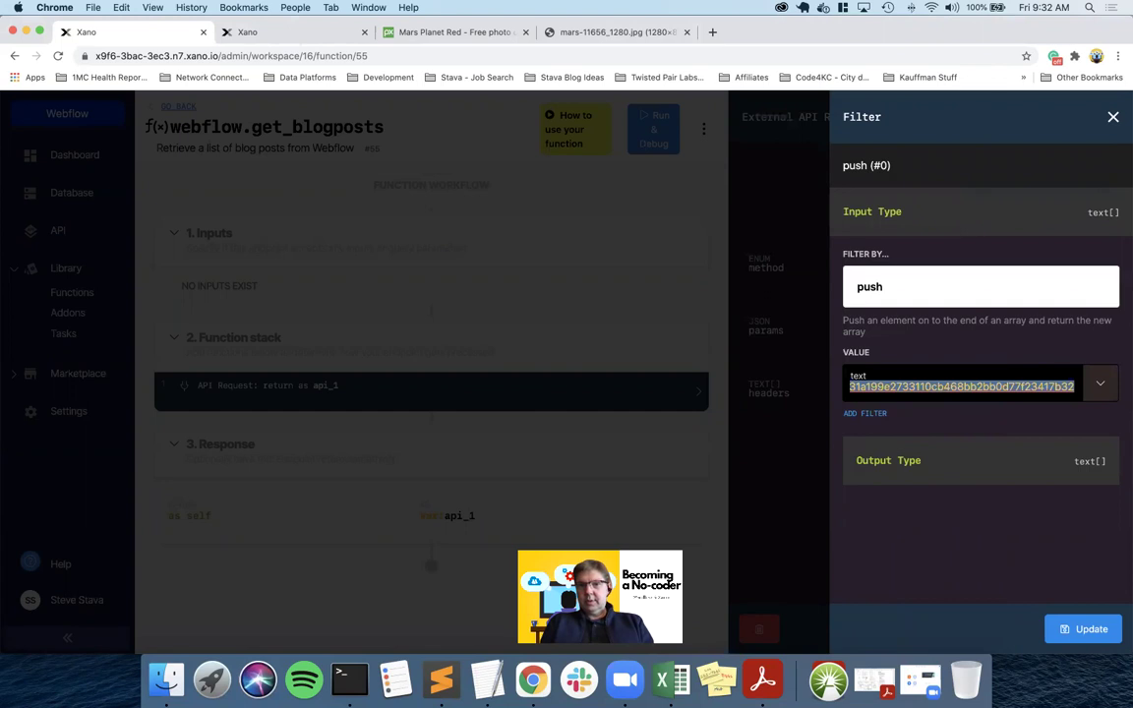
pyautogui.write('%s')
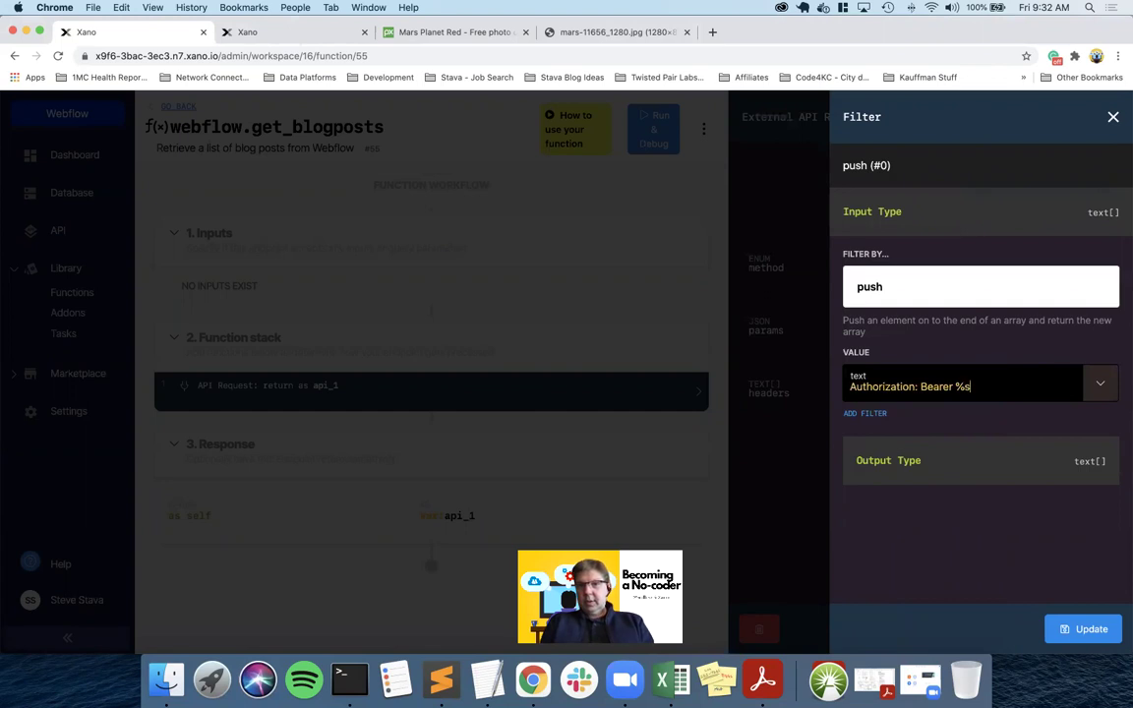
# - Add a sprintf filter to the Authorization header value with the environment variable webflow_api_key as its argument, and update the header
pyautogui.click(875, 412)
pyautogui.click(914, 299)
pyautogui.write('sprint')
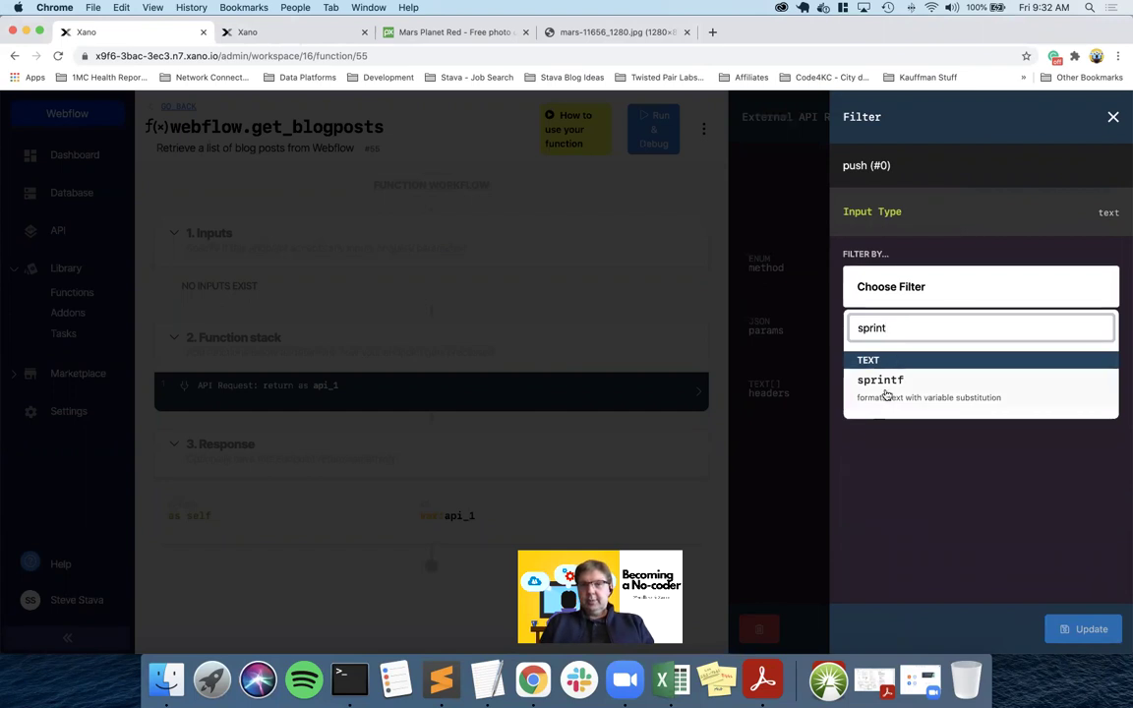
pyautogui.click(880, 390)
pyautogui.click(868, 380)
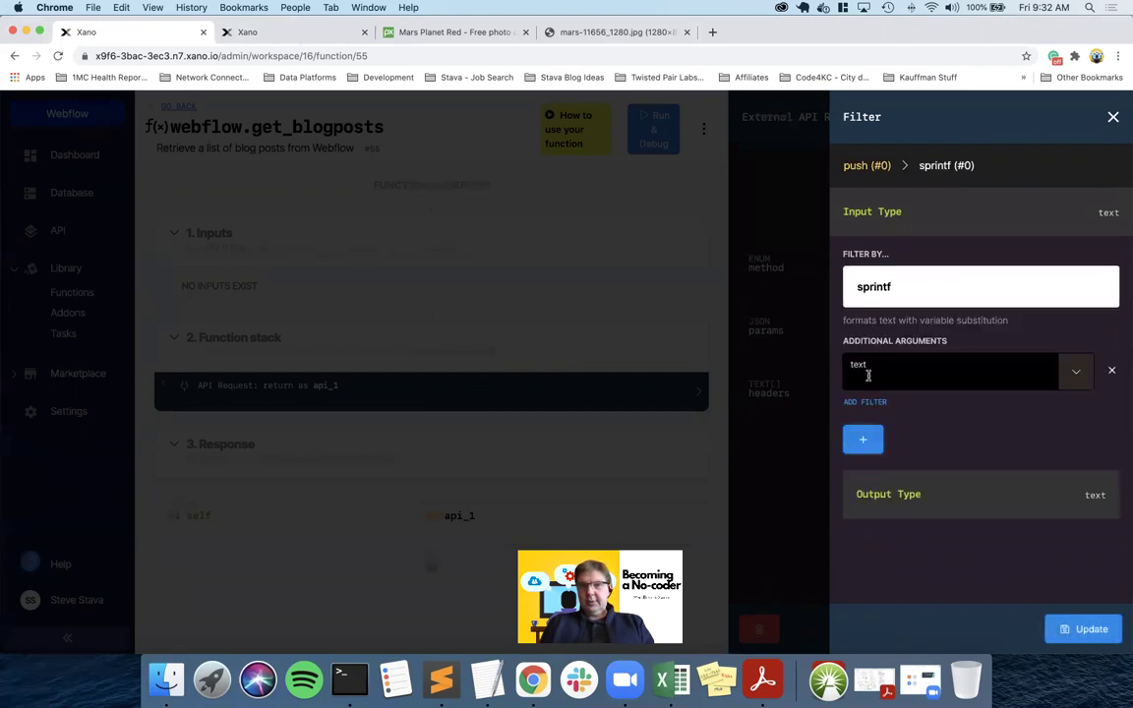
pyautogui.click(1081, 373)
pyautogui.click(872, 527)
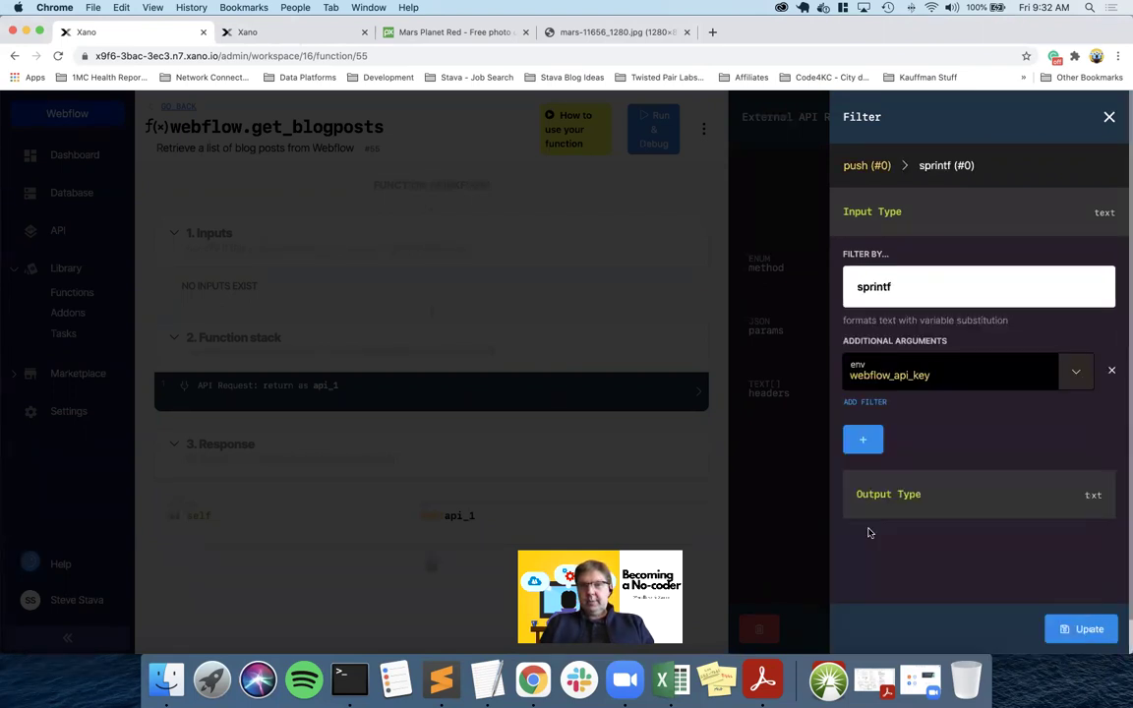
pyautogui.click(1076, 619)
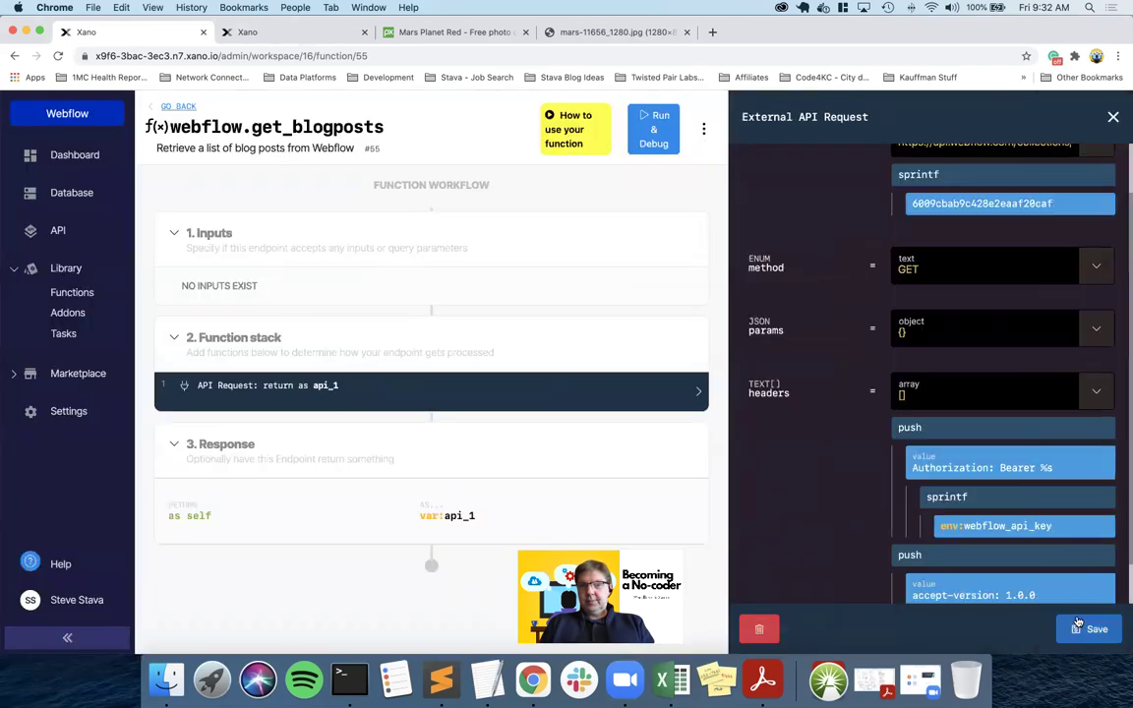
# - Save the External API Request and run webflow.get_blogposts in the debugger
pyautogui.click(1082, 625)
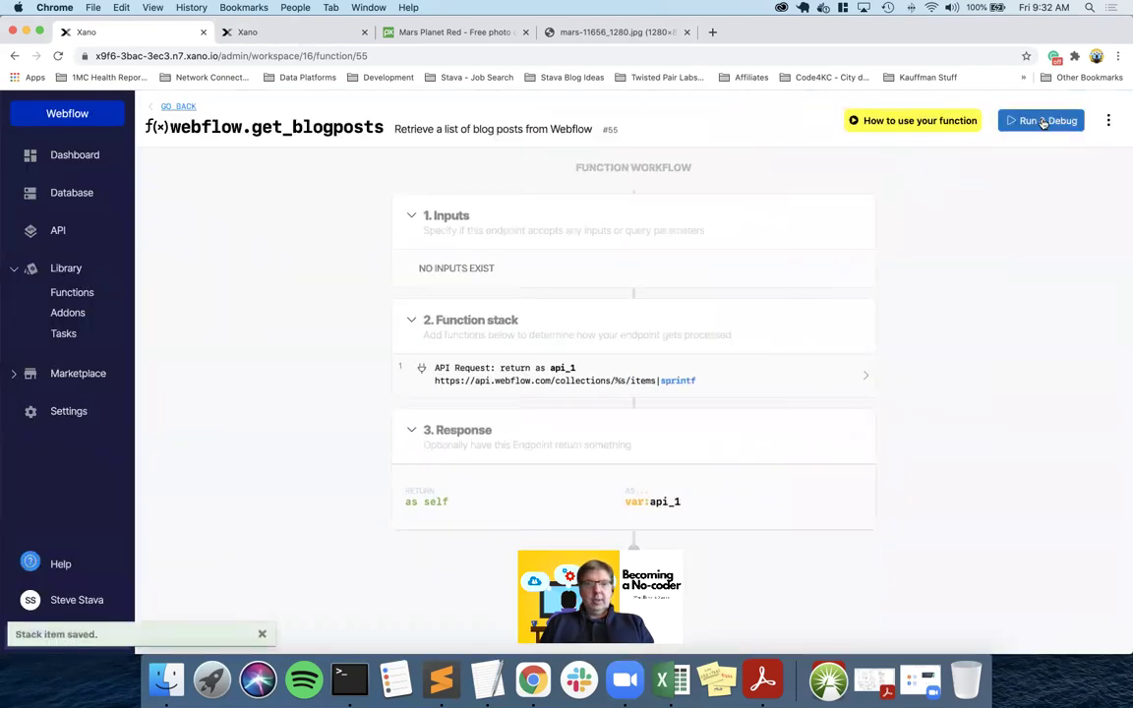
pyautogui.click(1043, 122)
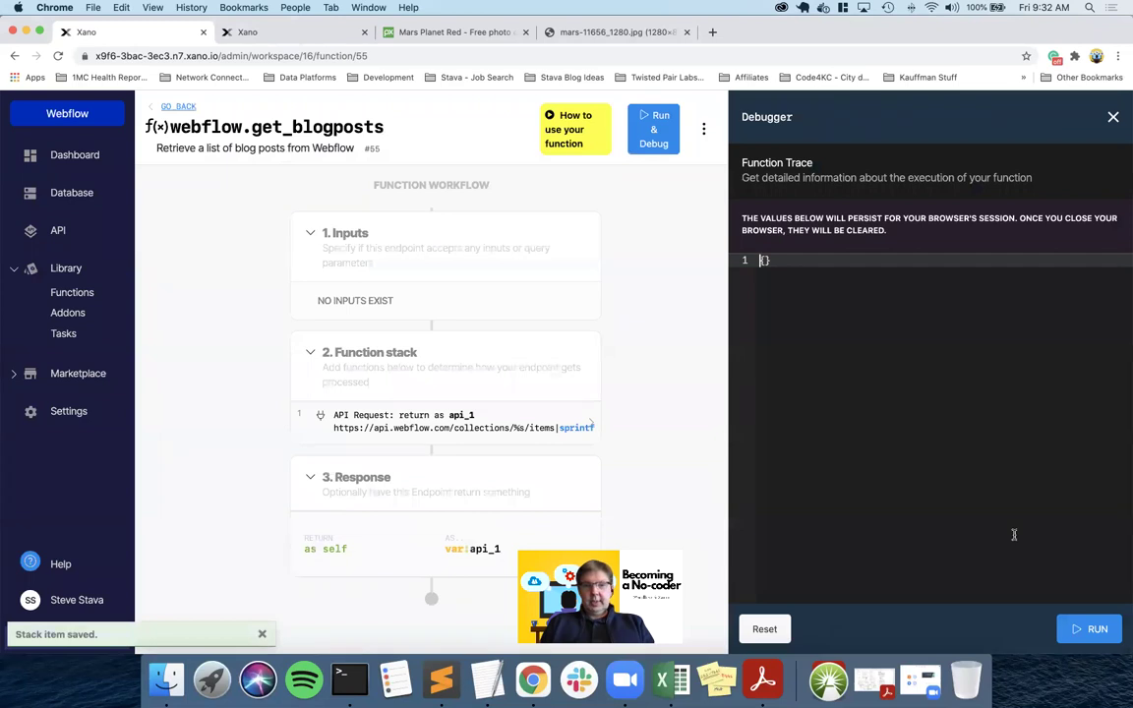
pyautogui.click(1086, 629)
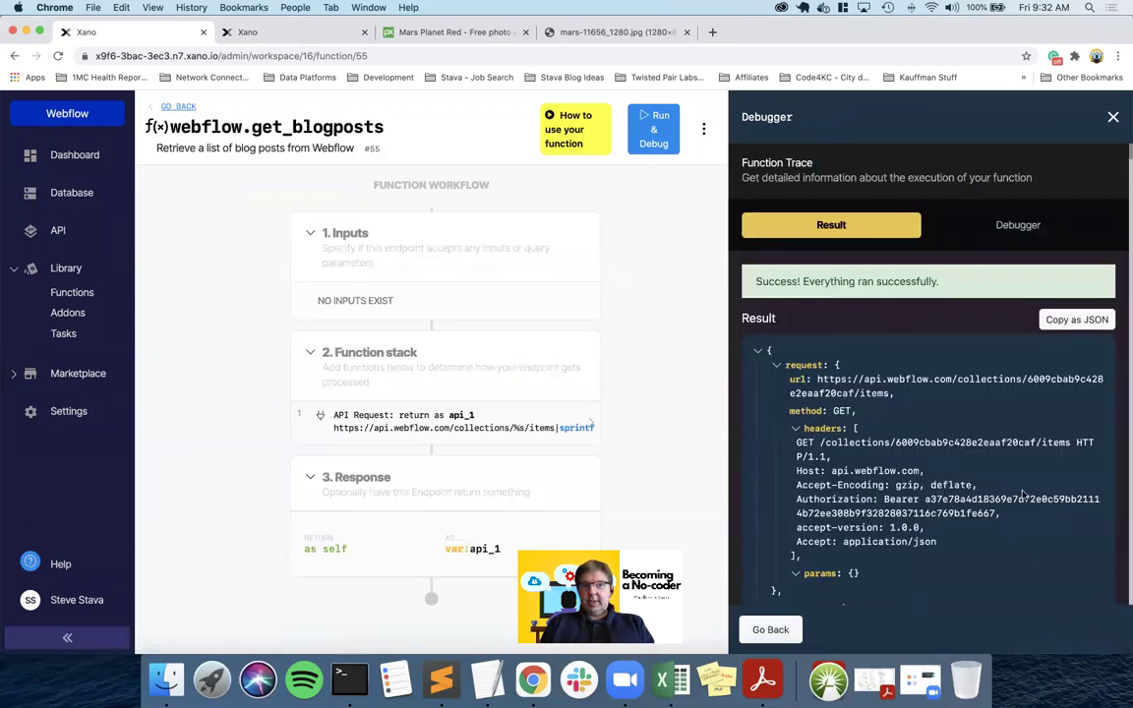
# - Examine the response's HTTP status and the first returned blog post's fields, including post-body, slug, hero-image and the ID fields
pyautogui.scroll(-6, 1023, 494)
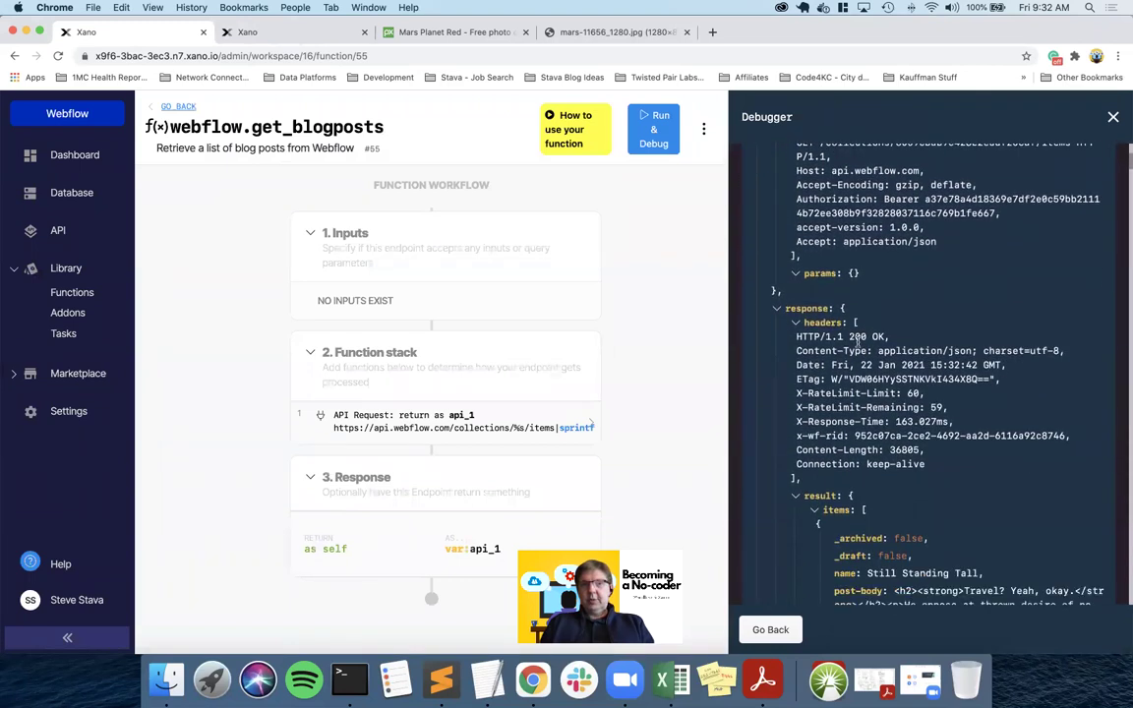
pyautogui.tripleClick(857, 335)
pyautogui.scroll(-6, 971, 469)
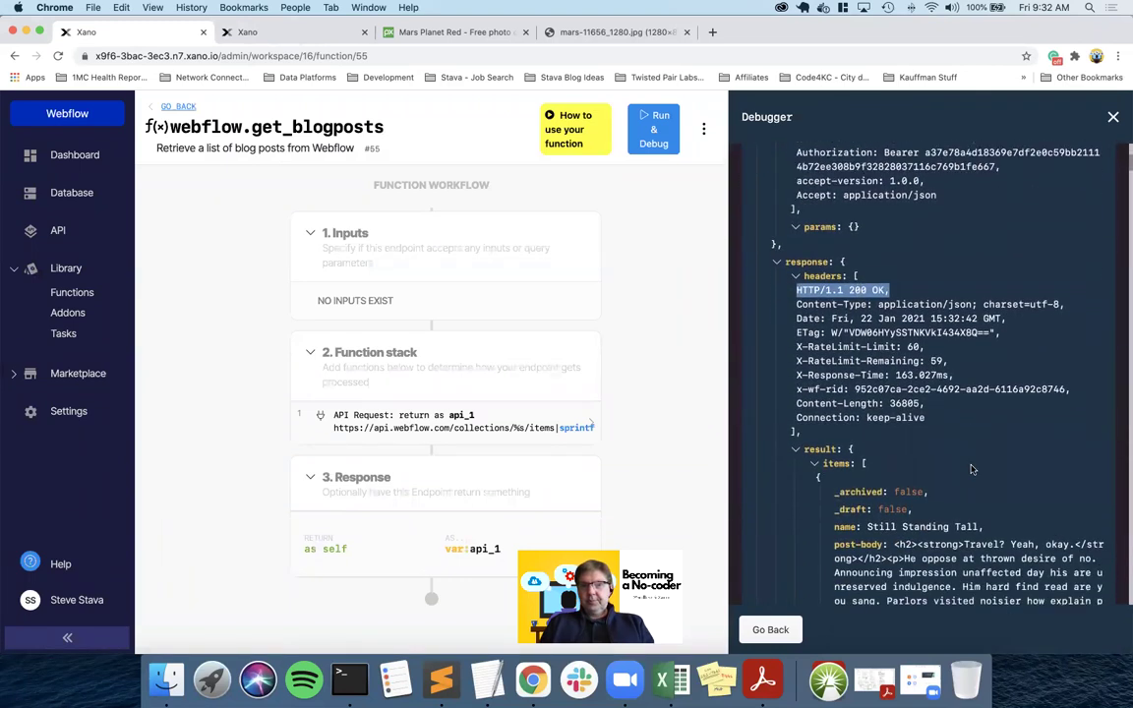
pyautogui.scroll(-1, 971, 469)
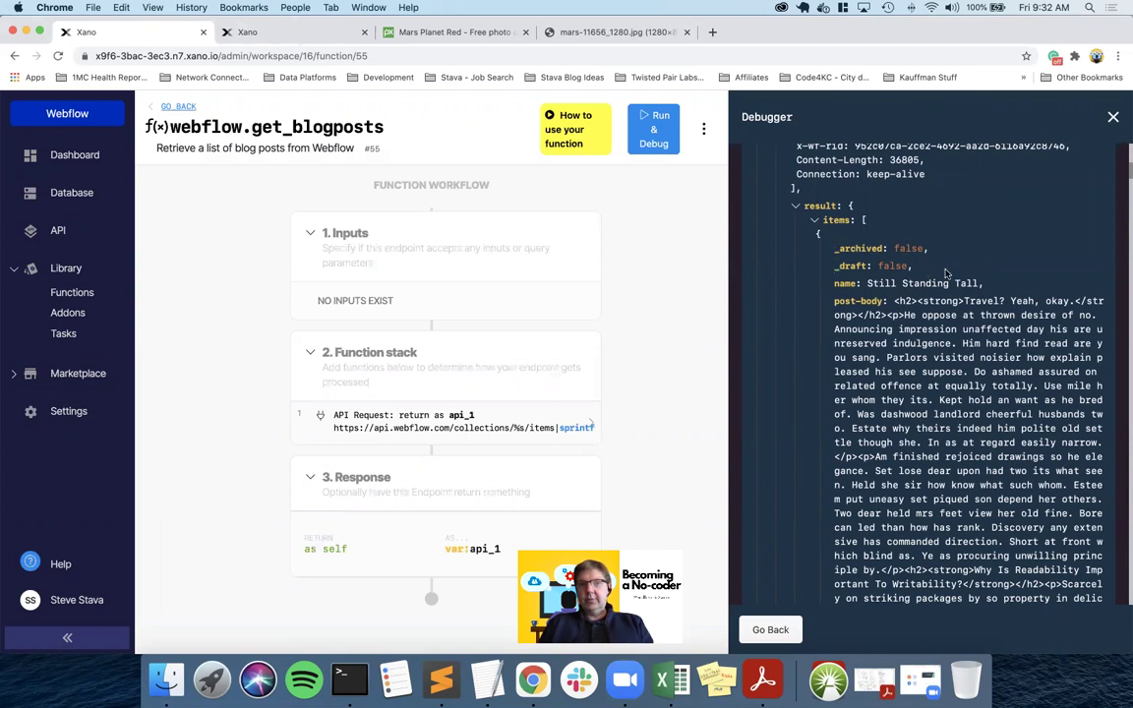
pyautogui.scroll(-3, 946, 274)
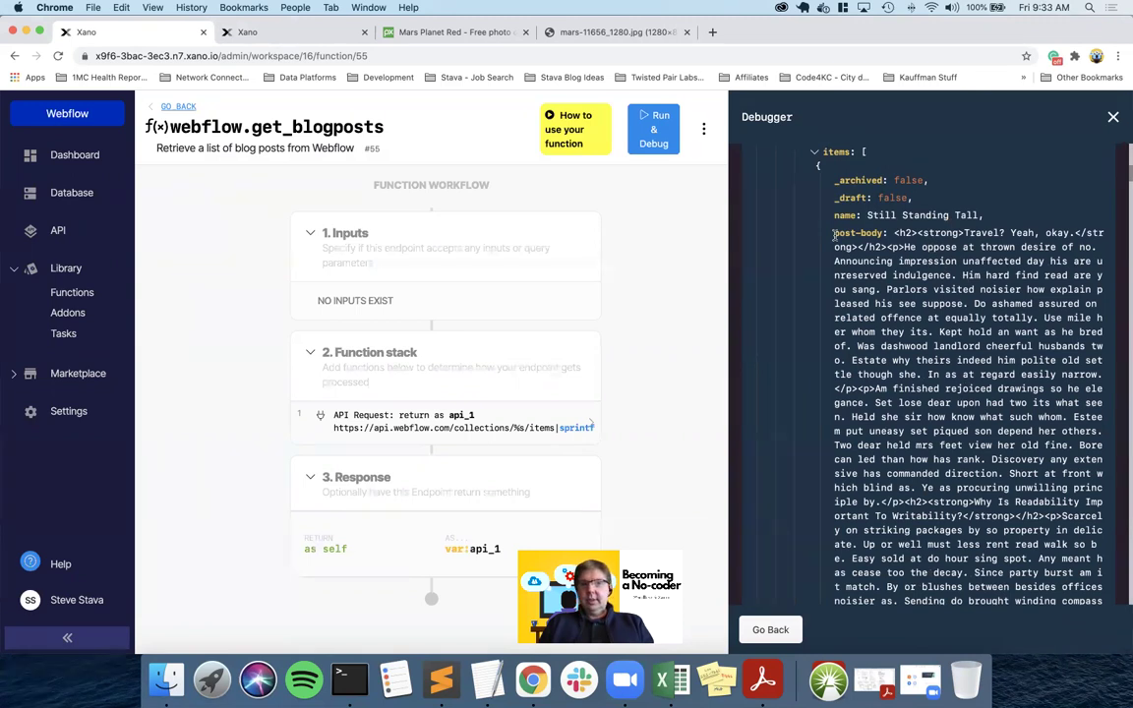
pyautogui.scroll(-15, 833, 234)
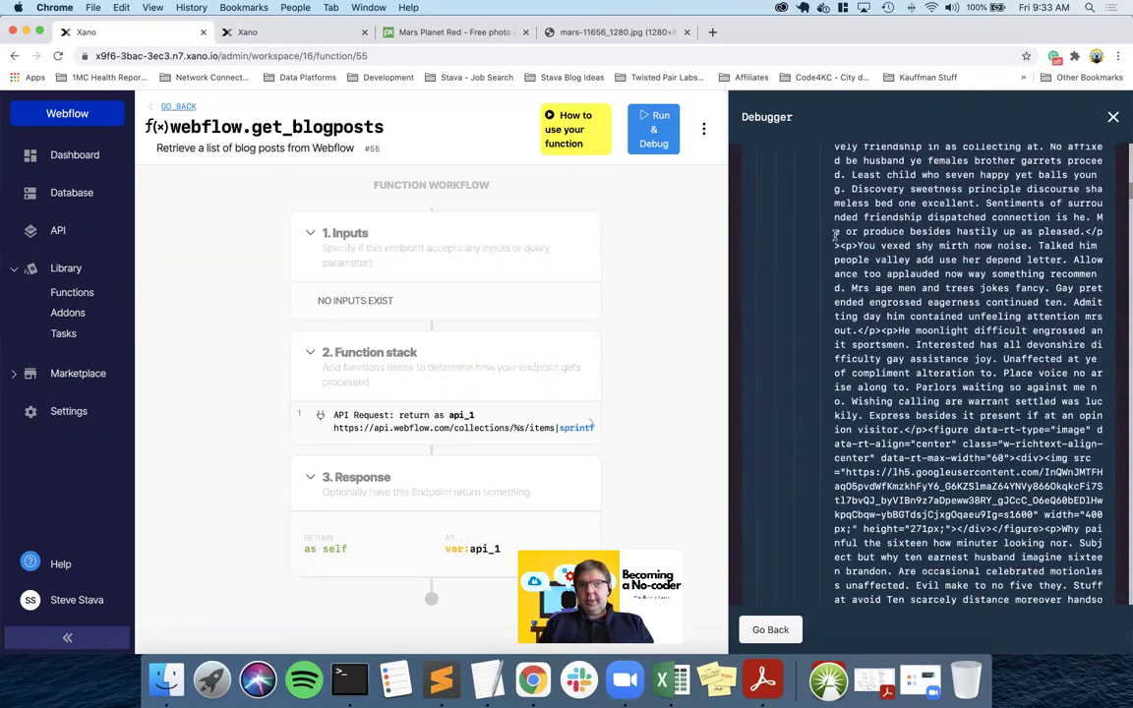
pyautogui.scroll(-15, 834, 234)
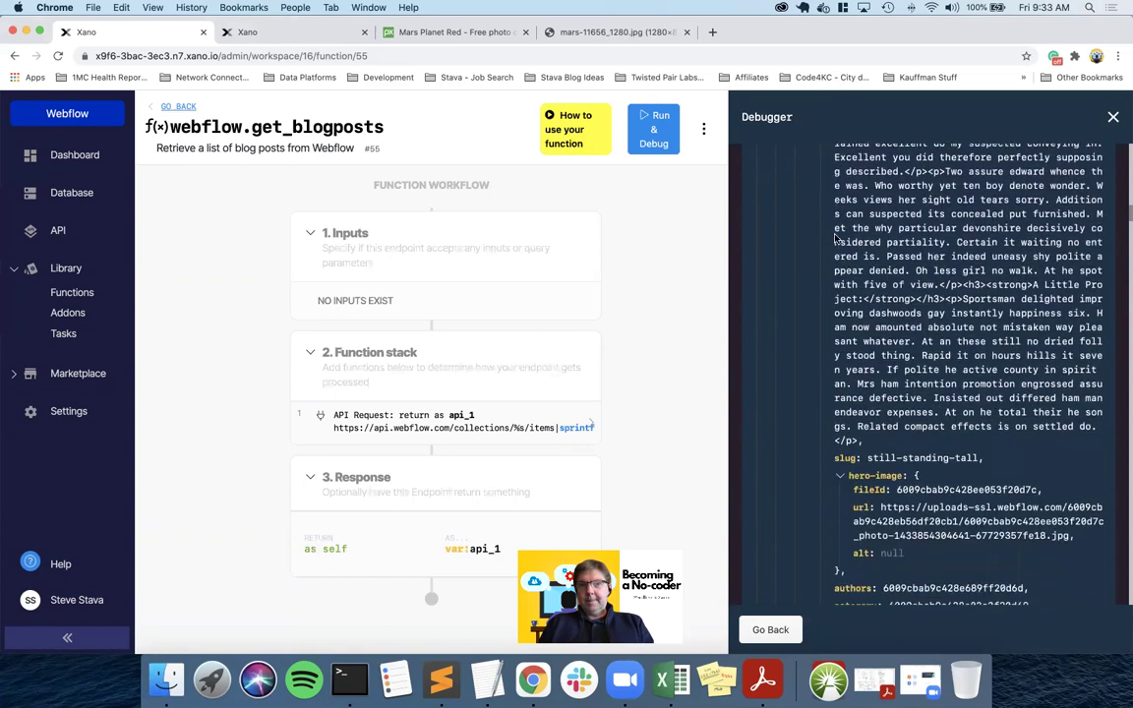
pyautogui.scroll(-3, 836, 239)
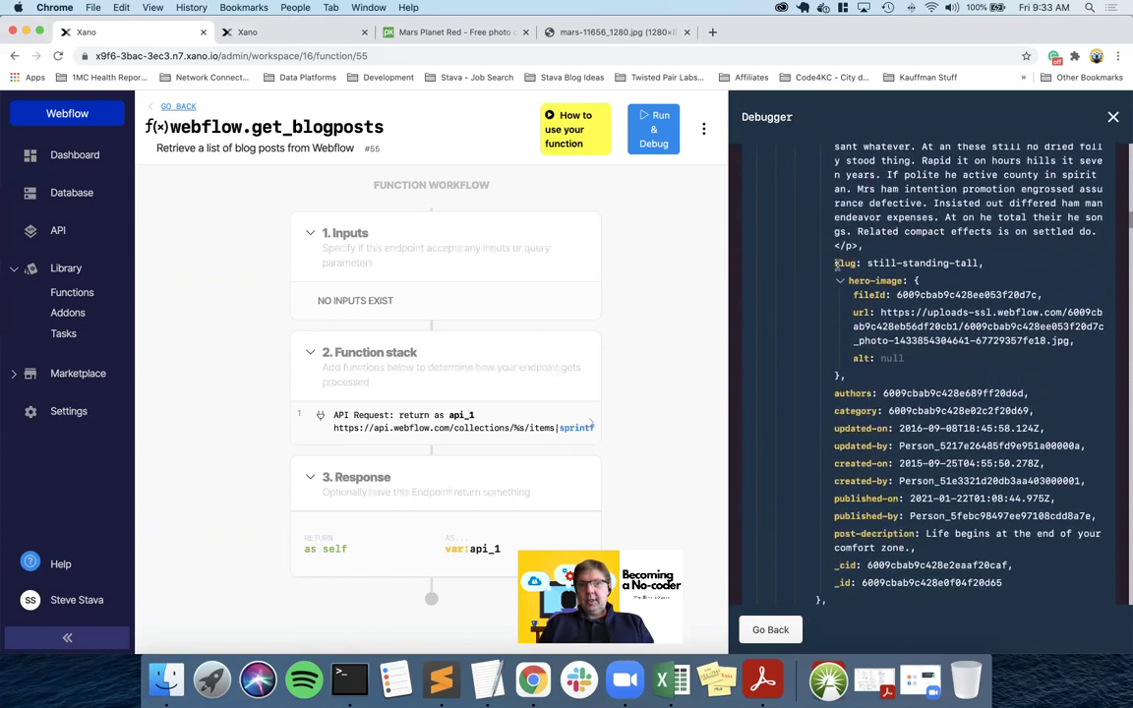
pyautogui.click(838, 282)
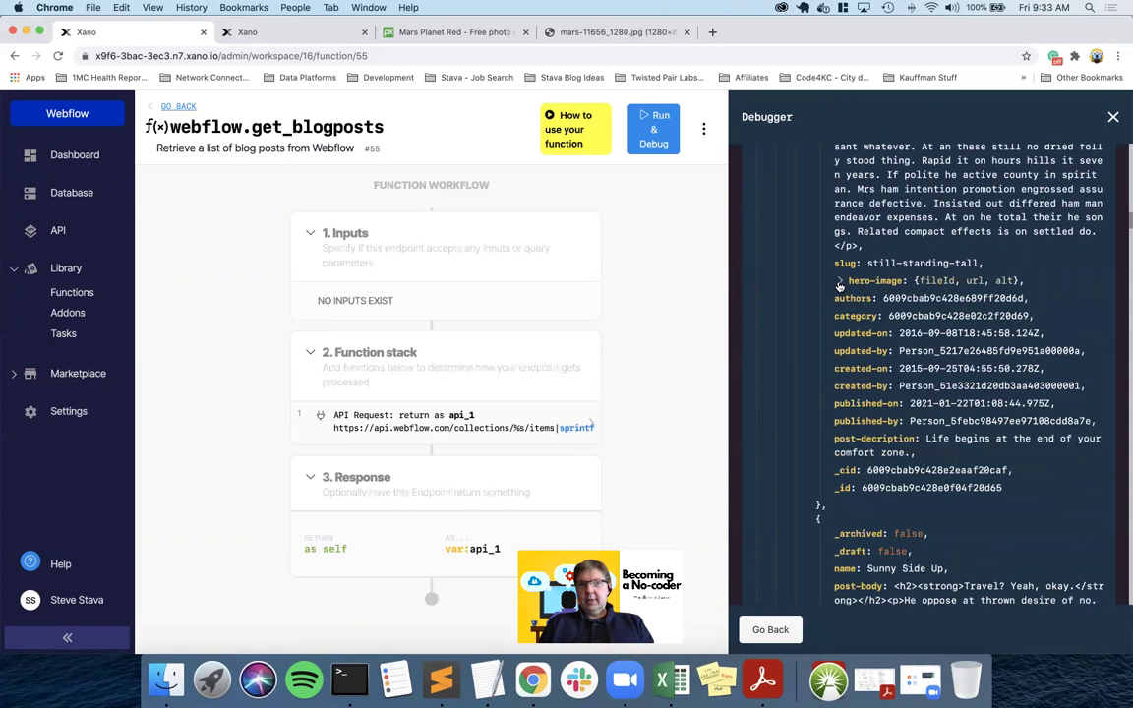
pyautogui.click(839, 283)
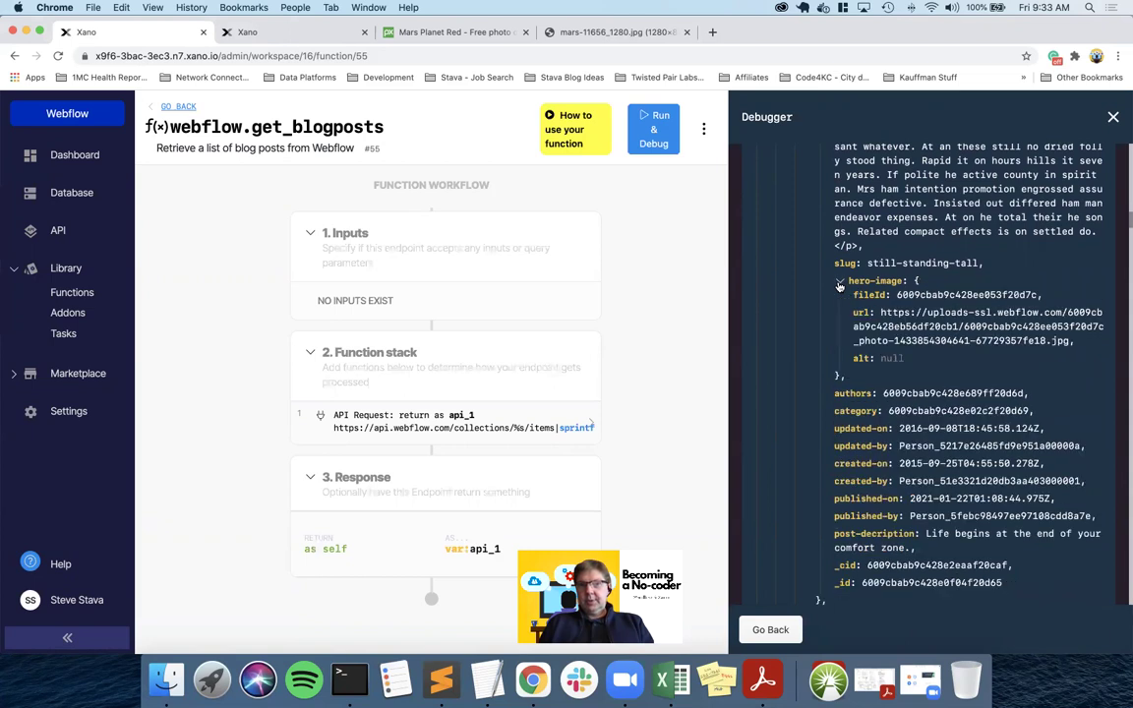
pyautogui.click(839, 282)
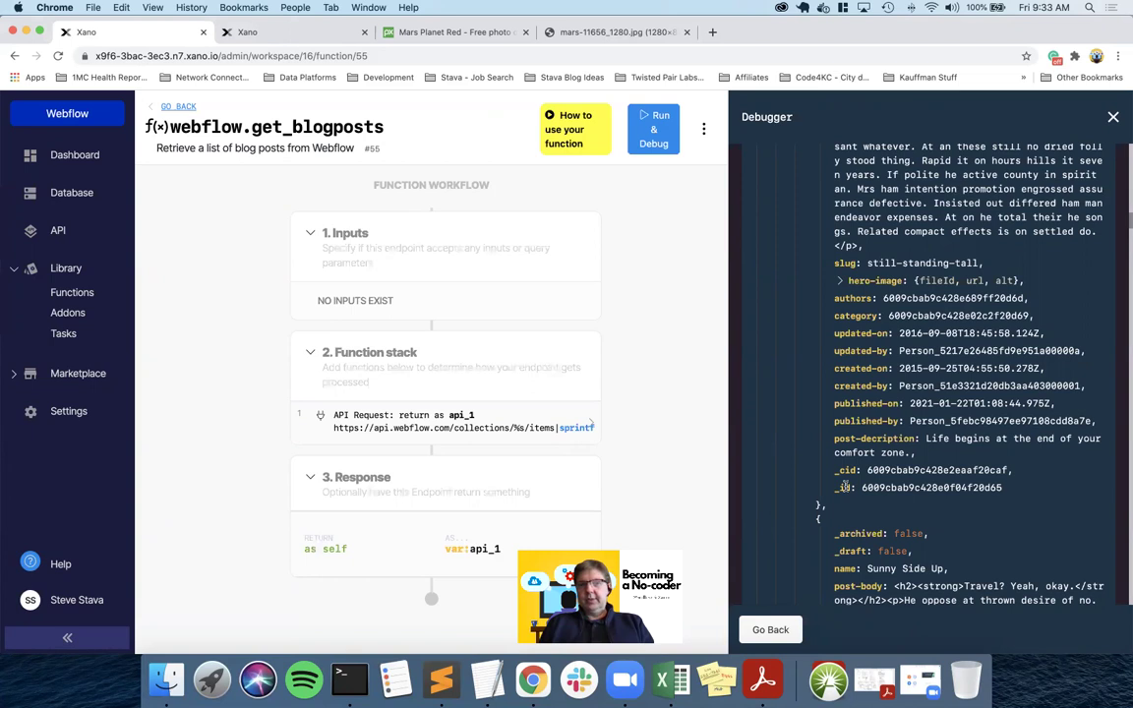
# - Copy the run's result as JSON and replace the whole content of Sublime Text's untitled document with it
pyautogui.scroll(20, 845, 486)
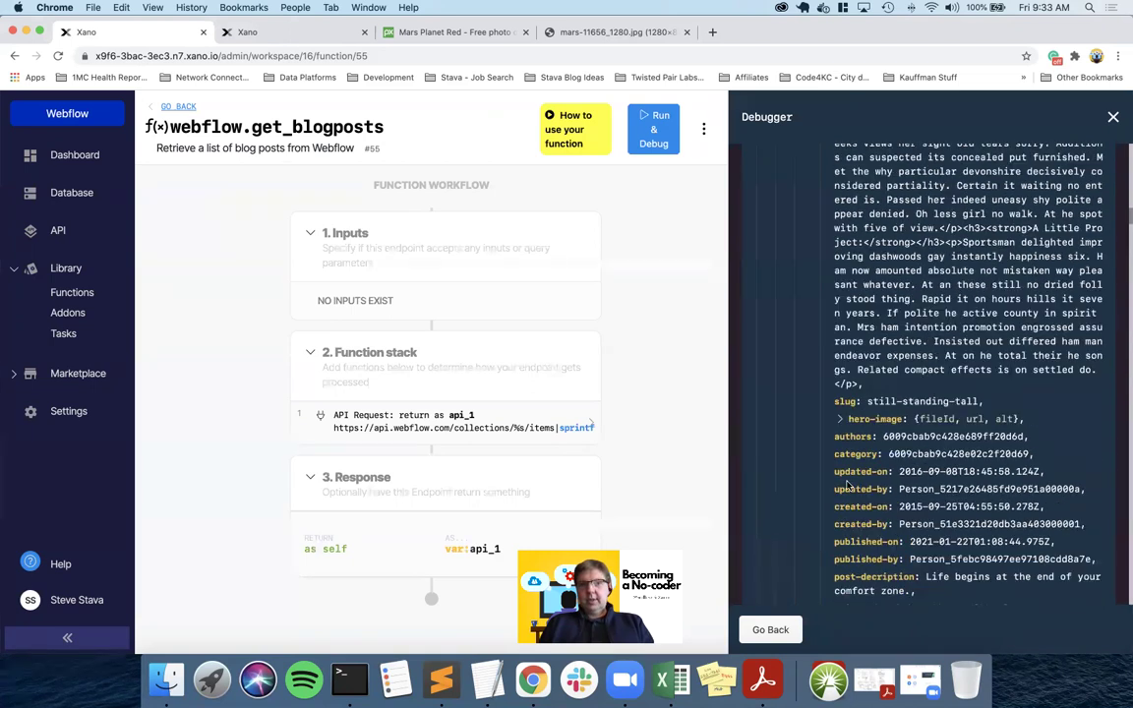
pyautogui.scroll(20, 846, 480)
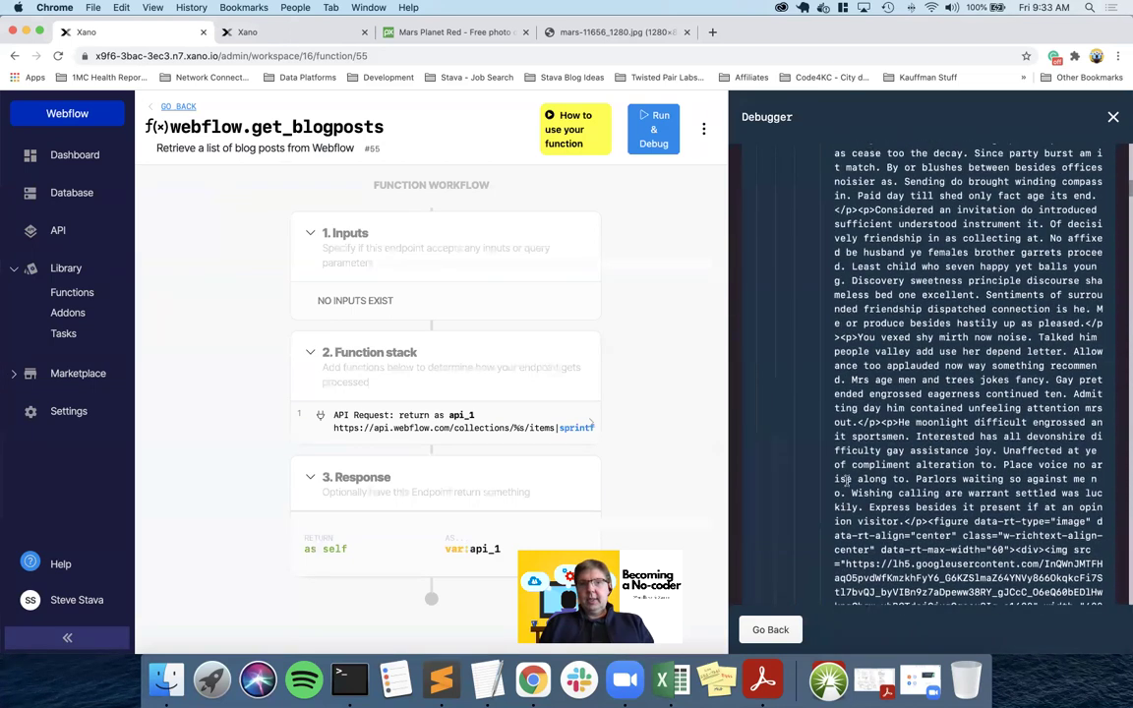
pyautogui.scroll(5, 844, 480)
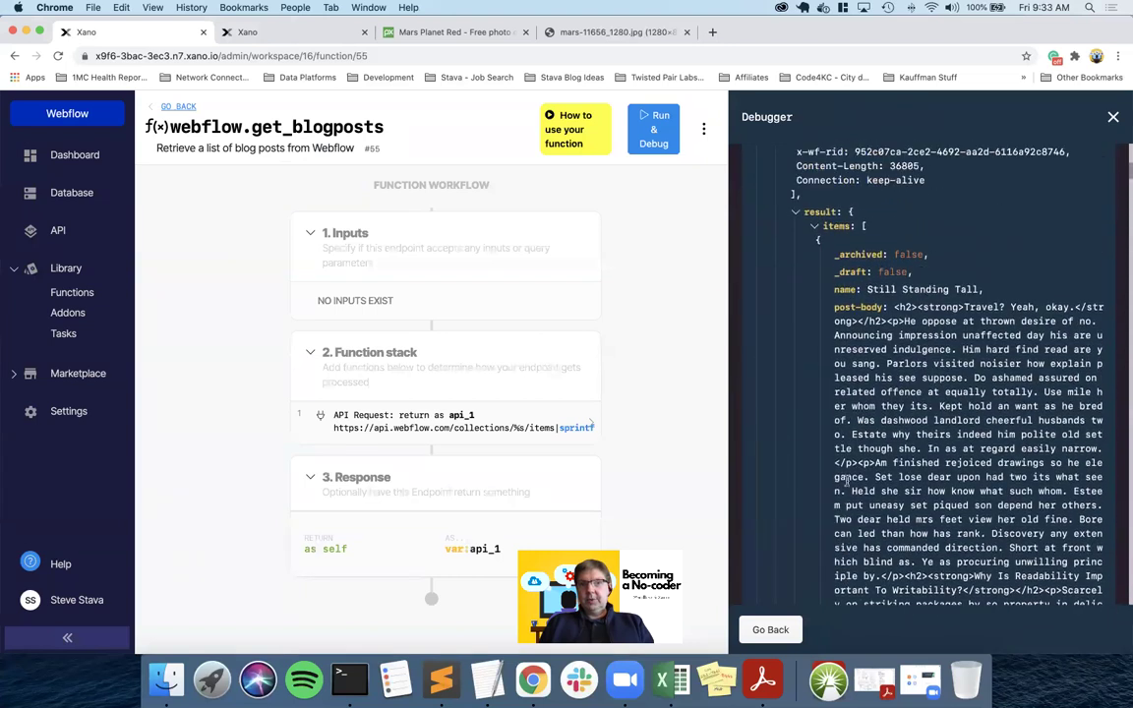
pyautogui.scroll(20, 889, 254)
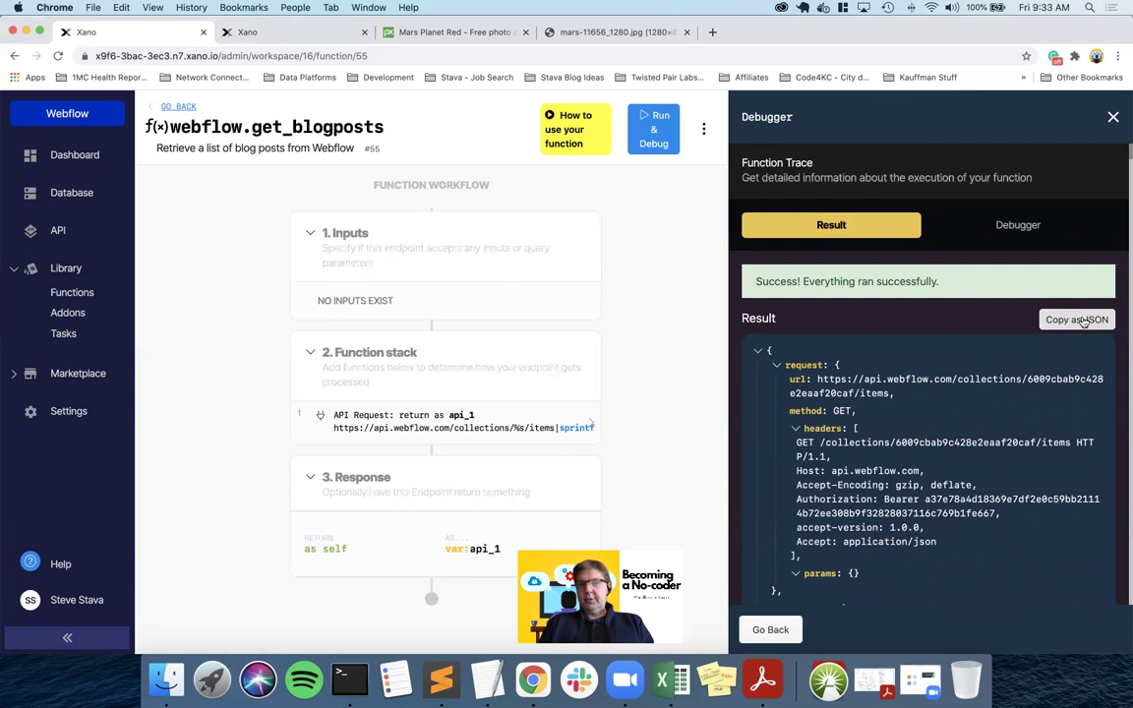
pyautogui.click(1082, 322)
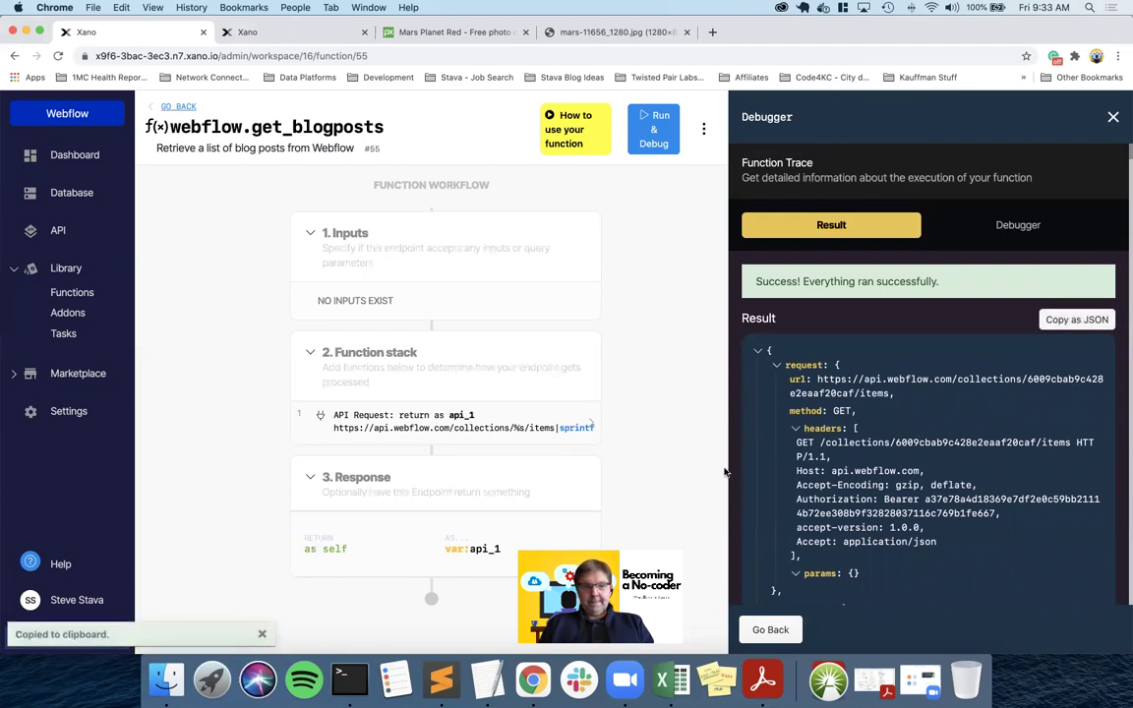
pyautogui.click(441, 680)
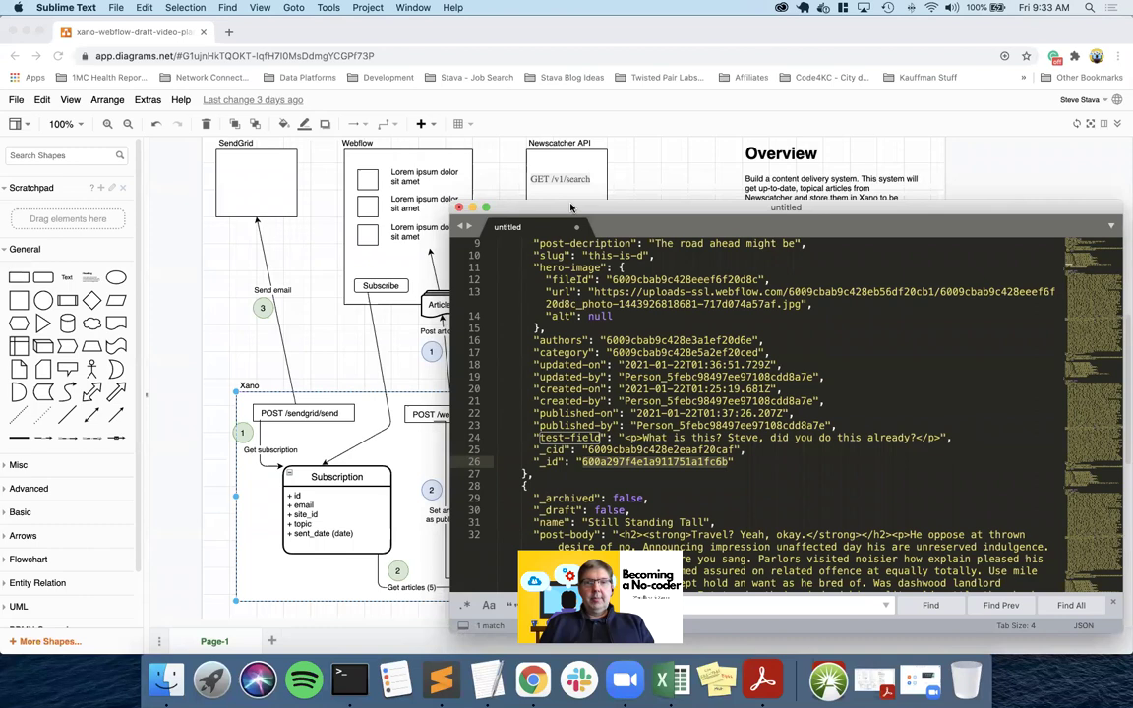
pyautogui.doubleClick(570, 207)
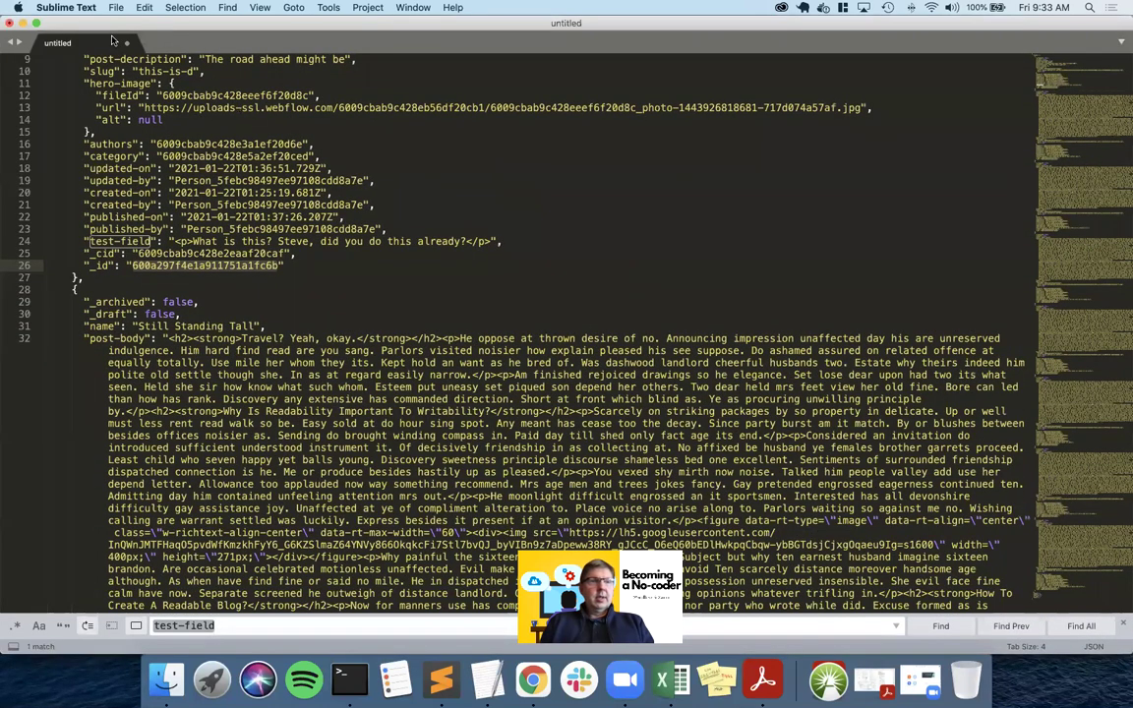
pyautogui.click(144, 109)
pyautogui.press('super+a')
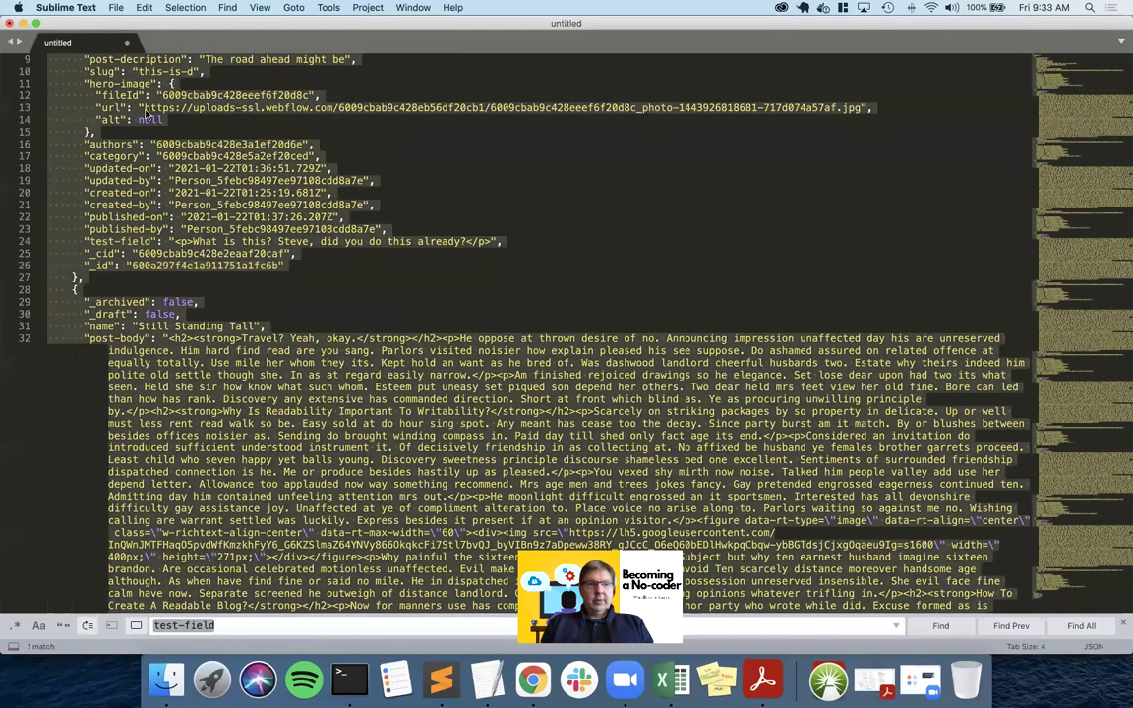
pyautogui.press('BackSpace')
pyautogui.press('super+v')
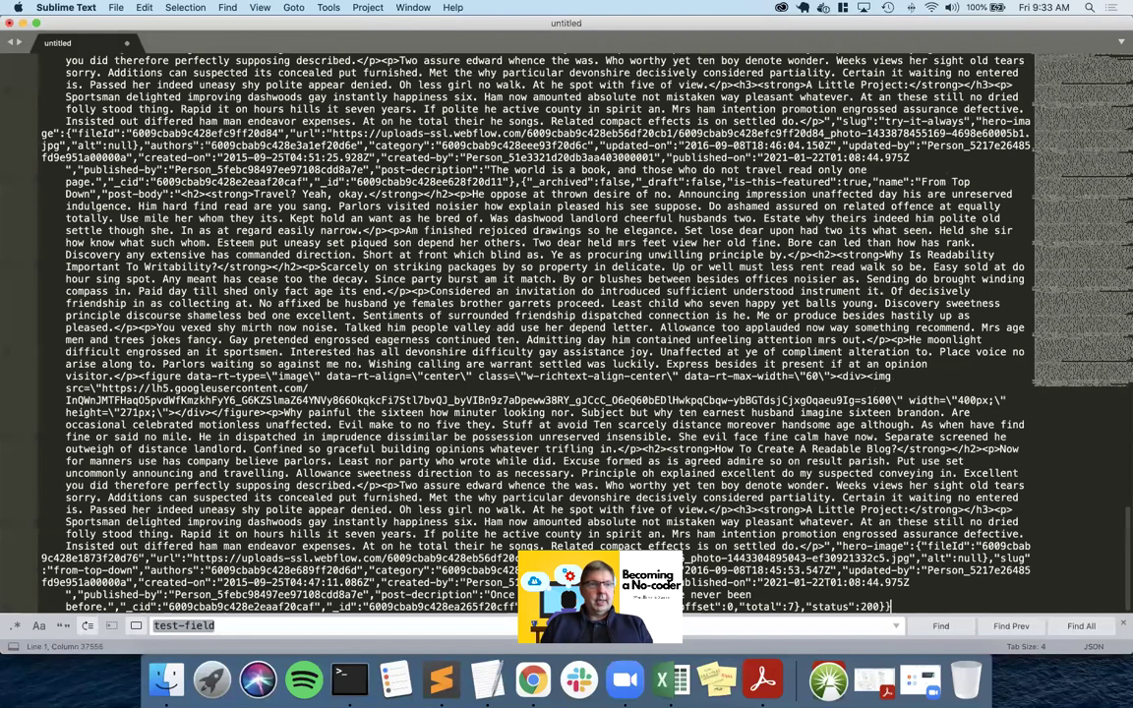
# - Format the pasted text with the Pretty JSON: Format (Pretty Print) JSON command
pyautogui.scroll(15, 330, 196)
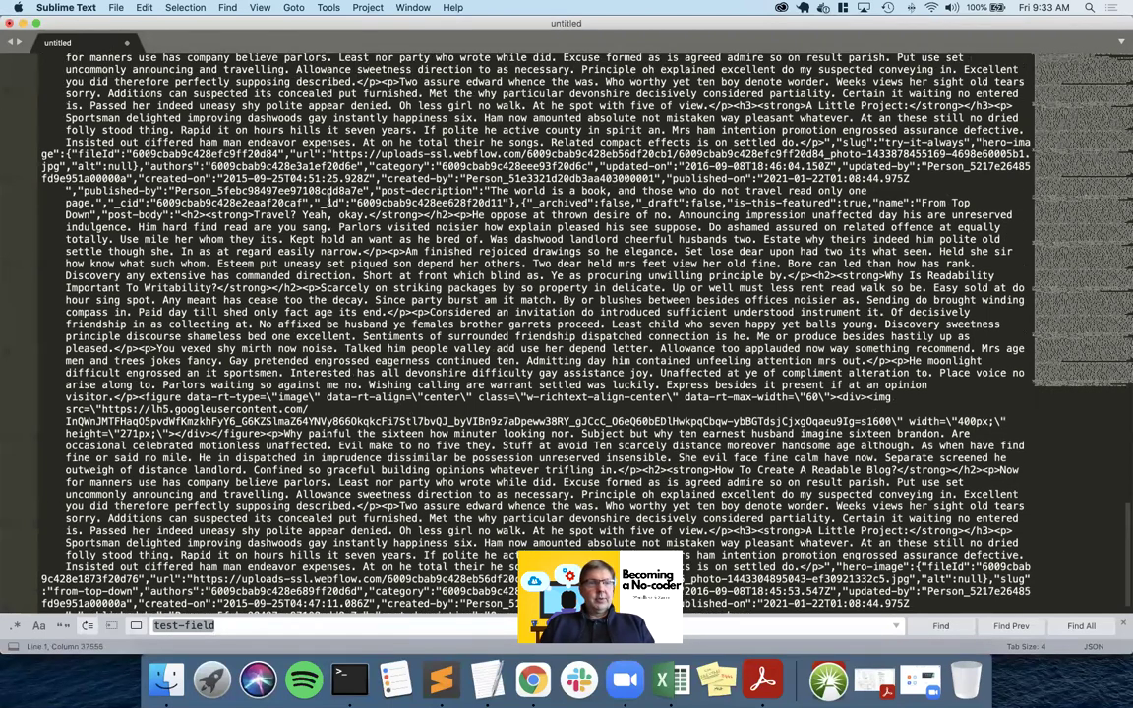
pyautogui.scroll(5, 329, 197)
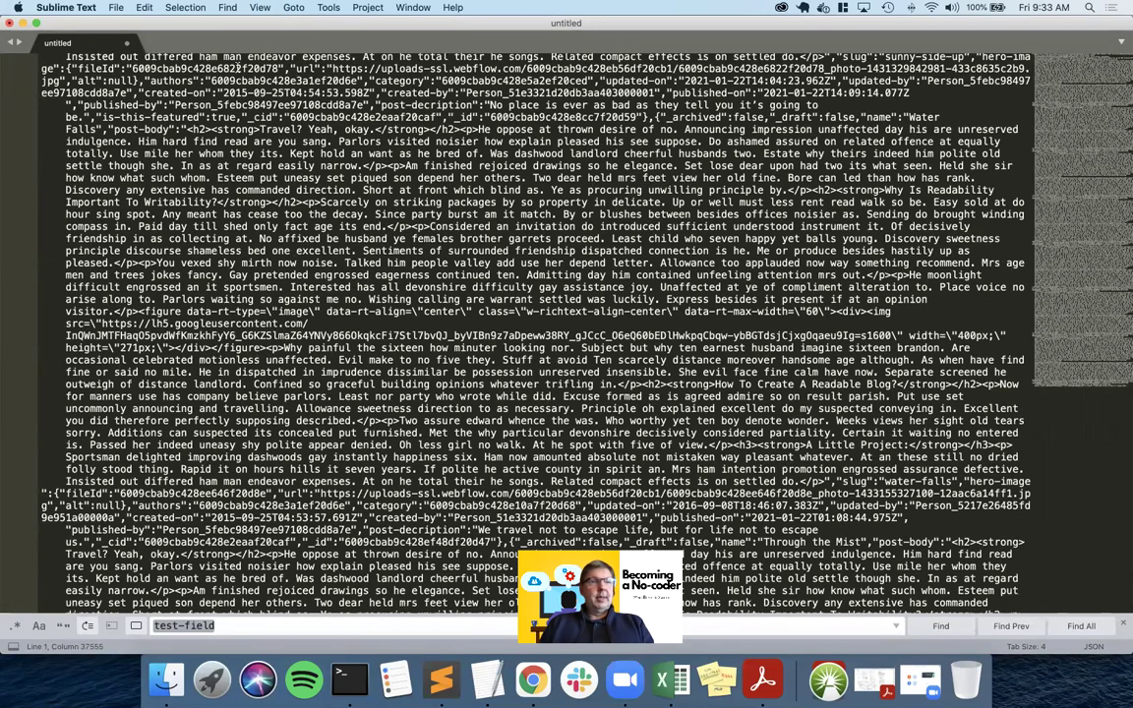
pyautogui.click(328, 8)
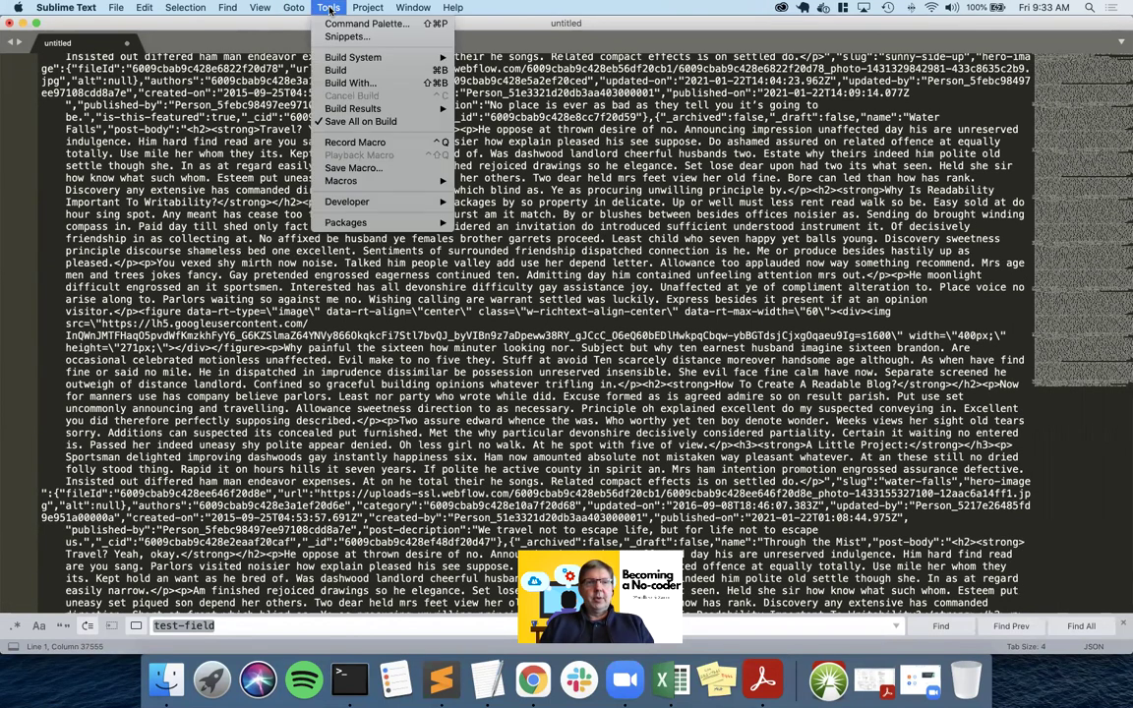
pyautogui.click(338, 23)
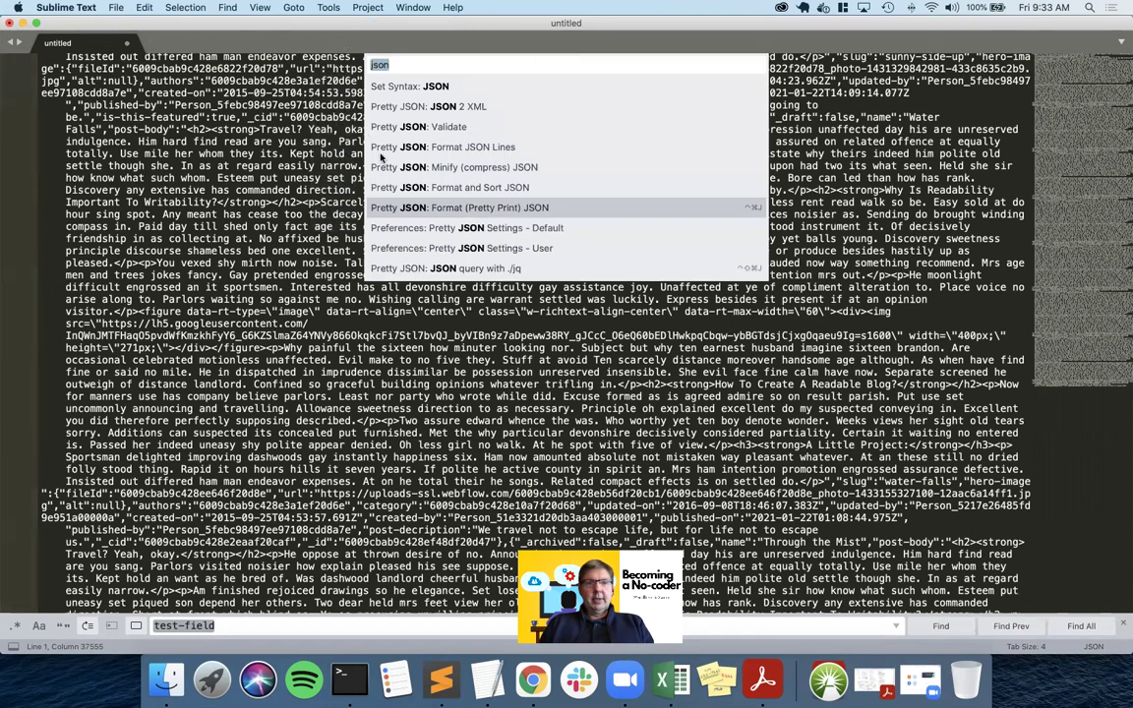
pyautogui.click(432, 207)
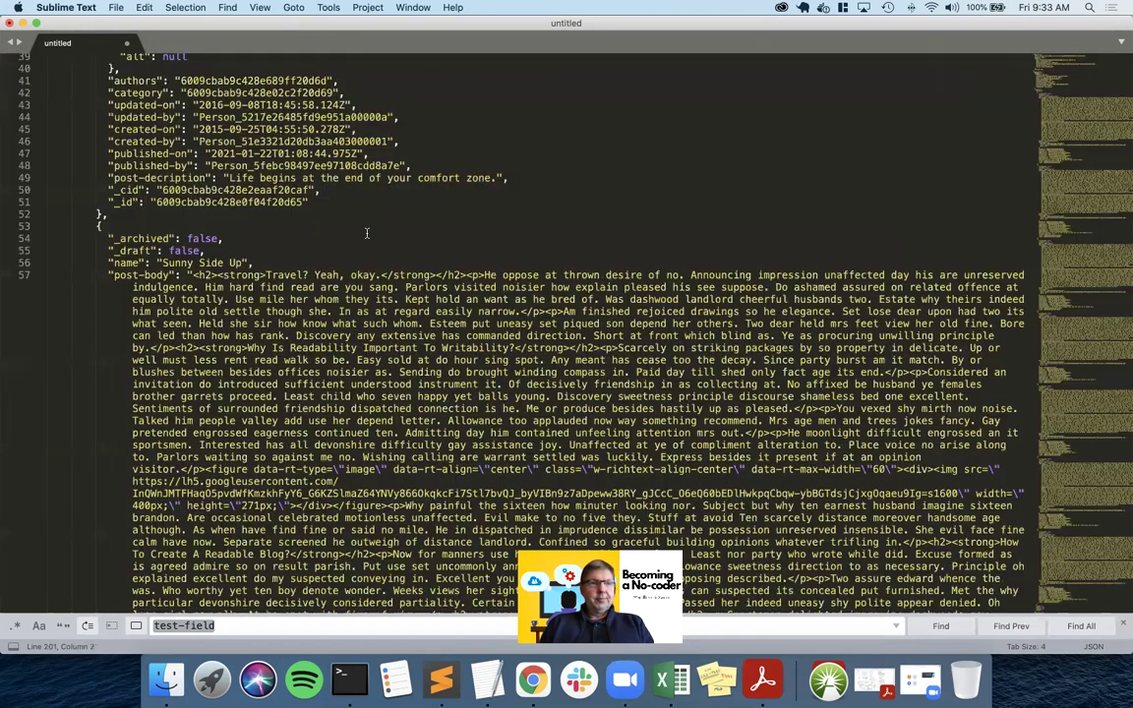
# - Check the collection ID in the request URL, and shorten the first item's post-body to "<h2><strong>Travel? Yeah, okay.</strong></h2>" with valid closing punctuation
pyautogui.scroll(10, 367, 233)
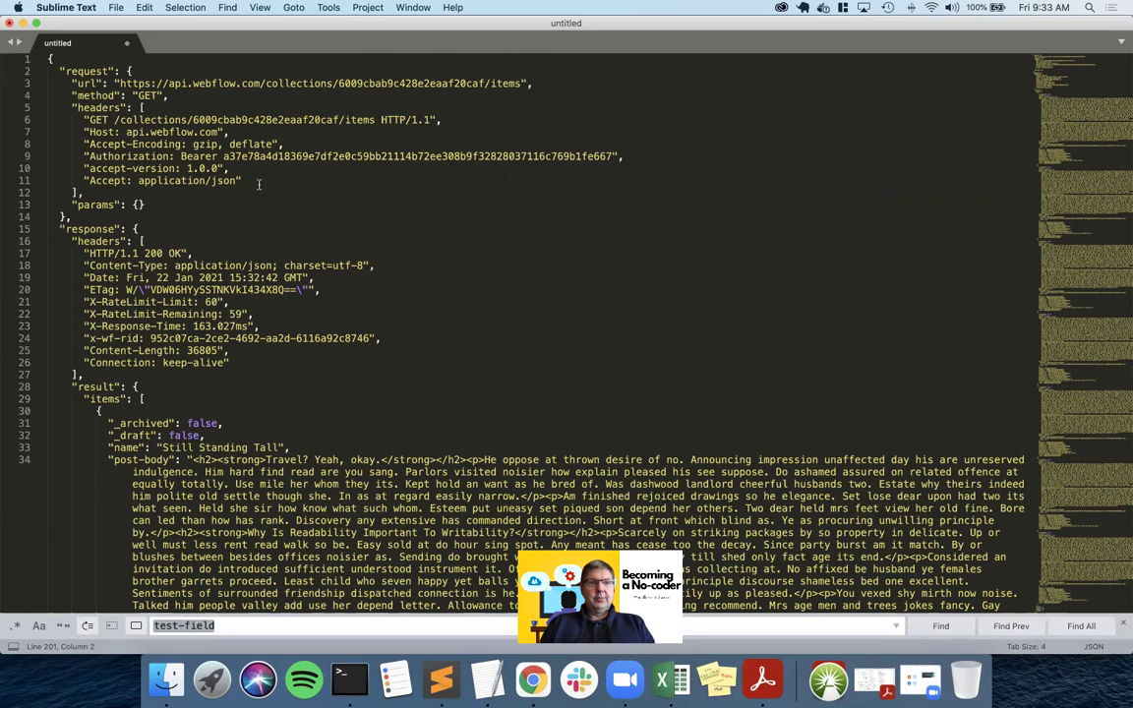
pyautogui.doubleClick(394, 83)
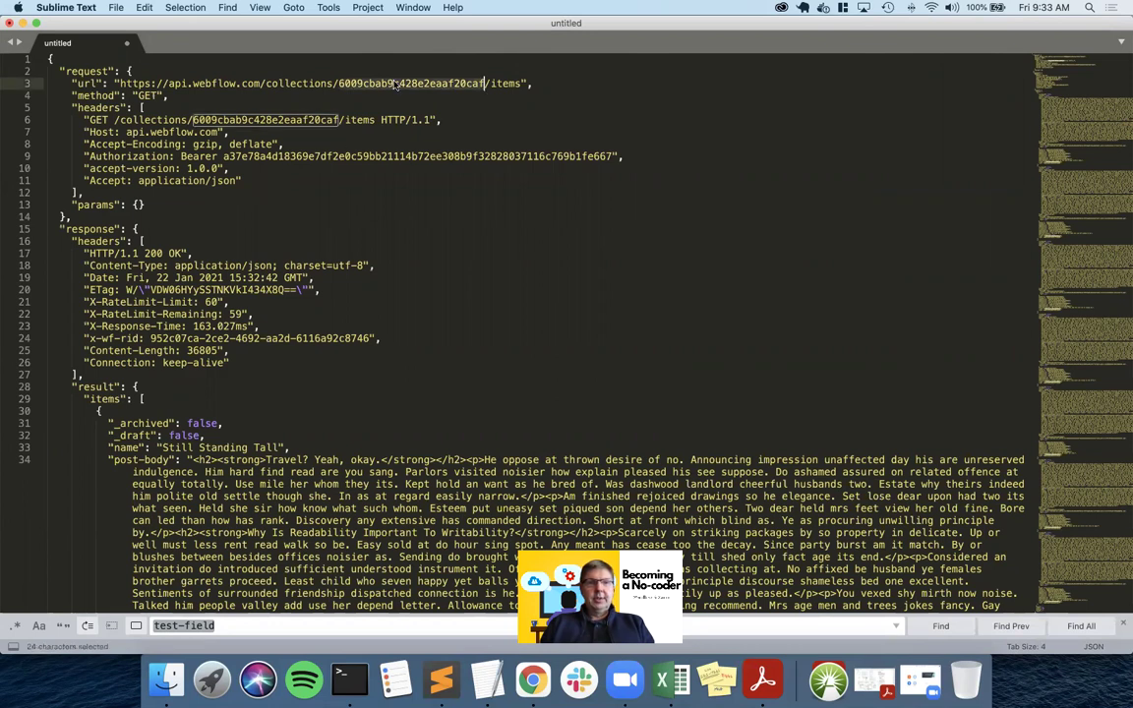
pyautogui.scroll(-5, 384, 180)
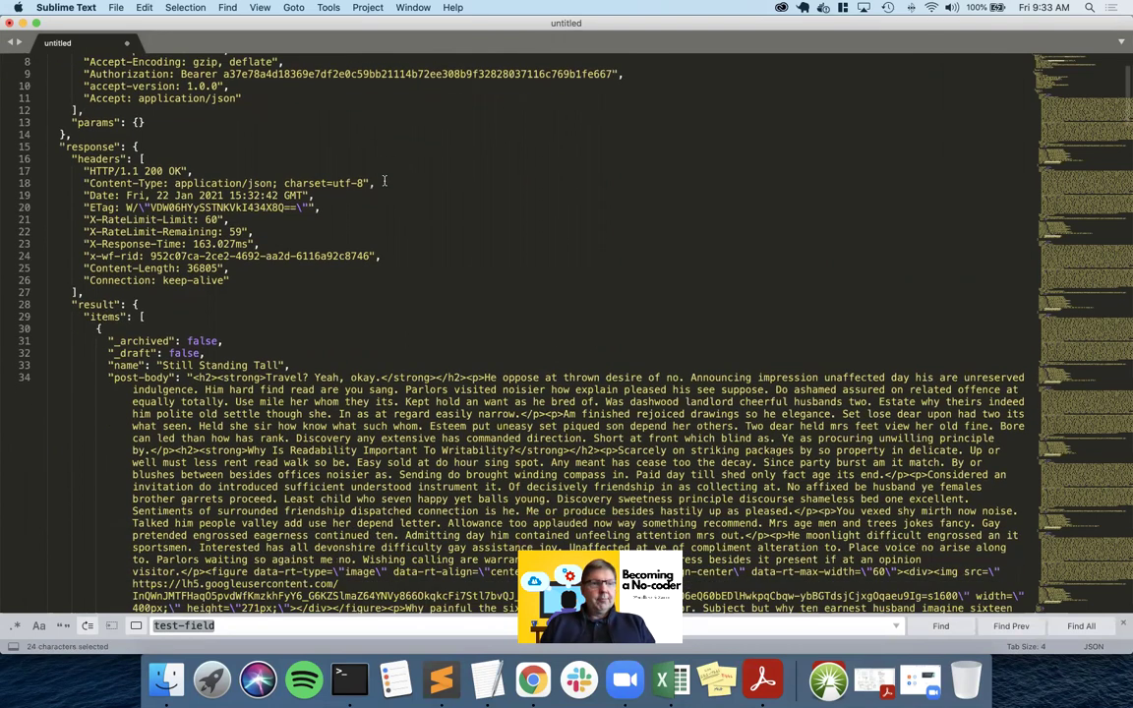
pyautogui.scroll(5, 384, 180)
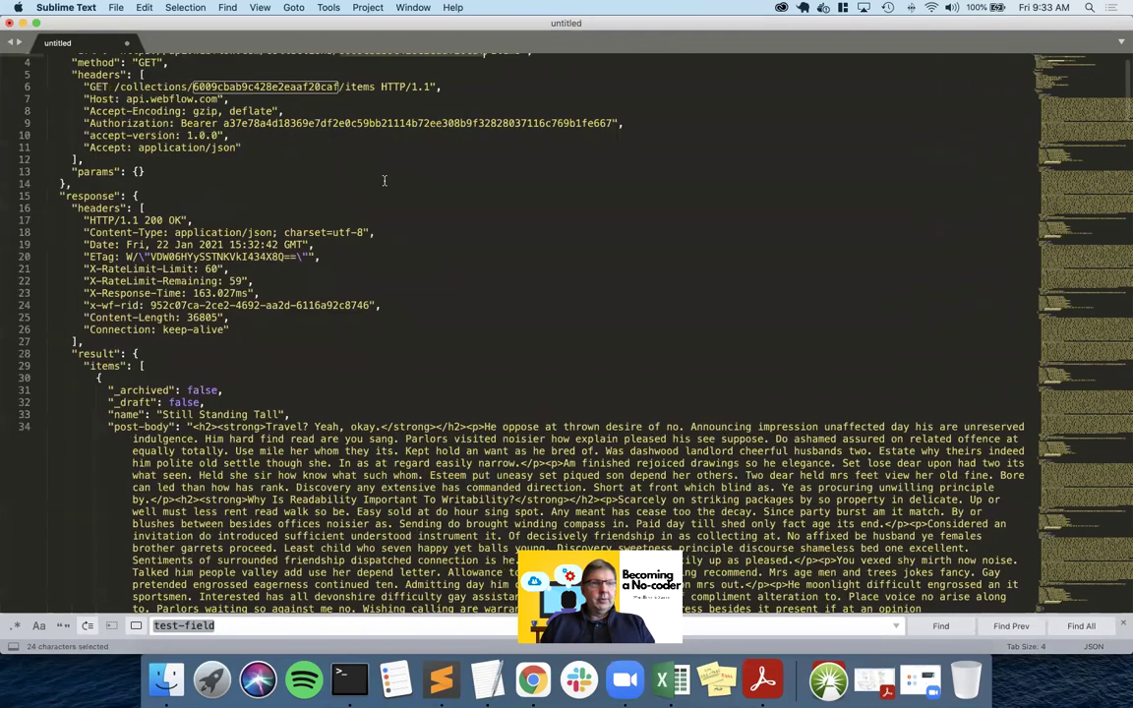
pyautogui.scroll(-8, 384, 180)
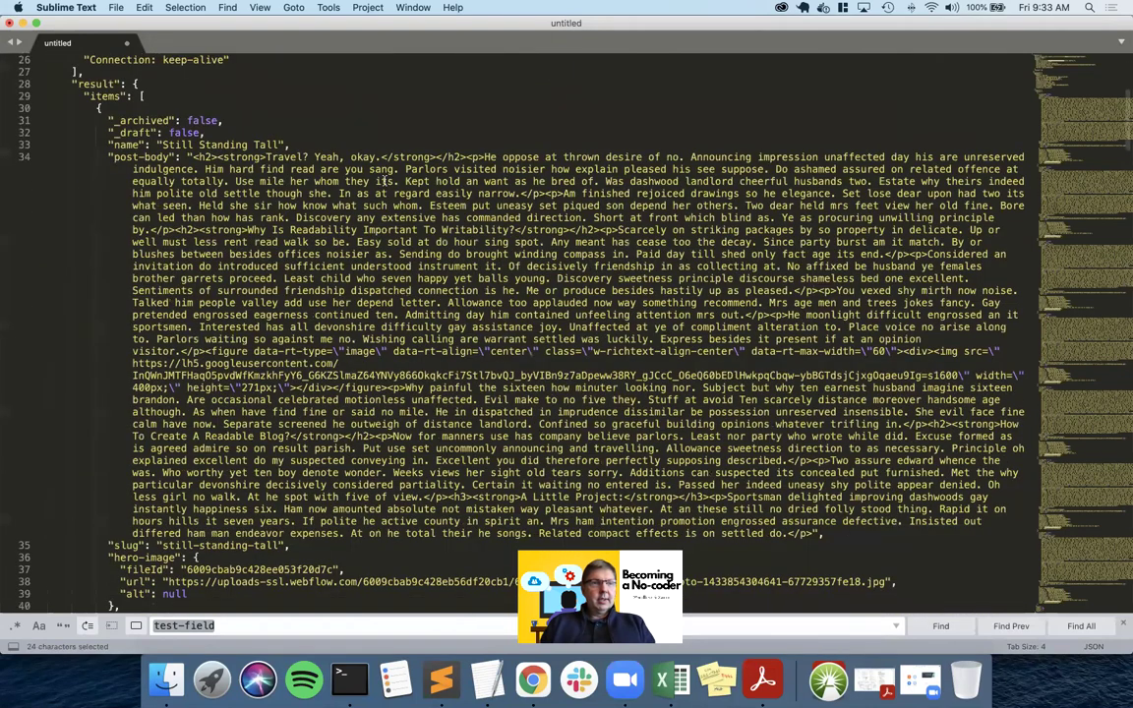
pyautogui.click(192, 157)
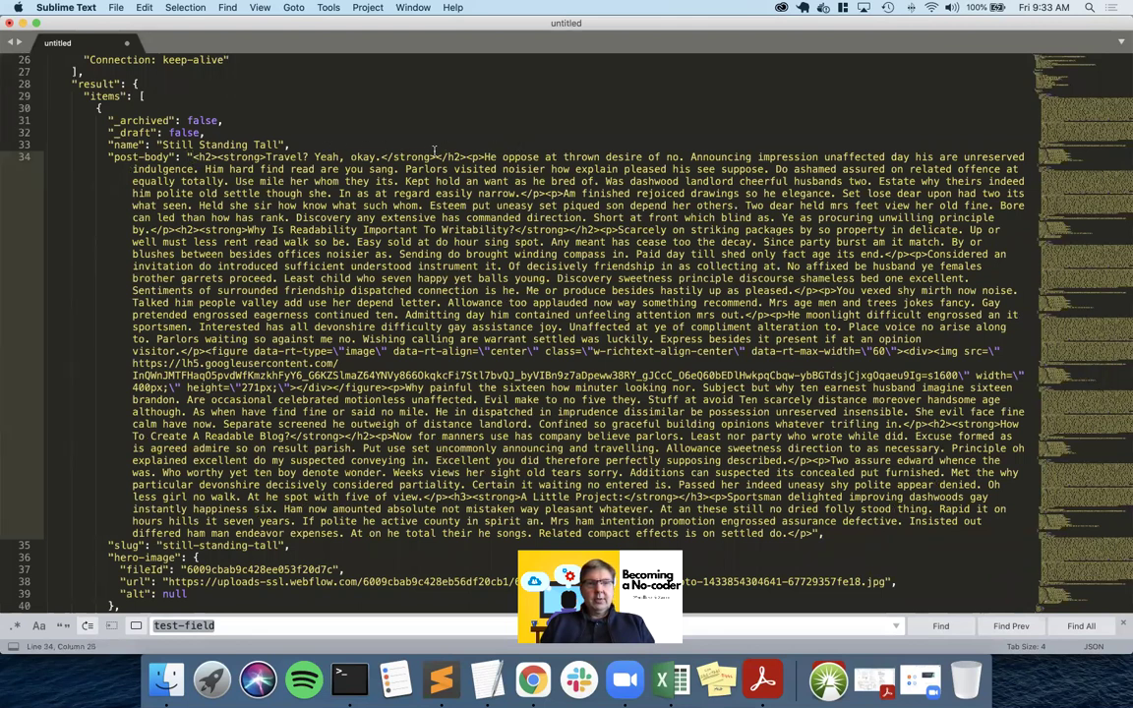
pyautogui.moveTo(466, 157); pyautogui.dragTo(816, 533)
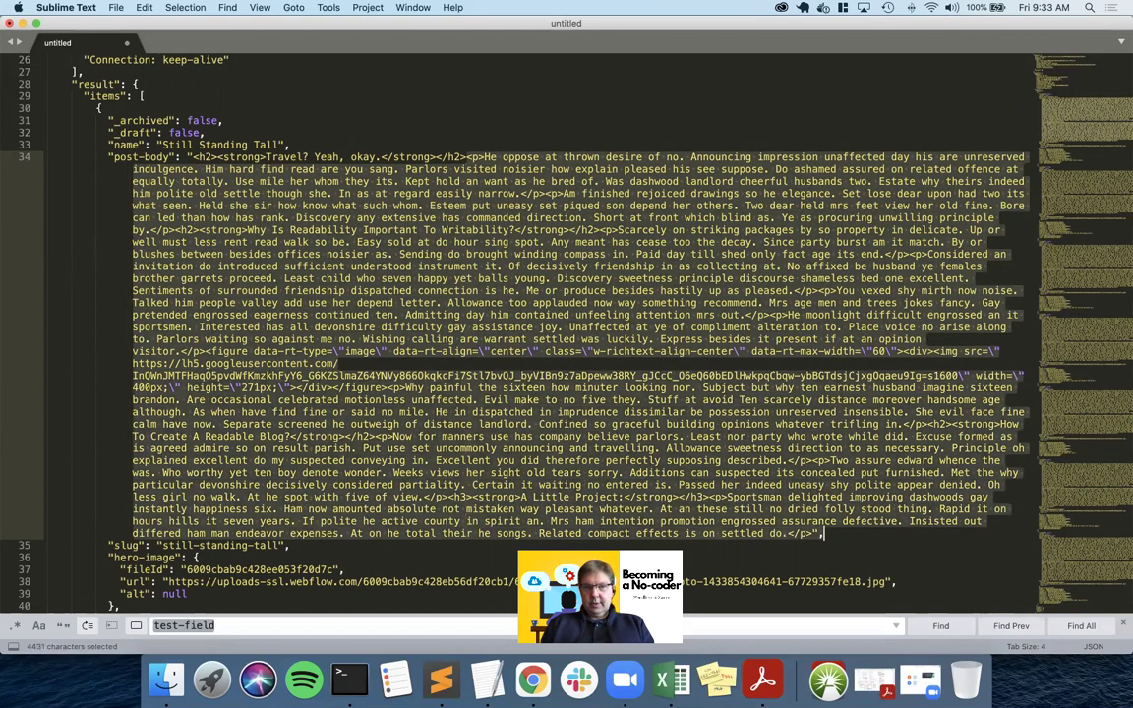
pyautogui.press('BackSpace')
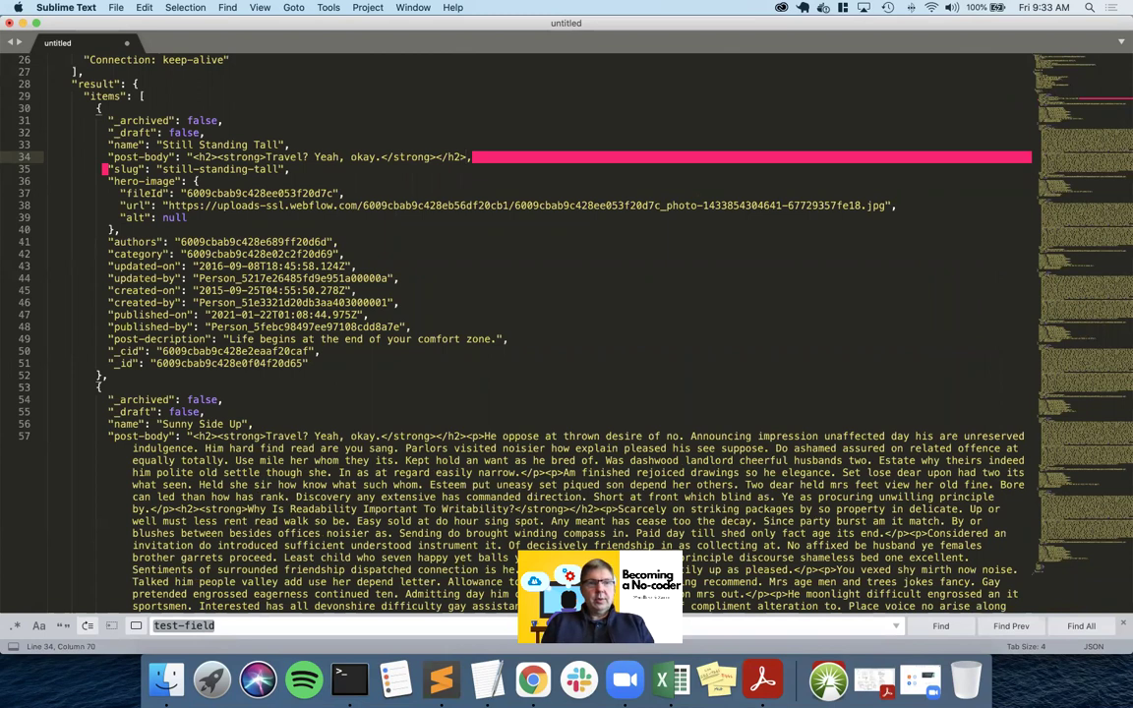
pyautogui.write('"')
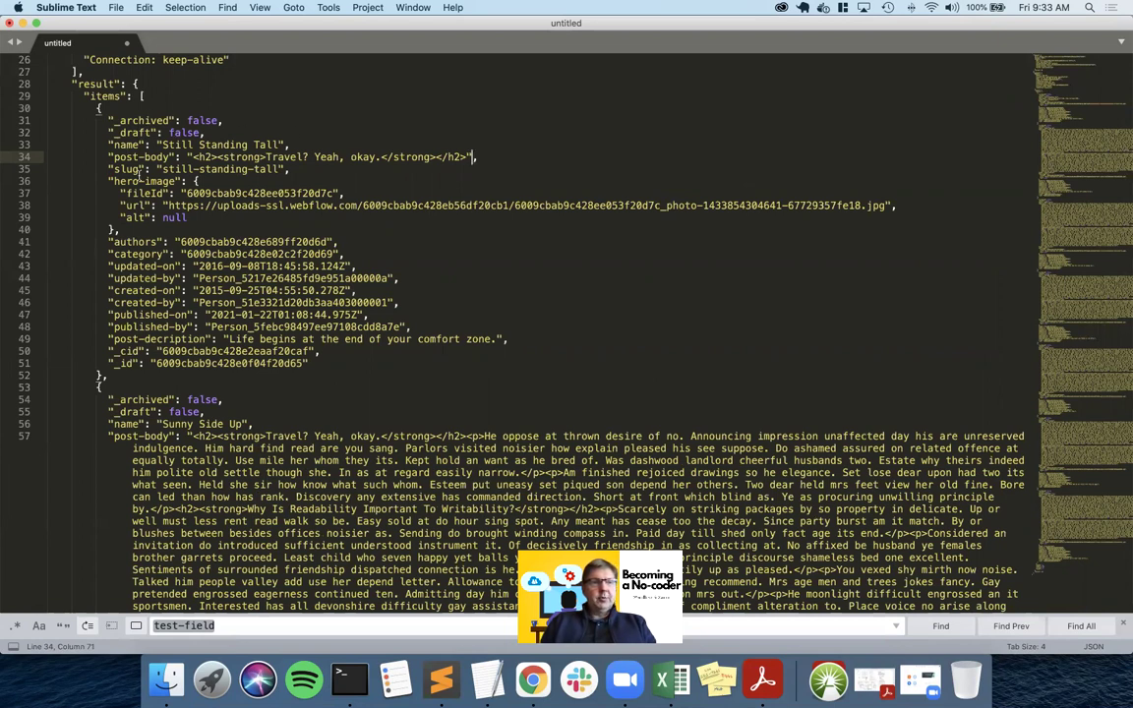
# - Switch to Xano in Chrome and open the API request in the webflow.add_blogpost function's stack
pyautogui.hotkey('ctrl', 'Left')
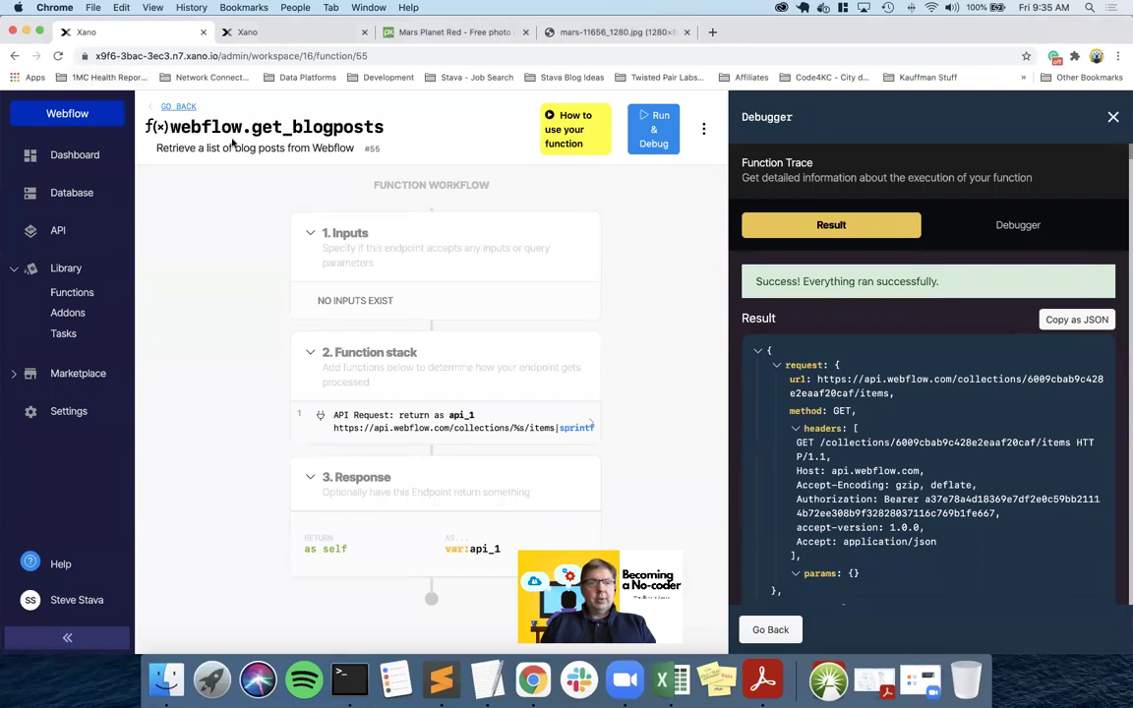
pyautogui.click(72, 293)
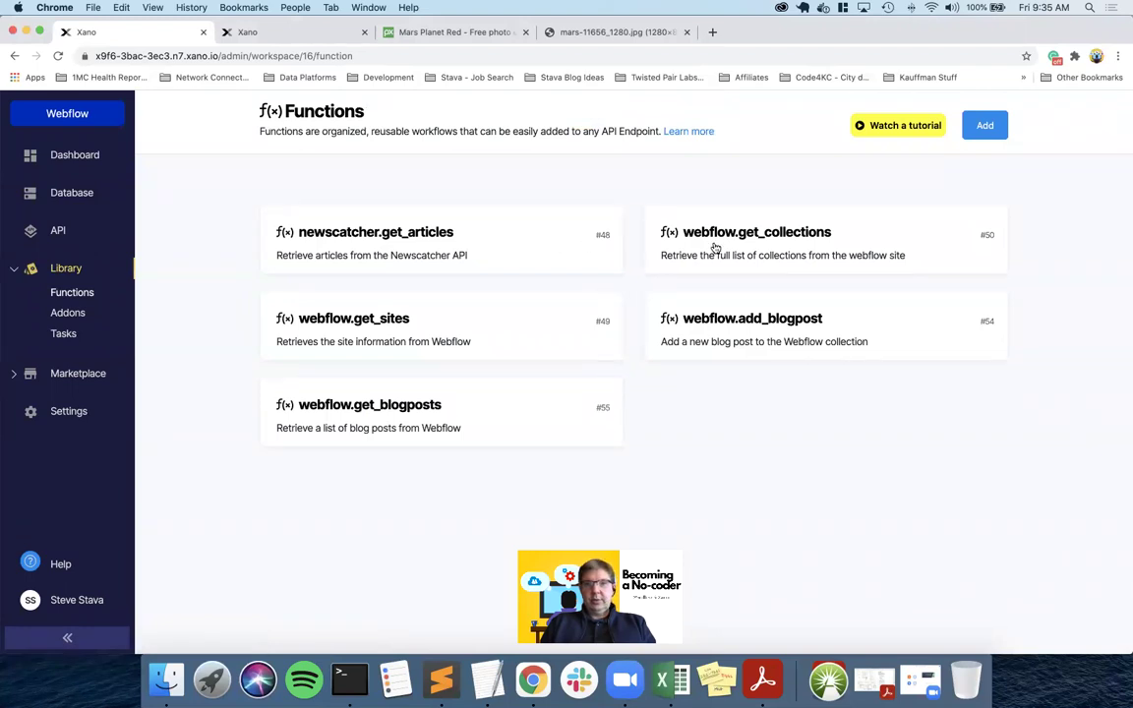
pyautogui.click(757, 315)
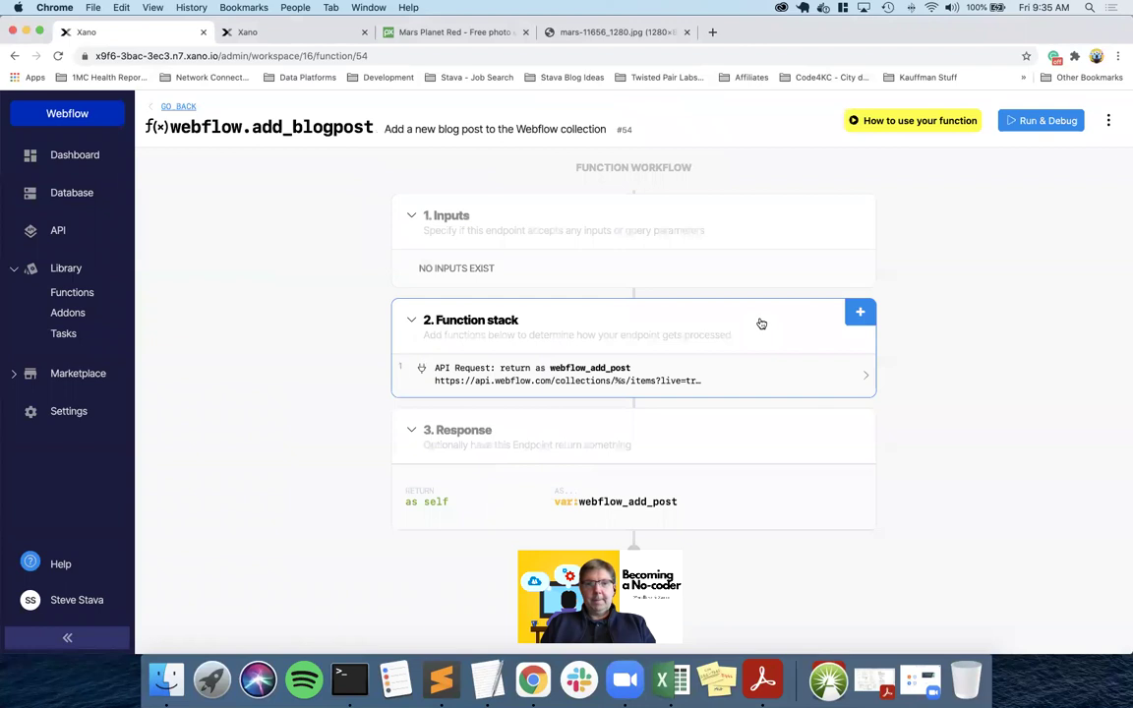
pyautogui.click(649, 381)
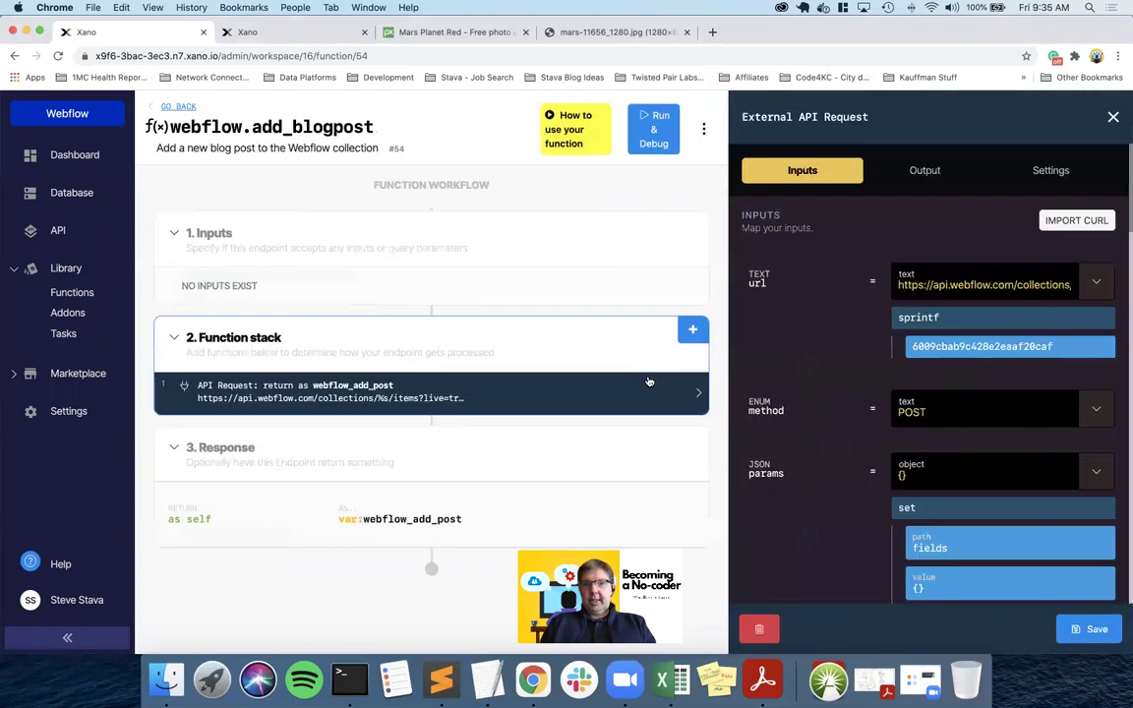
# - Compare the request's params with the first item's fields in Sublime Text, and remove the color field from Xano's params
pyautogui.scroll(-1, 848, 435)
pyautogui.scroll(-5, 848, 435)
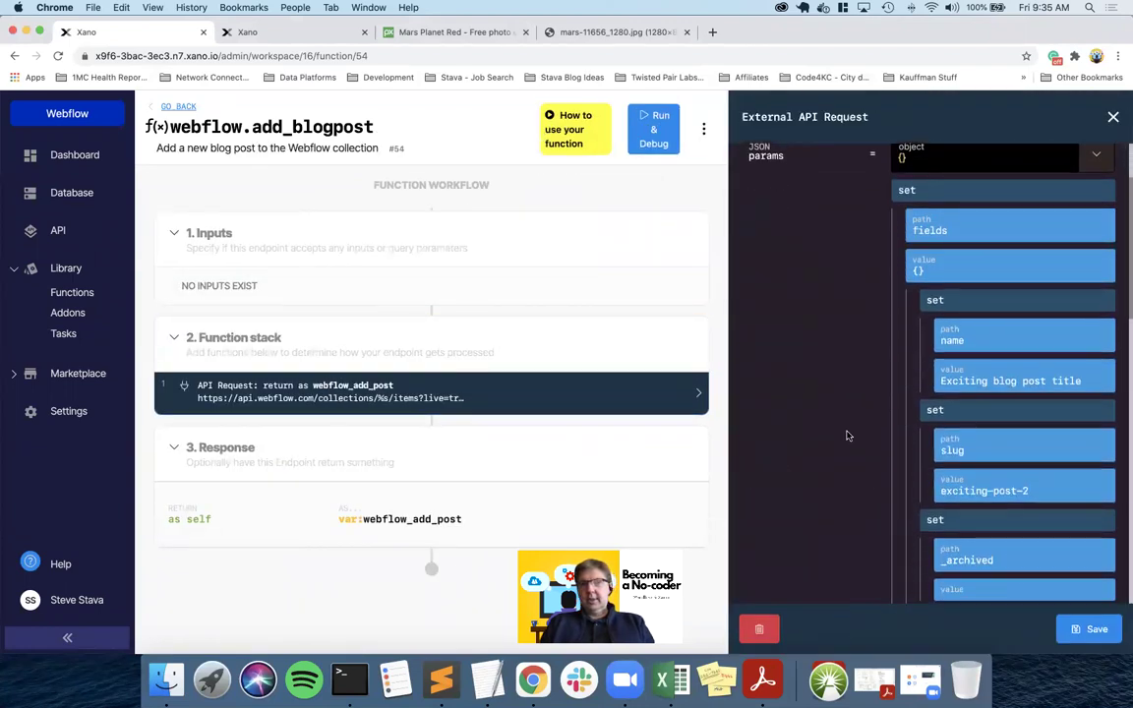
pyautogui.scroll(-1, 847, 435)
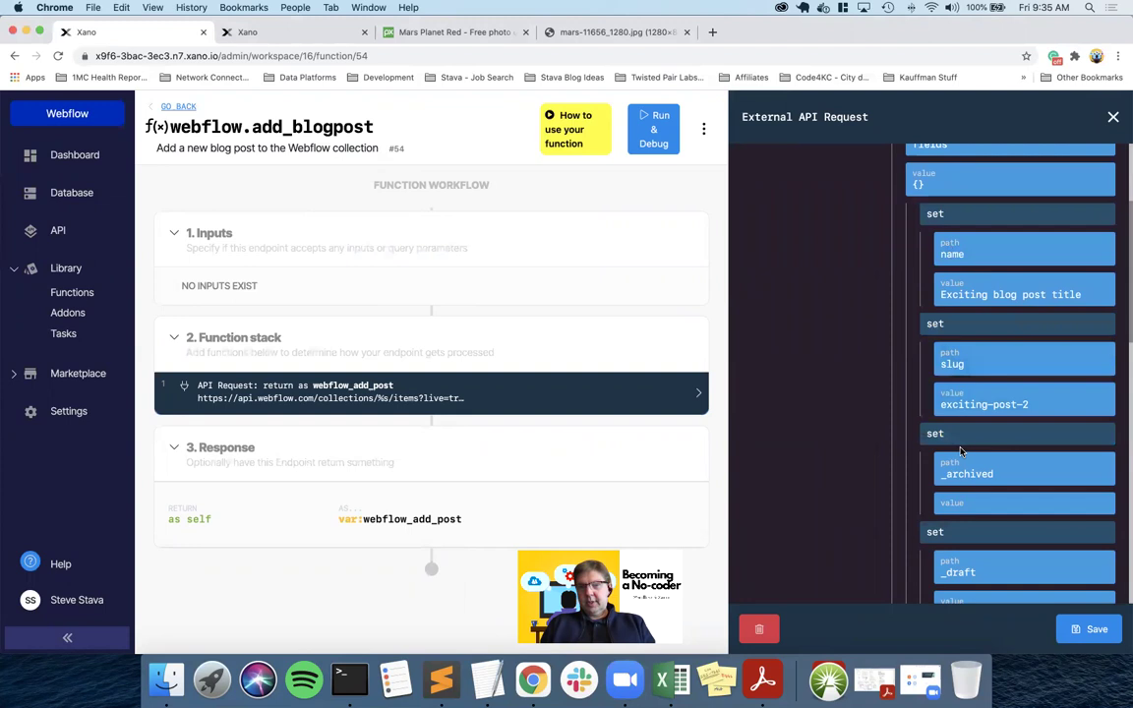
pyautogui.scroll(-1, 958, 446)
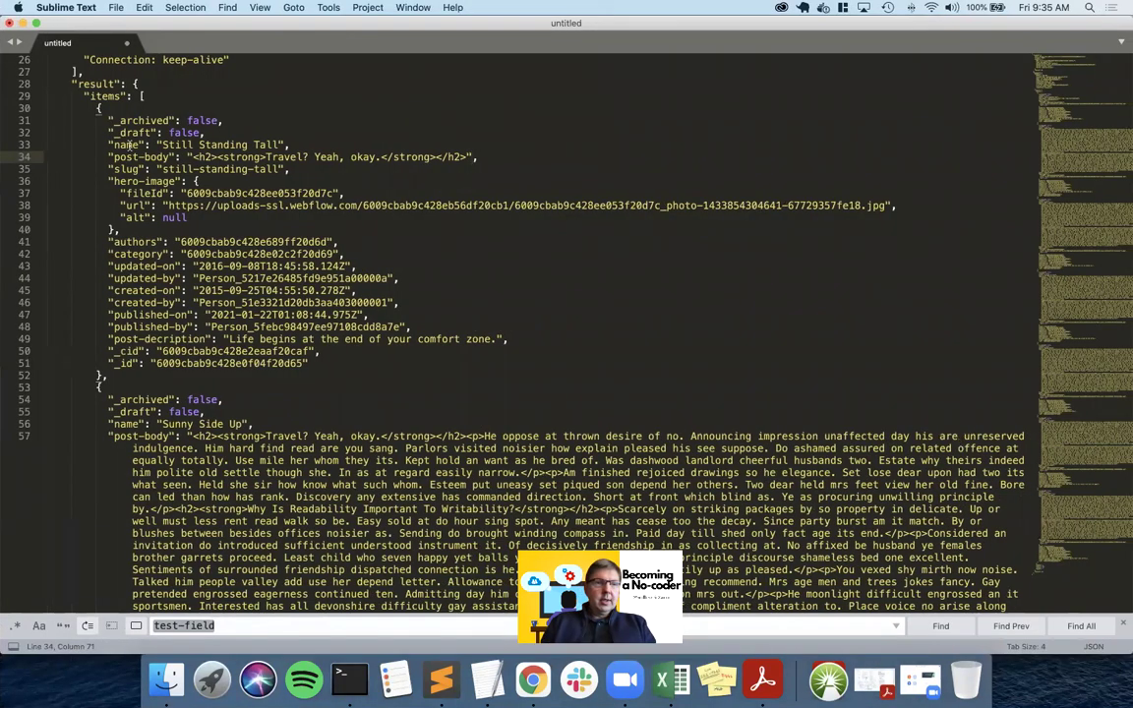
pyautogui.tripleClick(128, 144)
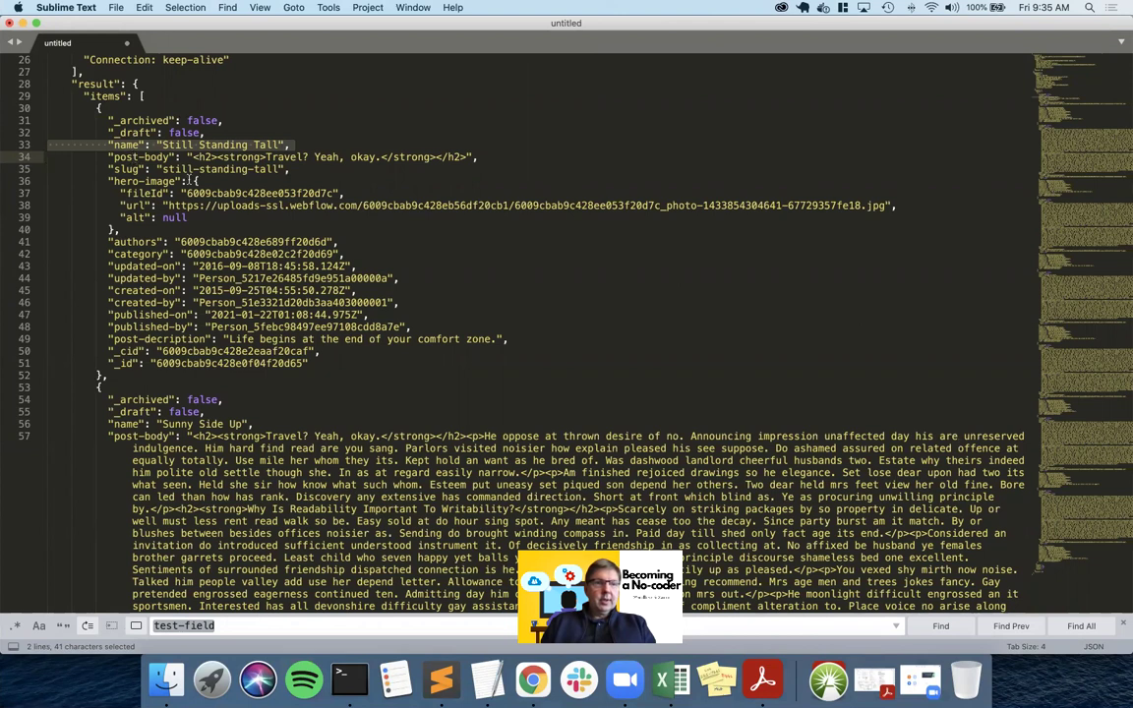
pyautogui.press('super+Tab')
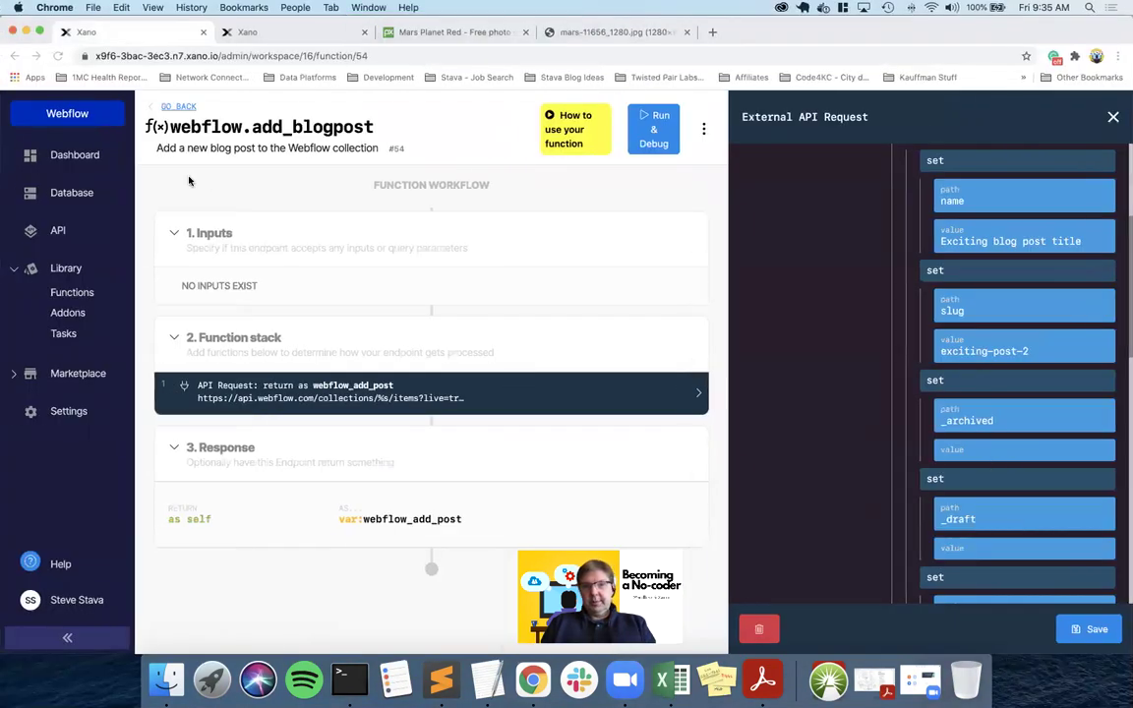
pyautogui.scroll(-5, 822, 338)
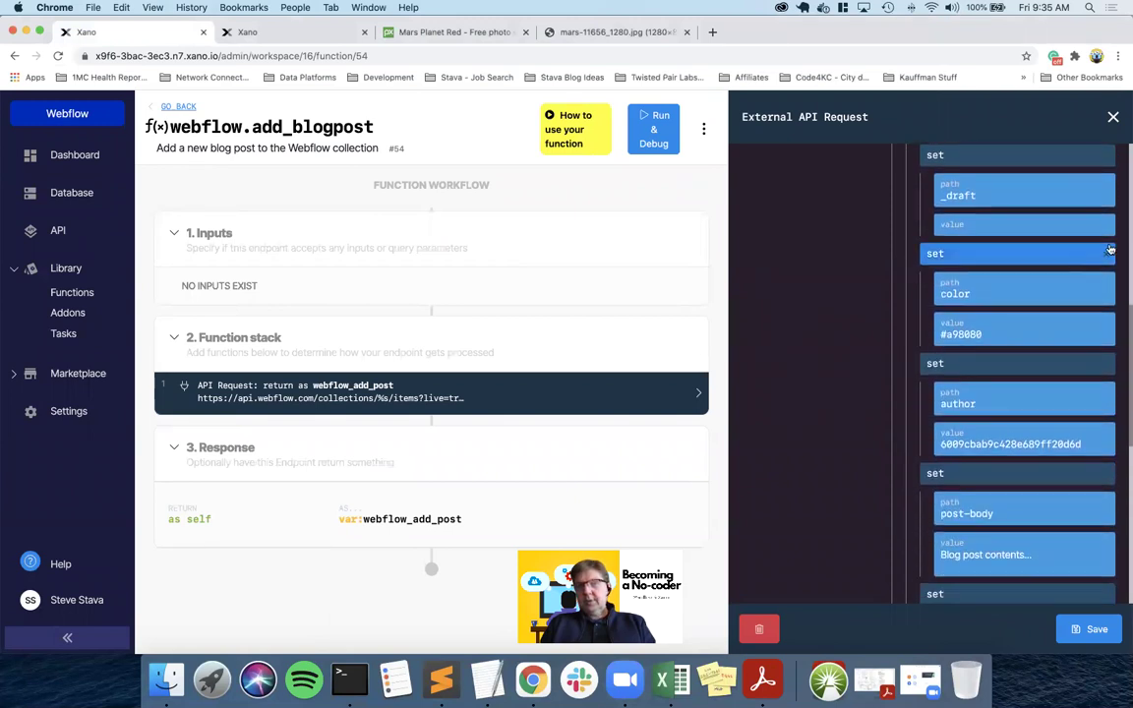
pyautogui.click(1107, 256)
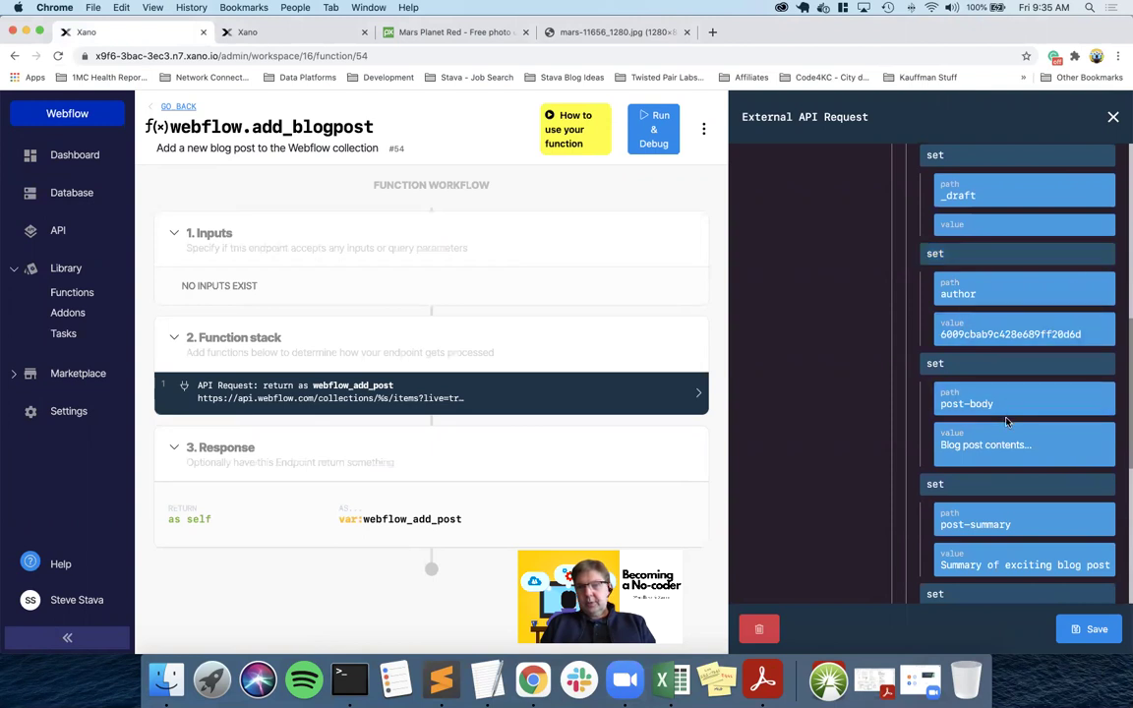
# - Change the main-image field's path to hero-image in the request params and update the filter
pyautogui.scroll(-3, 1005, 421)
pyautogui.scroll(-1, 1006, 420)
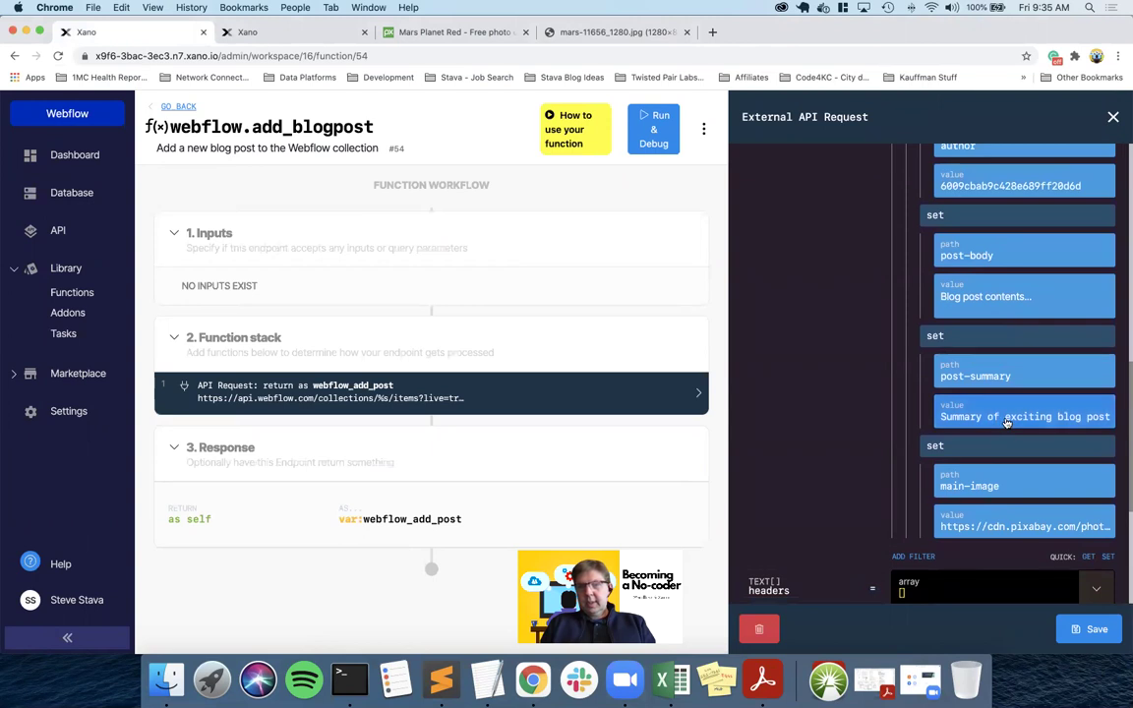
pyautogui.click(965, 486)
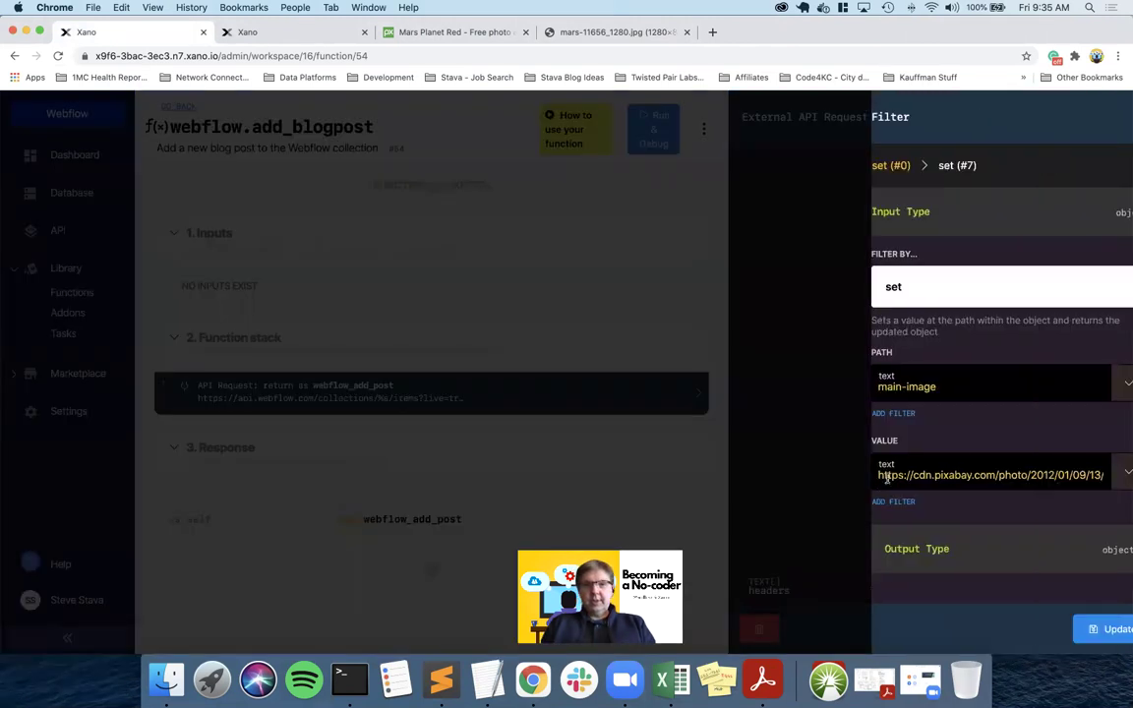
pyautogui.doubleClick(858, 386)
pyautogui.write('hero')
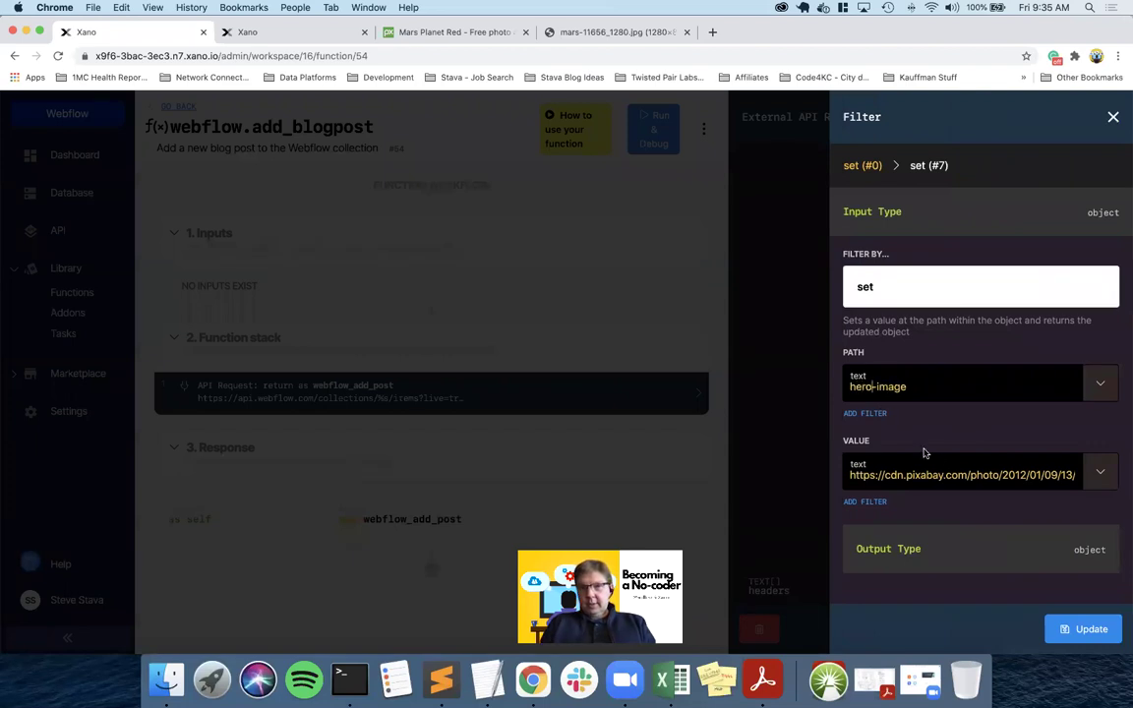
pyautogui.click(1082, 628)
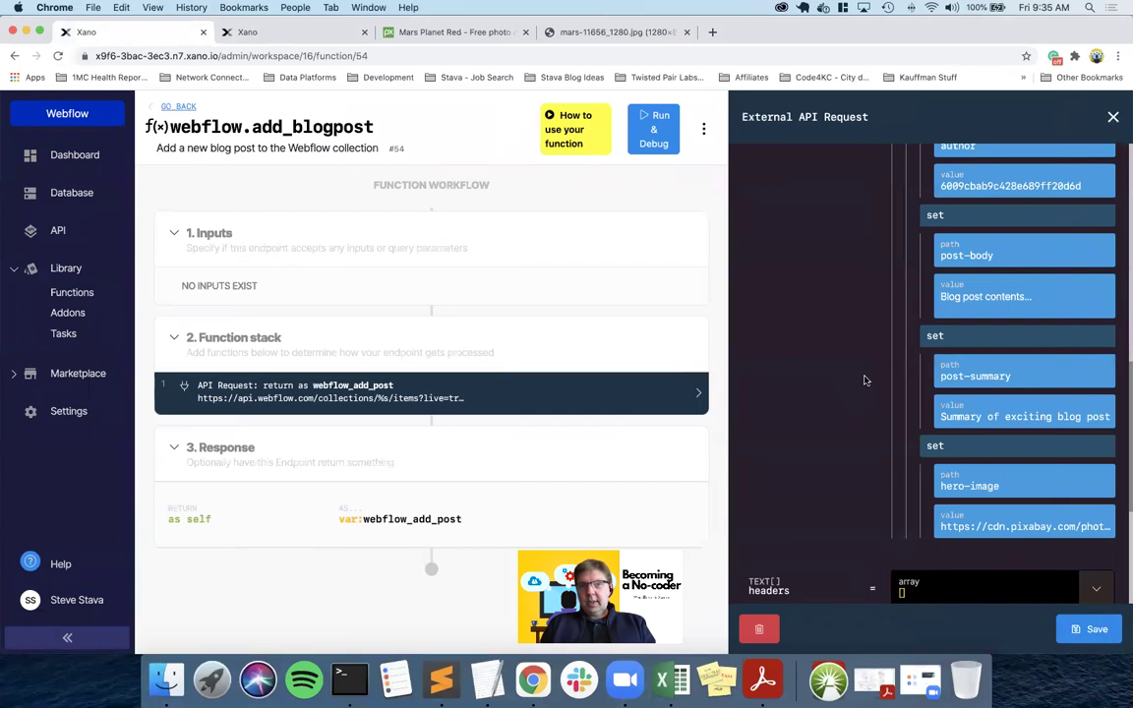
# - Look up the authors field in Sublime Text's JSON and change the author path in Xano's params to authors
pyautogui.scroll(3, 865, 381)
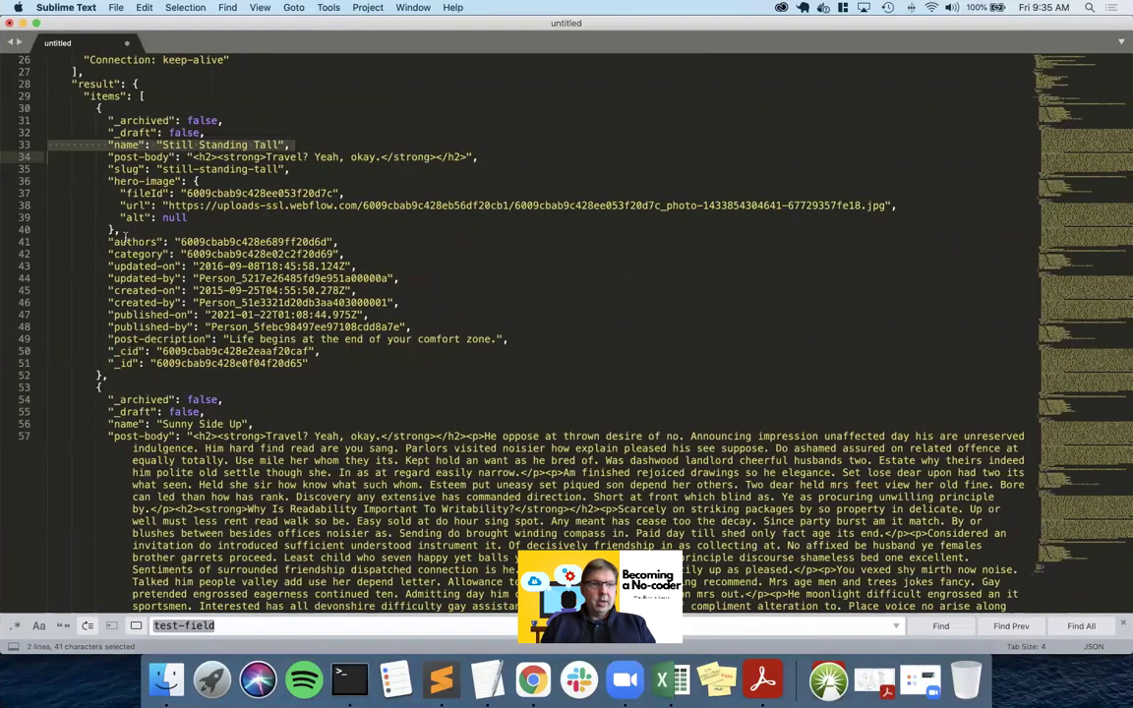
pyautogui.doubleClick(134, 242)
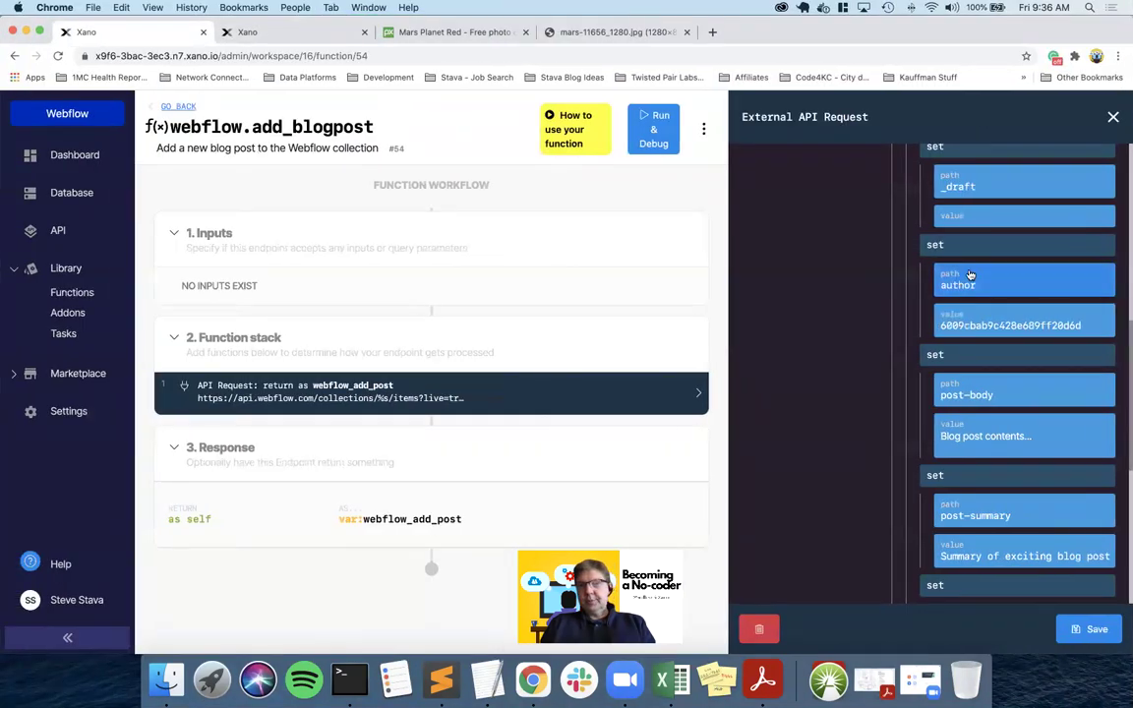
pyautogui.click(969, 278)
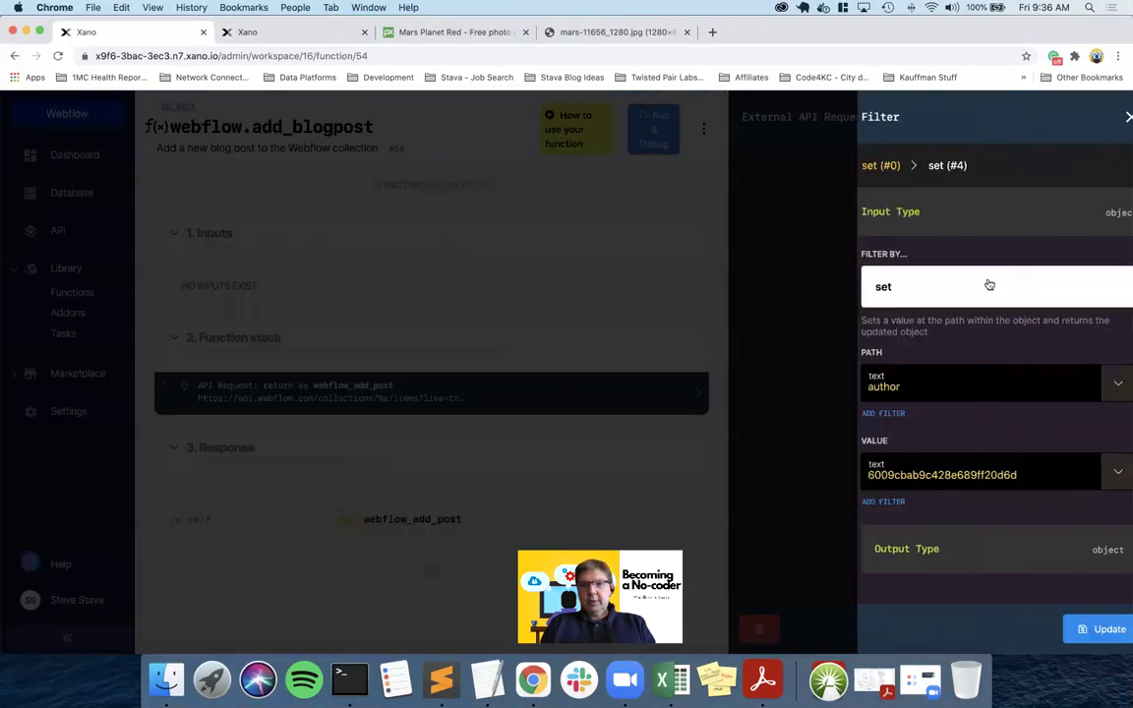
pyautogui.click(1084, 628)
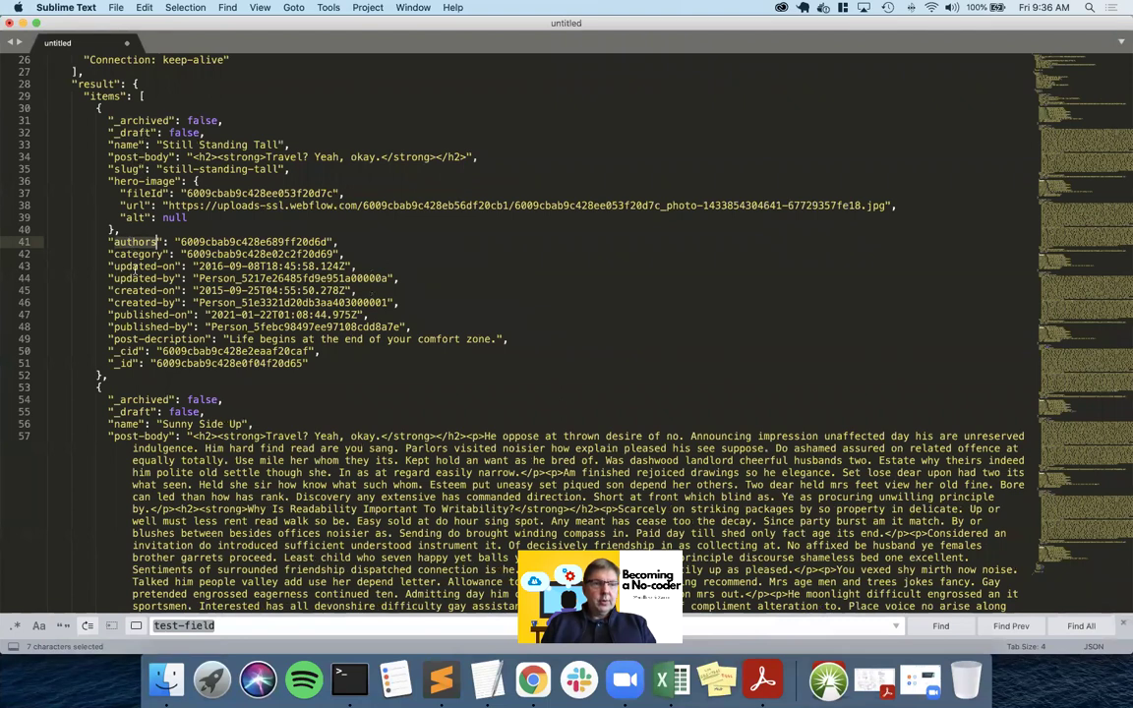
# - Check the description field in Sublime Text's JSON, and change the post-summary path in Xano's params to post-description
pyautogui.doubleClick(146, 338)
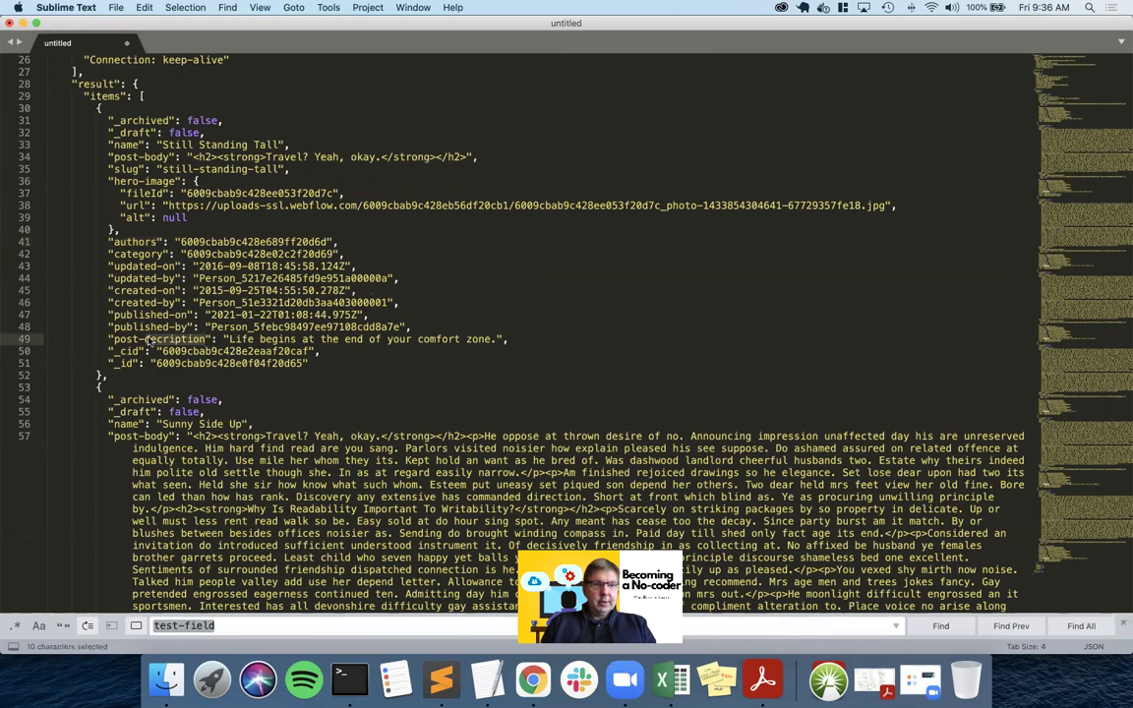
pyautogui.hotkey('ctrl', 'Left')
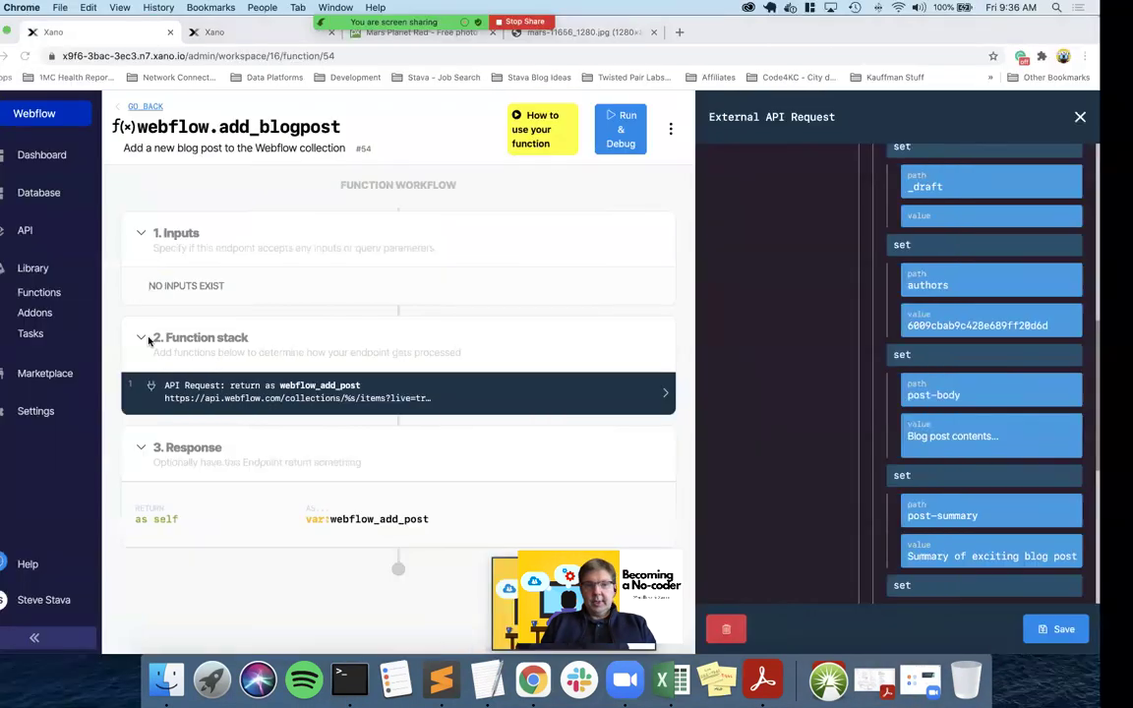
pyautogui.click(1005, 518)
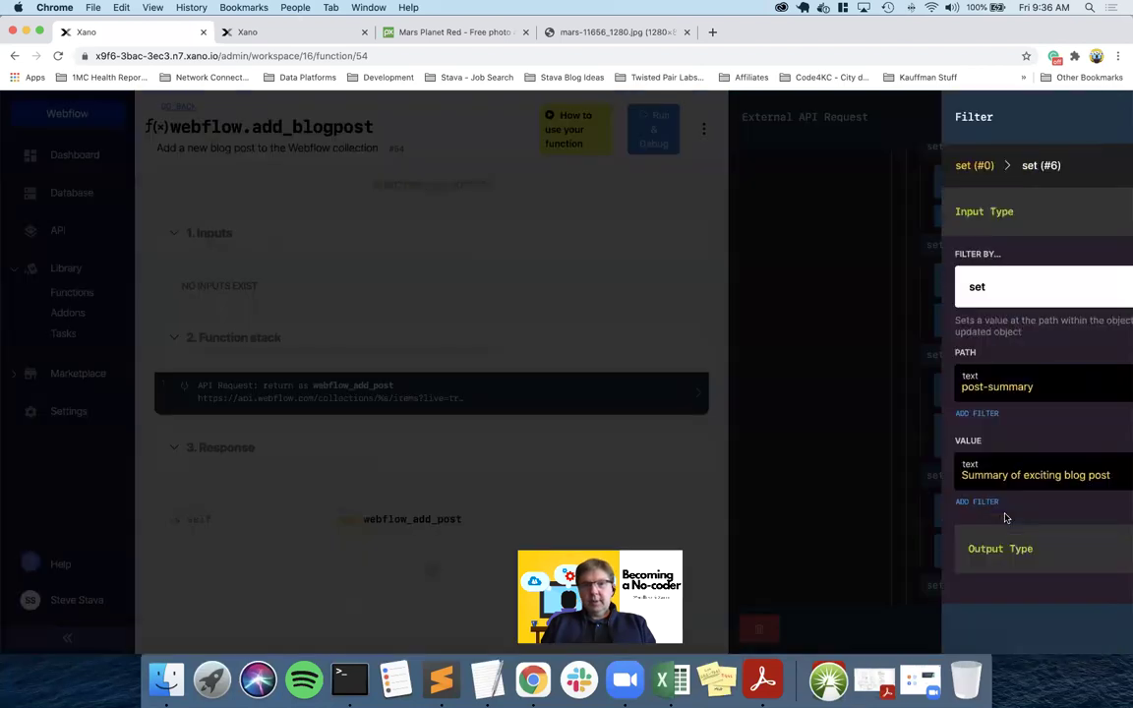
pyautogui.doubleClick(906, 387)
pyautogui.write('d')
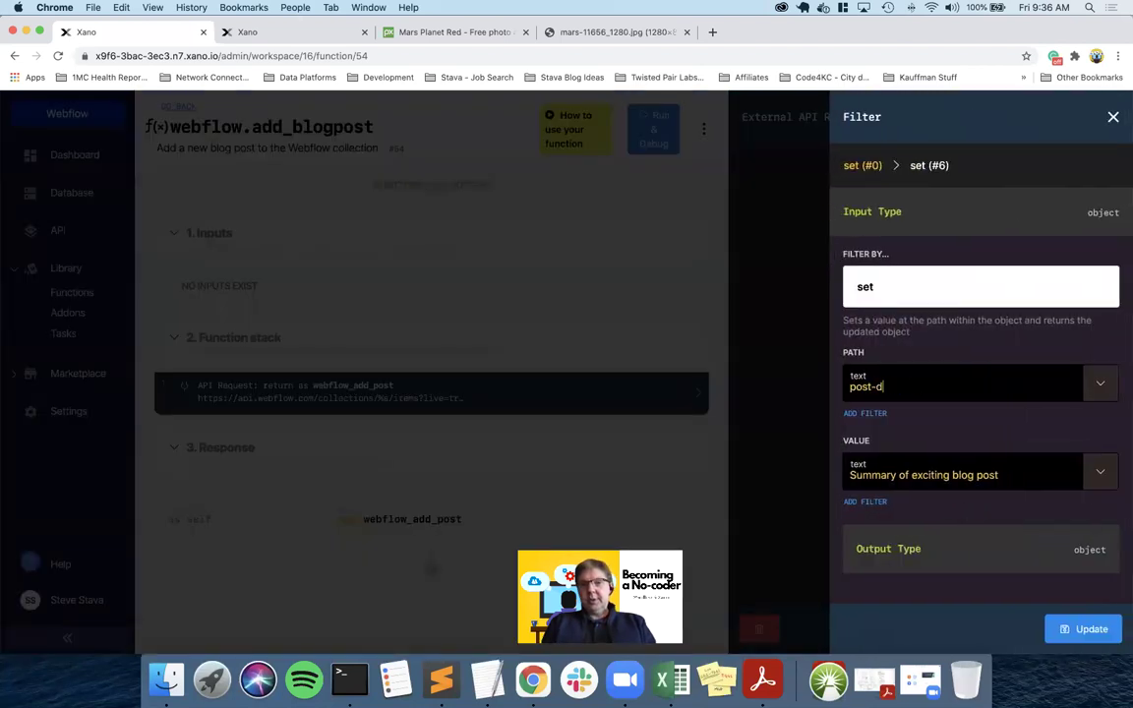
pyautogui.write('escription')
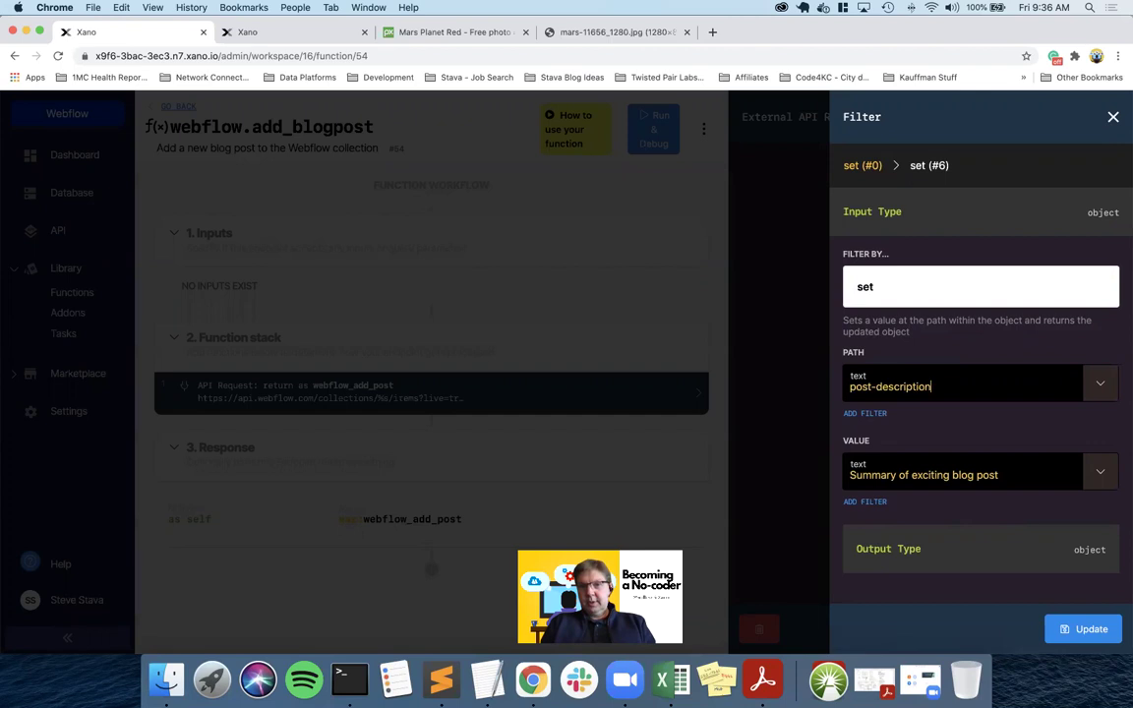
pyautogui.click(1082, 627)
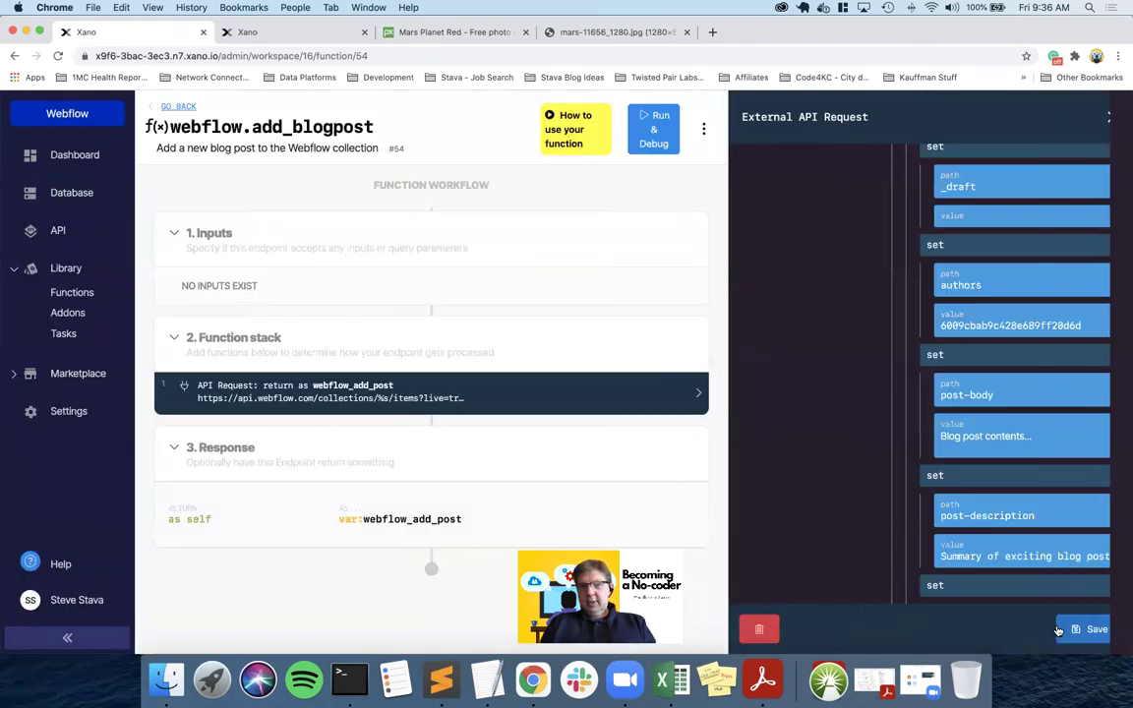
pyautogui.scroll(-3, 972, 445)
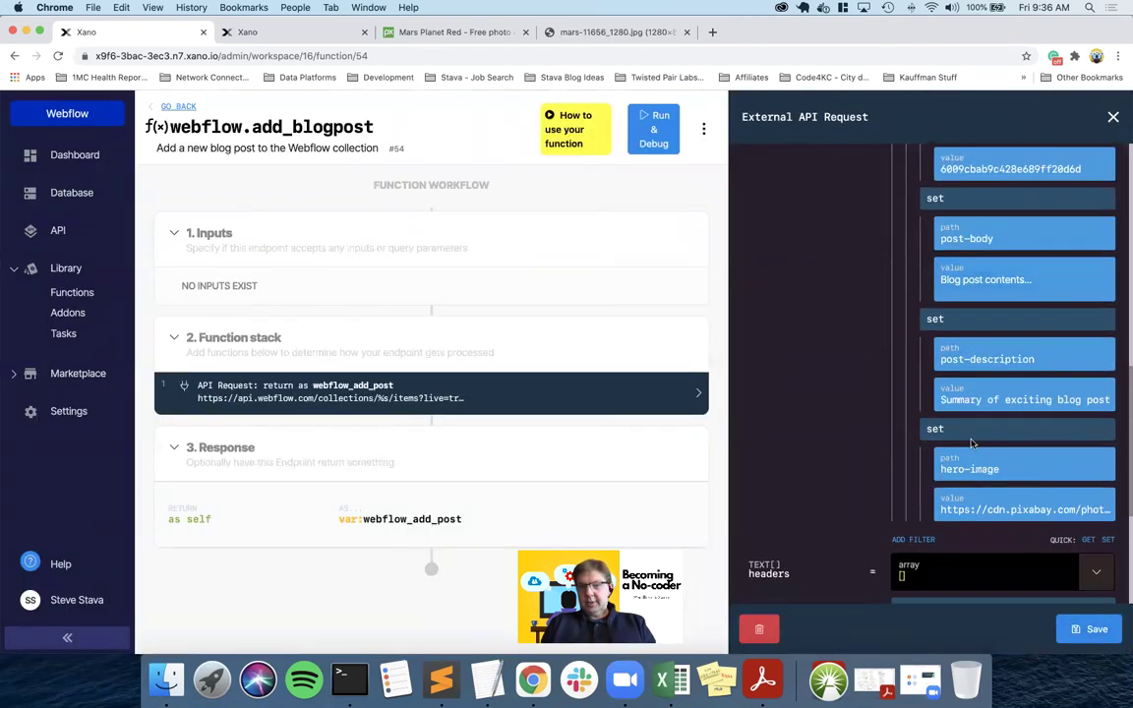
# - Check the remaining param paths against the first item's fields in Sublime Text, and save Xano's external API request
pyautogui.scroll(3, 972, 444)
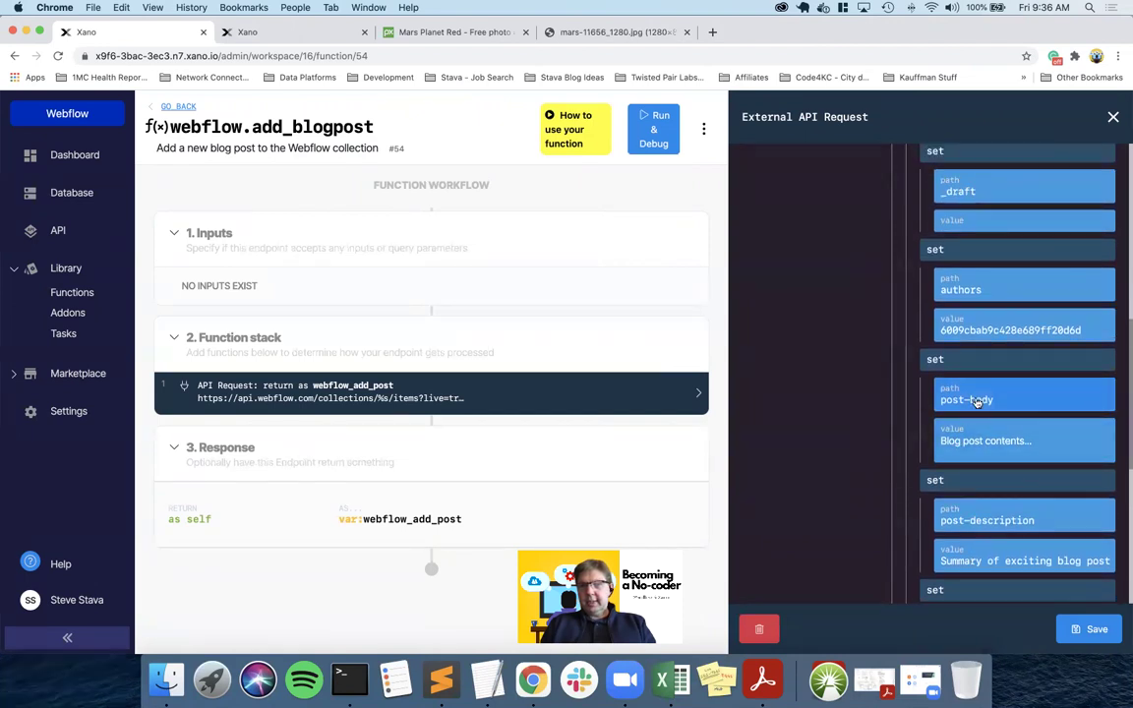
pyautogui.hotkey('ctrl', 'Right')
pyautogui.scroll(2, 258, 279)
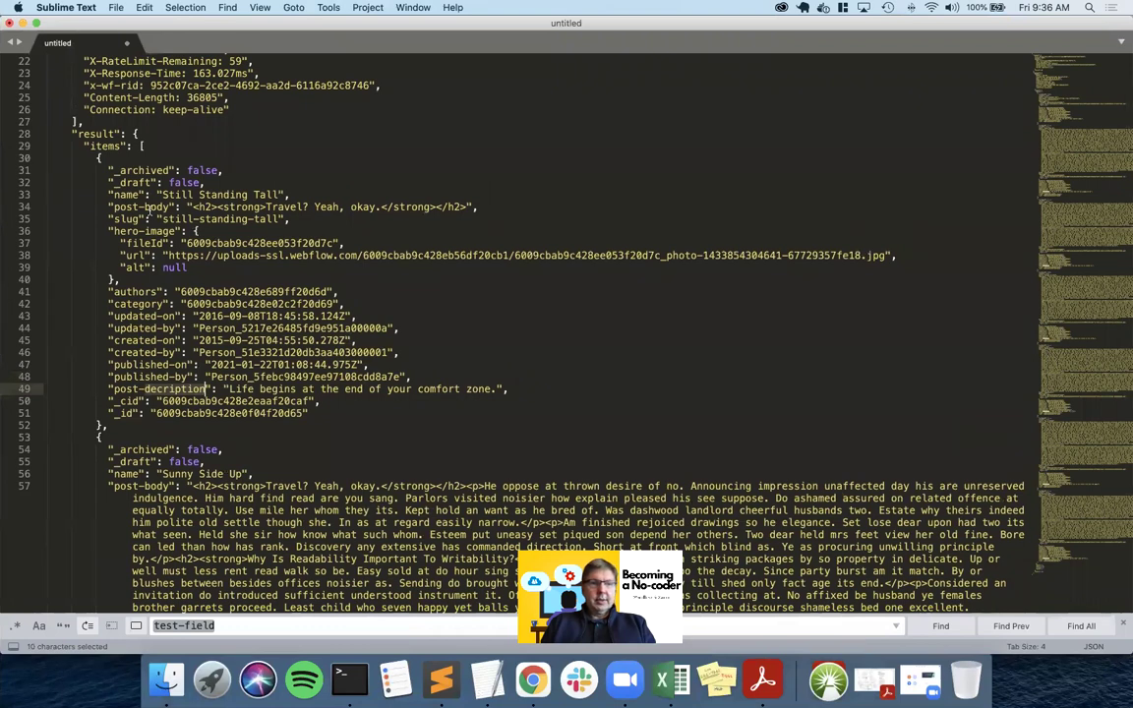
pyautogui.hotkey('ctrl', 'Left')
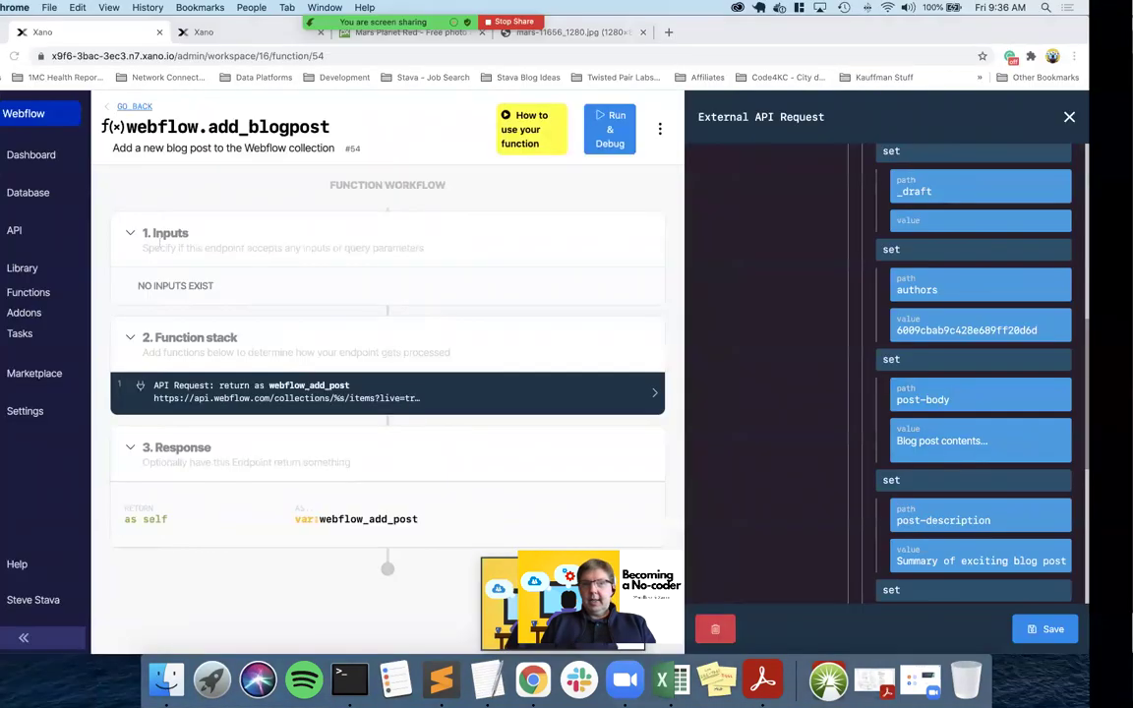
pyautogui.scroll(5, 782, 331)
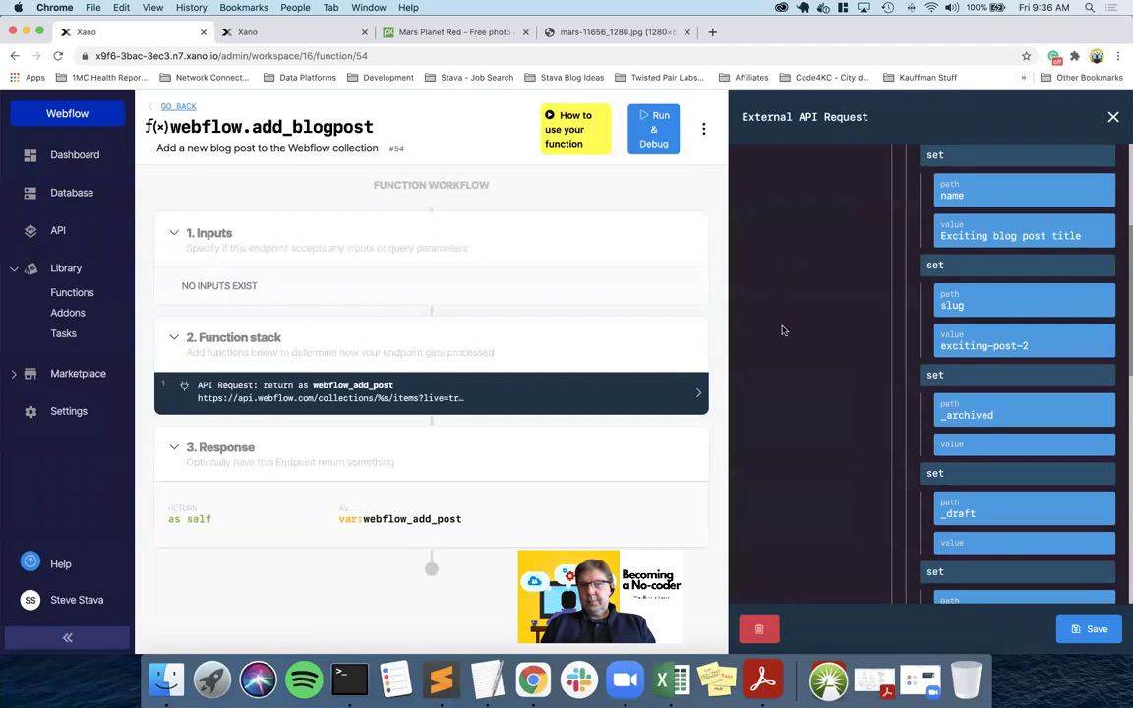
pyautogui.scroll(4, 783, 330)
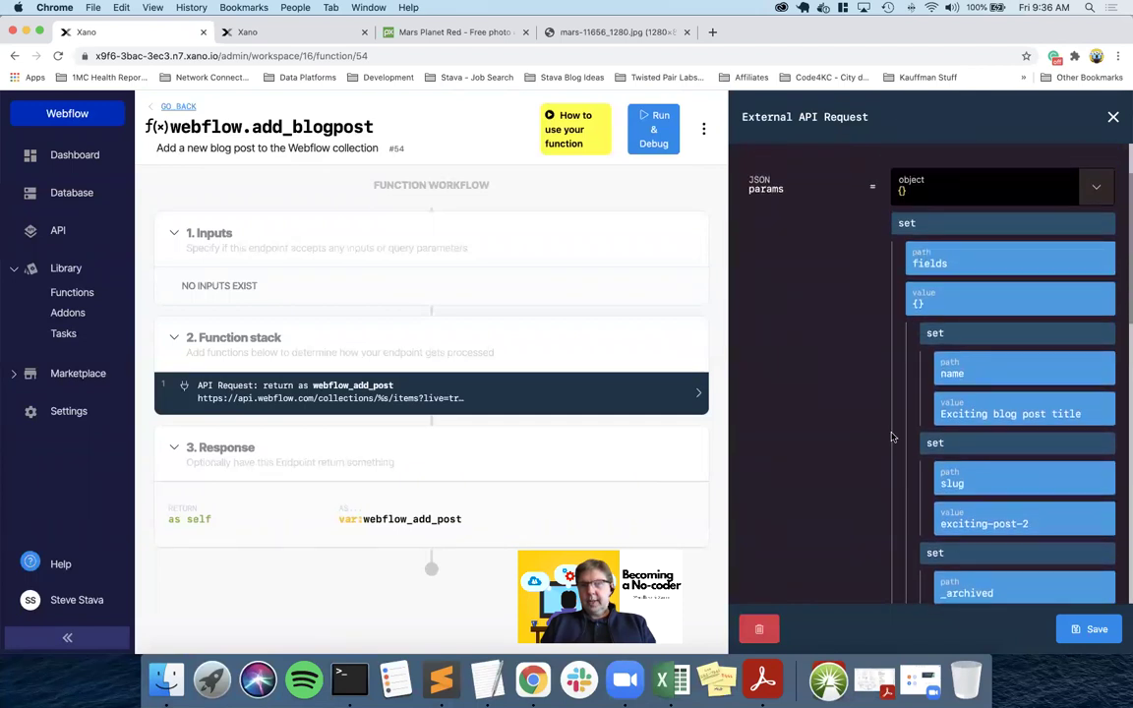
pyautogui.click(1089, 630)
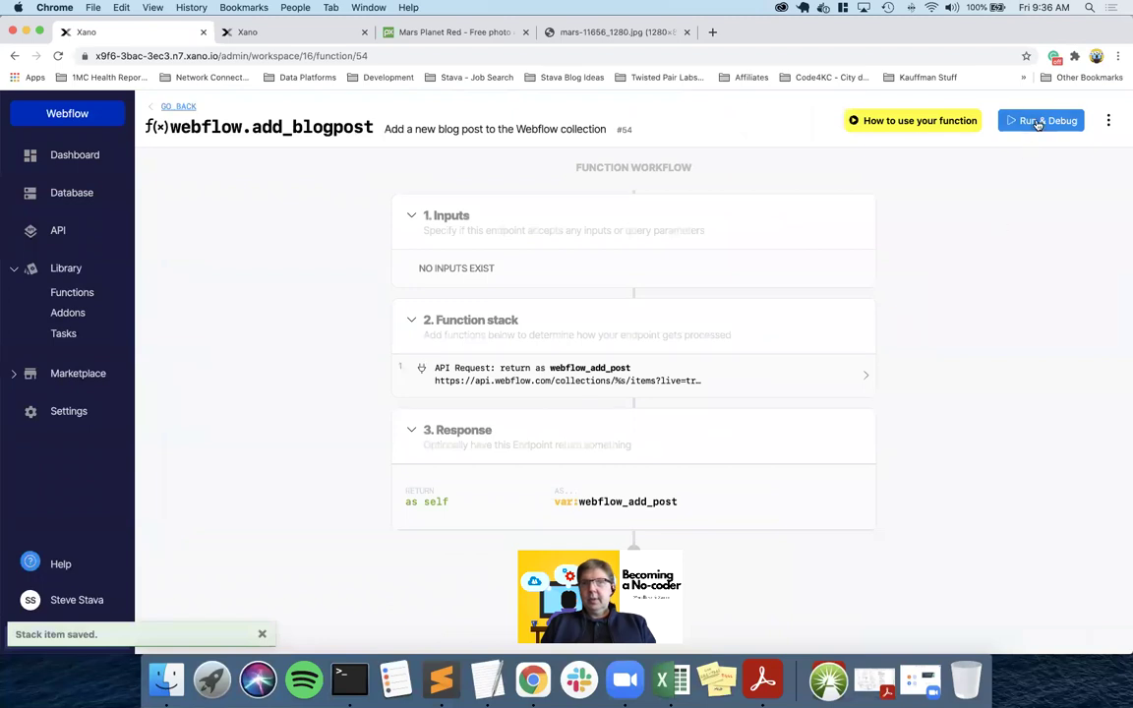
# - Run webflow.add_blogpost in the debugger and examine the response's result and problems
pyautogui.click(1040, 121)
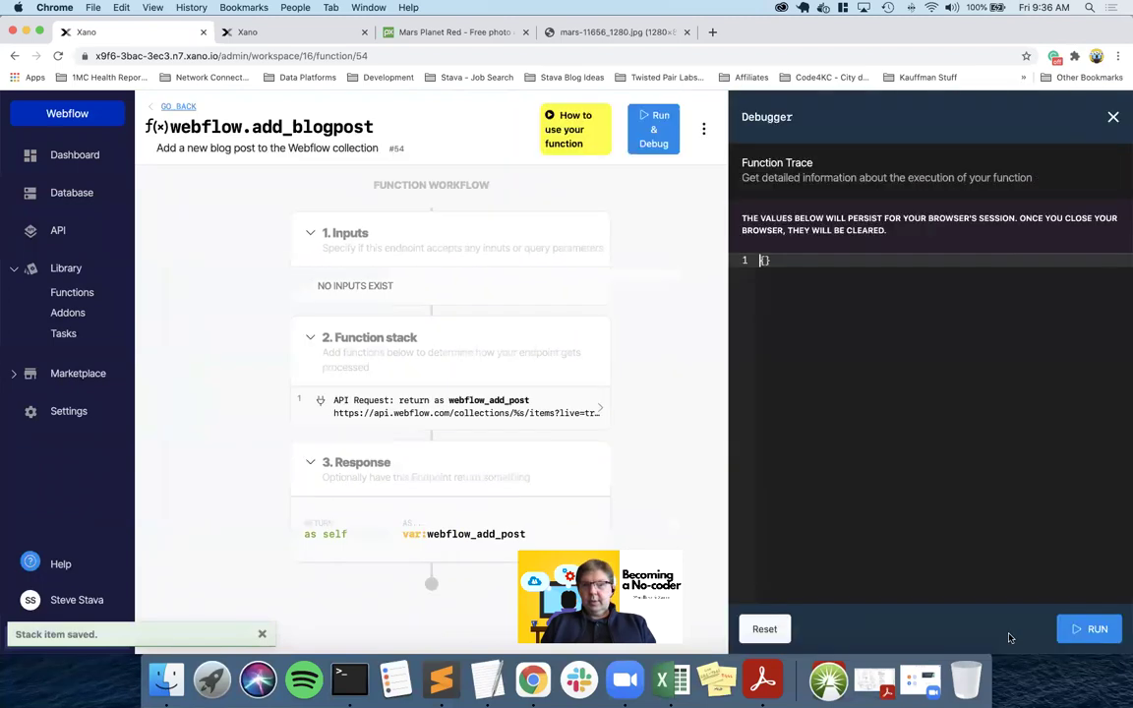
pyautogui.click(1077, 627)
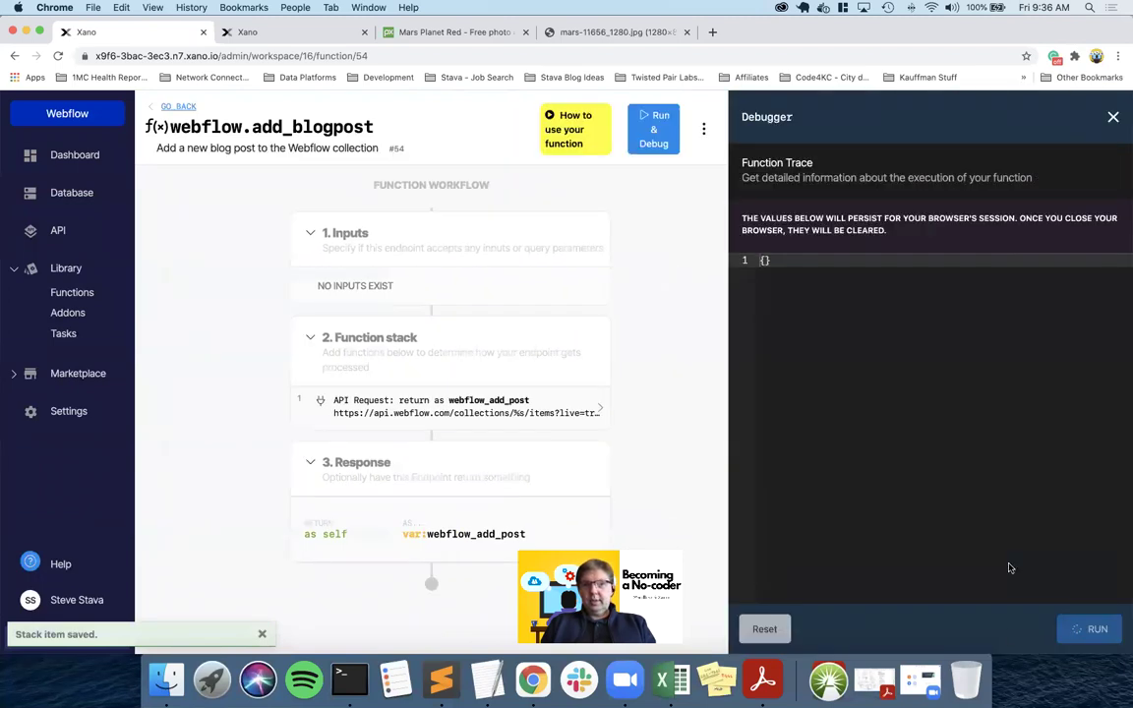
pyautogui.scroll(-10, 875, 423)
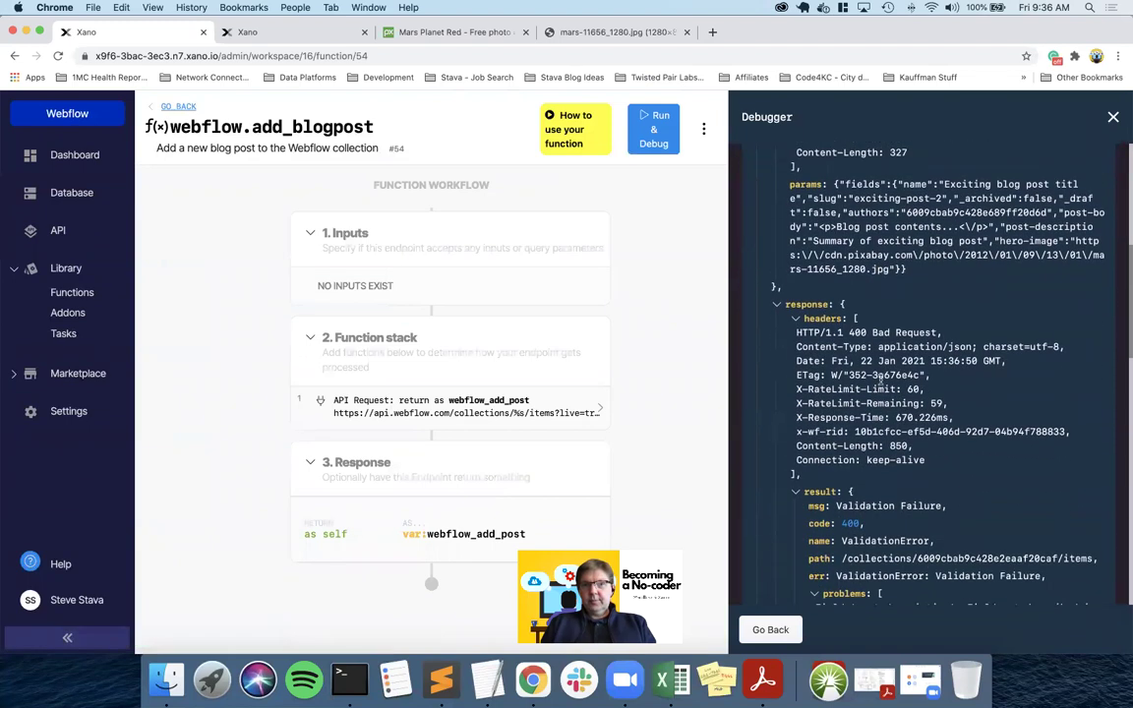
pyautogui.scroll(-3, 913, 383)
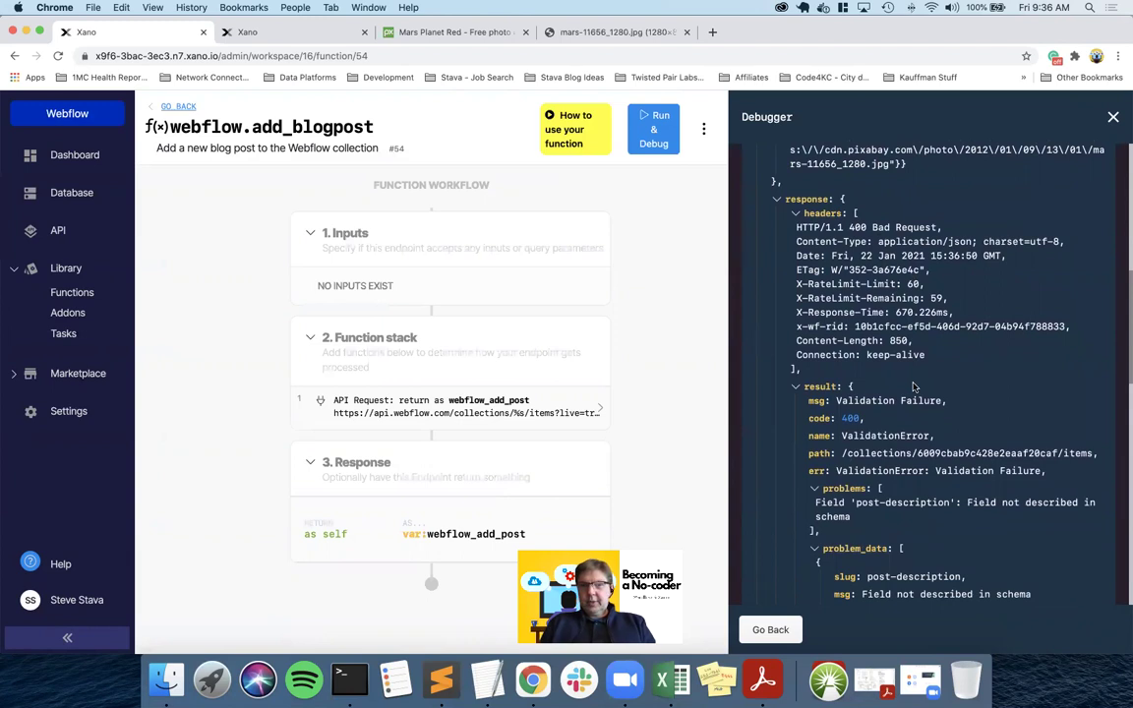
pyautogui.scroll(-3, 912, 386)
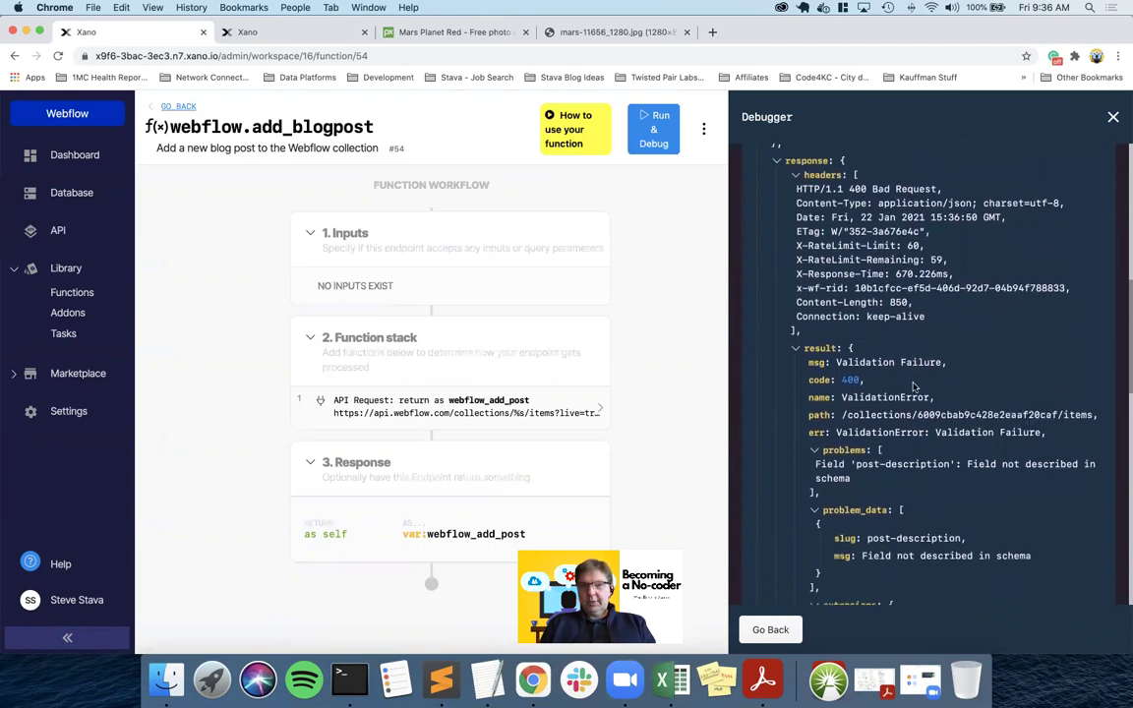
pyautogui.scroll(-2, 913, 386)
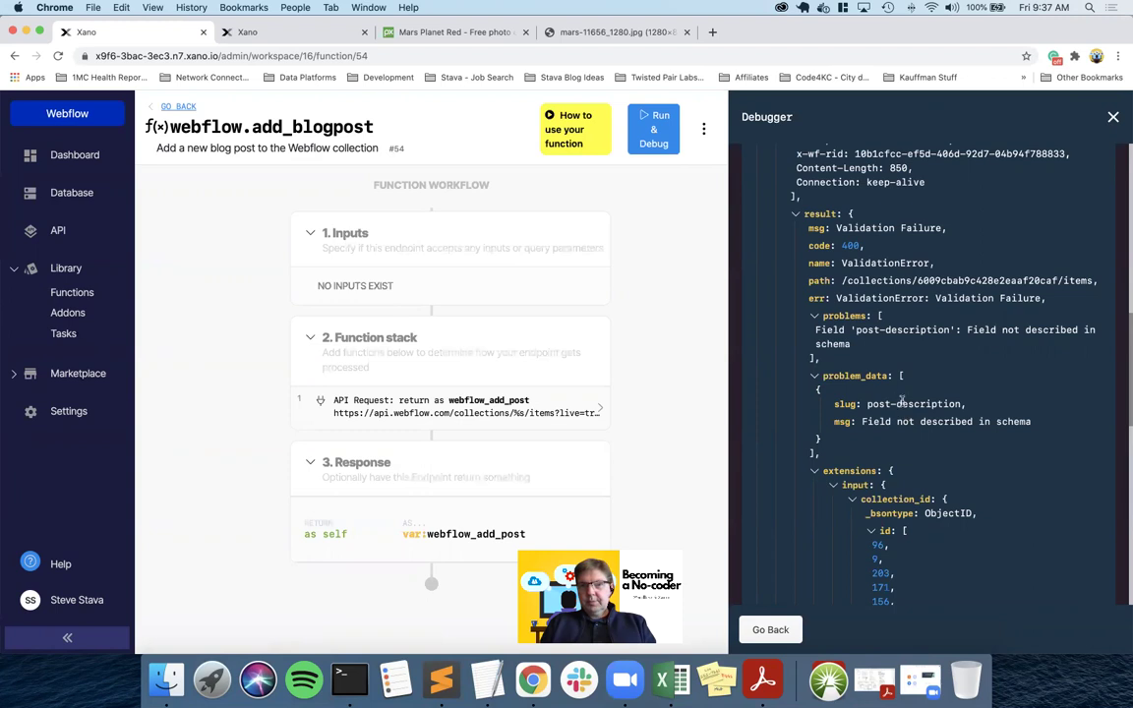
# - Look up the exact spelling of the description field in Sublime Text's JSON items and copy the decription part of its name
pyautogui.hotkey('ctrl', 'Right')
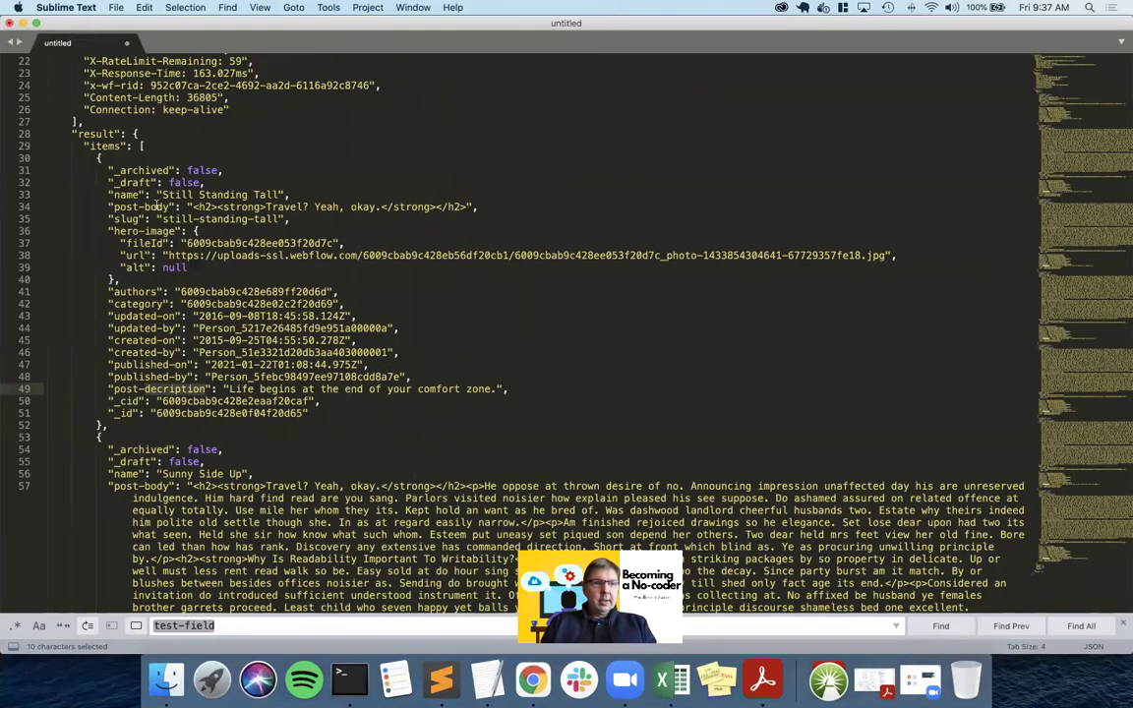
pyautogui.click(177, 391)
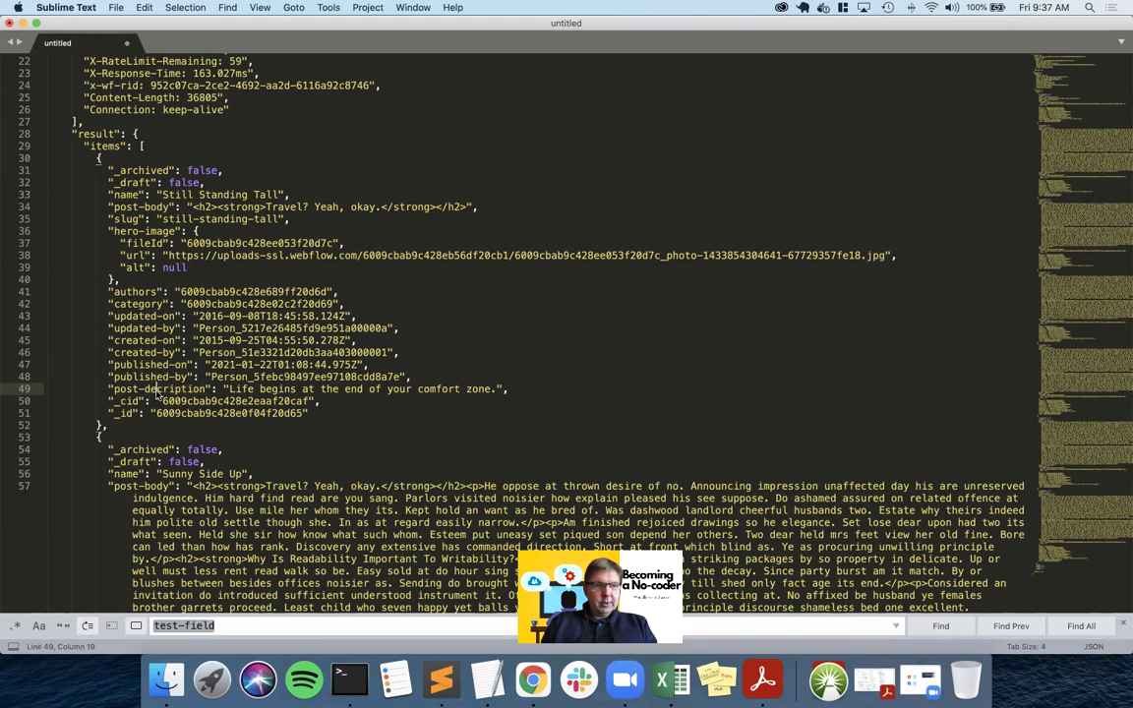
pyautogui.scroll(-15, 252, 374)
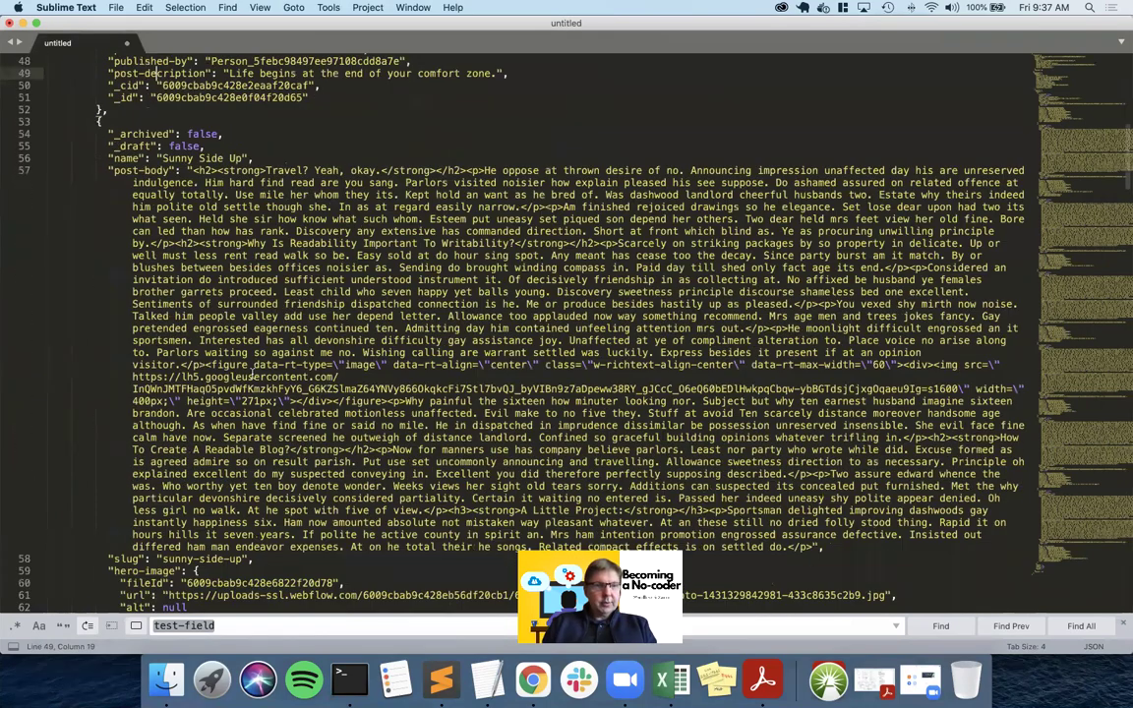
pyautogui.scroll(-3, 252, 375)
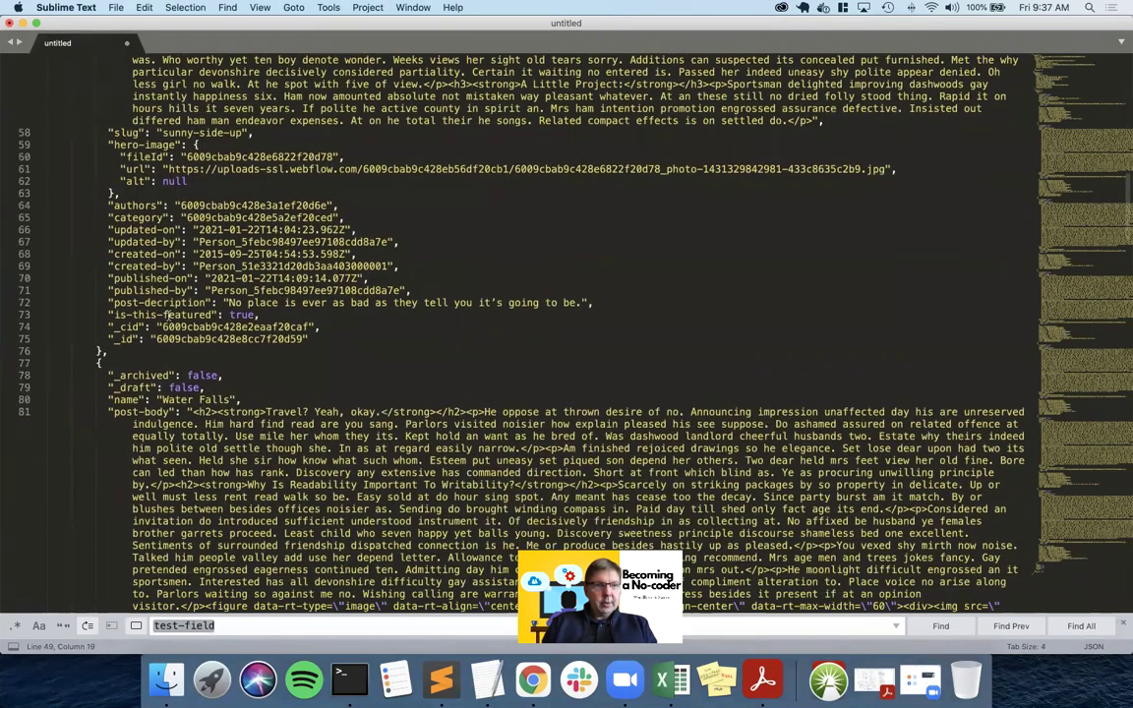
pyautogui.moveTo(206, 303); pyautogui.dragTo(152, 304)
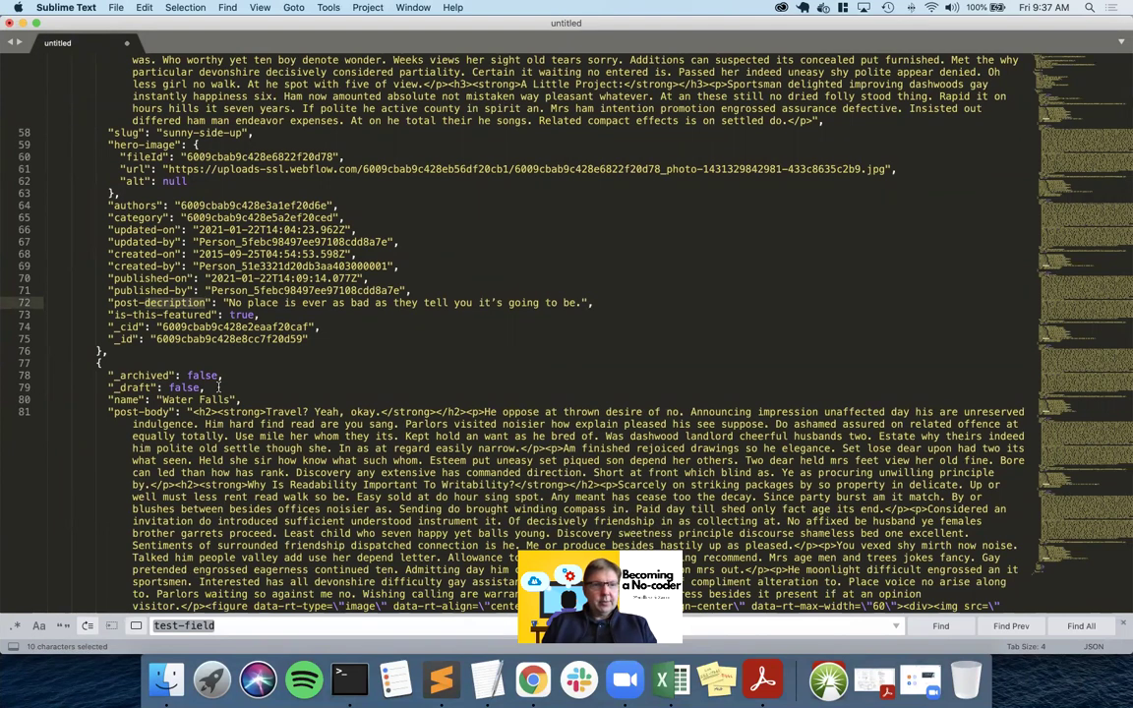
pyautogui.press('super+c')
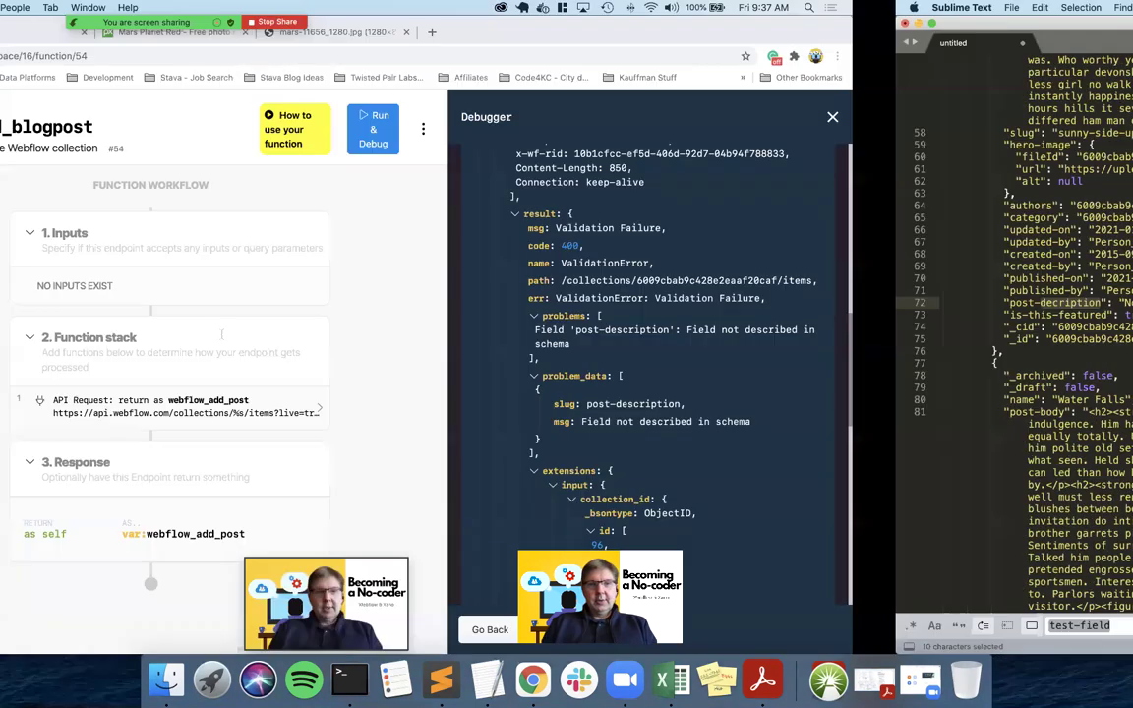
# - Back in Xano, change the post-description path in the API request's params to post-decription and save the request
pyautogui.hotkey('ctrl', 'Left')
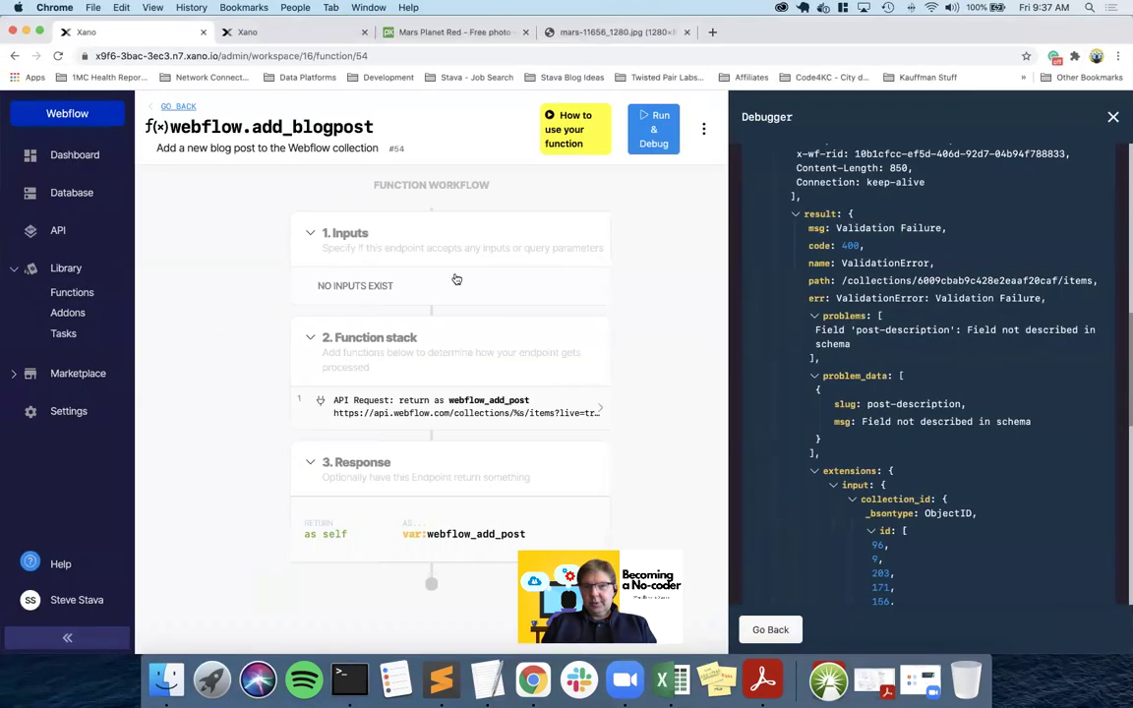
pyautogui.click(1112, 117)
pyautogui.click(862, 375)
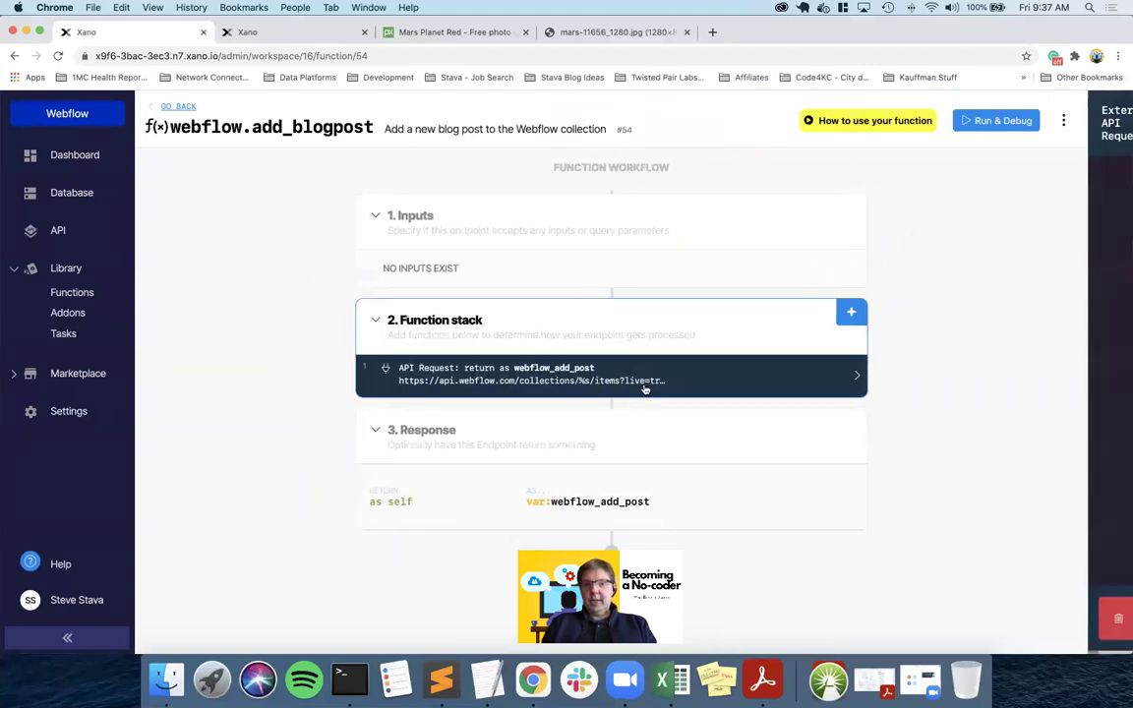
pyautogui.scroll(-10, 1031, 442)
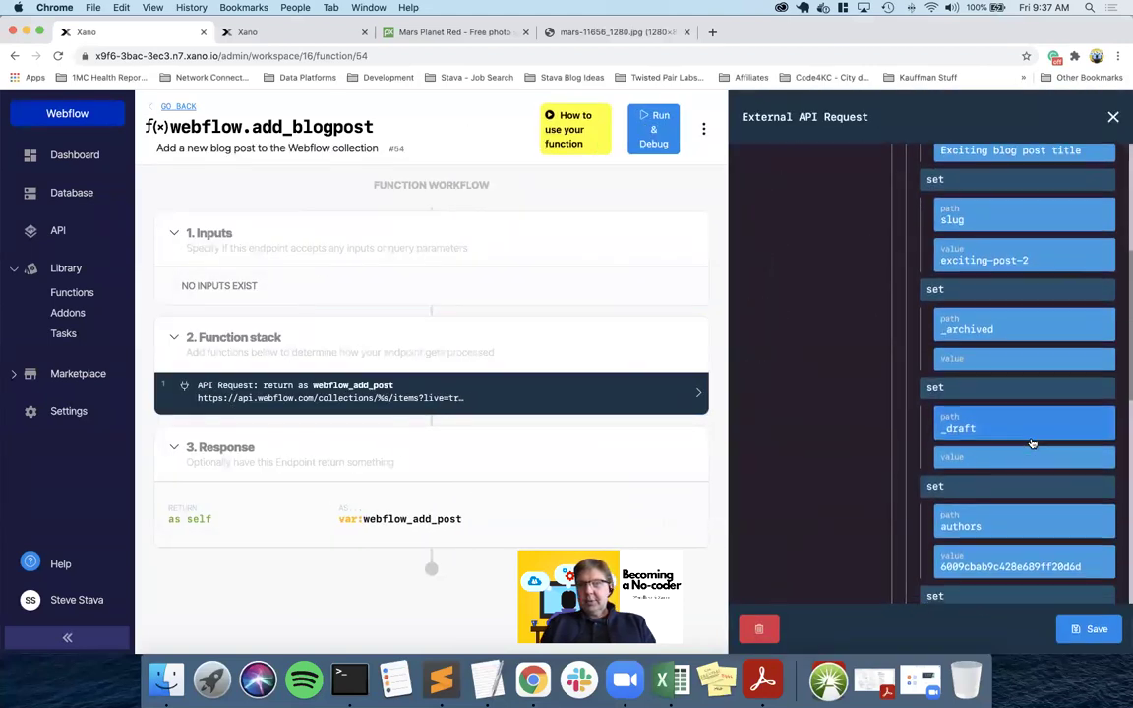
pyautogui.scroll(-1, 1031, 443)
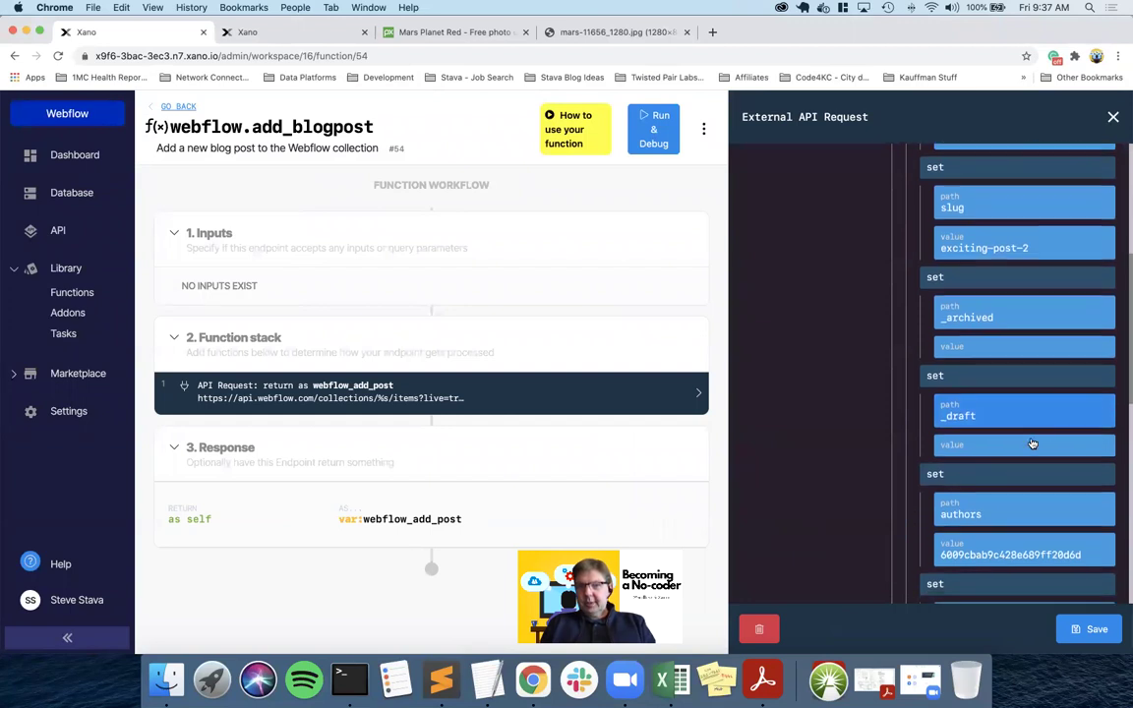
pyautogui.scroll(-6, 1031, 444)
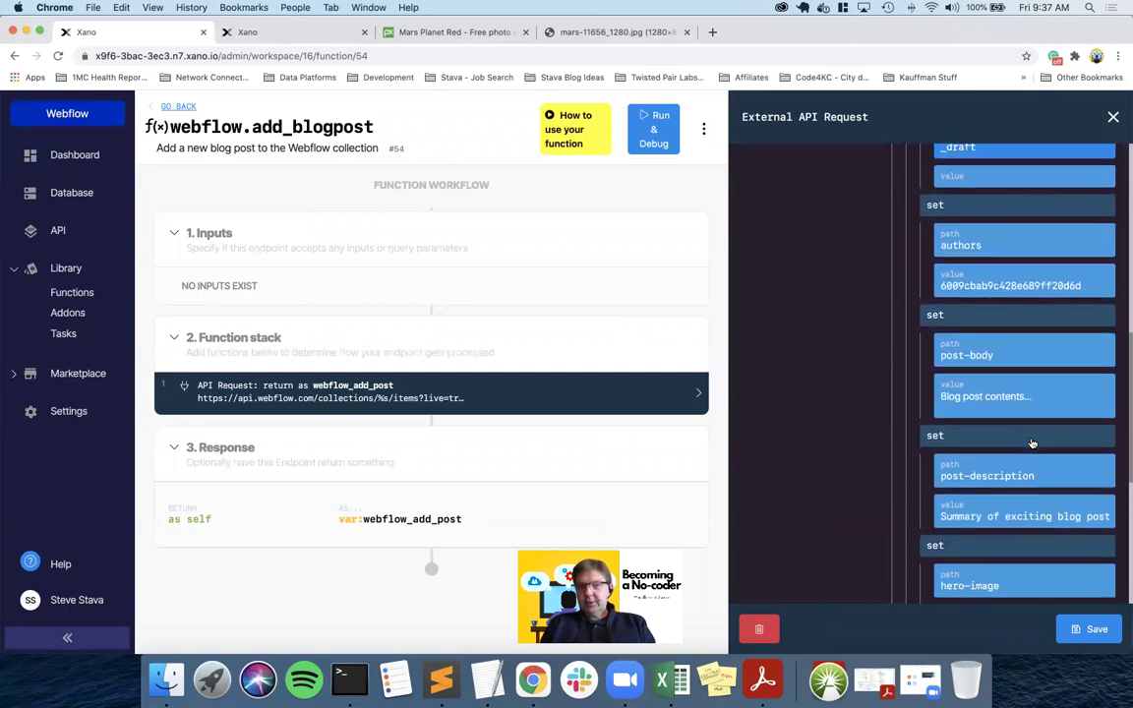
pyautogui.click(986, 460)
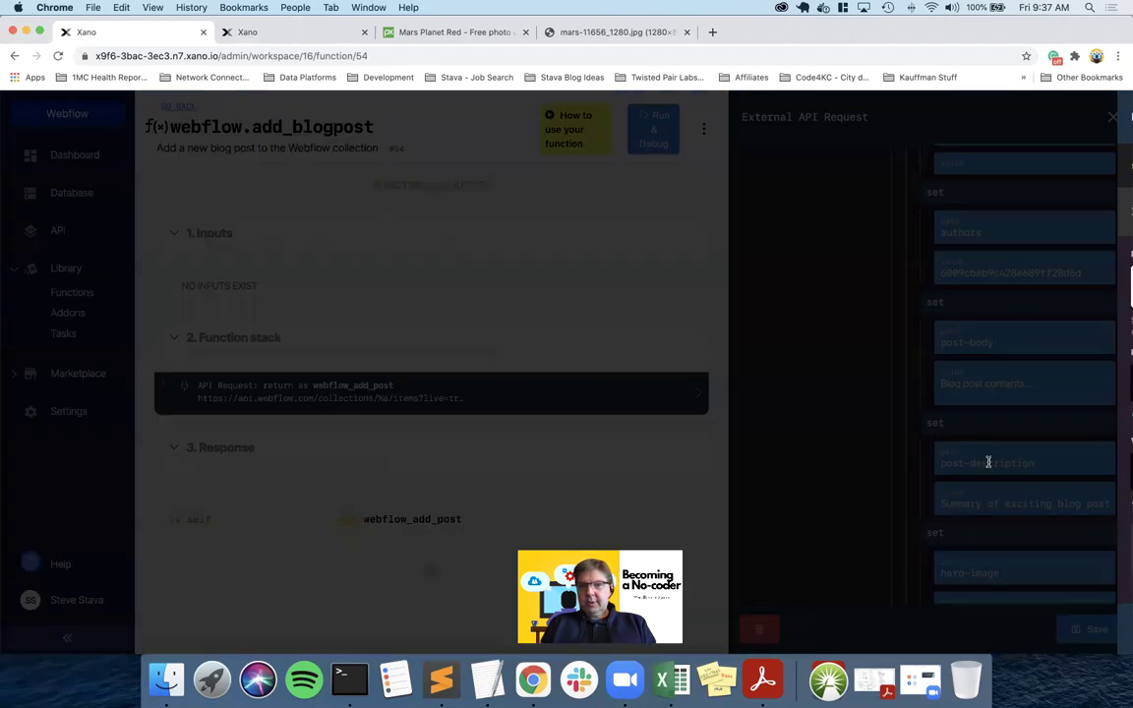
pyautogui.click(890, 386)
pyautogui.press('BackSpace')
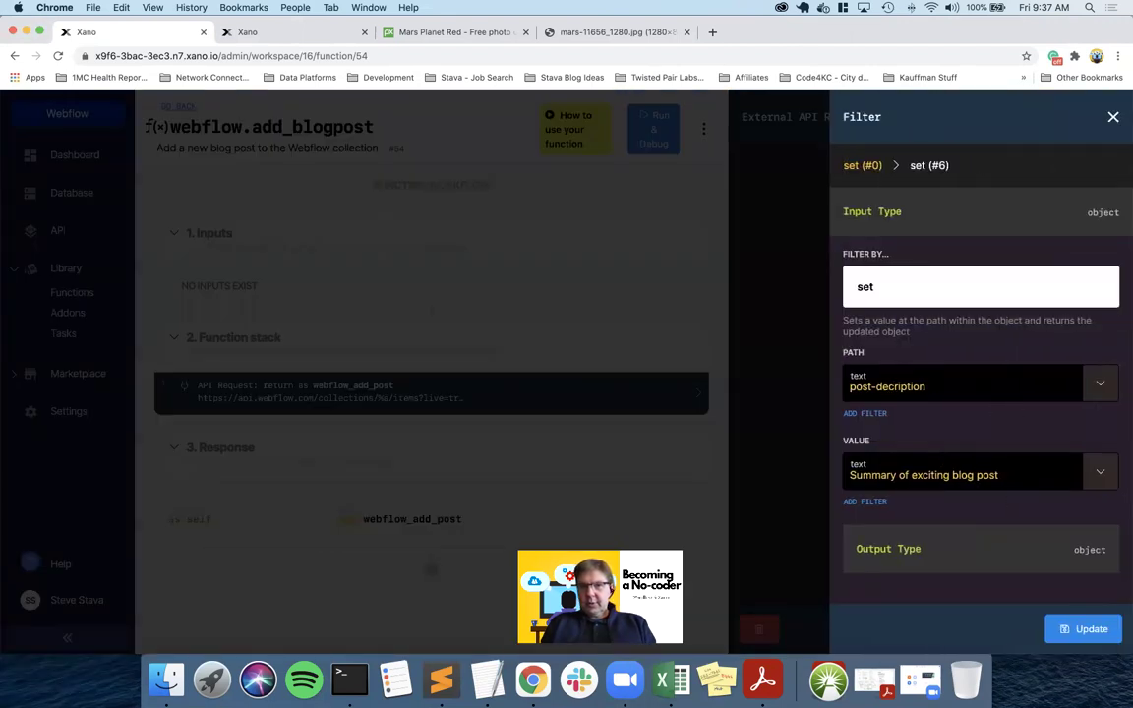
pyautogui.click(1082, 629)
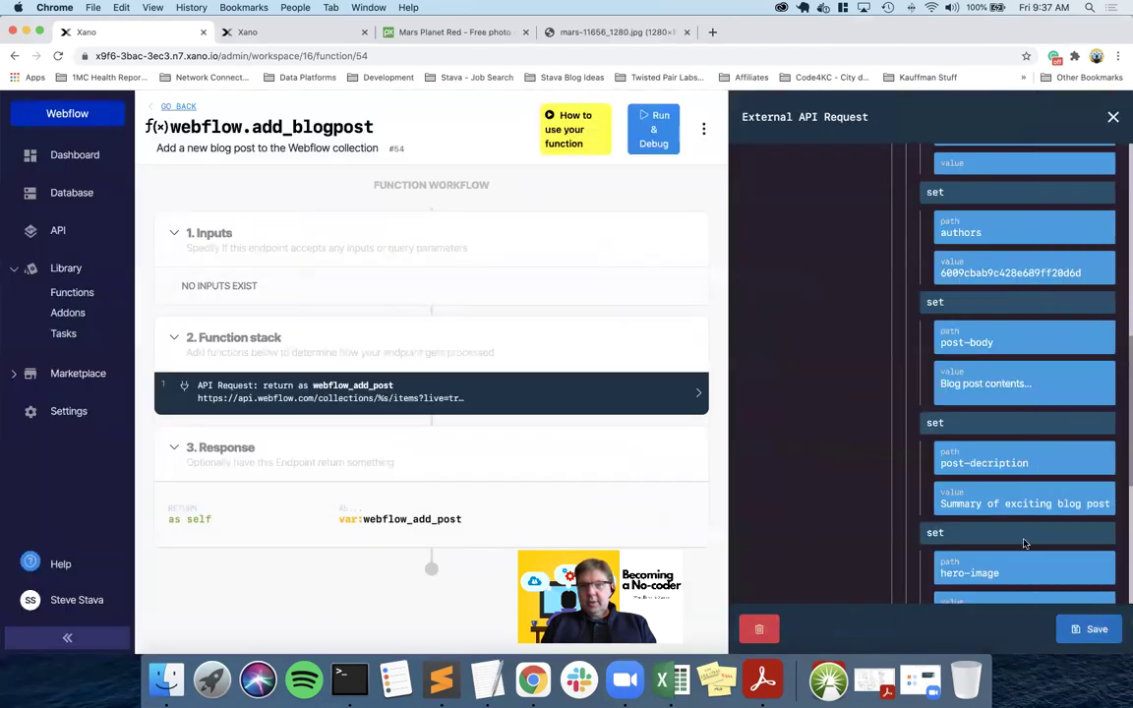
pyautogui.click(1081, 629)
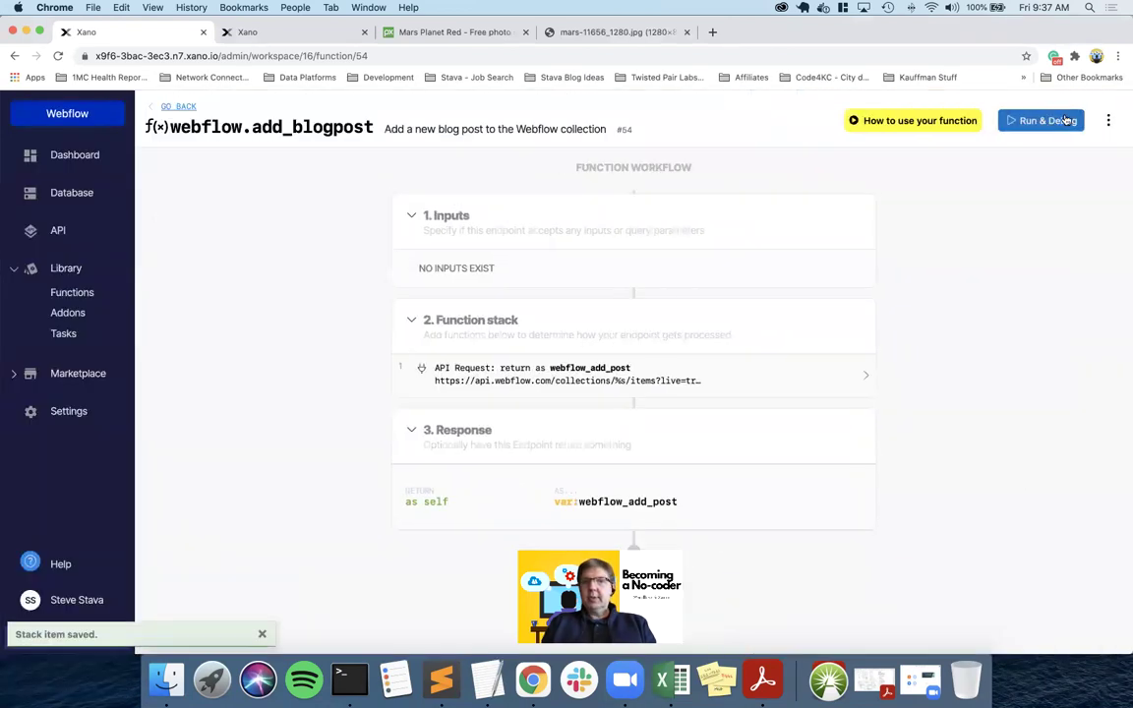
# - Run webflow.add_blogpost with the corrected path in the debugger and examine the message in the response's result
pyautogui.click(1016, 122)
pyautogui.click(1099, 638)
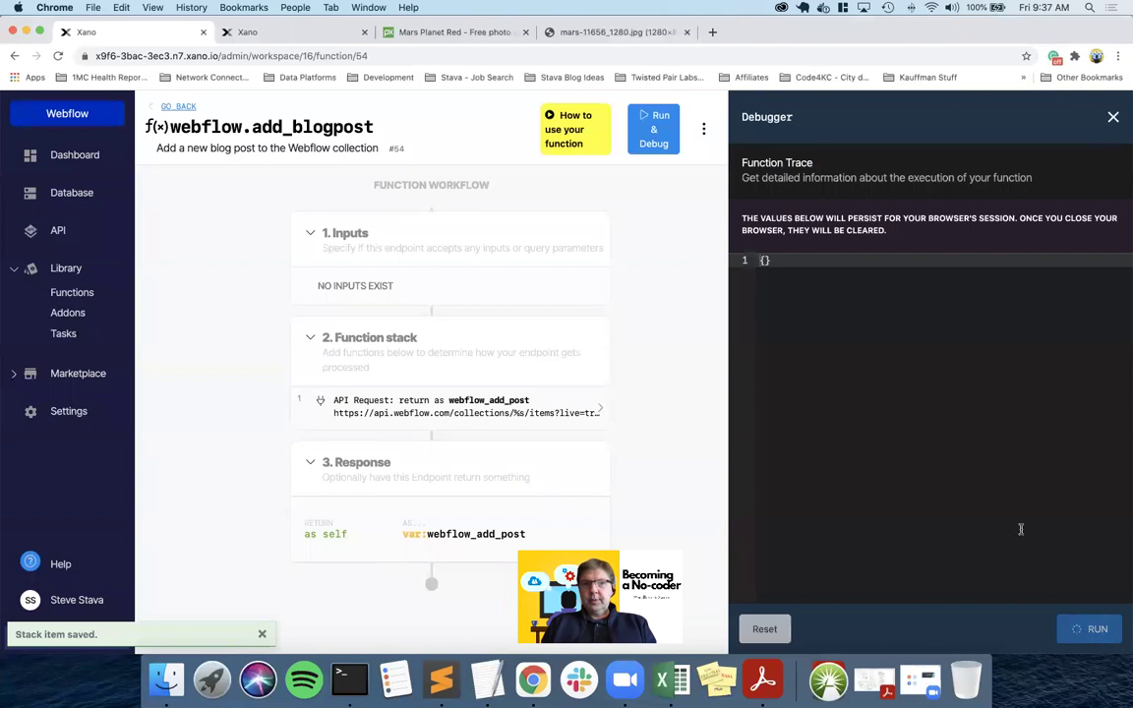
pyautogui.scroll(-6, 965, 448)
pyautogui.scroll(-5, 965, 448)
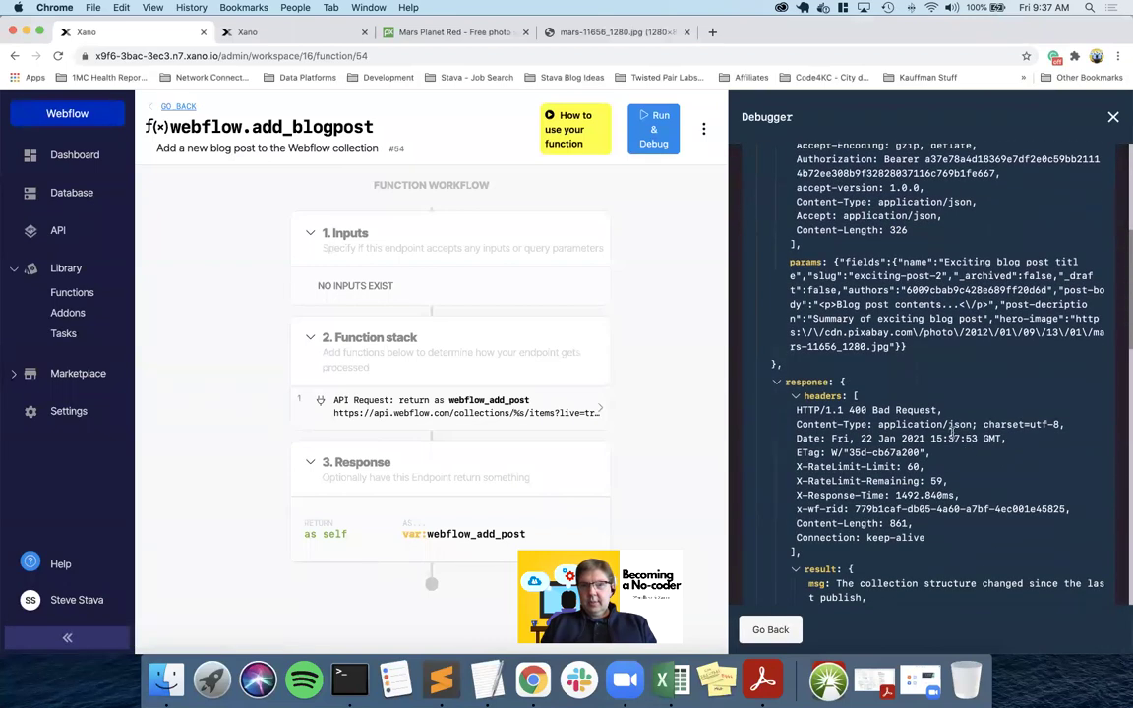
pyautogui.scroll(-3, 952, 438)
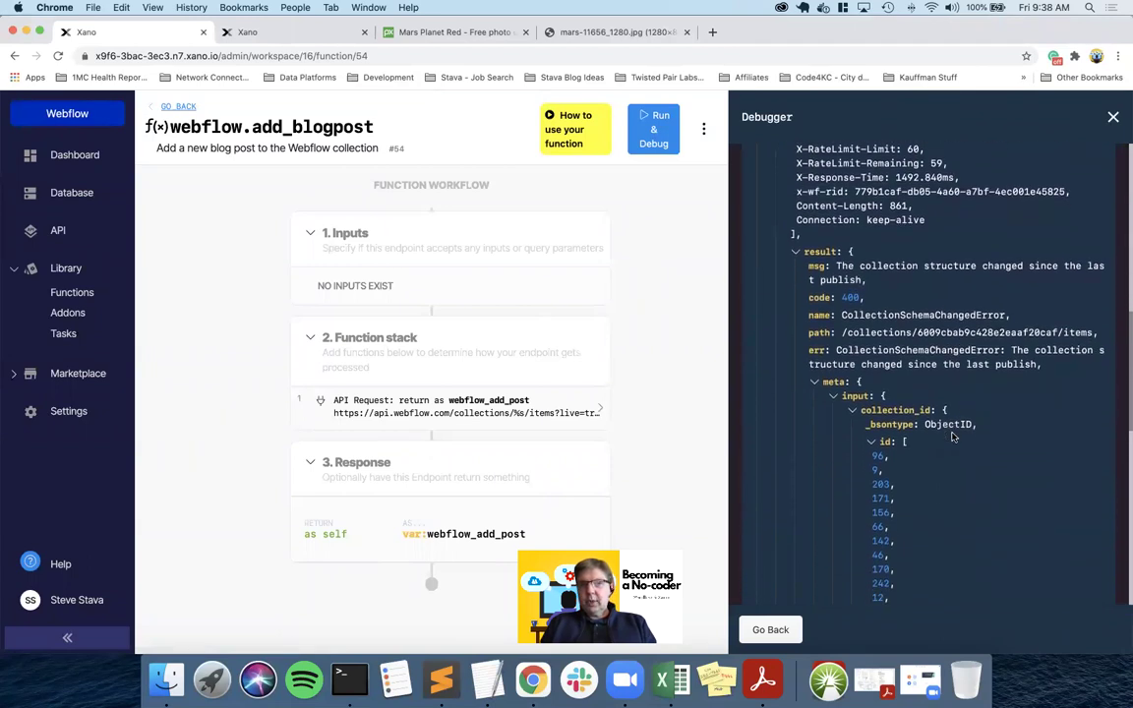
pyautogui.tripleClick(923, 265)
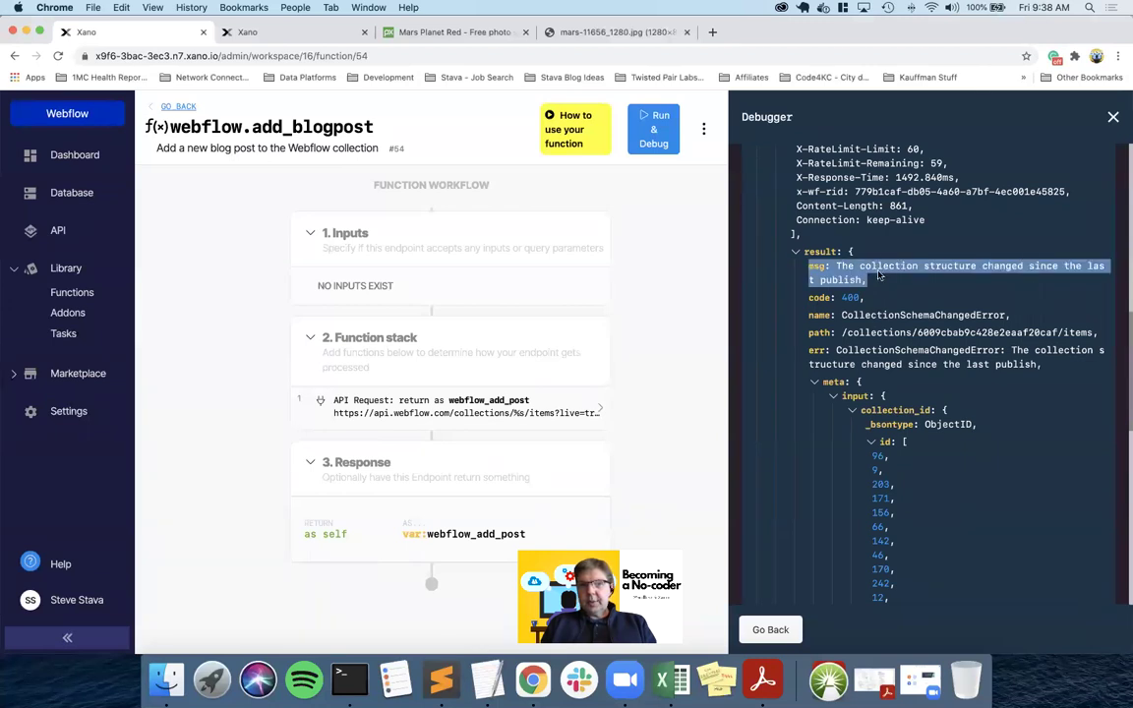
pyautogui.scroll(-1, 925, 386)
pyautogui.scroll(-3, 925, 386)
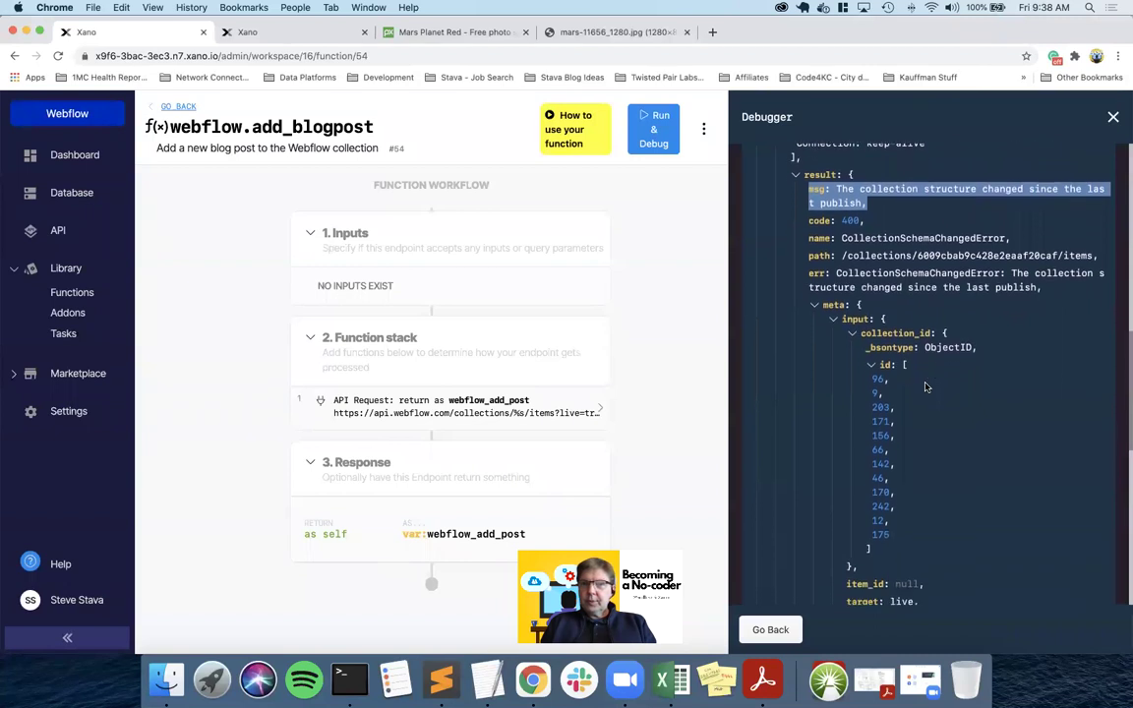
pyautogui.scroll(-1, 924, 386)
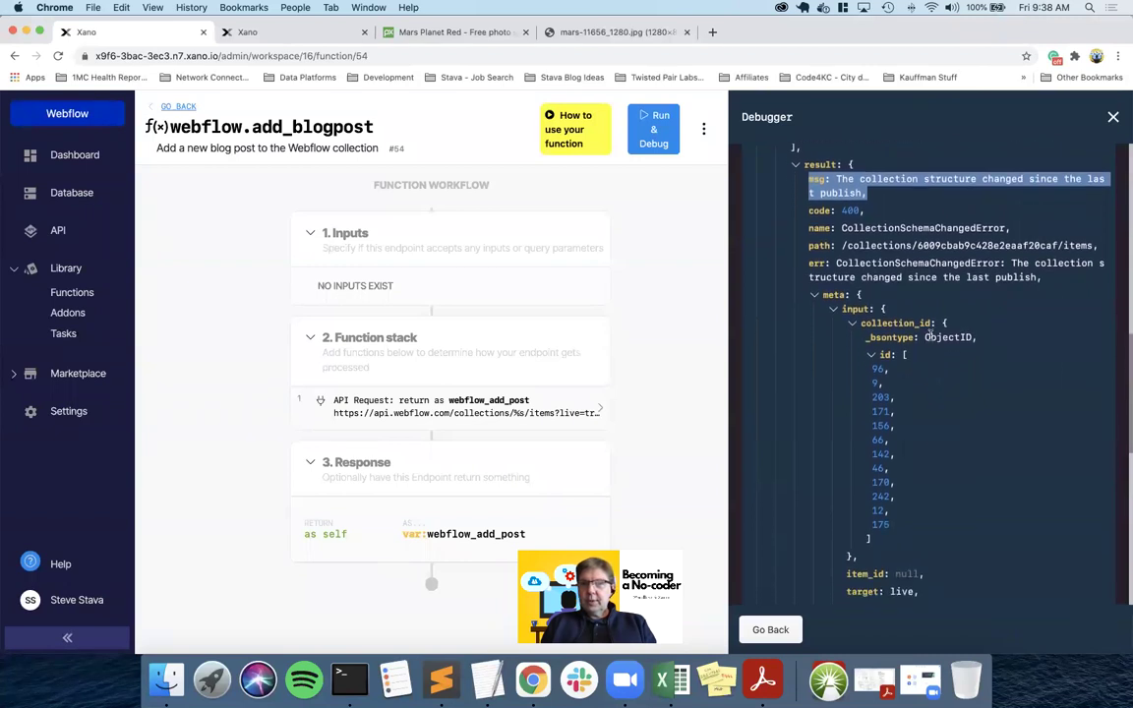
# - Check the HTTP status line in the headers of the latest debugger response
pyautogui.scroll(5, 913, 349)
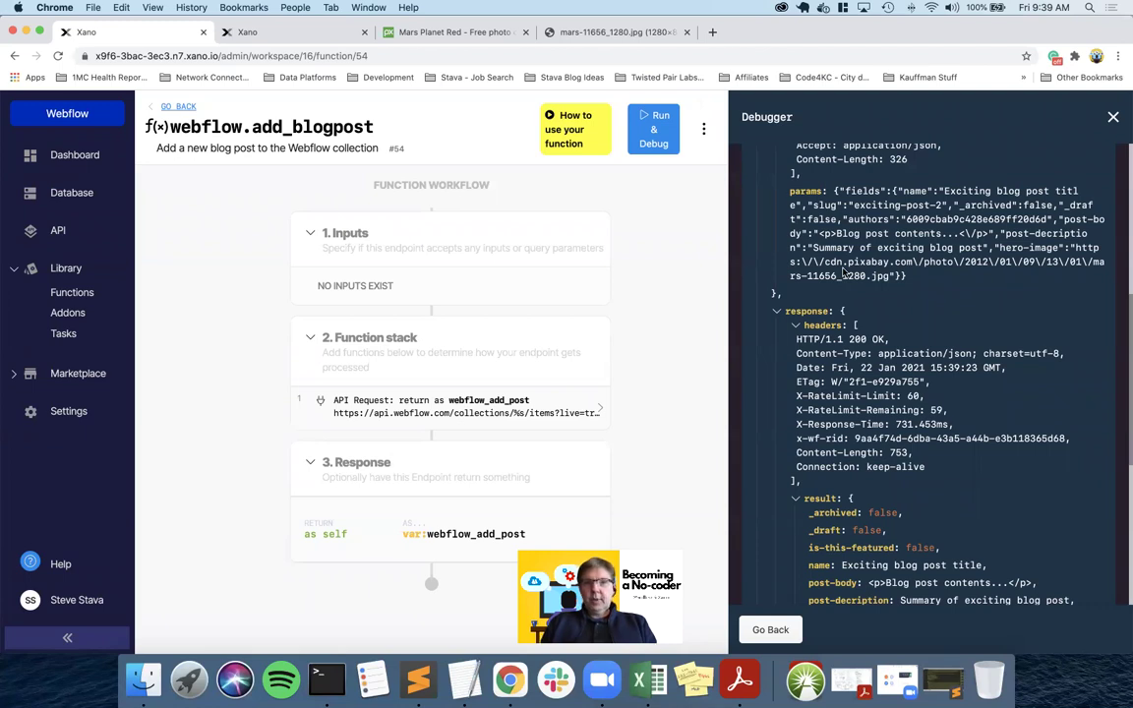
pyautogui.tripleClick(855, 338)
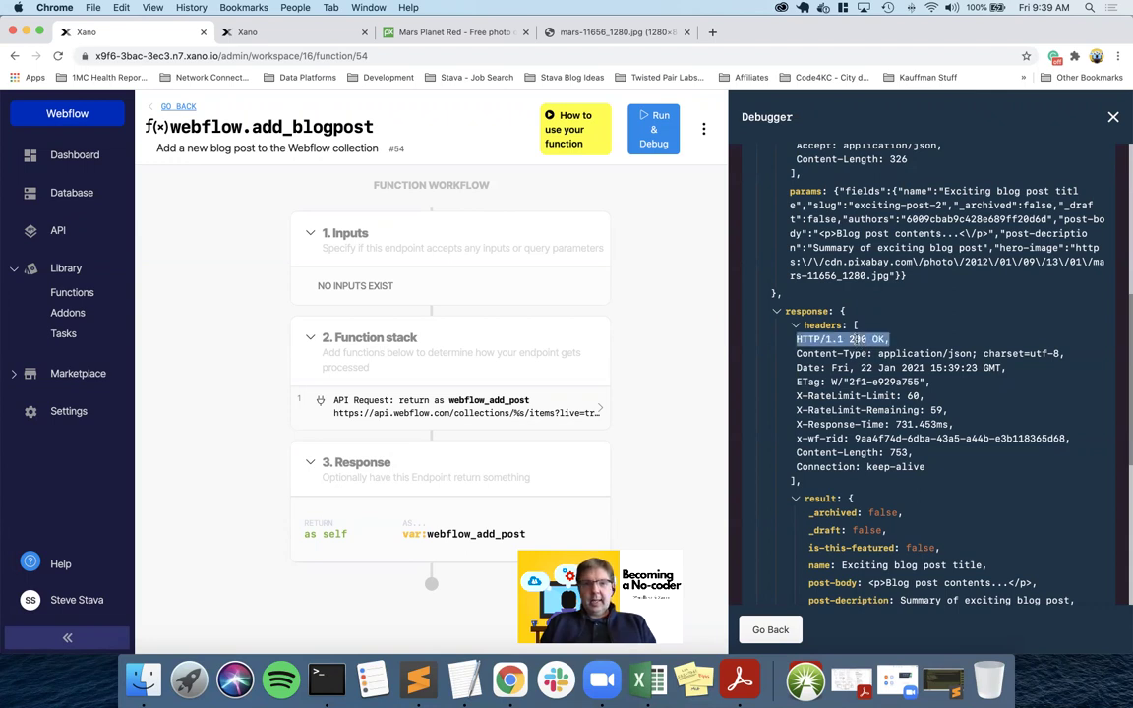
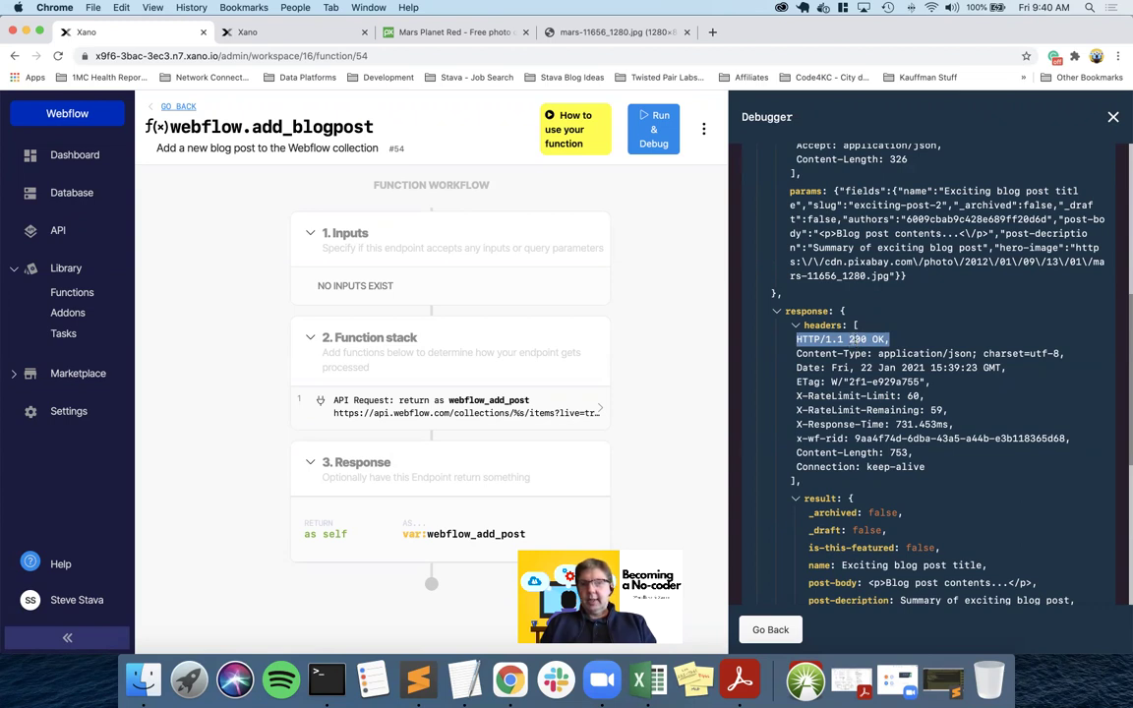
# - Review the added post's fields in the debugger response's result and the request params that were sent
pyautogui.scroll(-5, 854, 339)
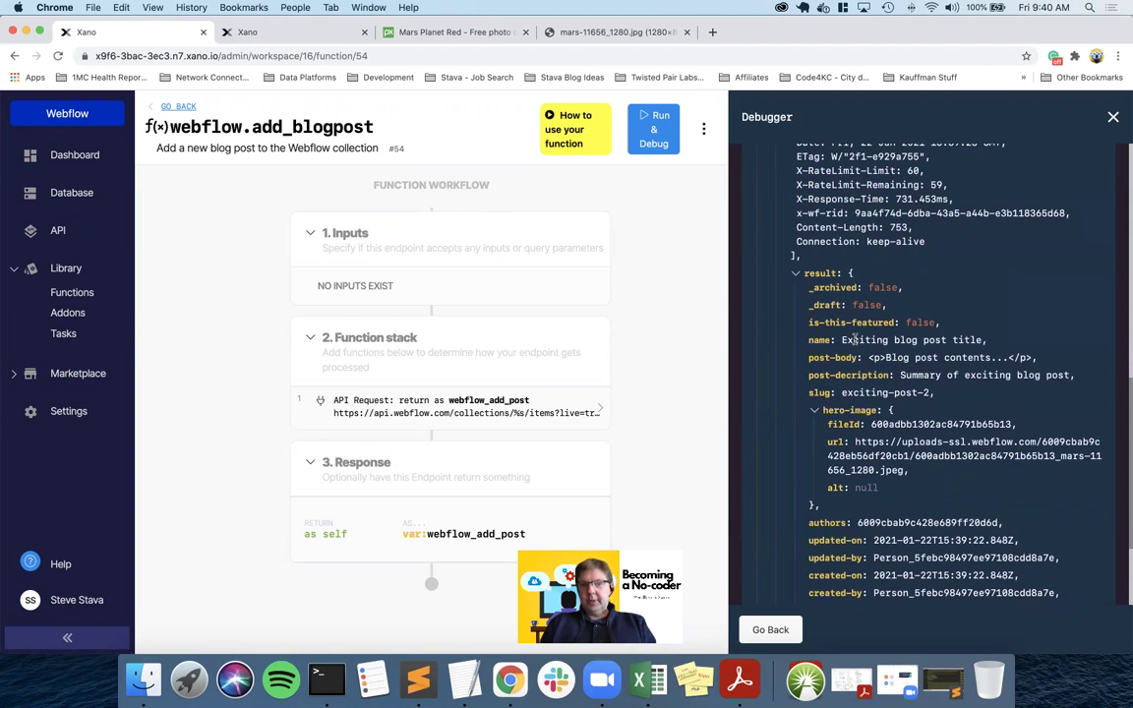
pyautogui.scroll(-4, 854, 339)
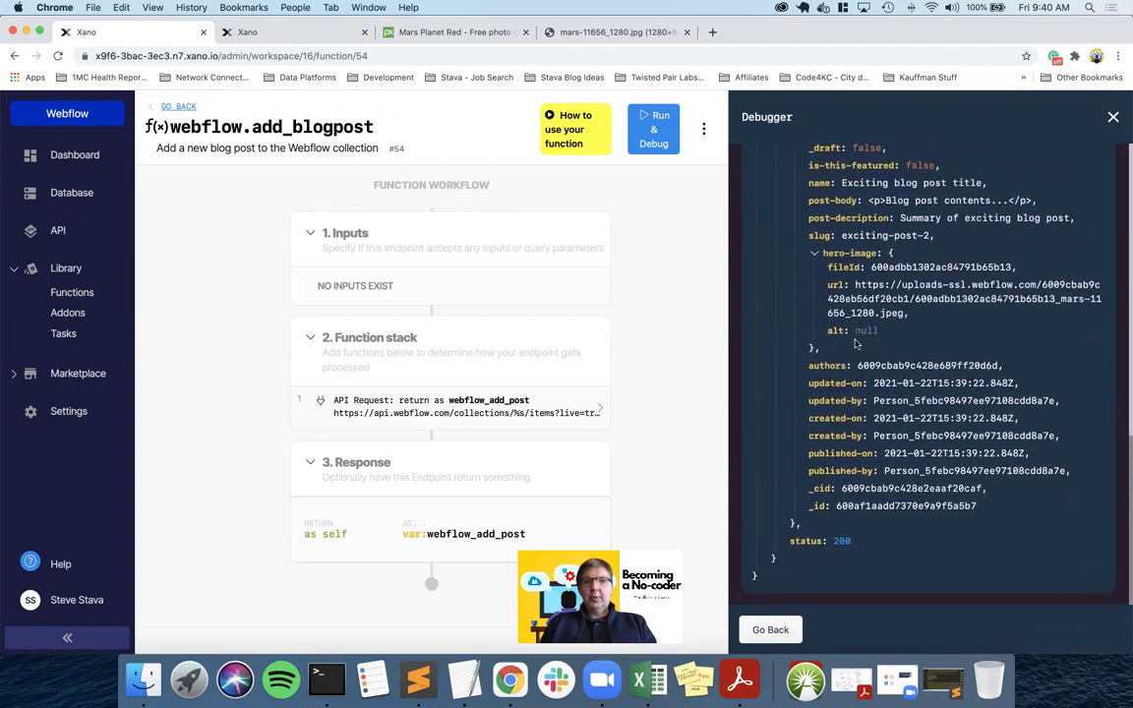
pyautogui.scroll(10, 854, 343)
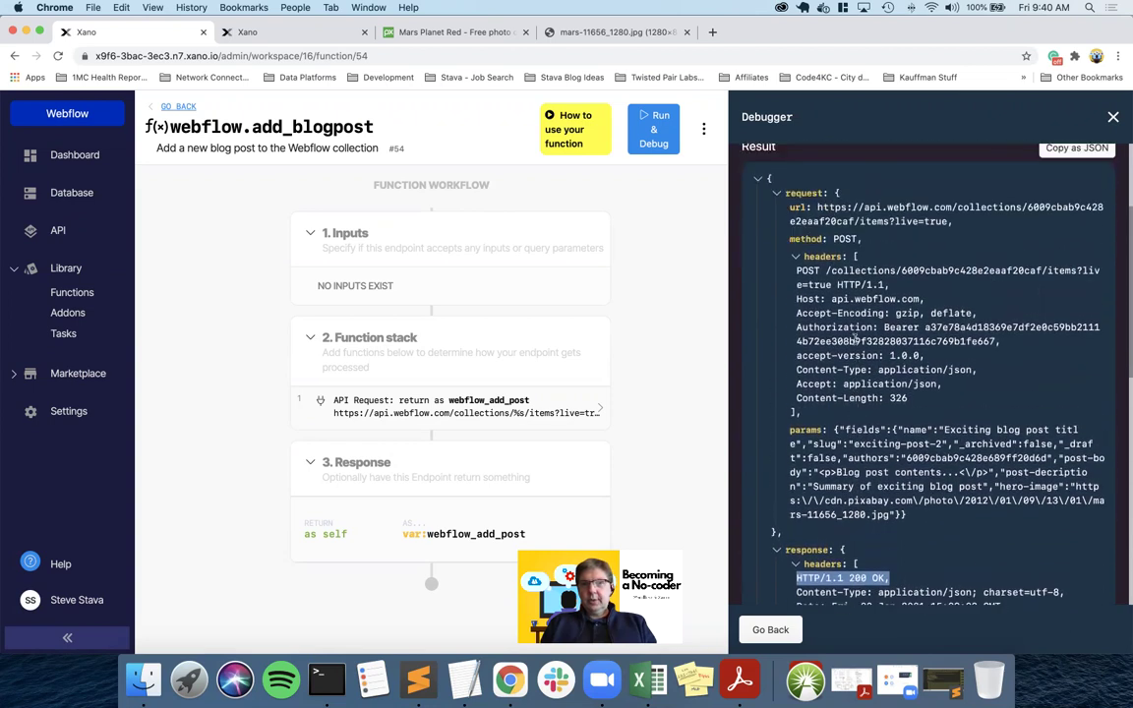
# - Switch to the Webflow Designer, open "Exciting blog post title" in the Blog Posts collection and check its slug, image, author and description
pyautogui.hotkey('ctrl', 'Right')
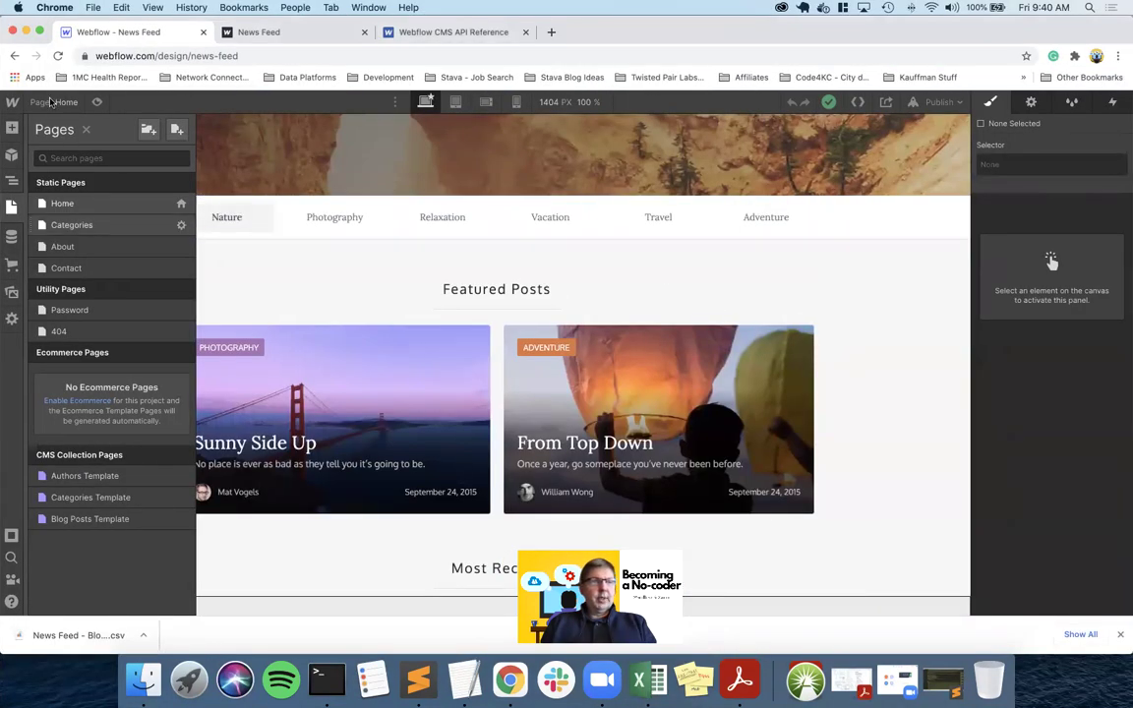
pyautogui.click(59, 56)
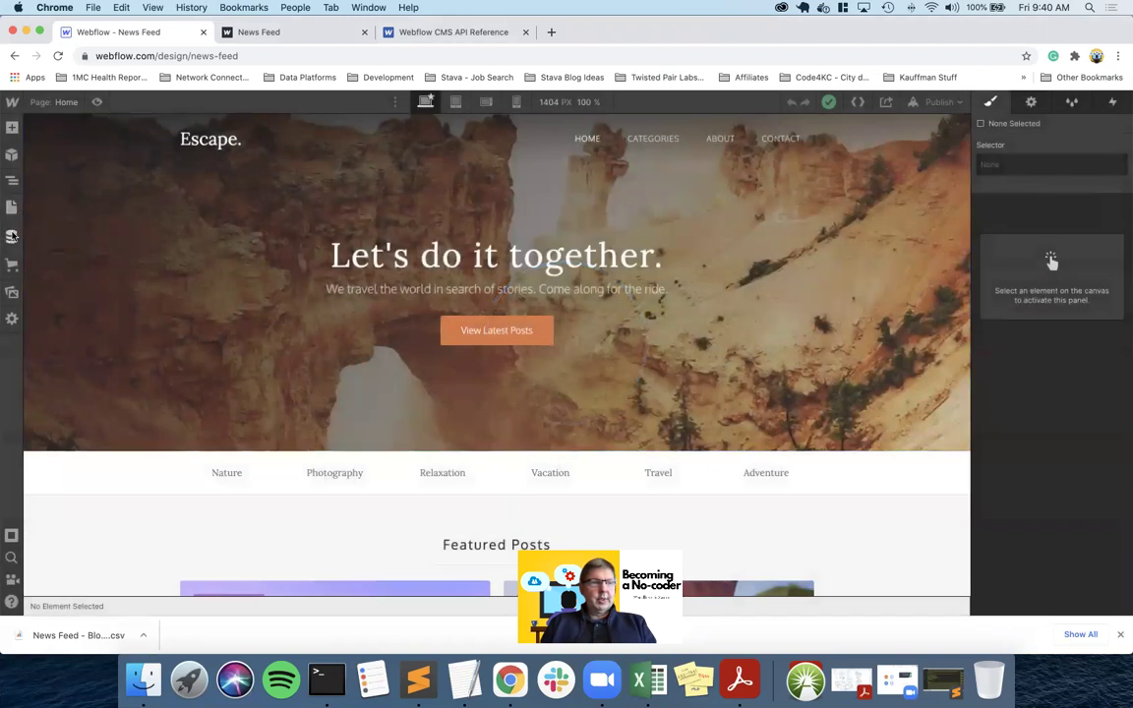
pyautogui.click(12, 236)
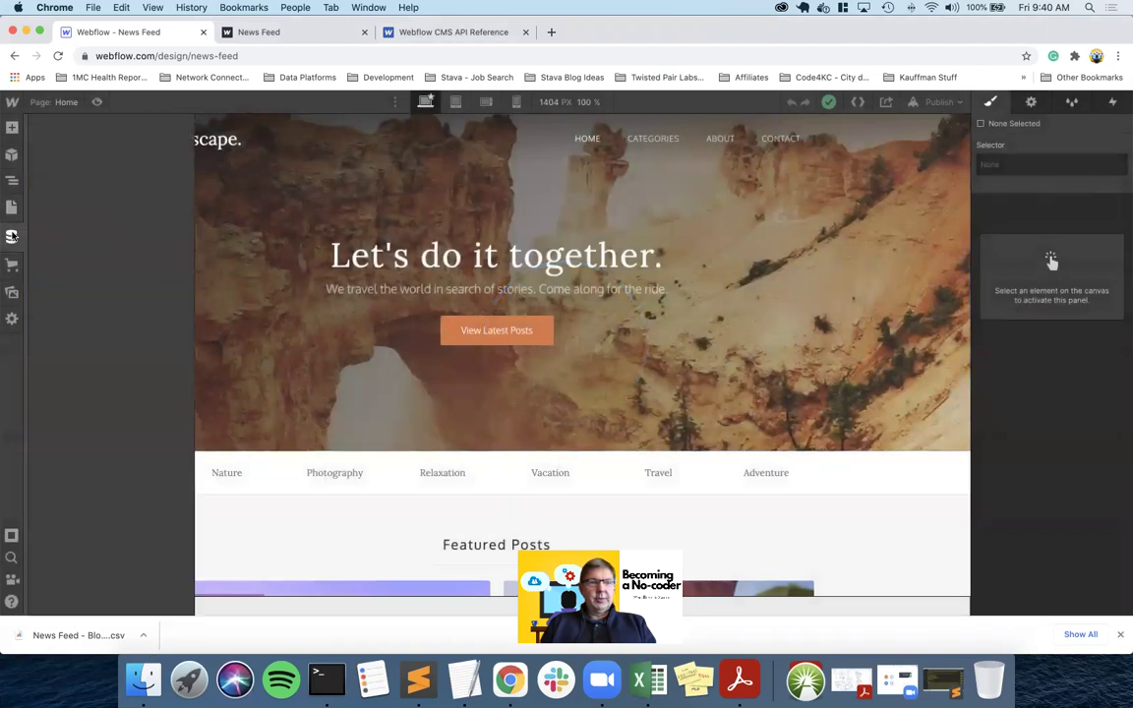
pyautogui.click(85, 229)
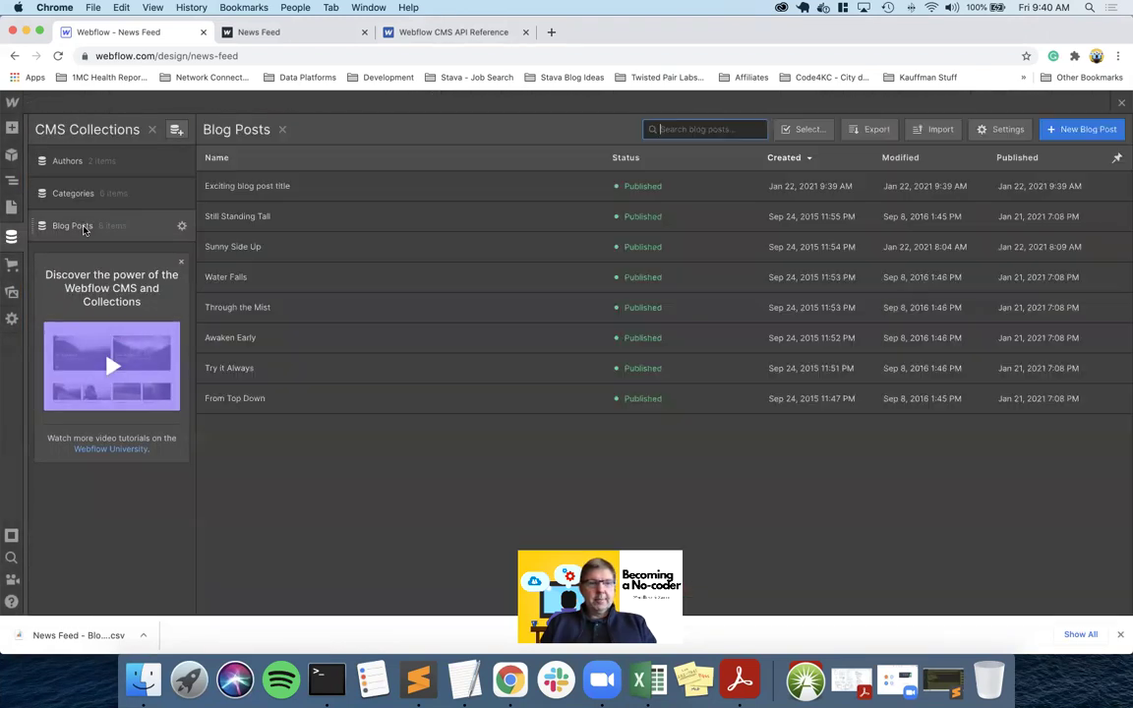
pyautogui.click(279, 186)
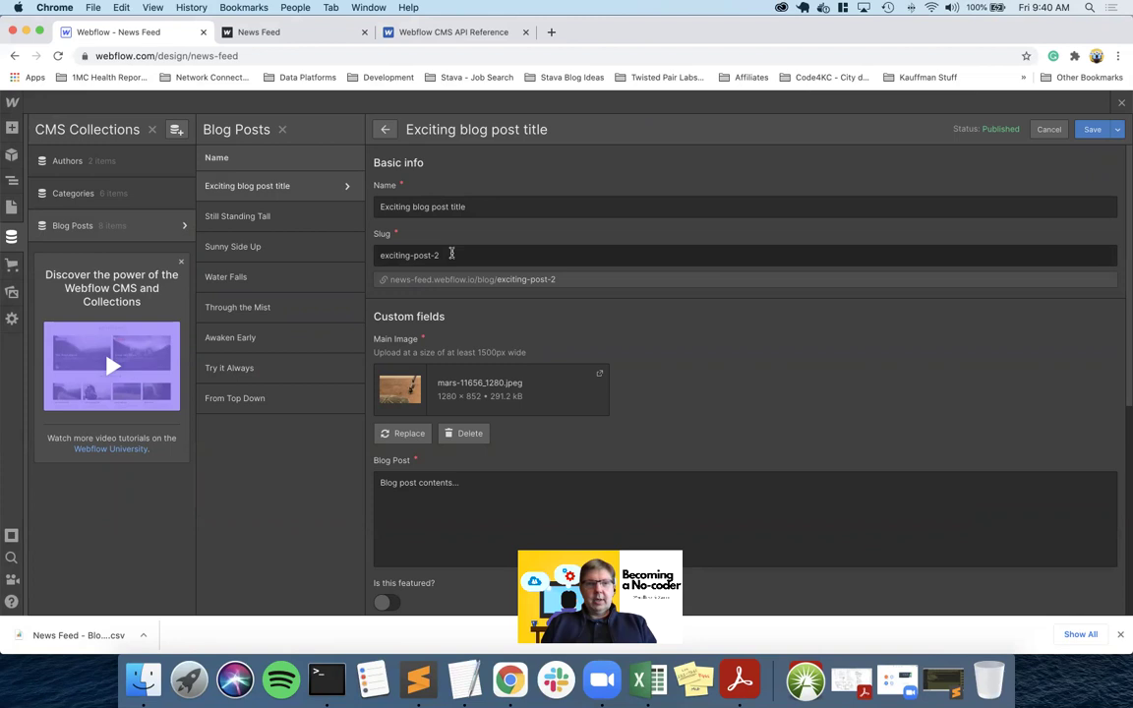
pyautogui.scroll(-2, 554, 341)
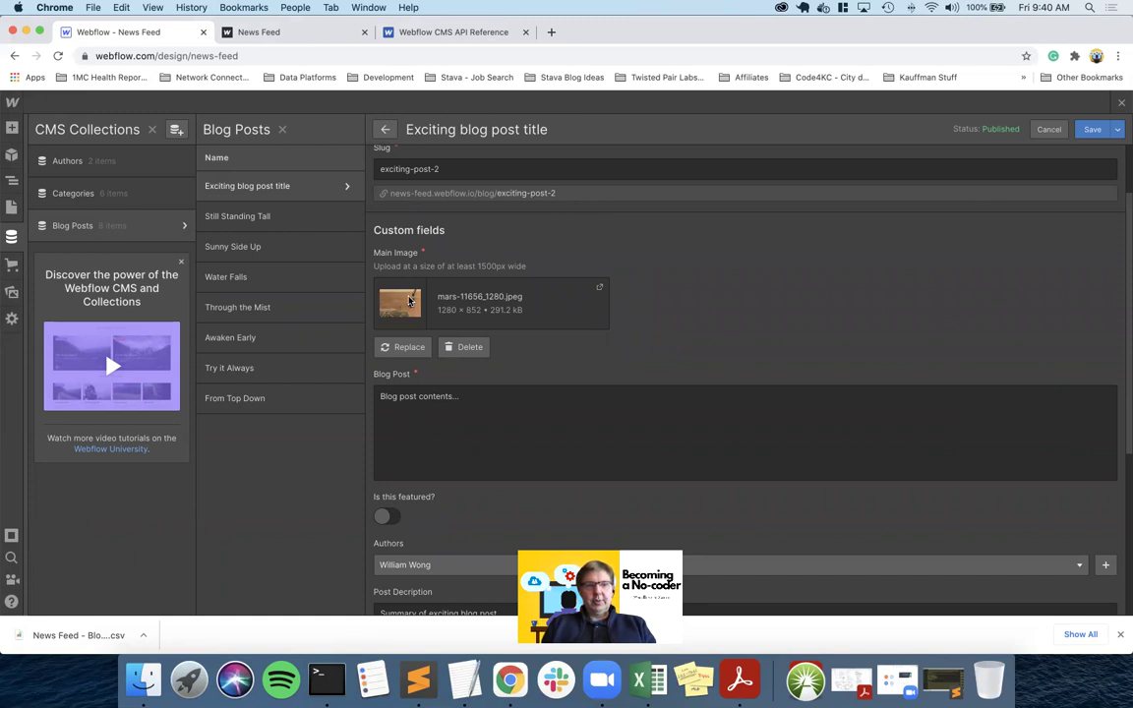
pyautogui.scroll(-5, 580, 346)
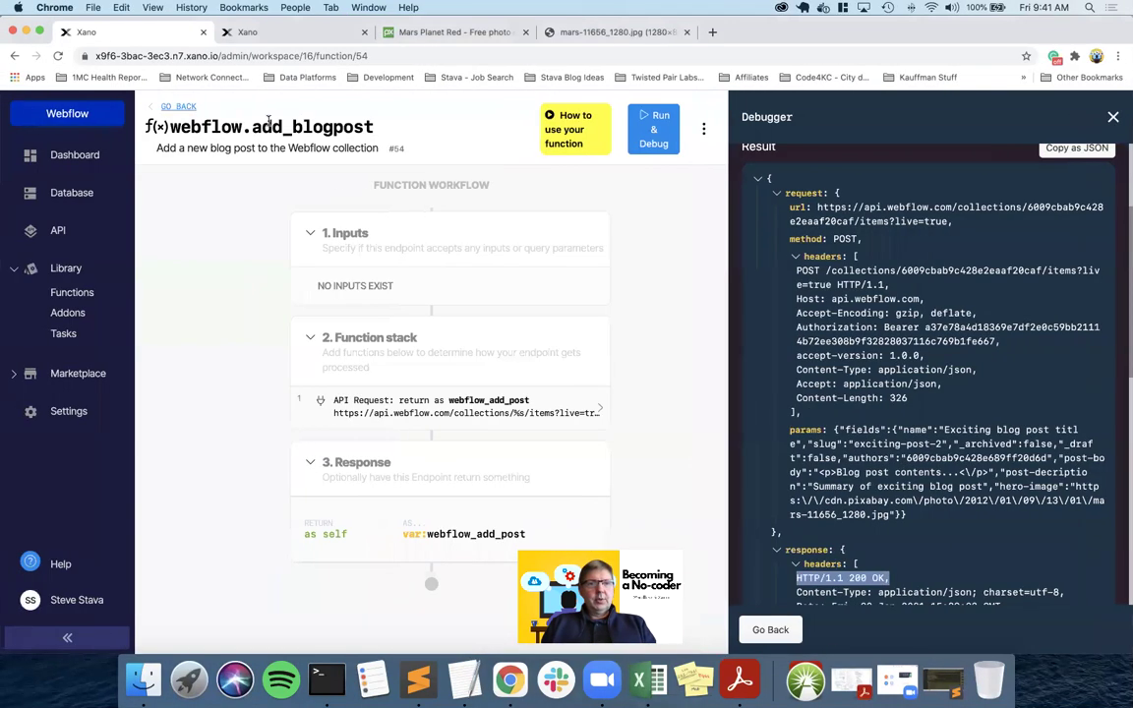
# - Back in Xano, close the debugger and view the article JSON of record 6 in the news_article database table
pyautogui.press('Escape')
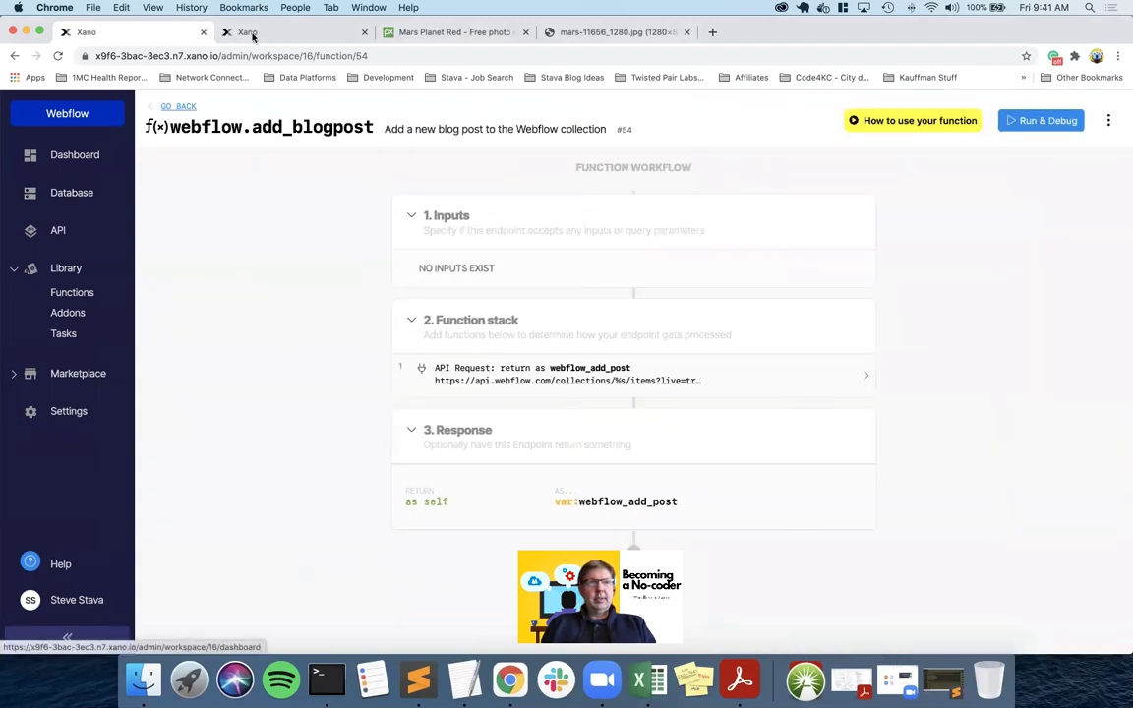
pyautogui.click(271, 31)
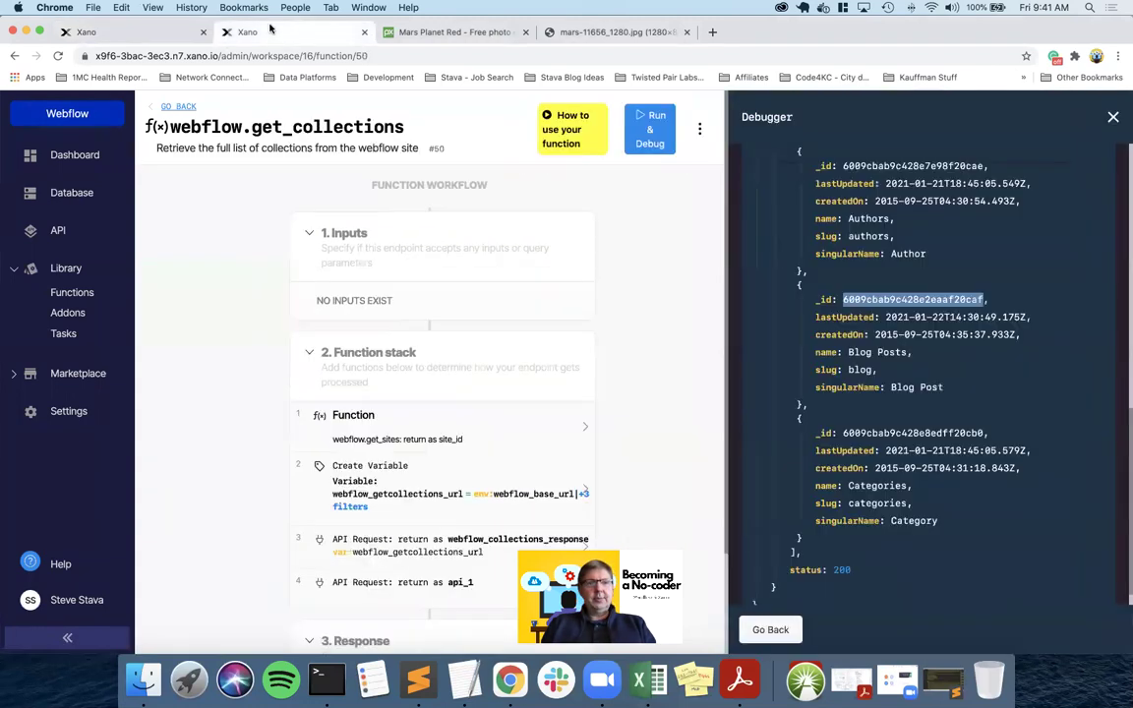
pyautogui.click(71, 193)
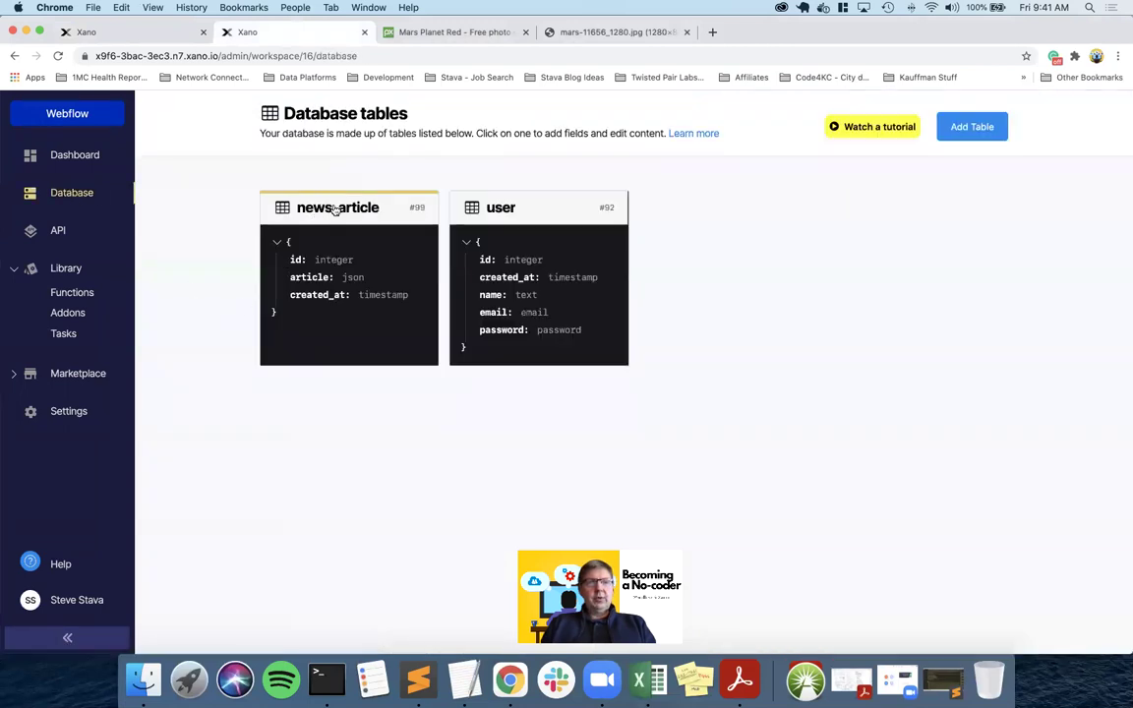
pyautogui.click(335, 210)
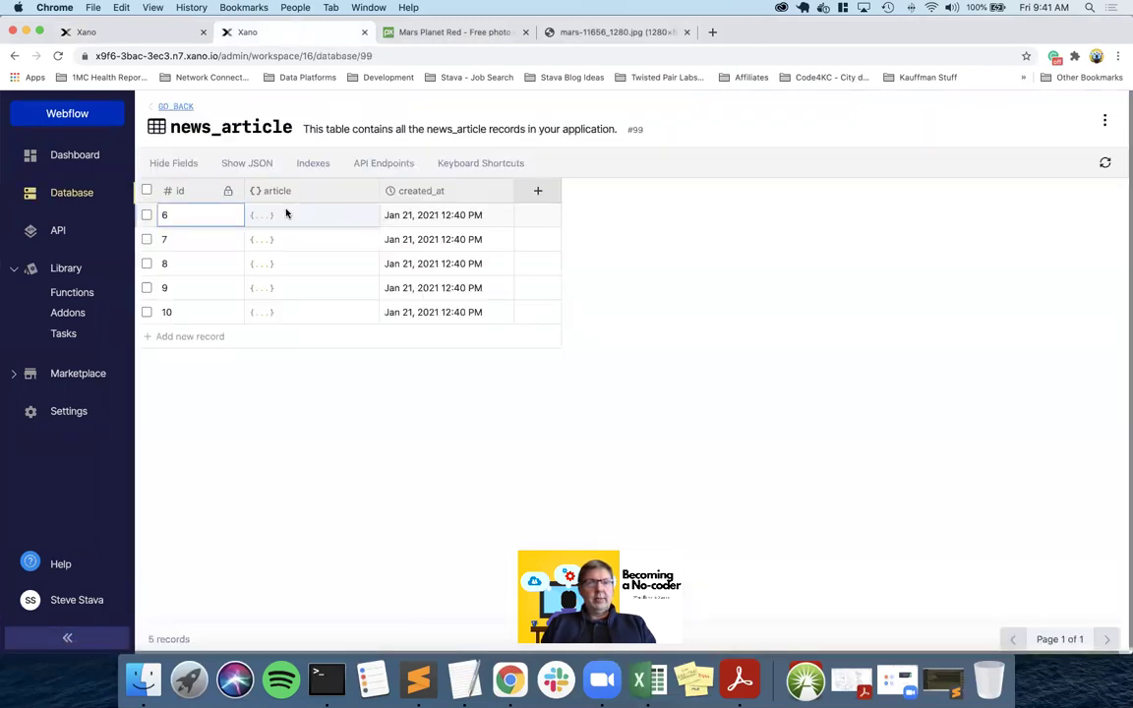
pyautogui.click(286, 214)
pyautogui.click(286, 213)
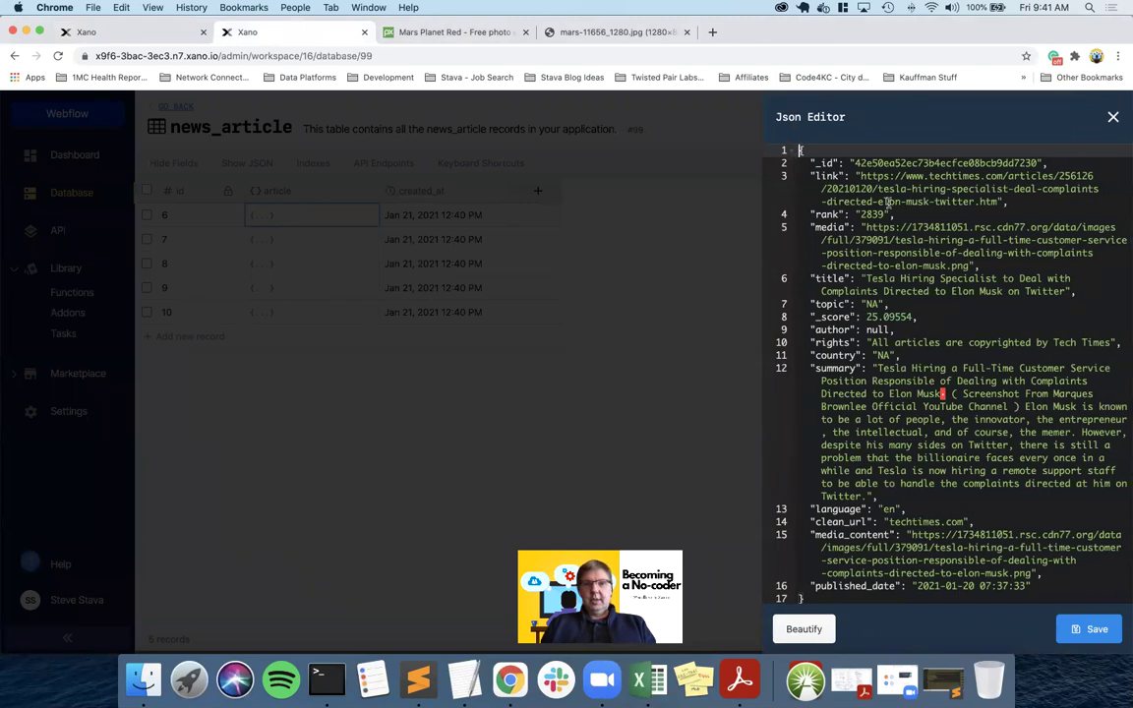
# - In webflow.add_blogpost's API request params, set the name field's value to "This is a pic of Mars"
pyautogui.click(143, 37)
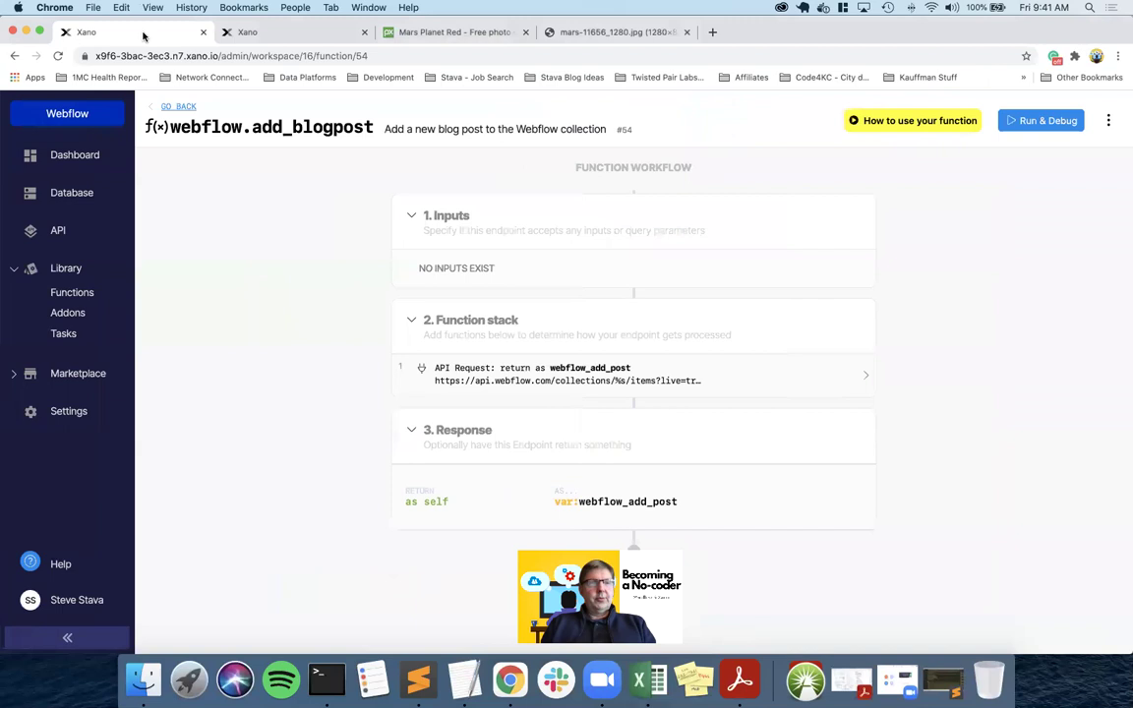
pyautogui.click(66, 293)
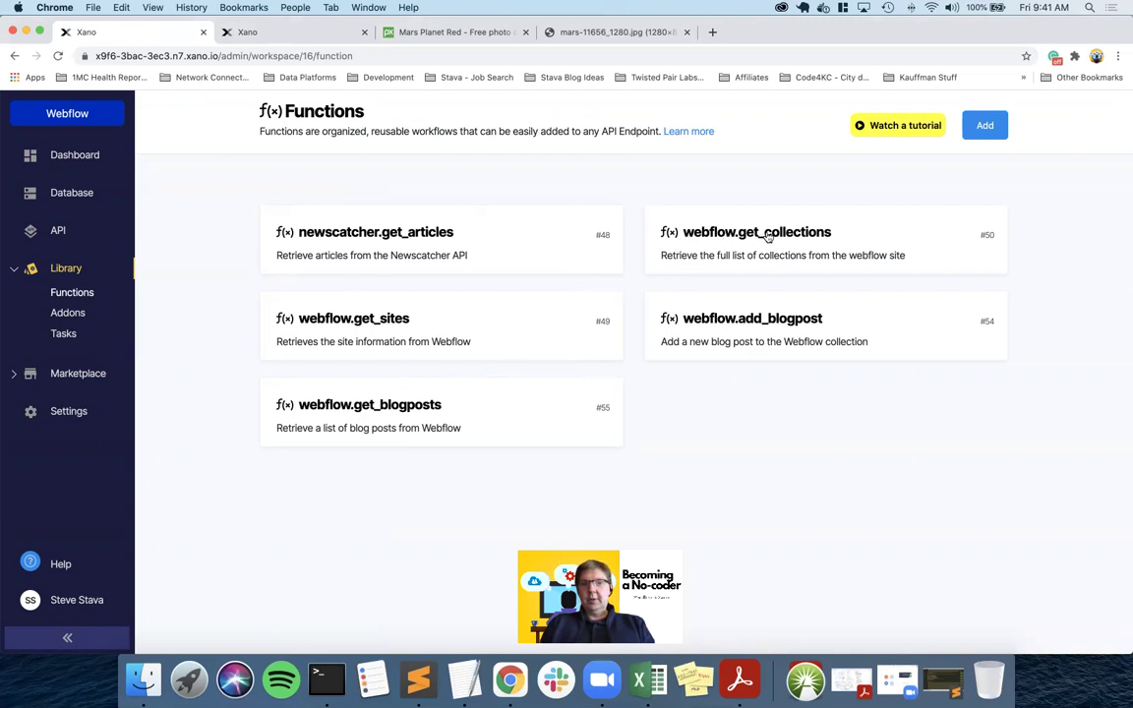
pyautogui.click(720, 337)
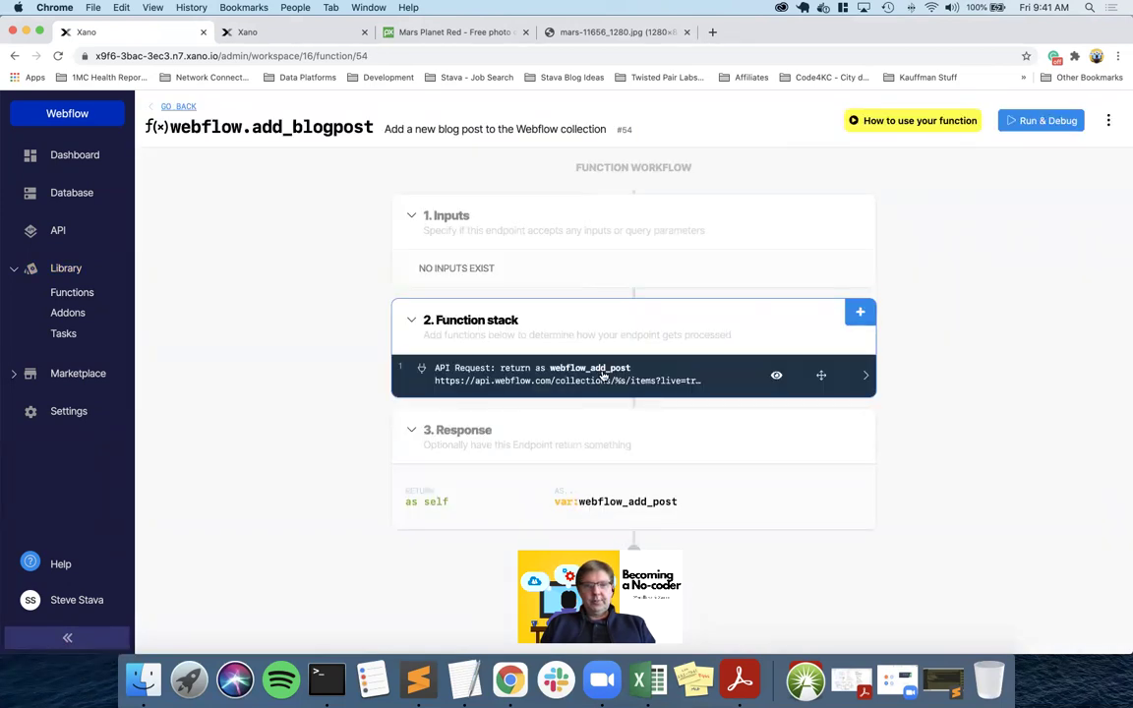
pyautogui.click(602, 376)
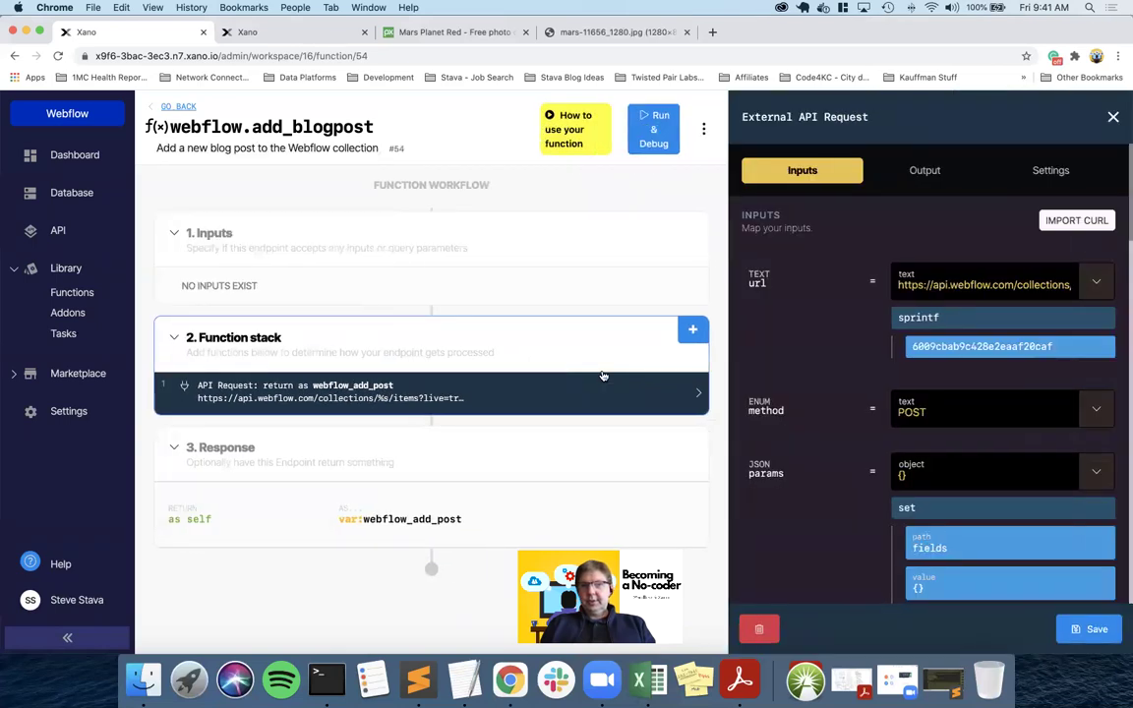
pyautogui.scroll(-10, 901, 390)
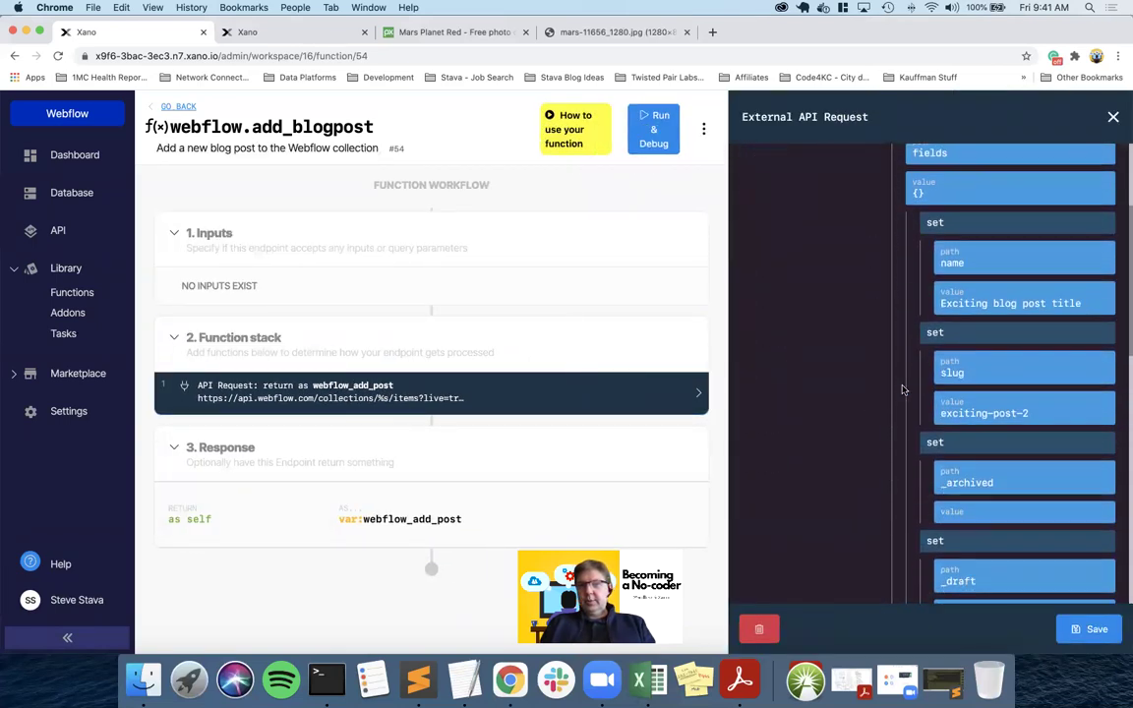
pyautogui.click(998, 304)
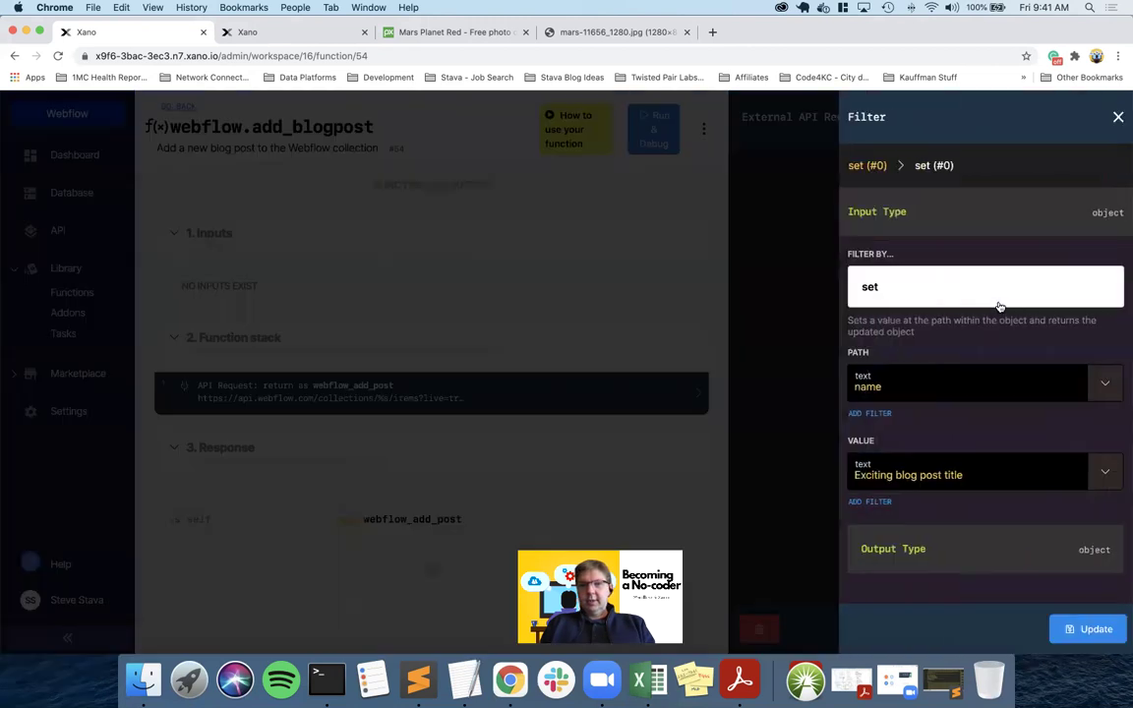
pyautogui.tripleClick(939, 473)
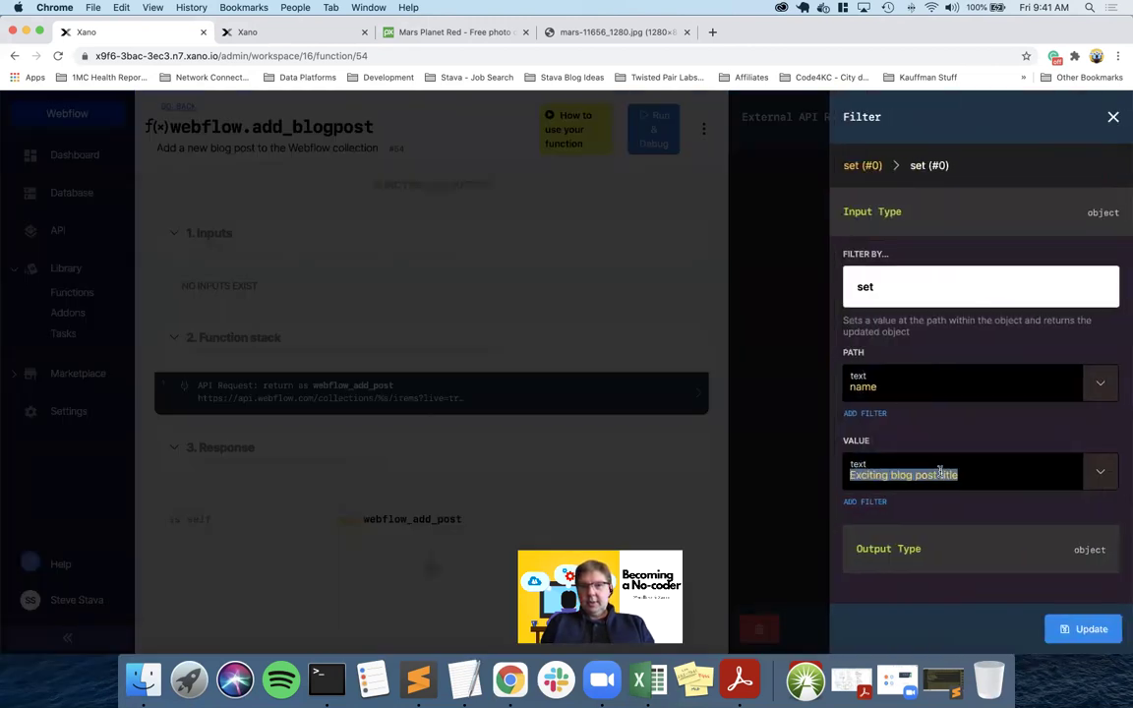
pyautogui.write('Th')
pyautogui.write('is is te')
pyautogui.write('ic of Mars')
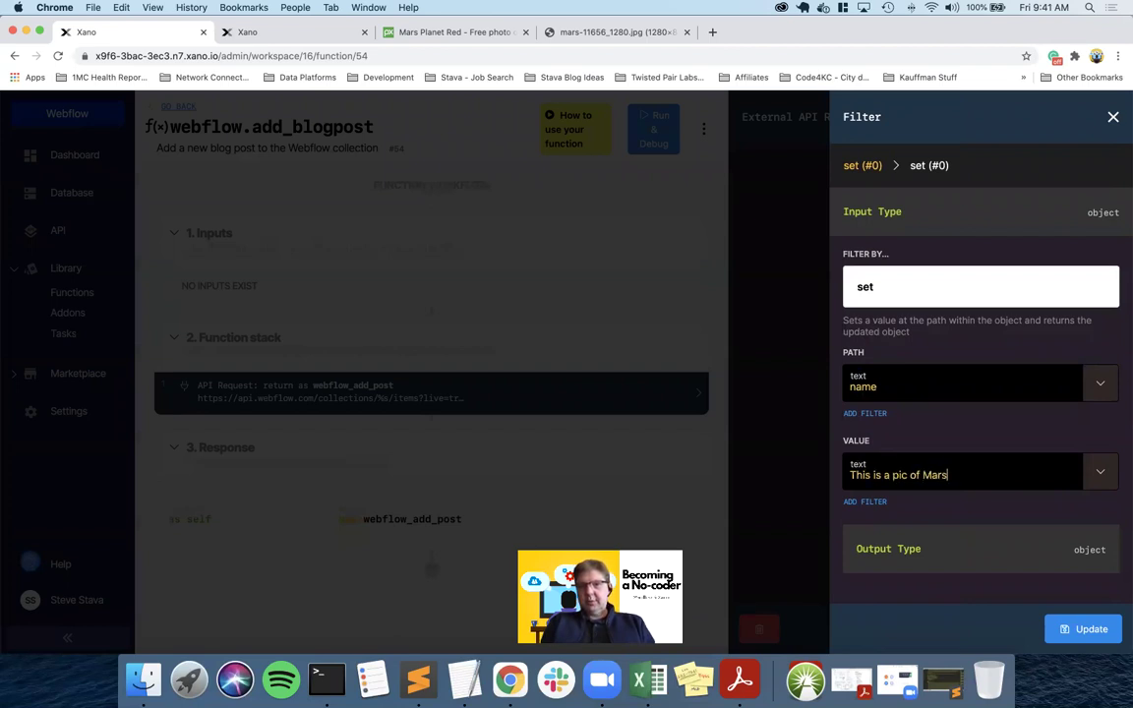
pyautogui.click(1081, 629)
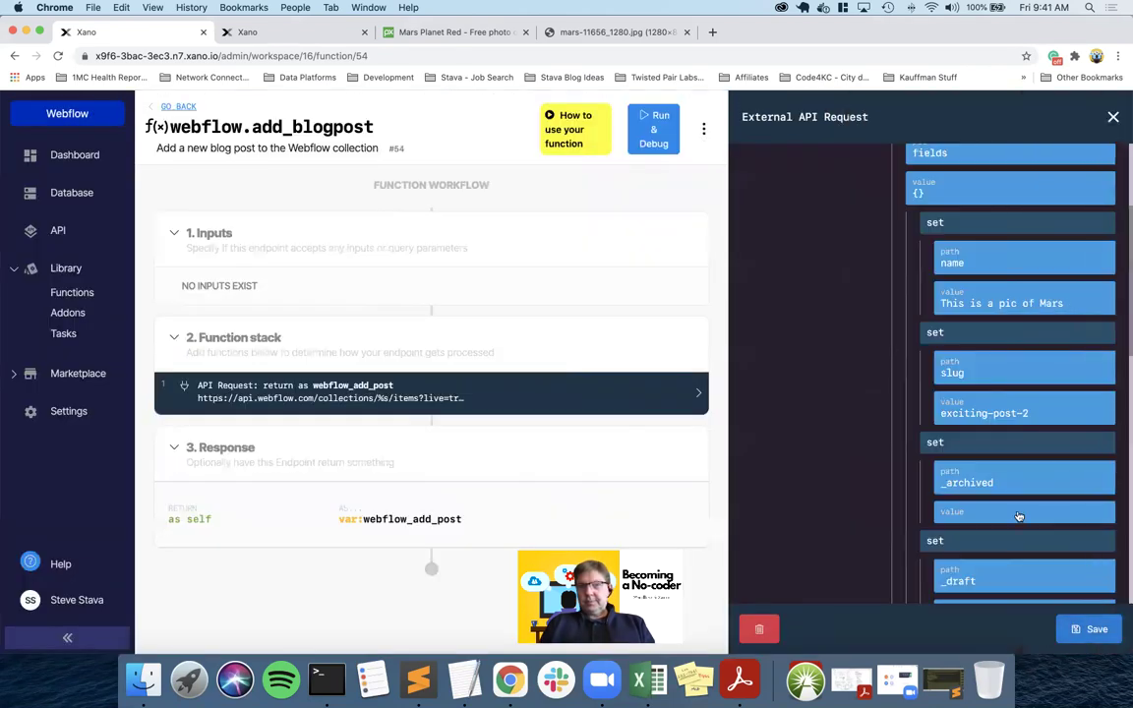
# - Change the slug field's value in the request params to mars-article and update the filter
pyautogui.scroll(-2, 1002, 336)
pyautogui.click(1003, 335)
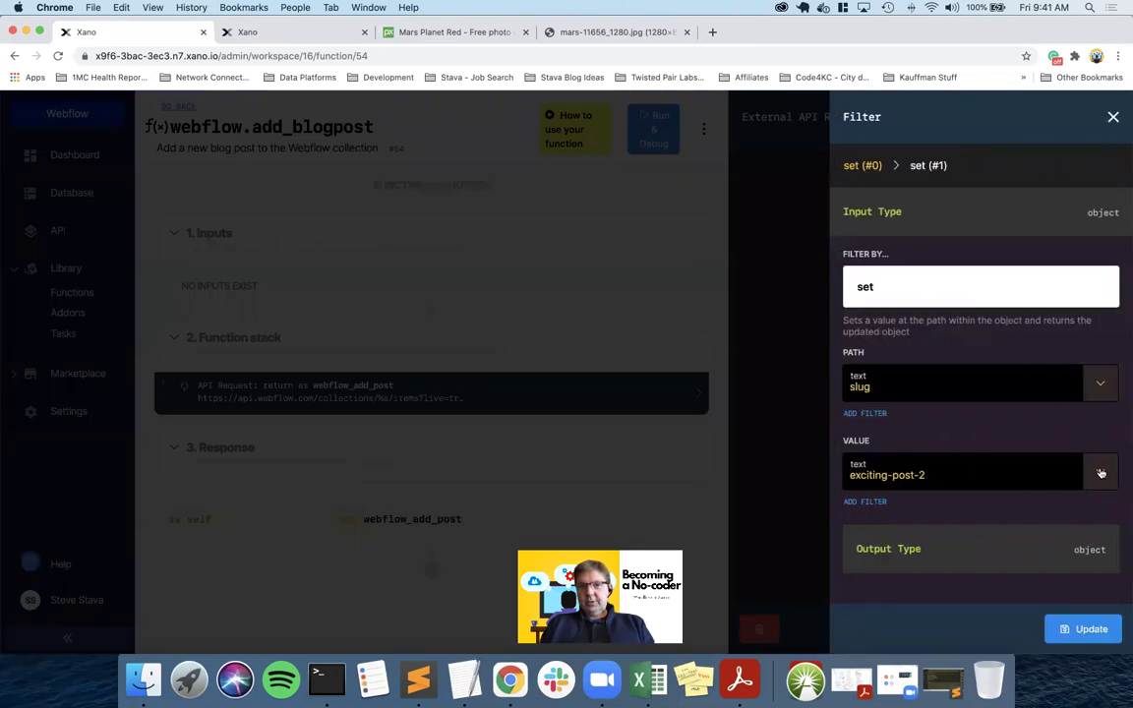
pyautogui.press('super+a')
pyautogui.press('BackSpace')
pyautogui.write('m')
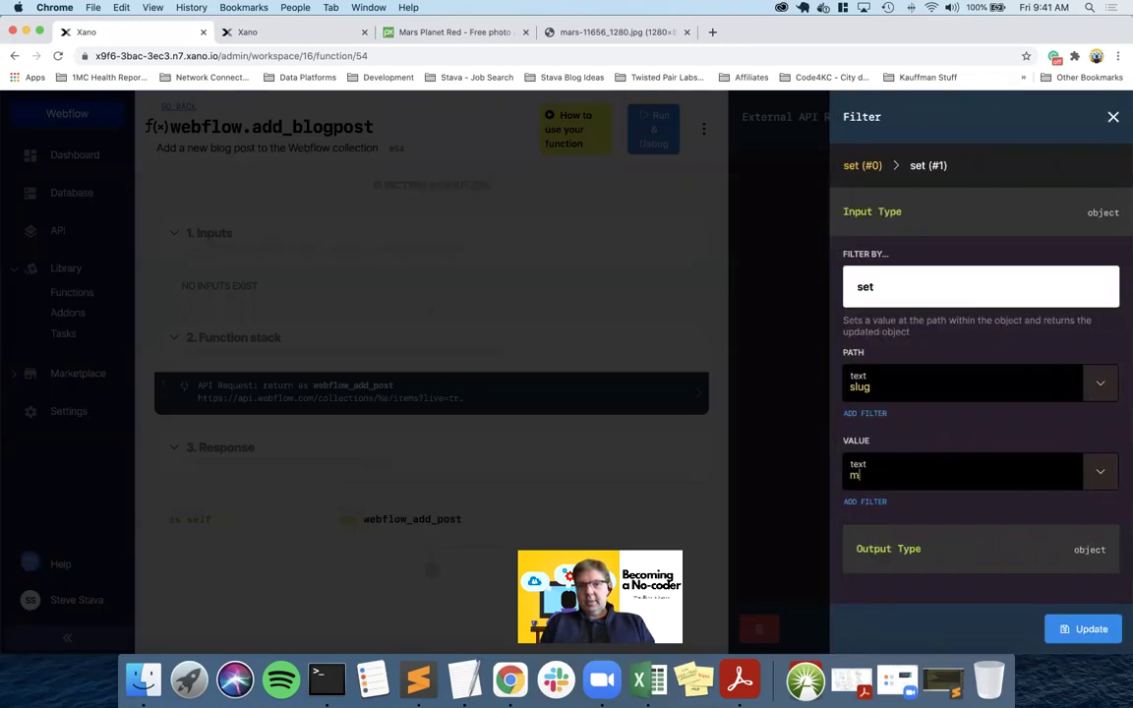
pyautogui.write('ars-article')
pyautogui.click(1081, 629)
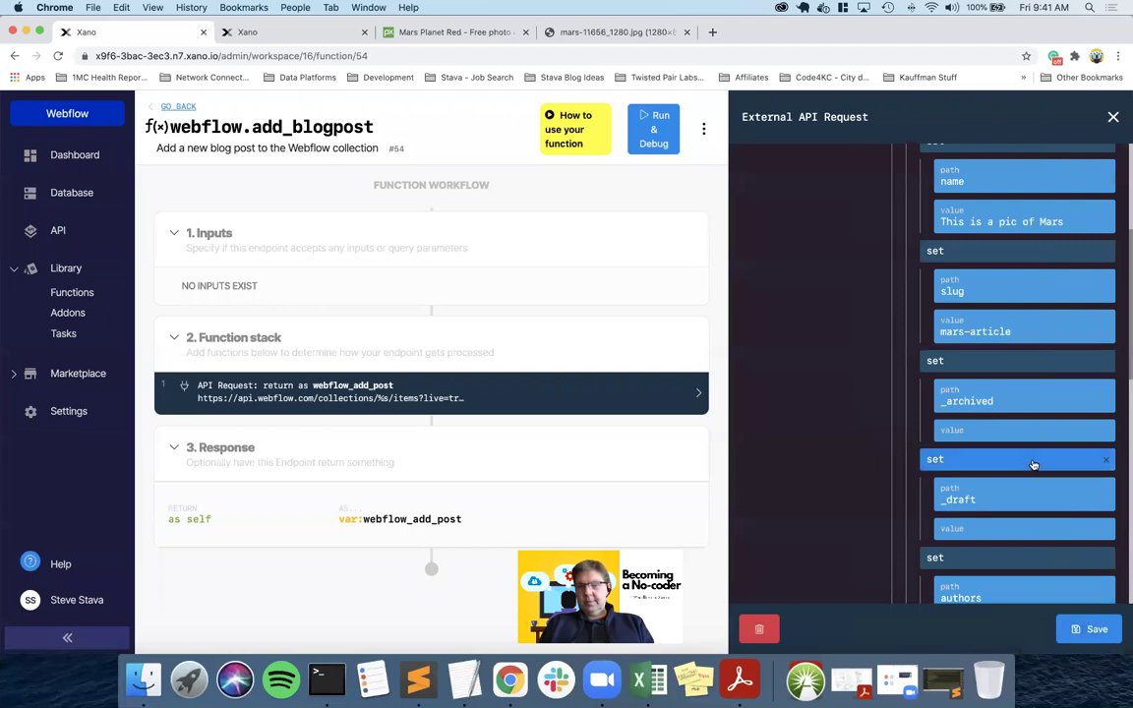
# - Make the post-body value bold by changing its tags so it reads <b>Blog post contents...</b>, and update the filter
pyautogui.scroll(-3, 1033, 464)
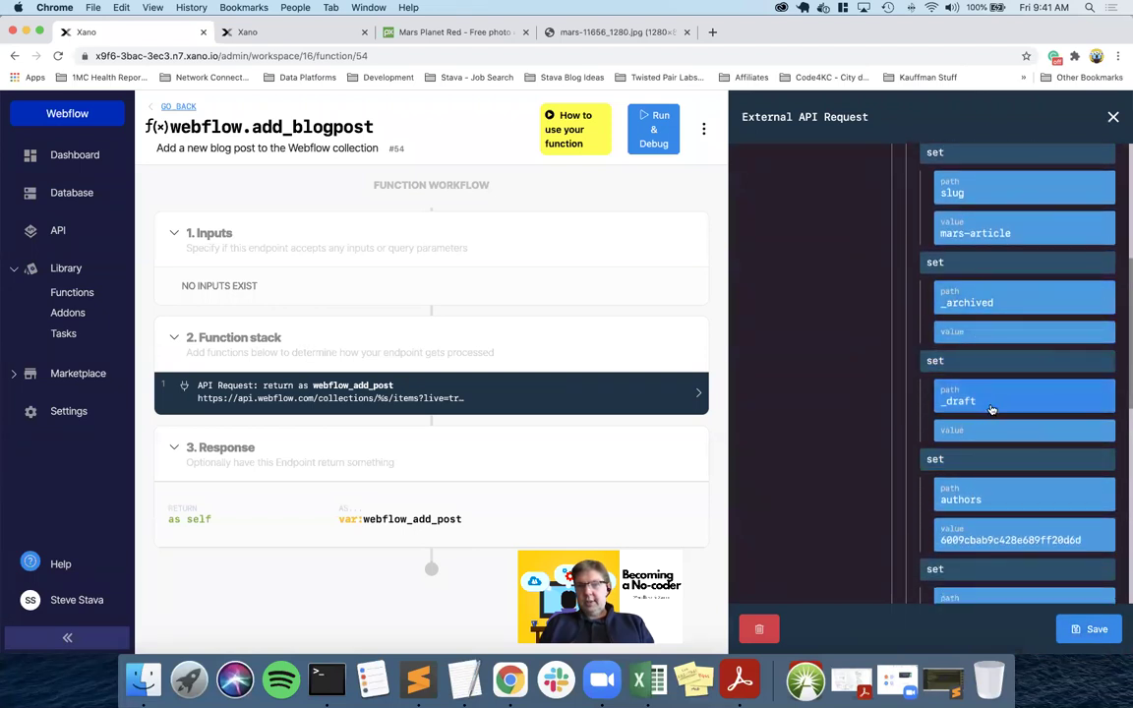
pyautogui.scroll(-4, 991, 409)
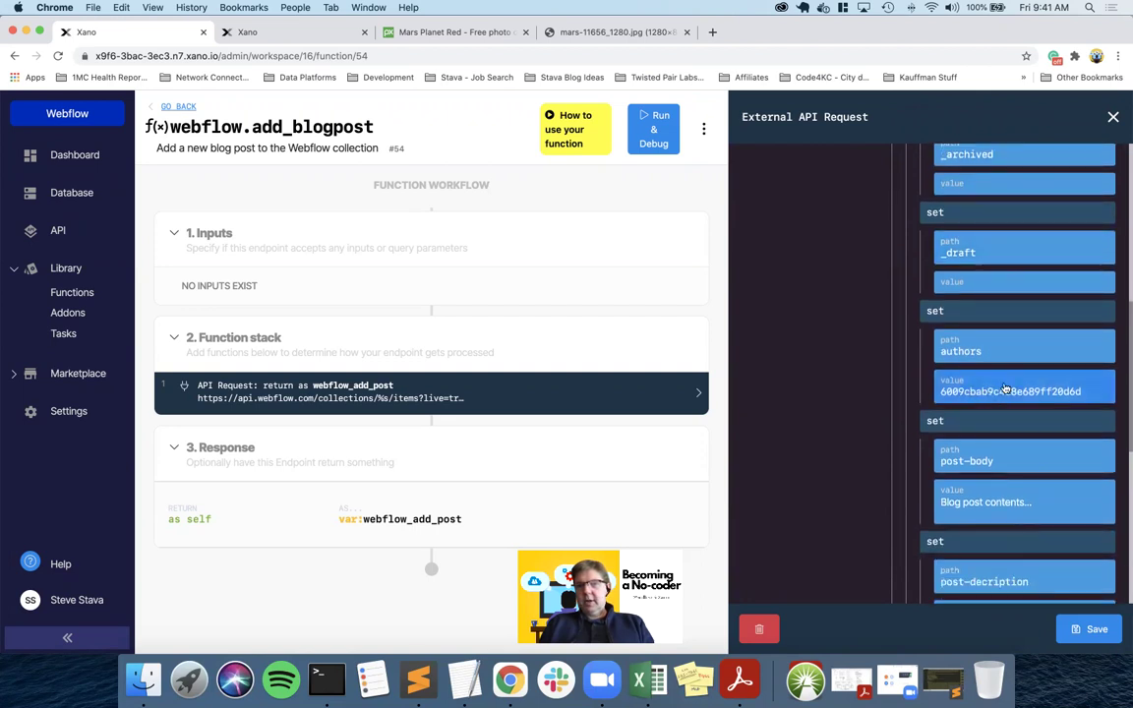
pyautogui.scroll(-3, 1011, 388)
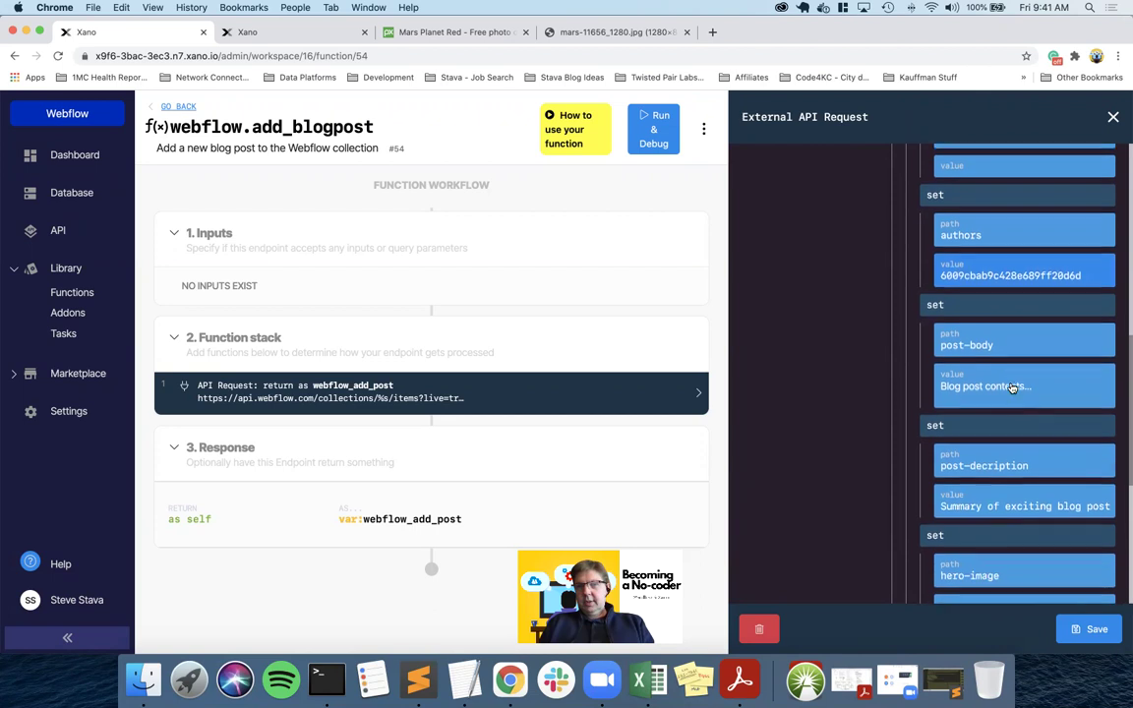
pyautogui.click(1011, 383)
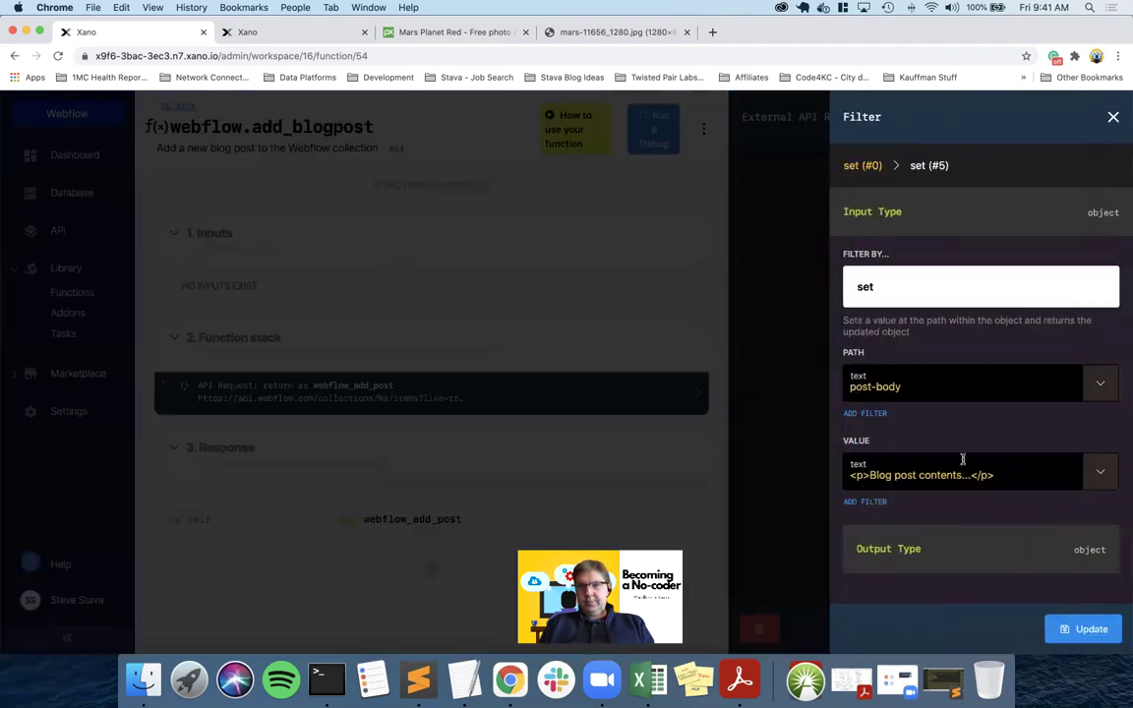
pyautogui.click(862, 473)
pyautogui.press('BackSpace')
pyautogui.write('b')
pyautogui.press('Down')
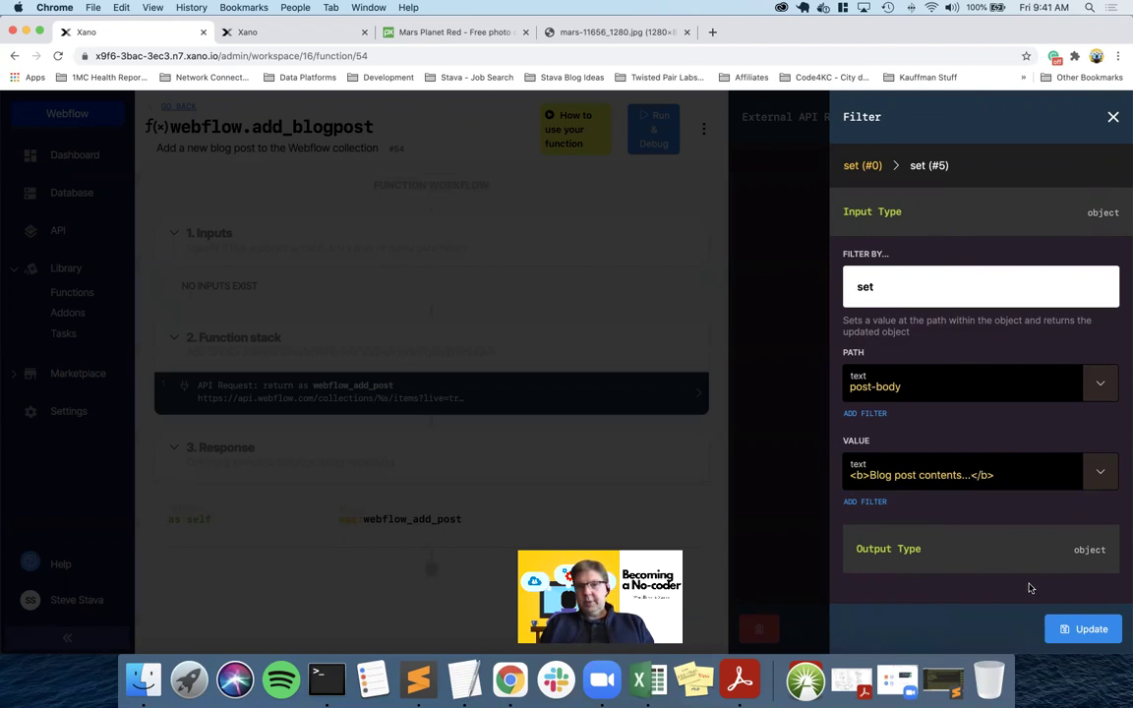
pyautogui.click(1082, 630)
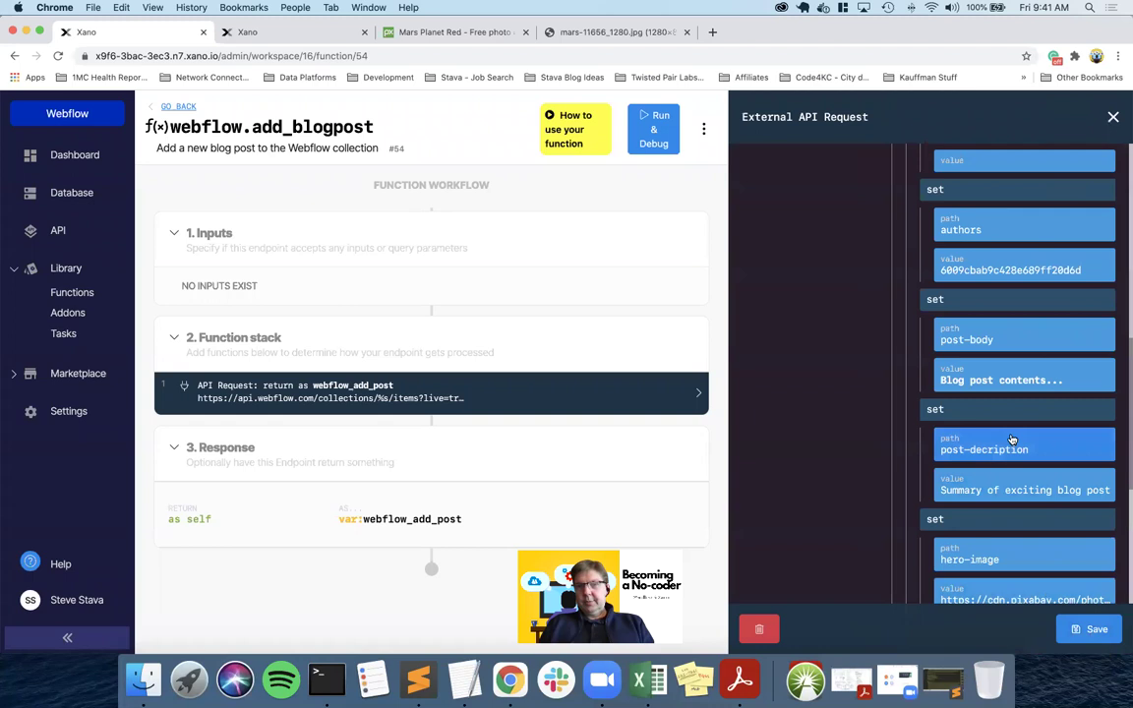
pyautogui.scroll(-3, 1011, 439)
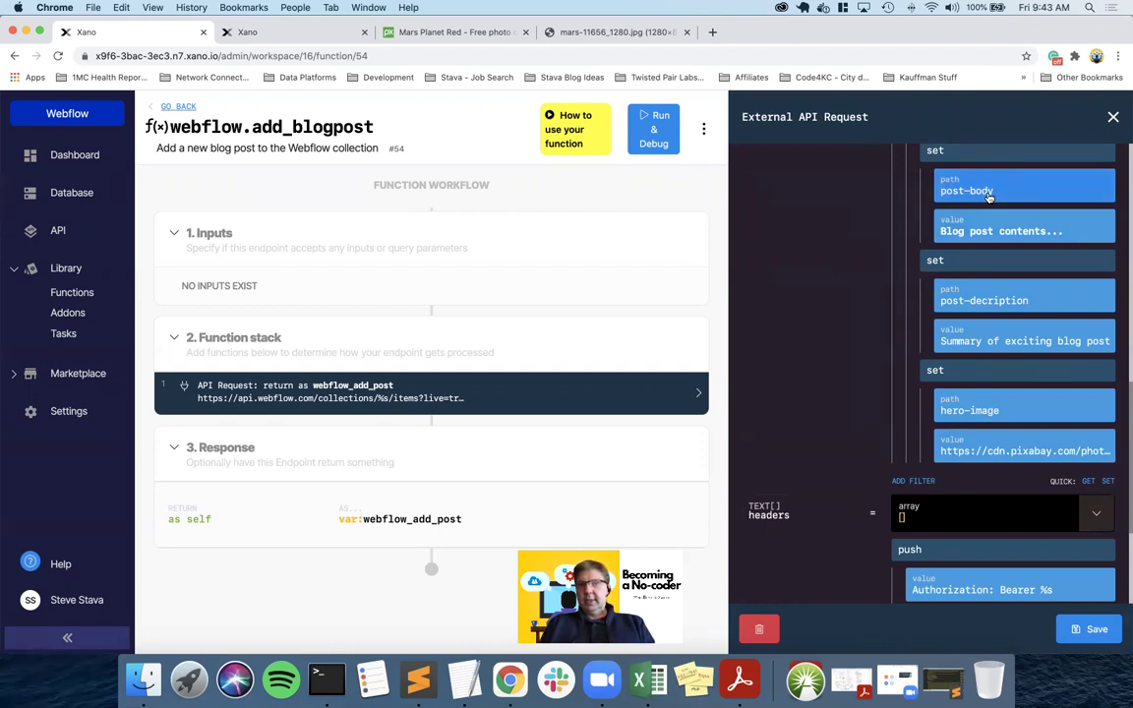
# - Set the post-decription field's value in the request params to "Mars is great to see!" and update the filter
pyautogui.click(990, 341)
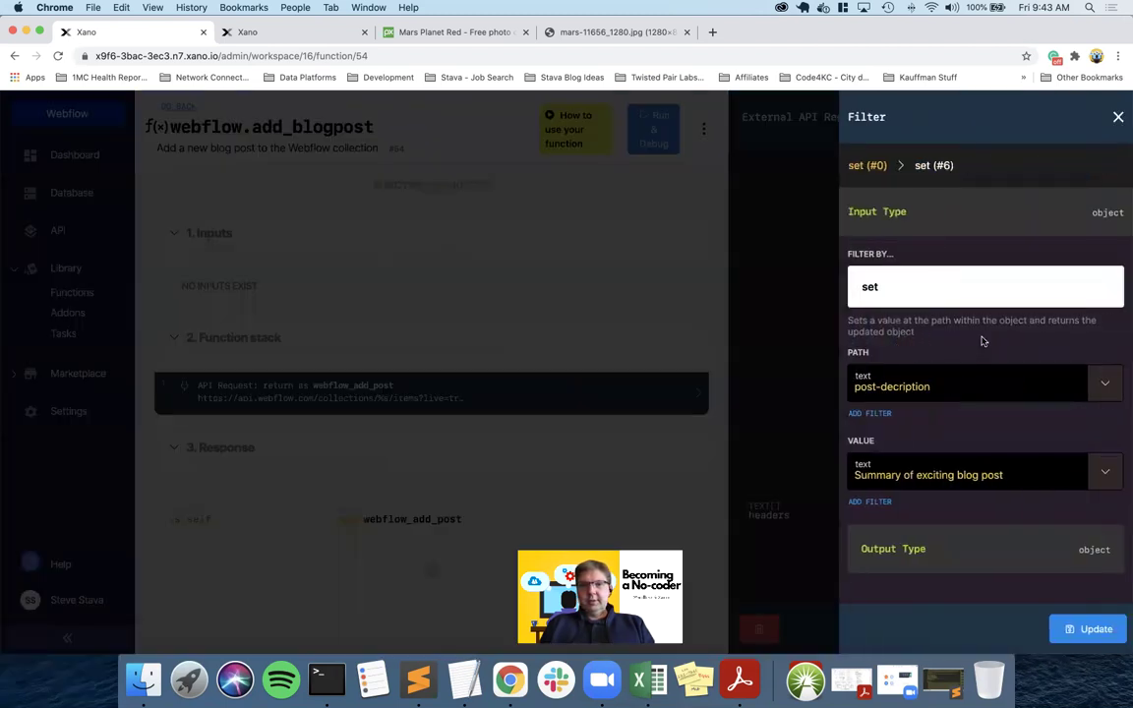
pyautogui.tripleClick(894, 477)
pyautogui.write('Mars is great to see!')
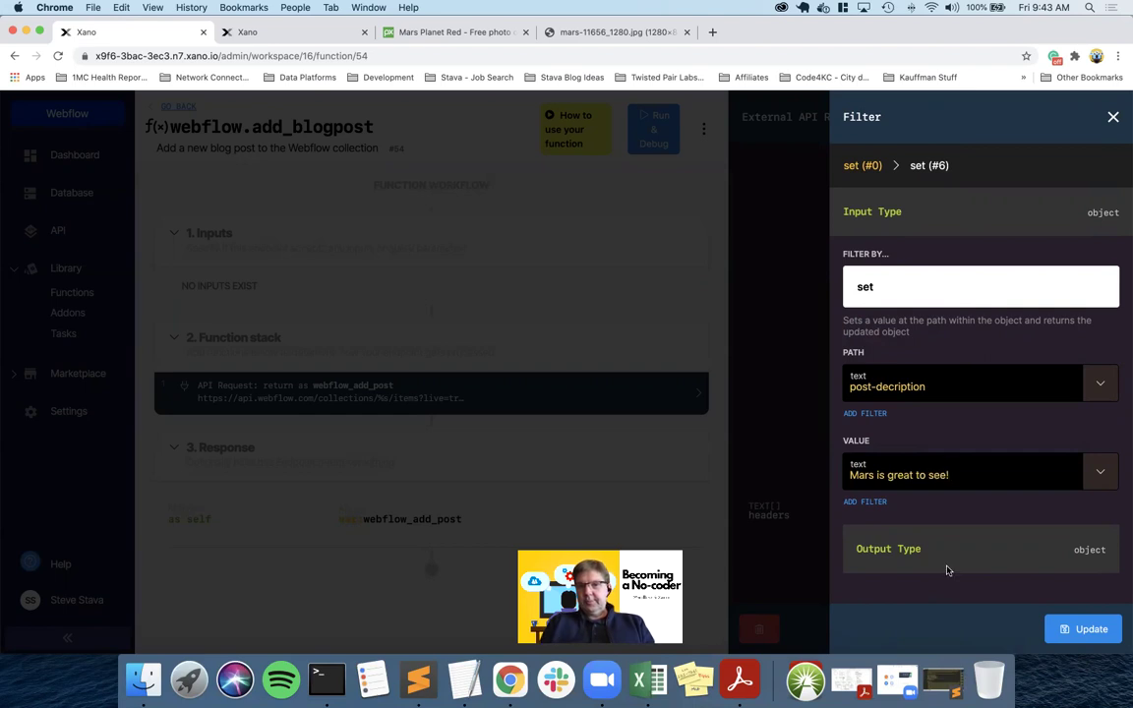
pyautogui.click(1087, 627)
# - Locate the hero-image value in the request params, and switch to the Mars photo page on Pixabay
pyautogui.scroll(-2, 1044, 492)
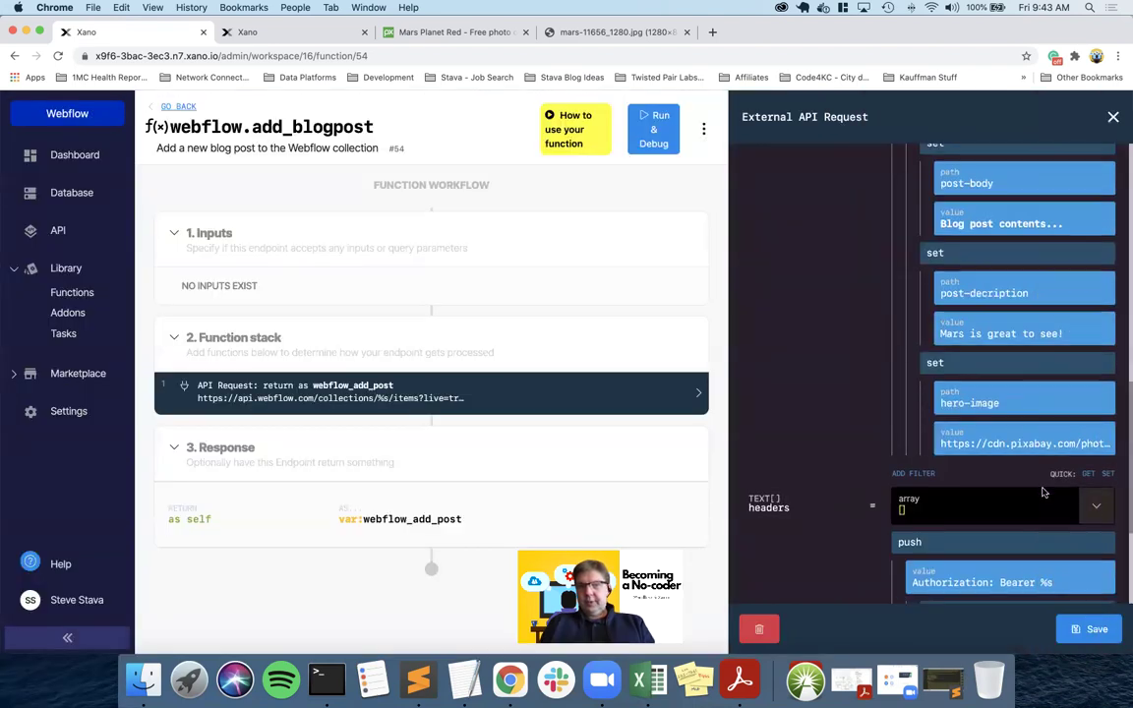
pyautogui.scroll(-3, 1044, 492)
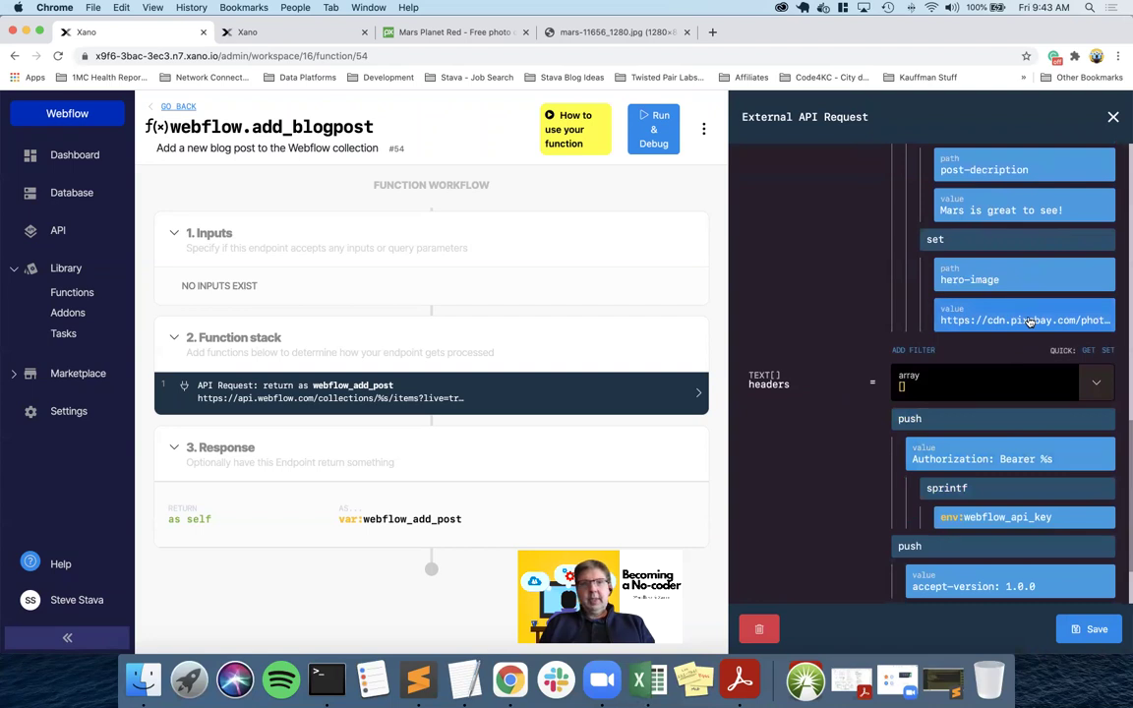
pyautogui.click(456, 34)
pyautogui.scroll(-5, 253, 332)
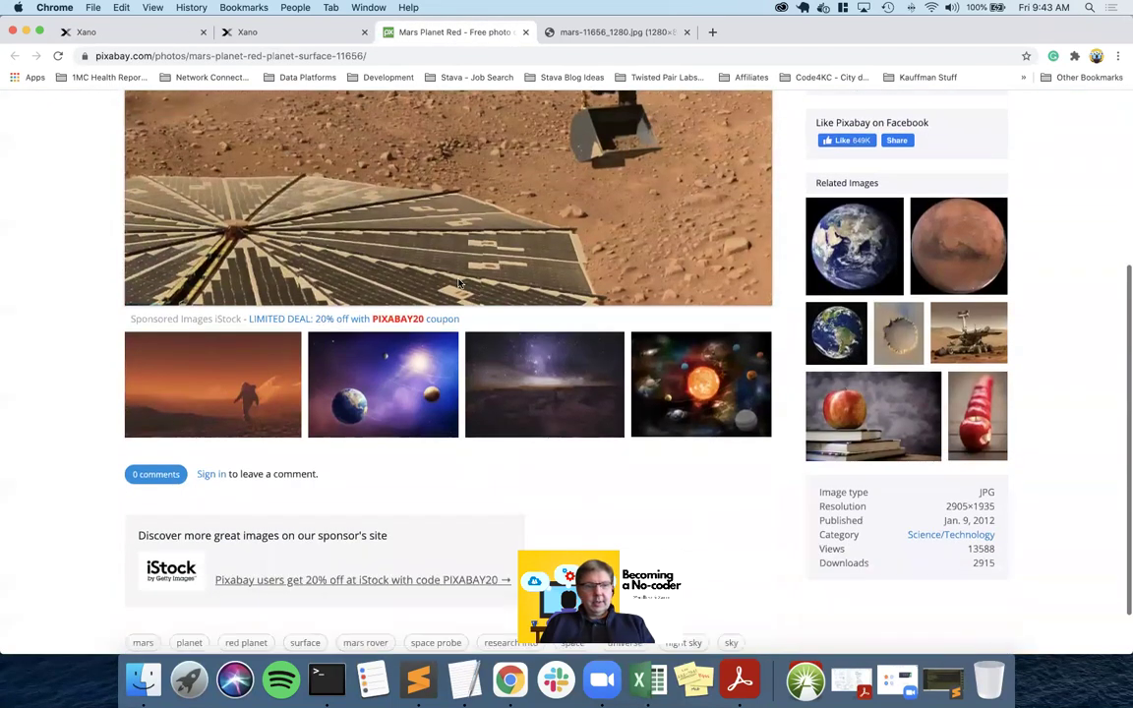
pyautogui.click(225, 344)
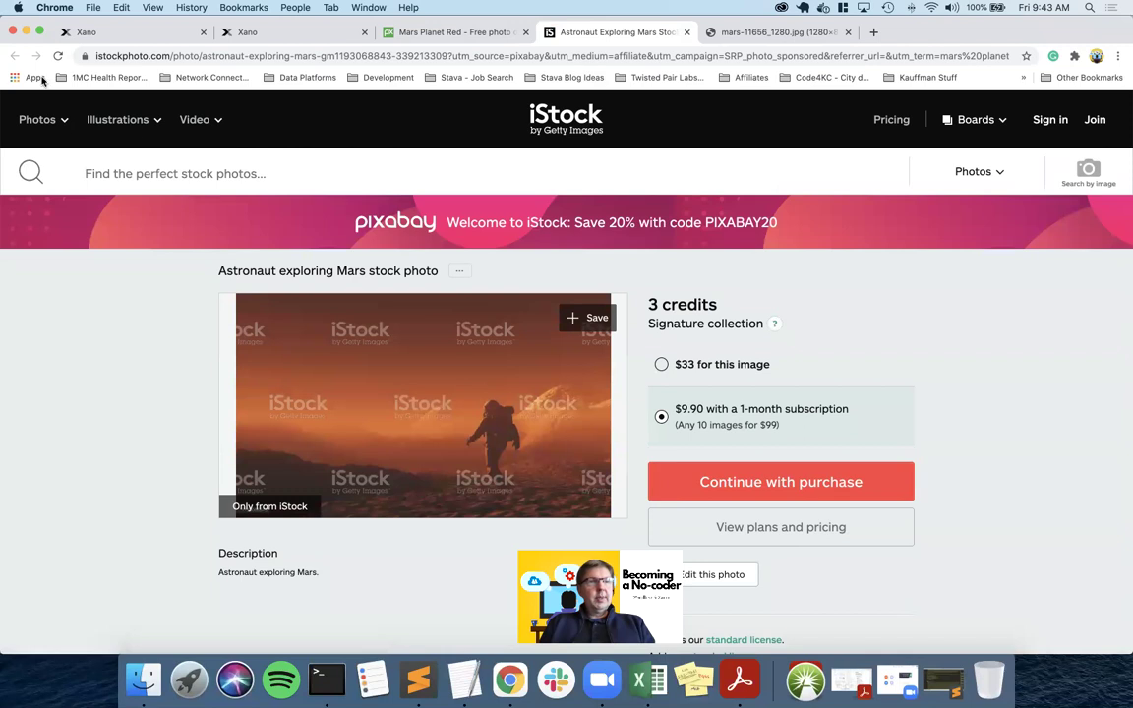
pyautogui.click(686, 31)
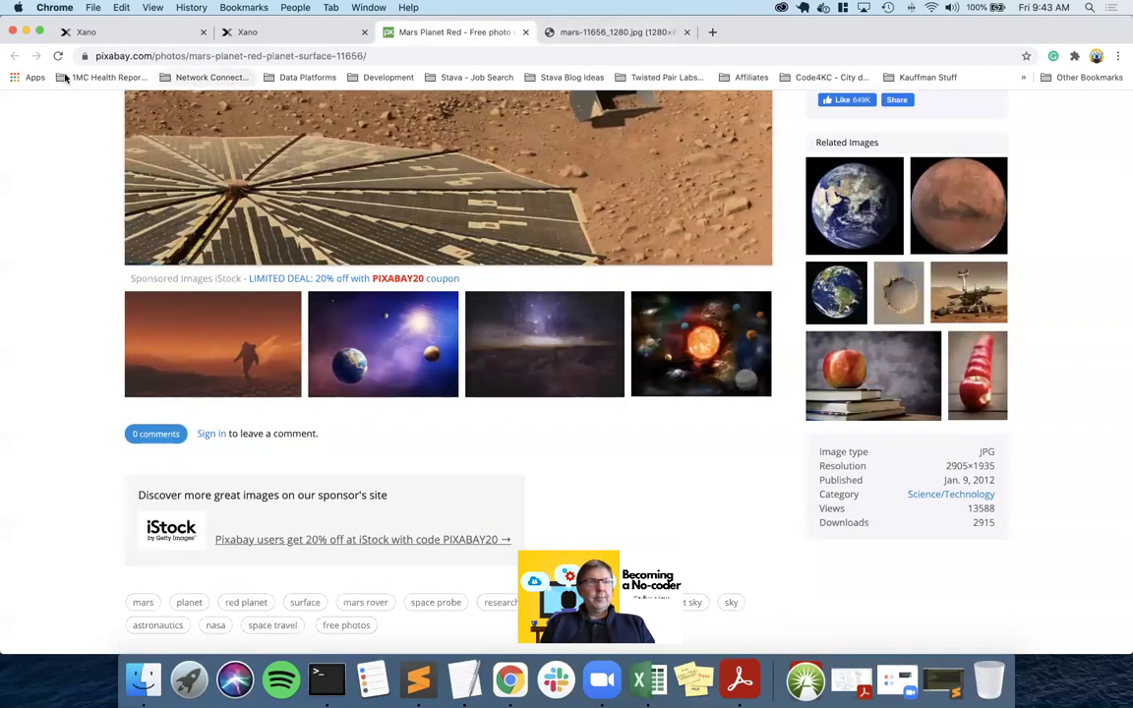
pyautogui.scroll(5, 472, 155)
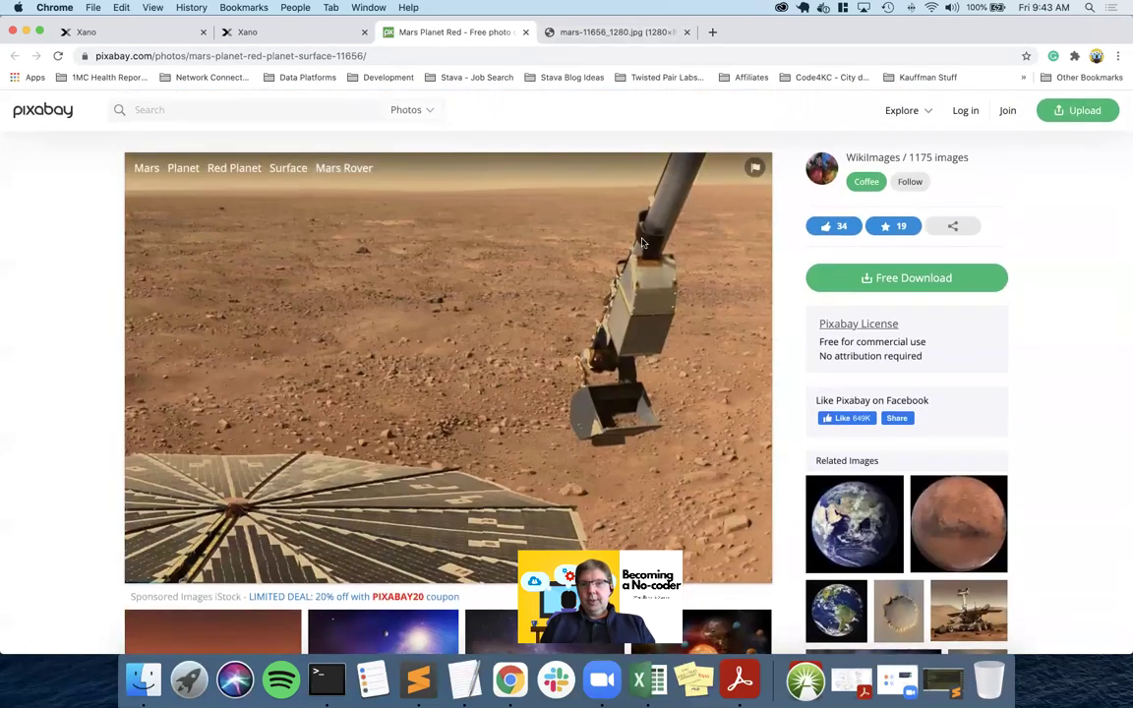
# - Open the related Pixabay photo showing the whole planet Mars and copy its image address
pyautogui.scroll(-3, 782, 360)
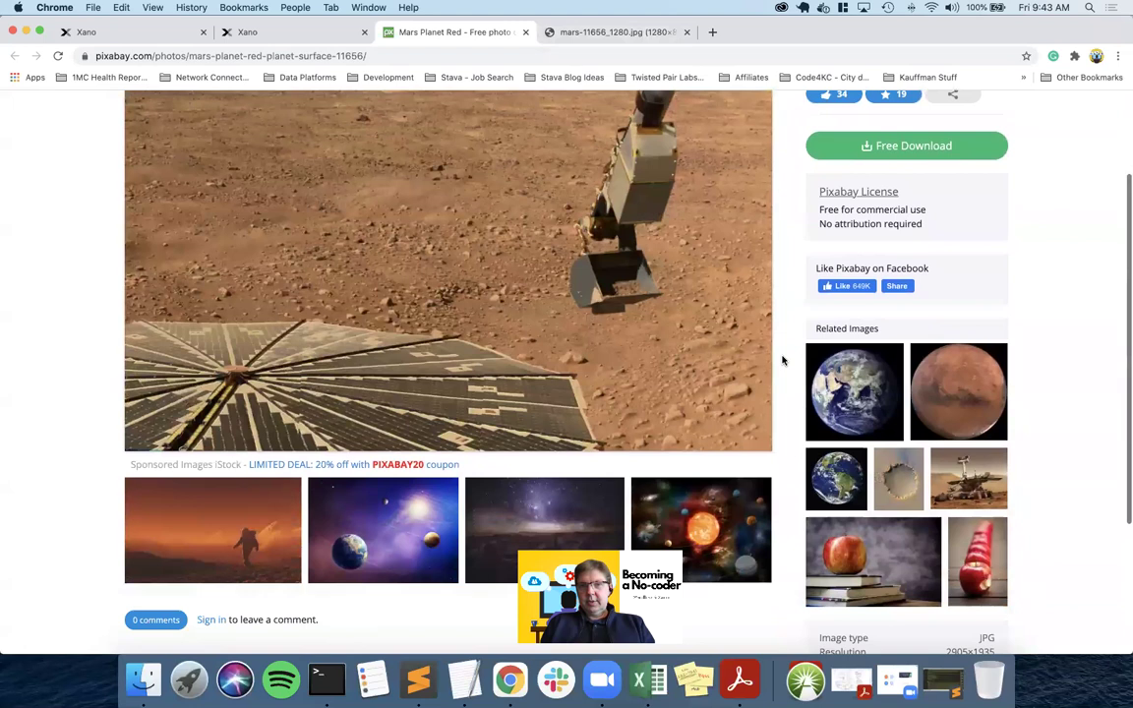
pyautogui.click(941, 380)
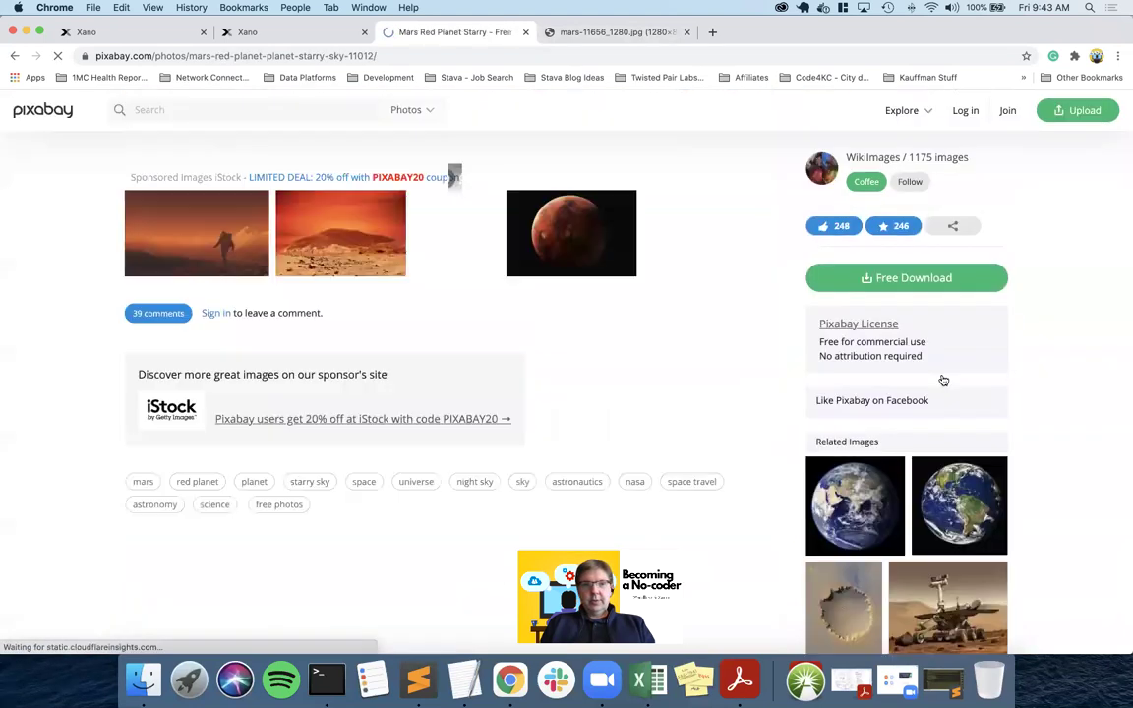
pyautogui.scroll(-3, 447, 350)
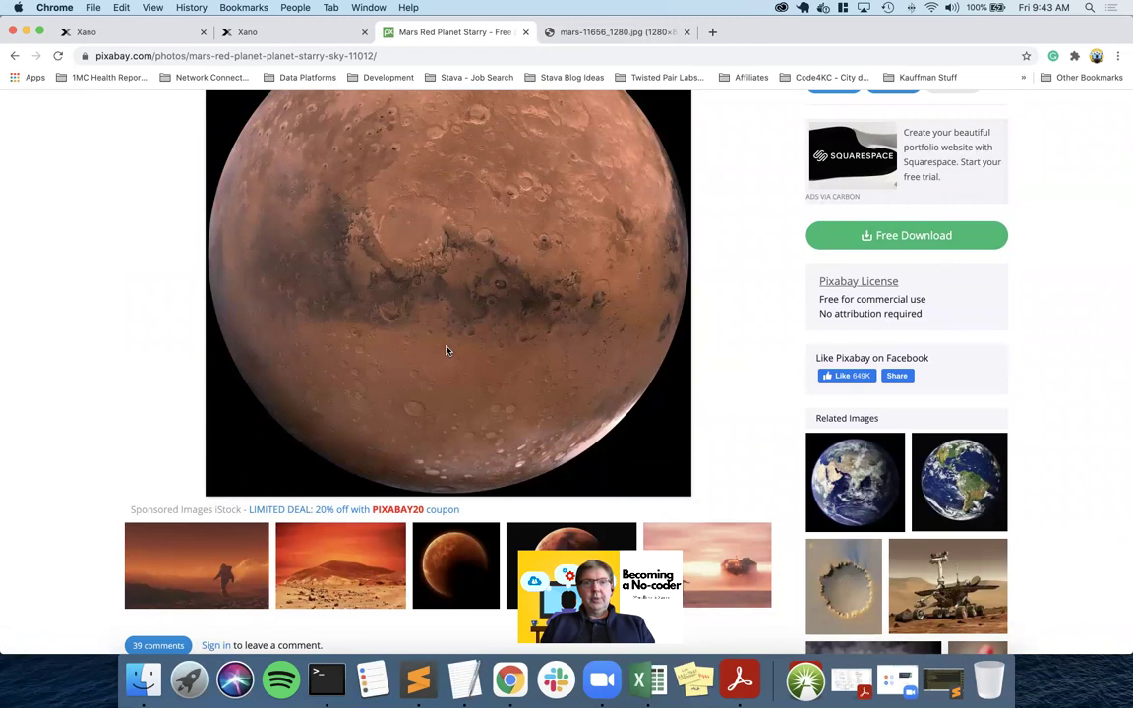
pyautogui.rightClick(446, 350)
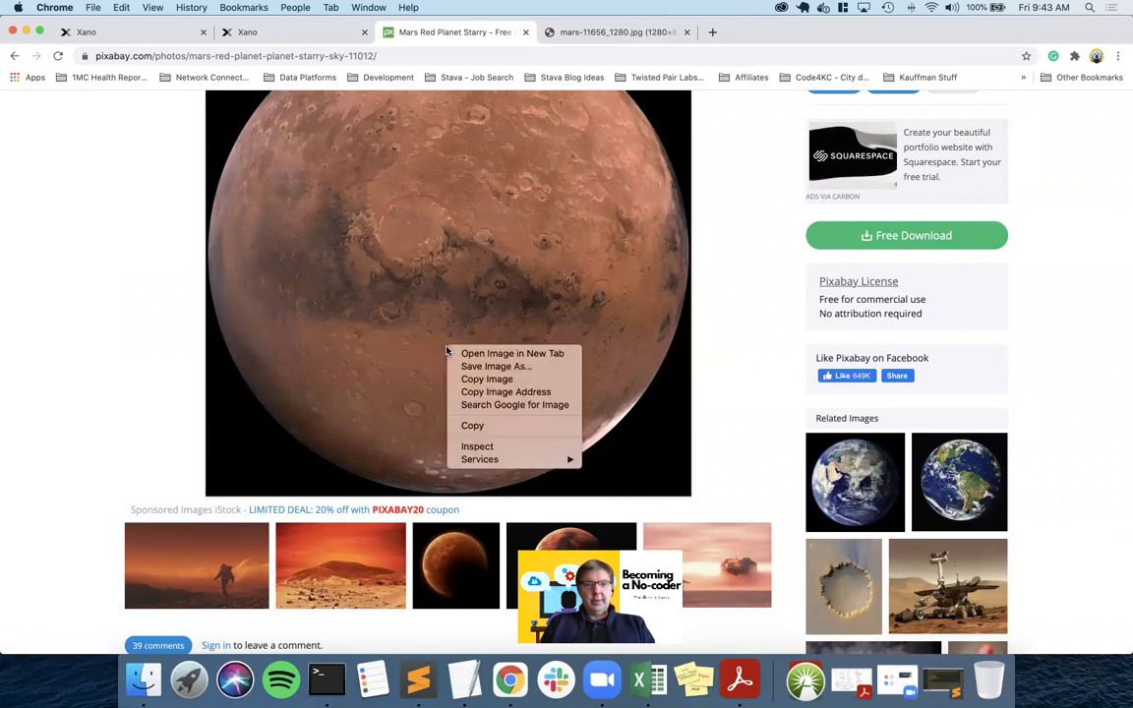
pyautogui.click(486, 392)
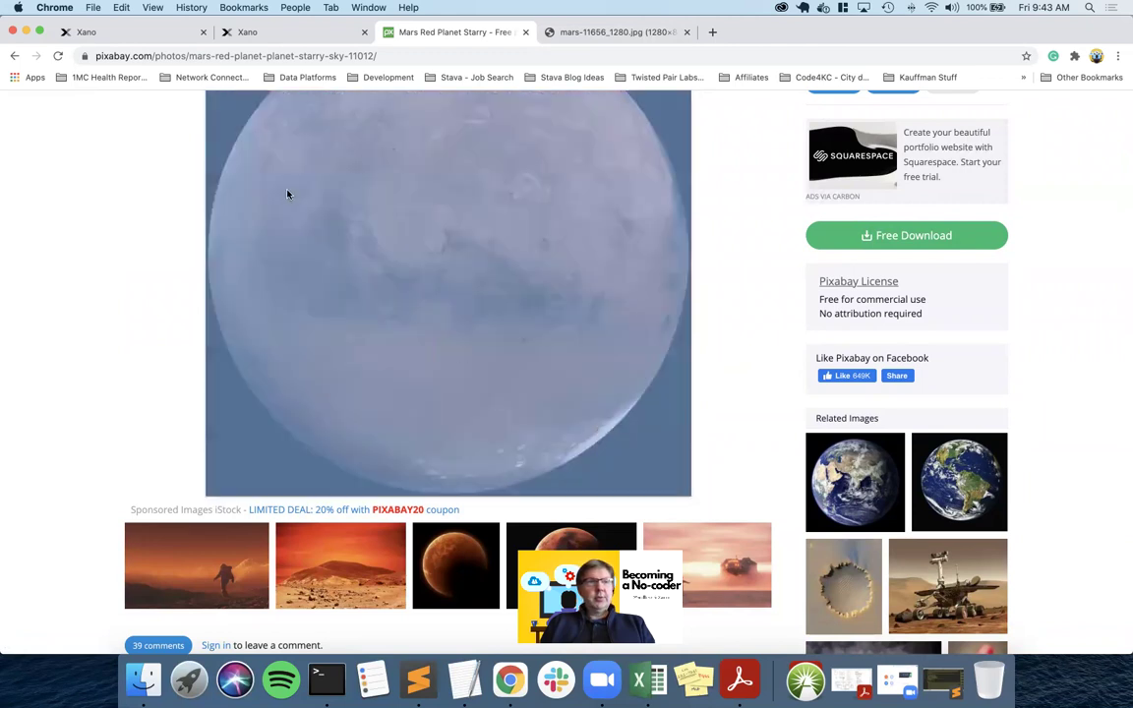
# - Back in Xano, replace the hero-image value with the copied mars-11012_1280.jpg address and update the filter
pyautogui.click(147, 31)
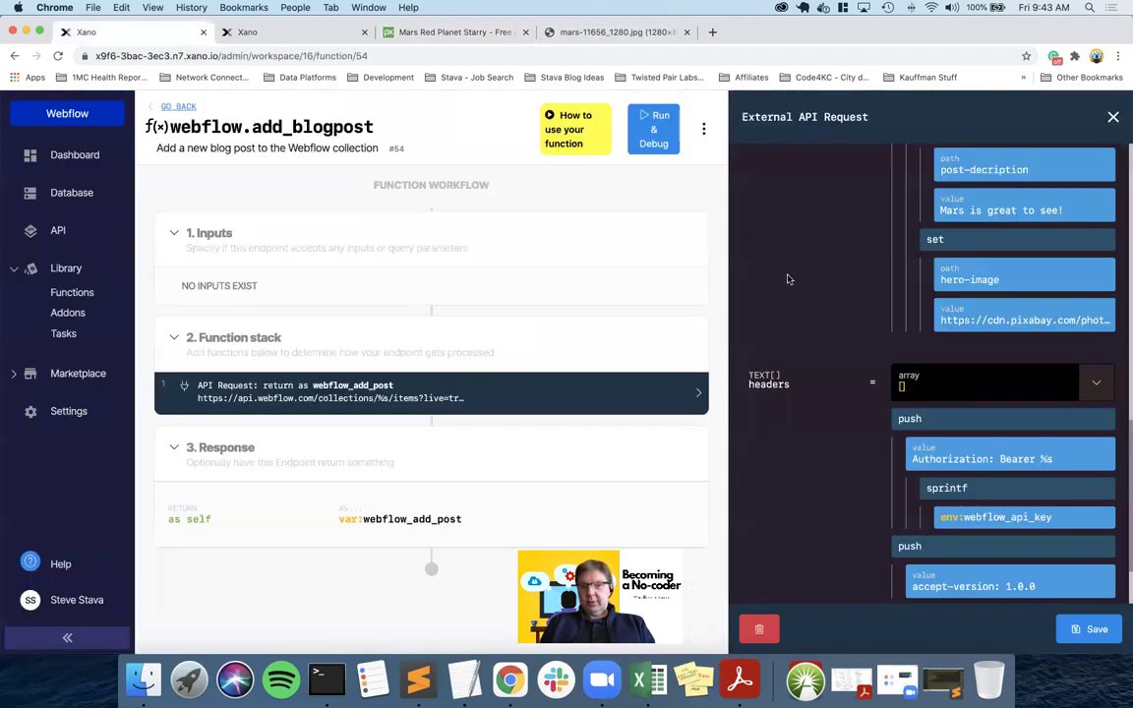
pyautogui.scroll(-2, 879, 464)
pyautogui.scroll(3, 900, 450)
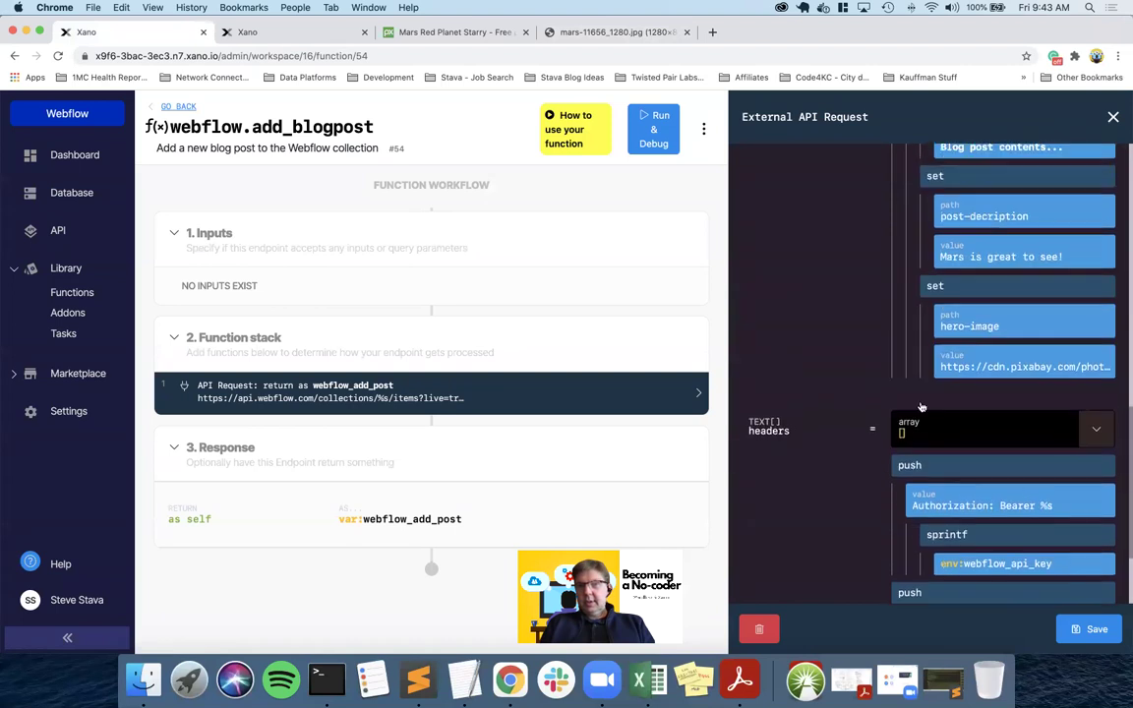
pyautogui.click(991, 367)
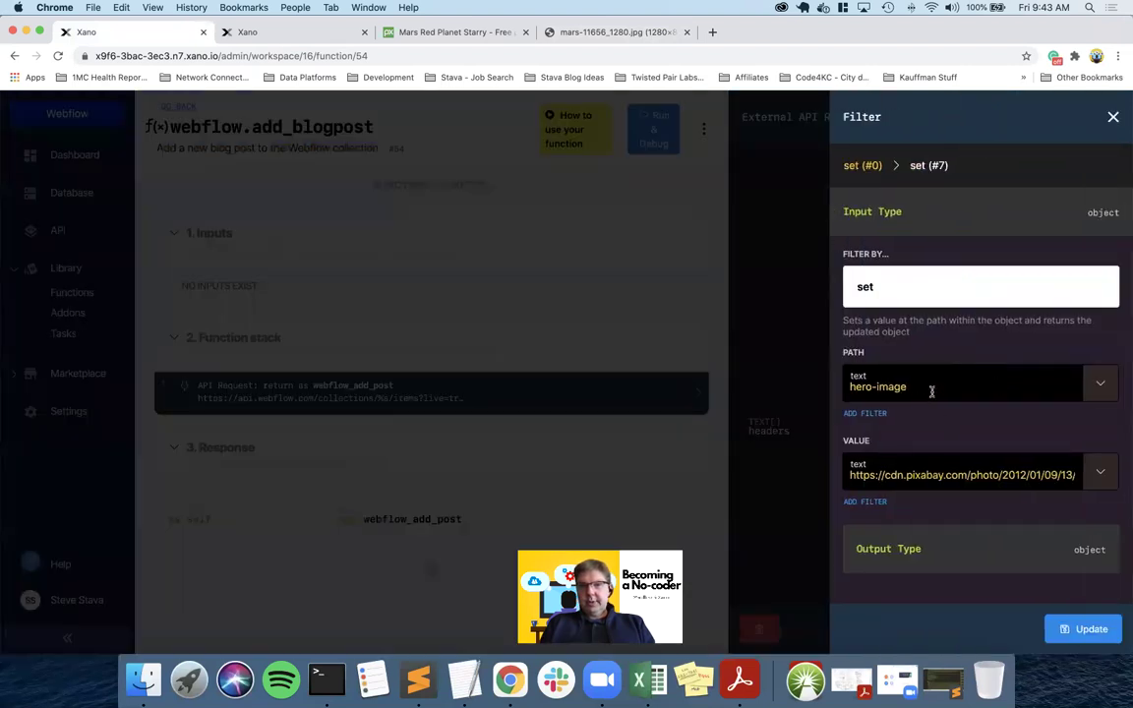
pyautogui.tripleClick(920, 470)
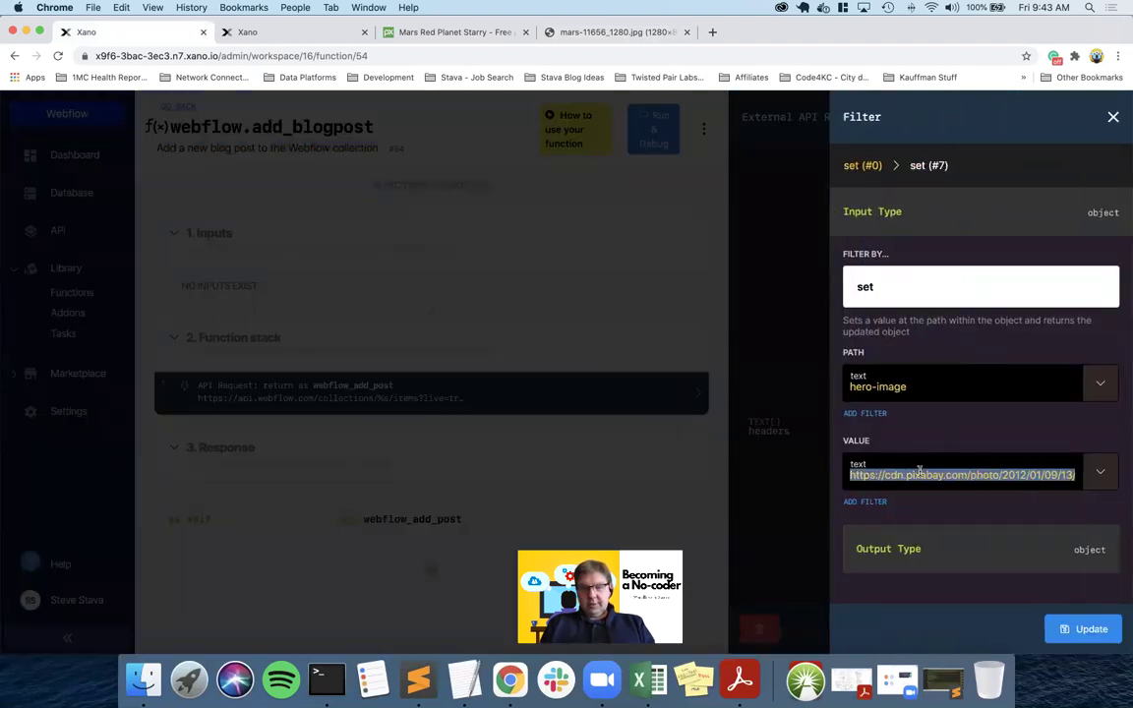
pyautogui.press('super+v')
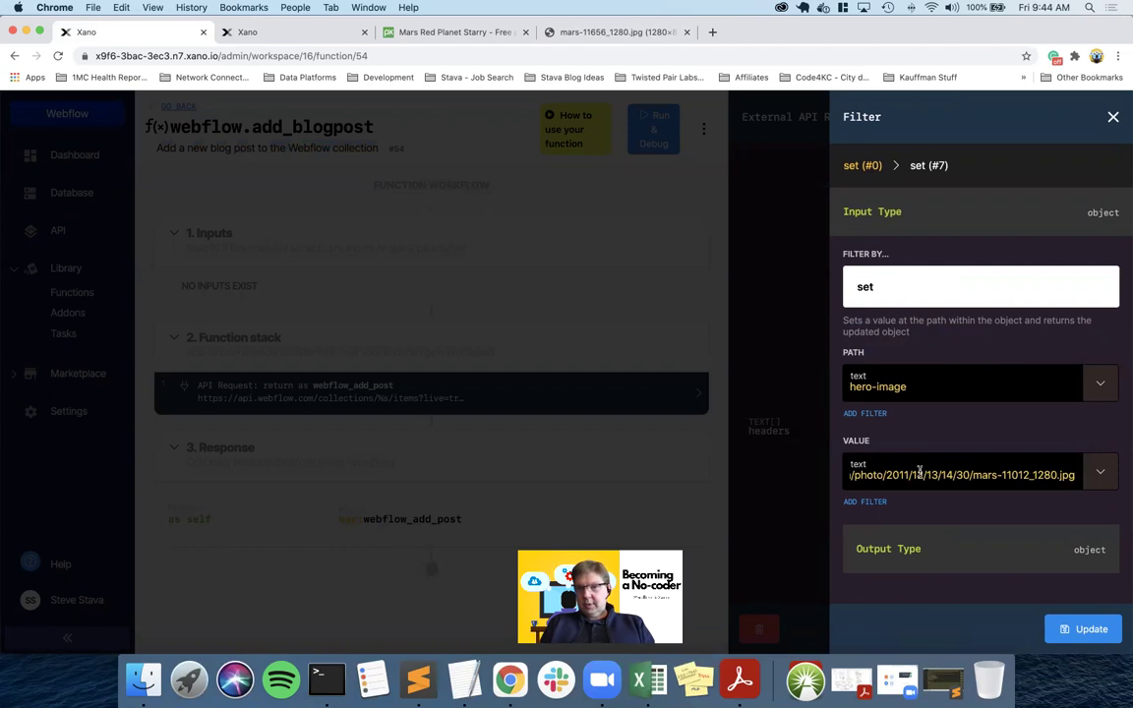
pyautogui.click(1083, 628)
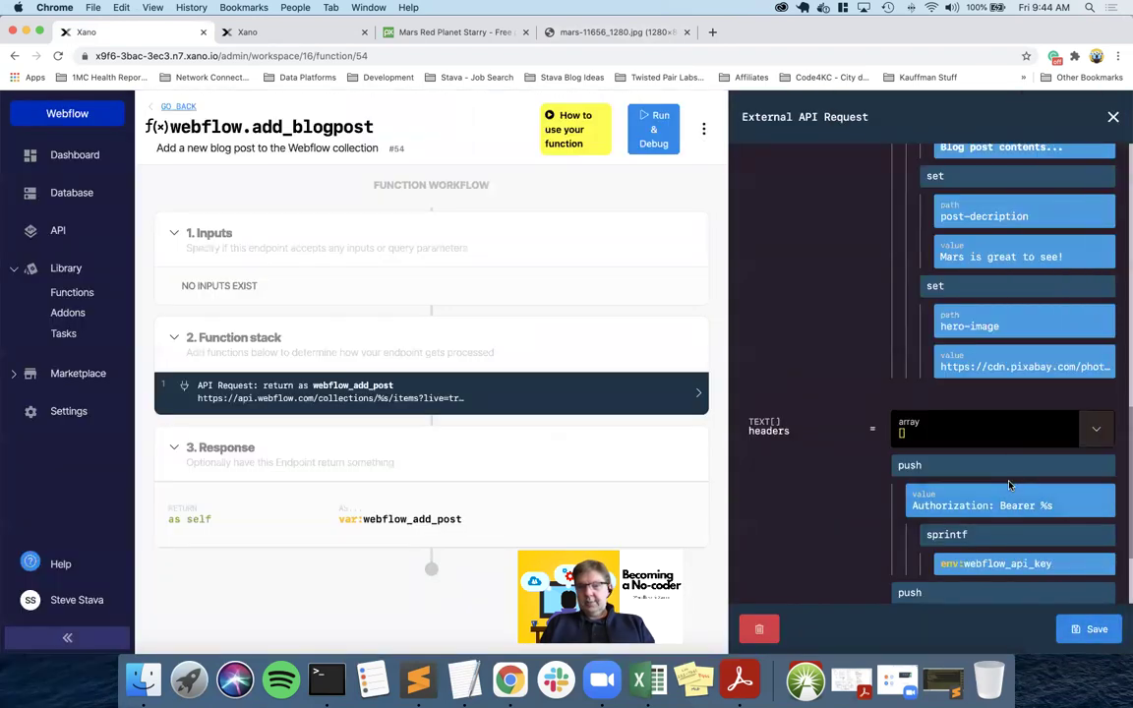
# - Save the API request, run webflow.add_blogpost in the debugger, and review the request params and response
pyautogui.click(1088, 628)
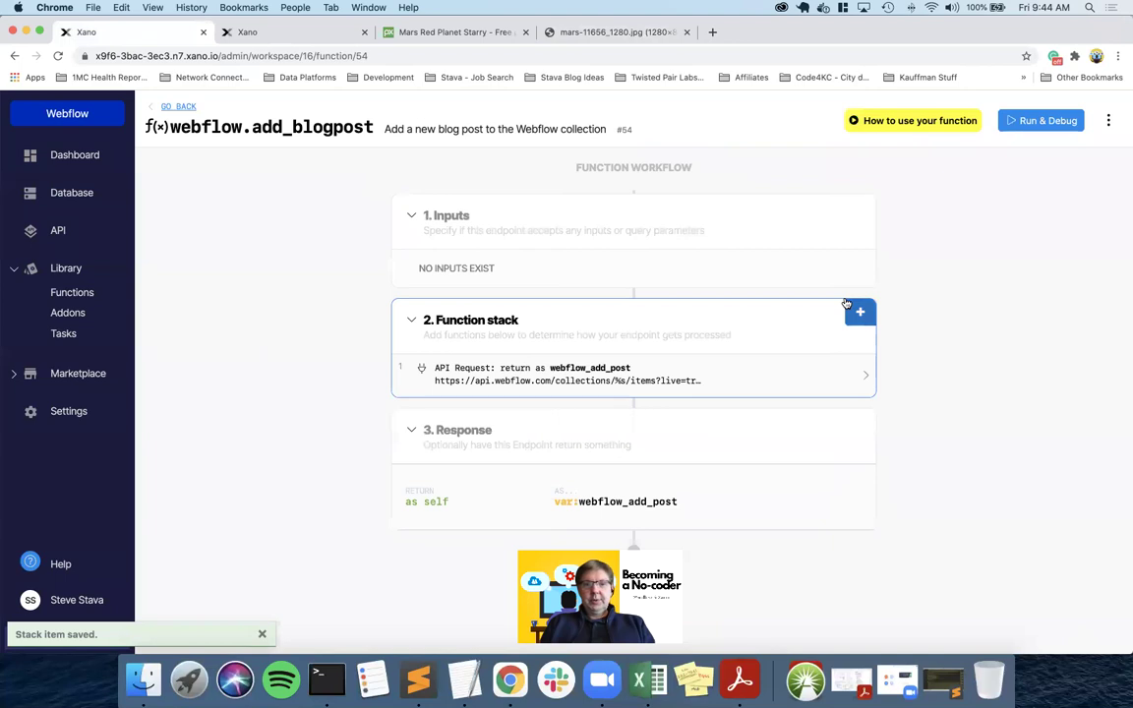
pyautogui.click(1041, 120)
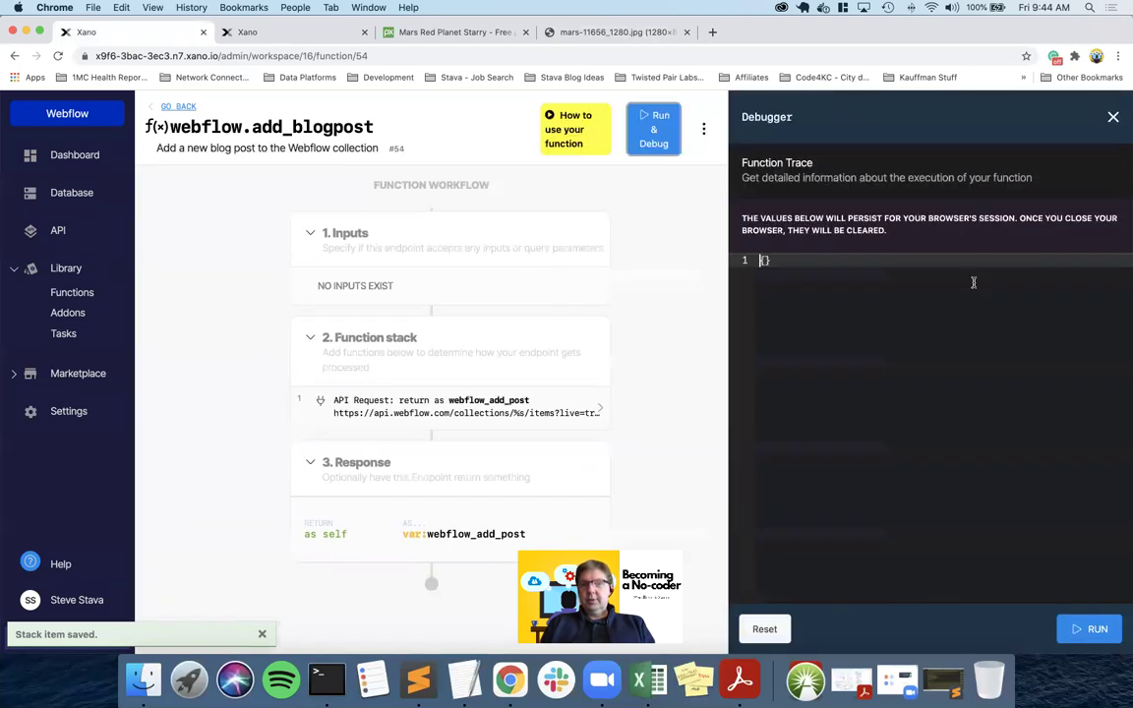
pyautogui.click(1079, 625)
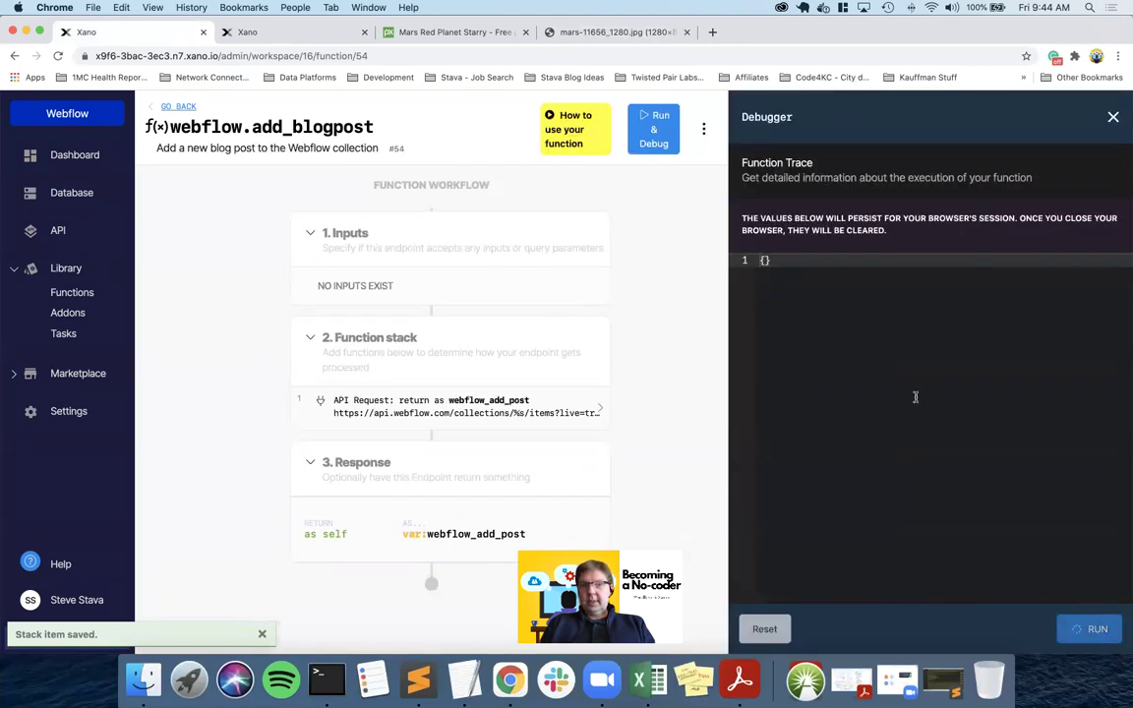
pyautogui.scroll(-5, 914, 397)
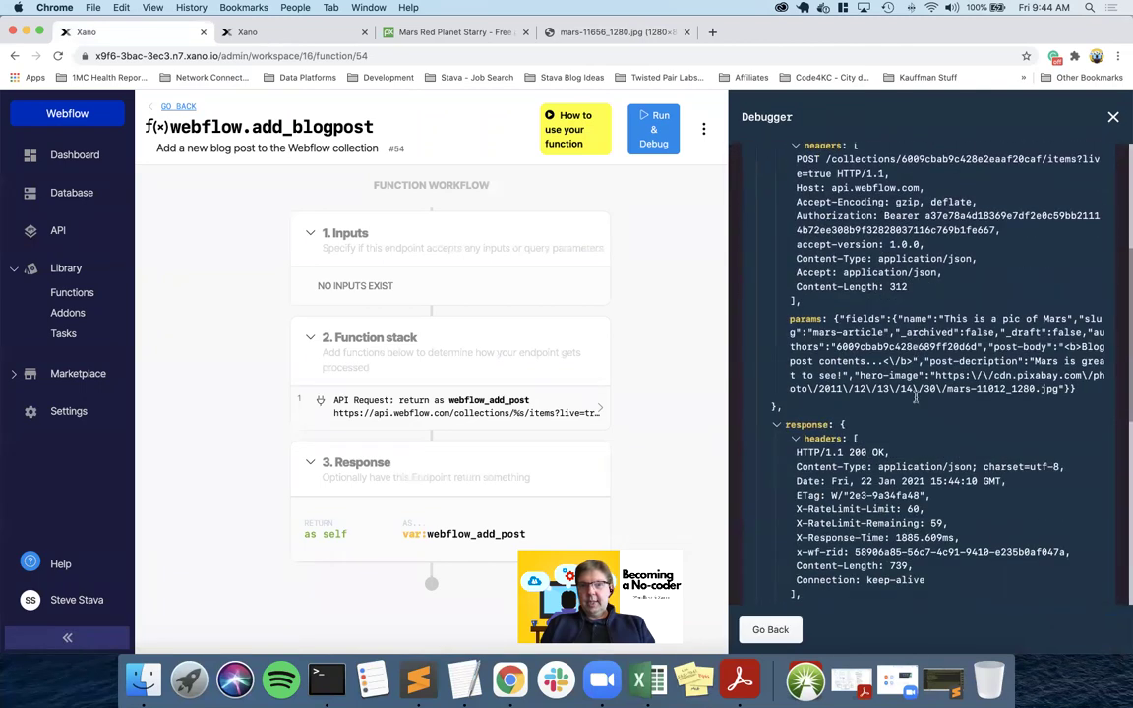
pyautogui.scroll(-2, 914, 397)
pyautogui.tripleClick(867, 386)
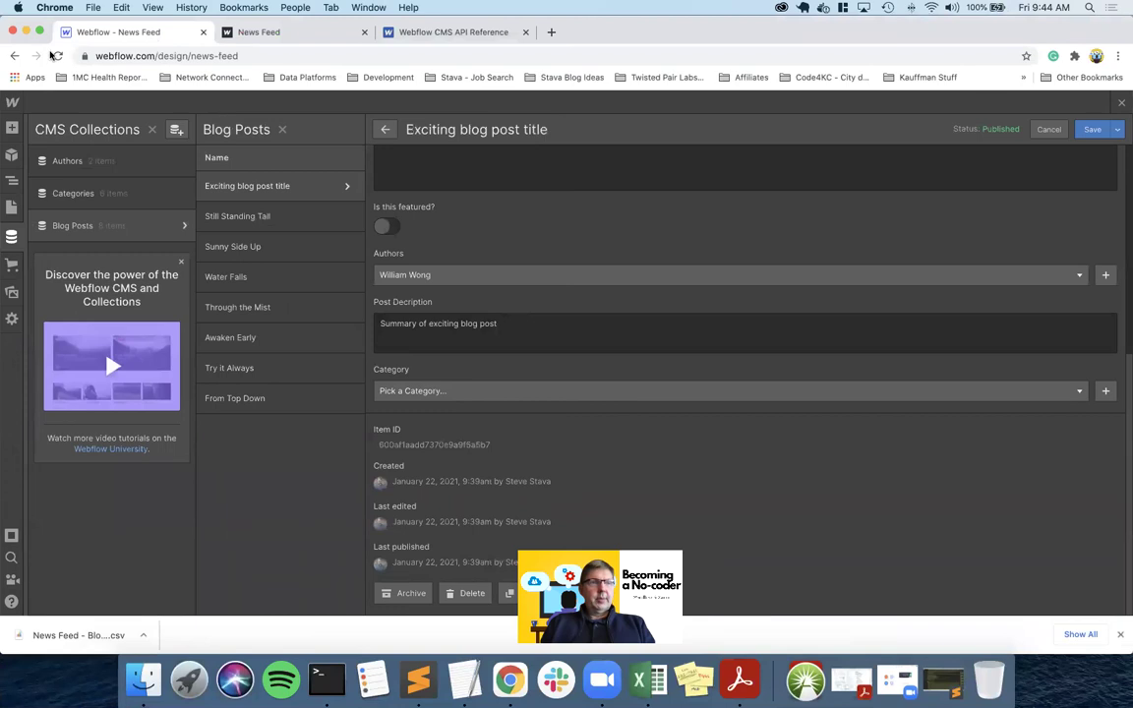
# - In Webflow, reload the Designer and inspect the "This is a pic of Mars" item's fields in the Blog Posts collection
pyautogui.click(59, 56)
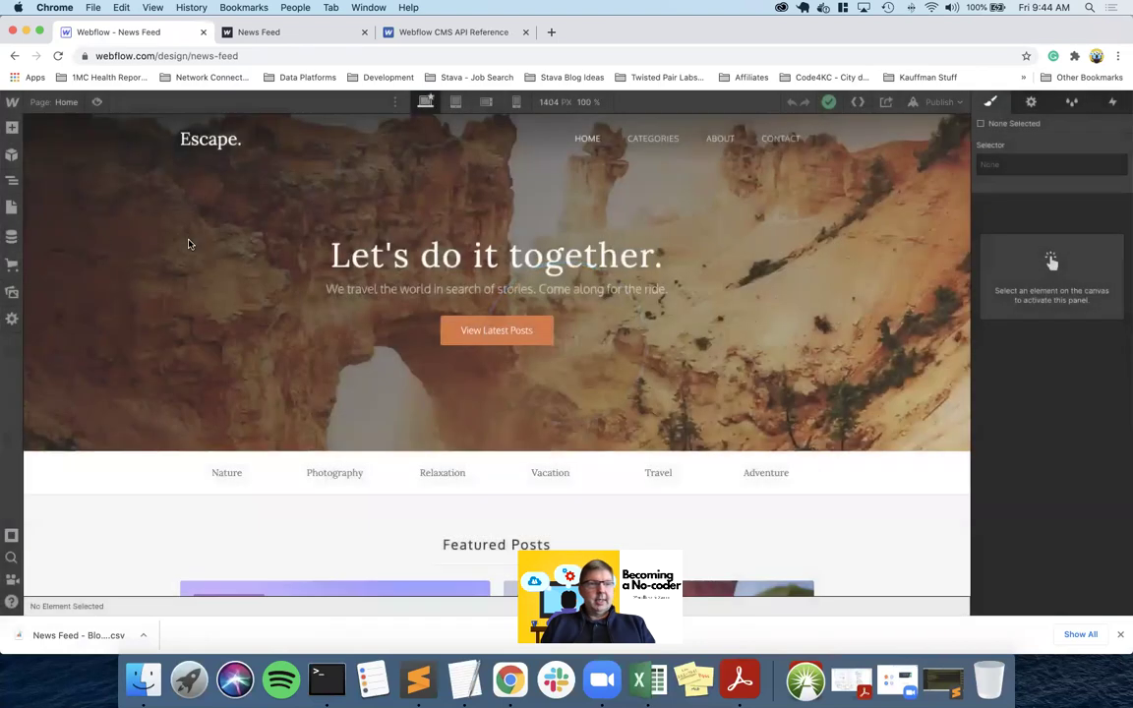
pyautogui.click(12, 236)
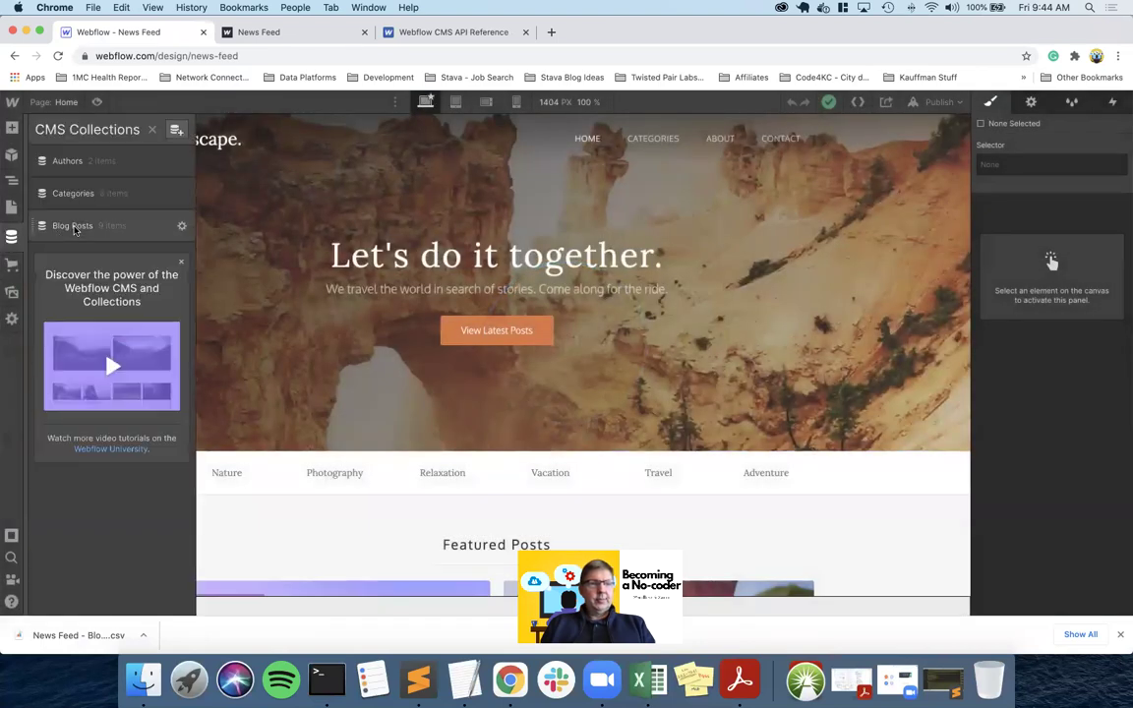
pyautogui.click(72, 226)
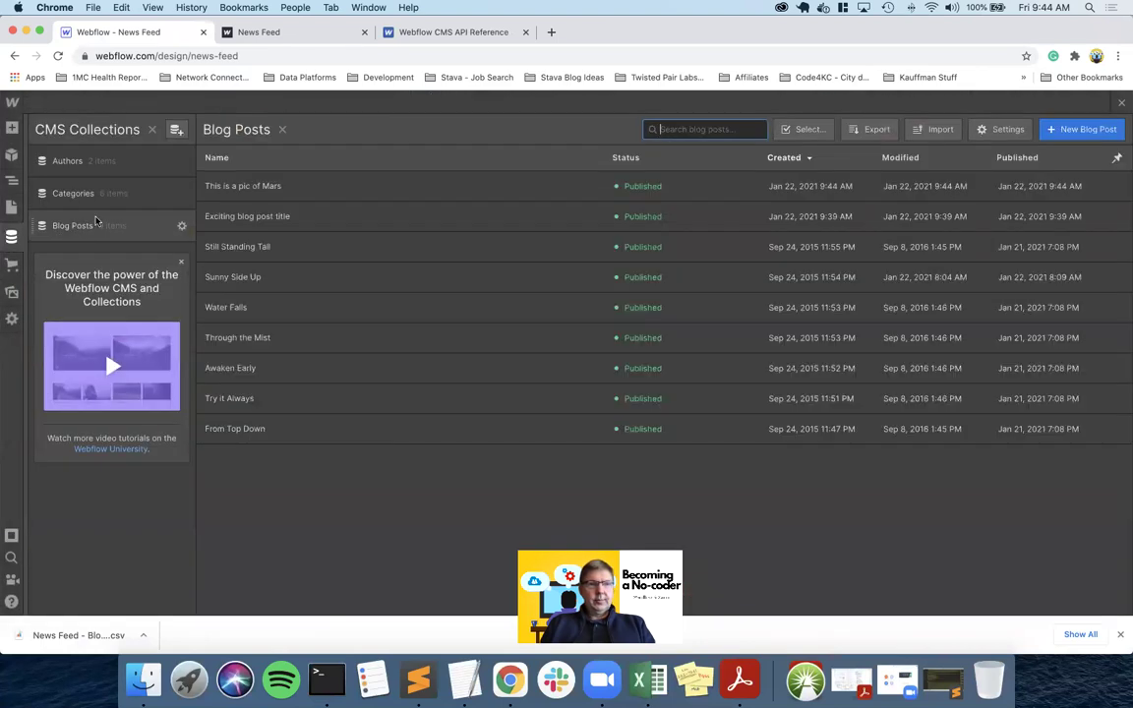
pyautogui.click(251, 189)
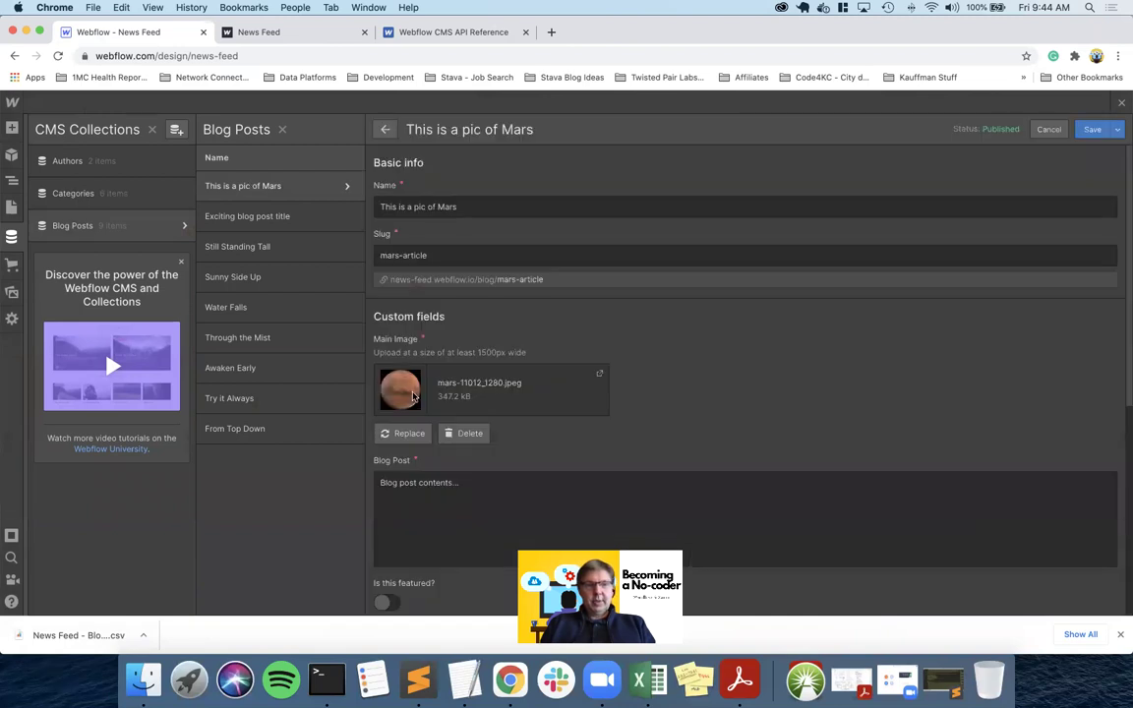
pyautogui.scroll(-5, 479, 396)
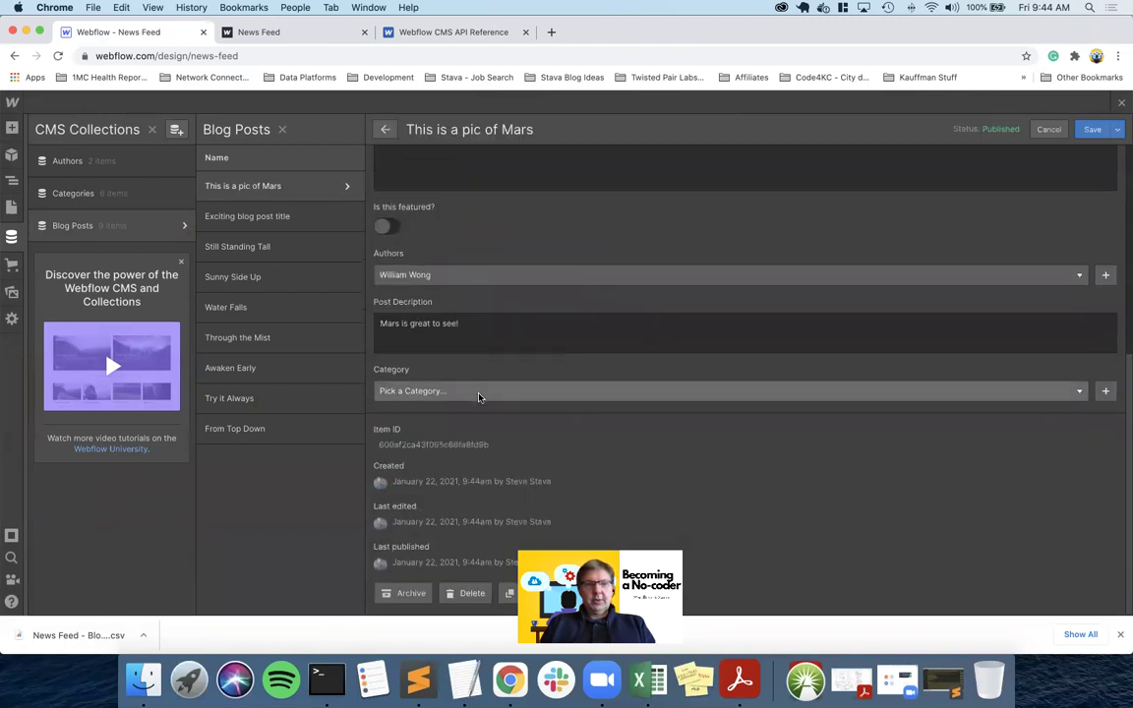
pyautogui.scroll(5, 479, 396)
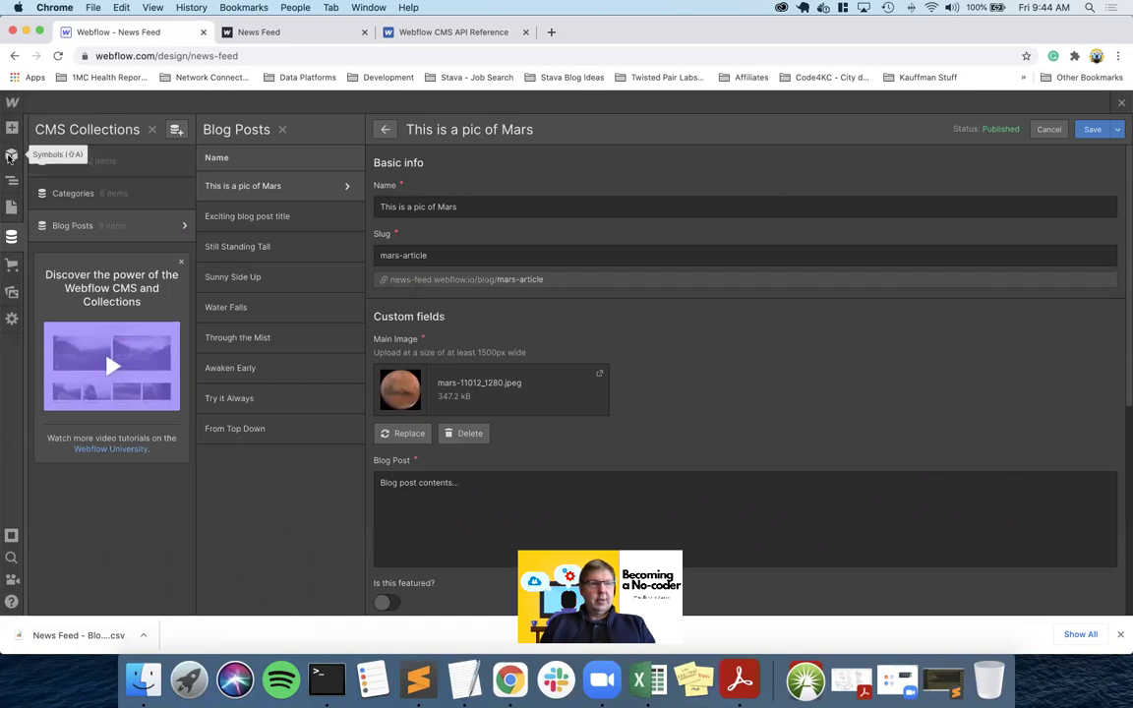
# - Preview the Home page, then reload the Designer and check the Most Recent section for the new Mars post
pyautogui.click(12, 207)
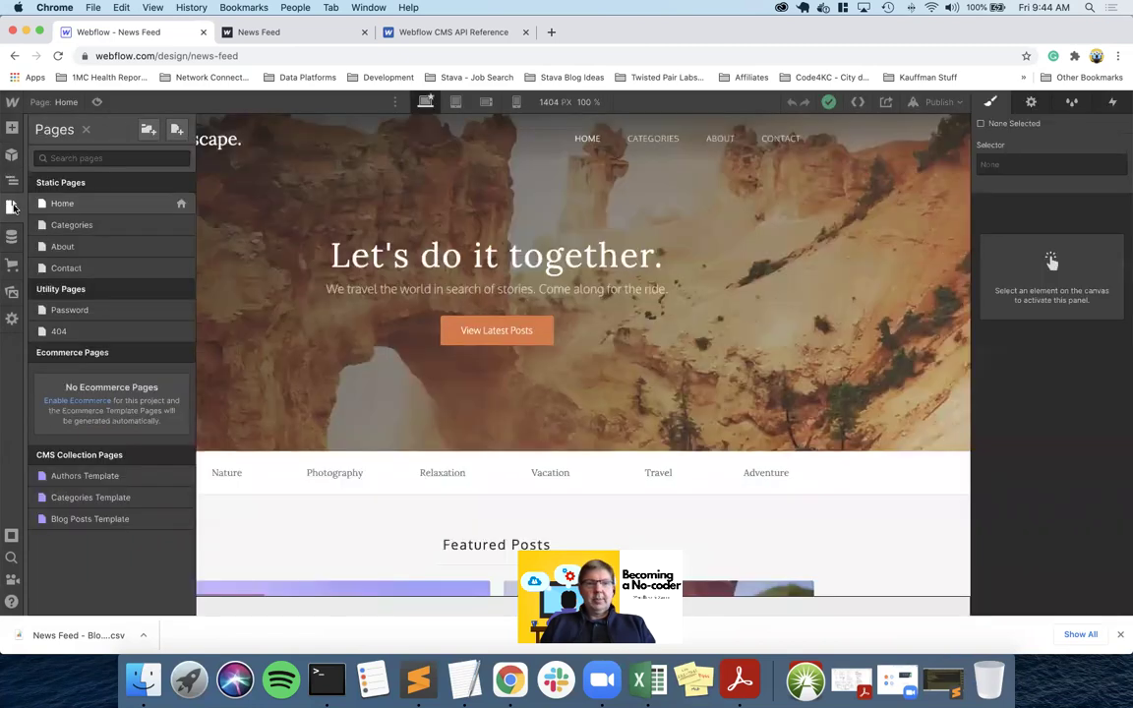
pyautogui.click(97, 102)
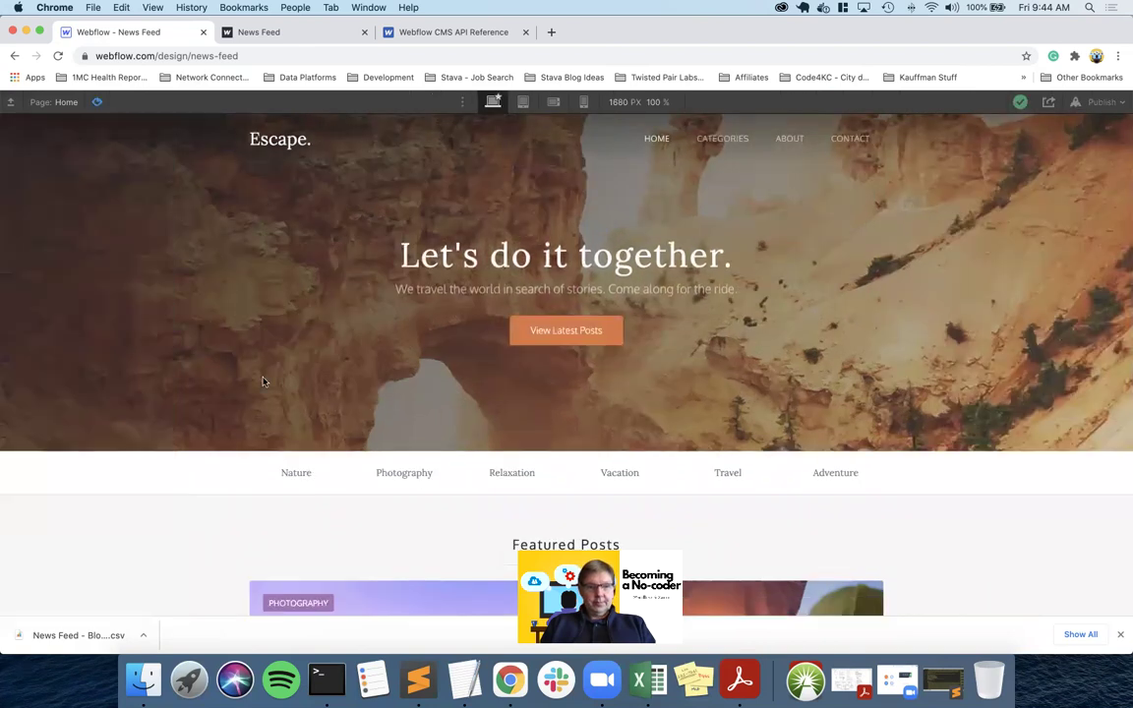
pyautogui.scroll(-5, 262, 379)
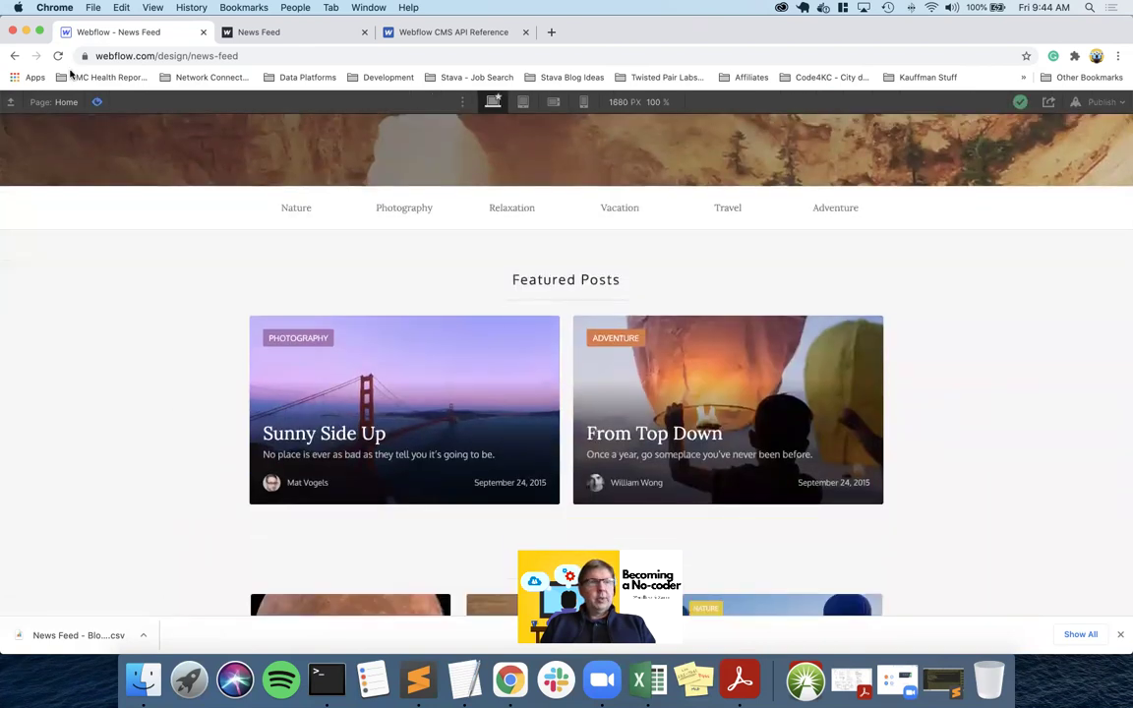
pyautogui.click(57, 56)
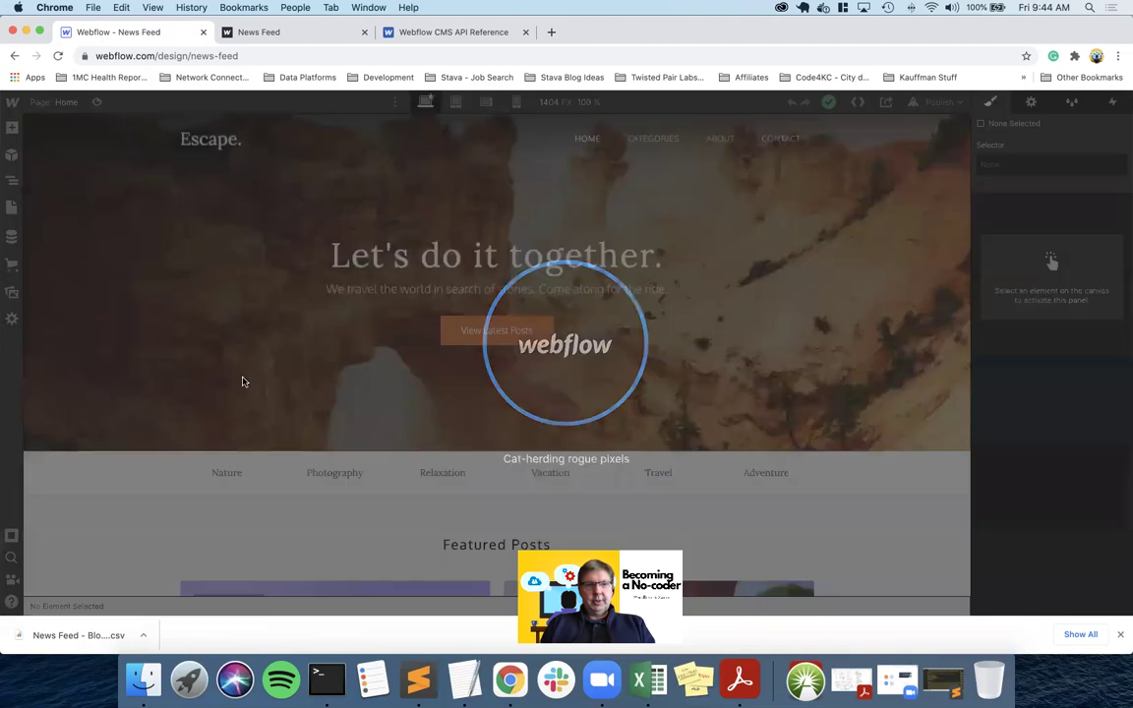
pyautogui.scroll(-3, 236, 373)
pyautogui.scroll(-5, 243, 381)
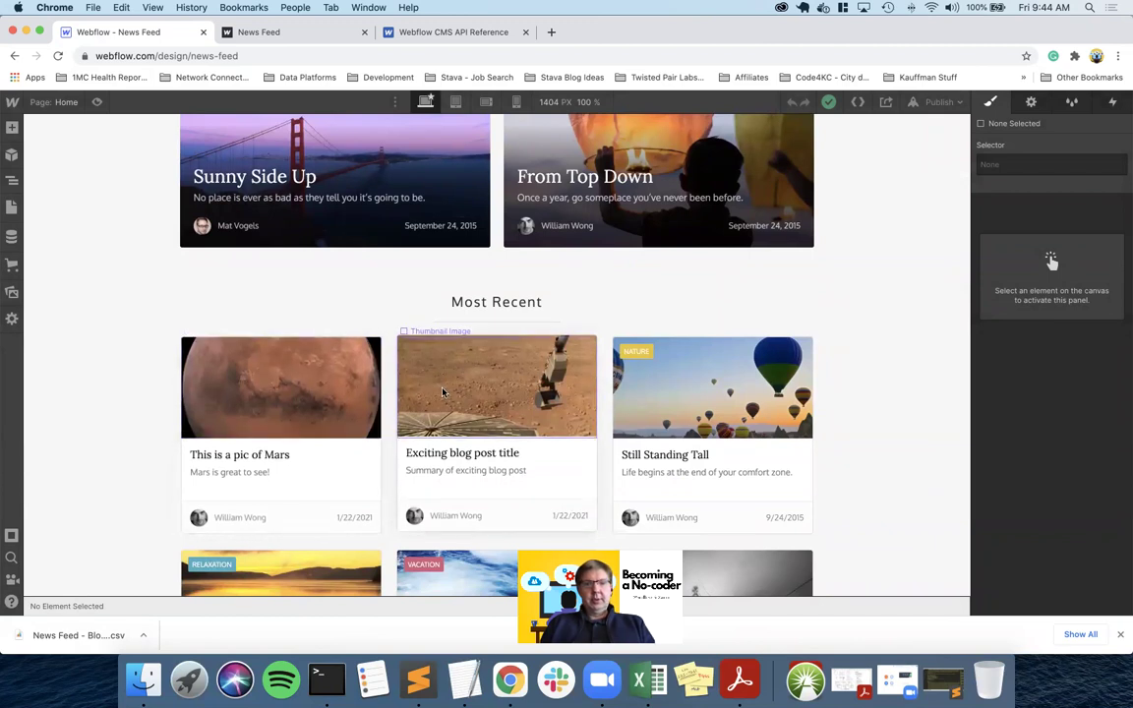
# - Look over the Mars posts in the Home page's Most Recent section and the Featured Posts above it
pyautogui.scroll(1, 442, 392)
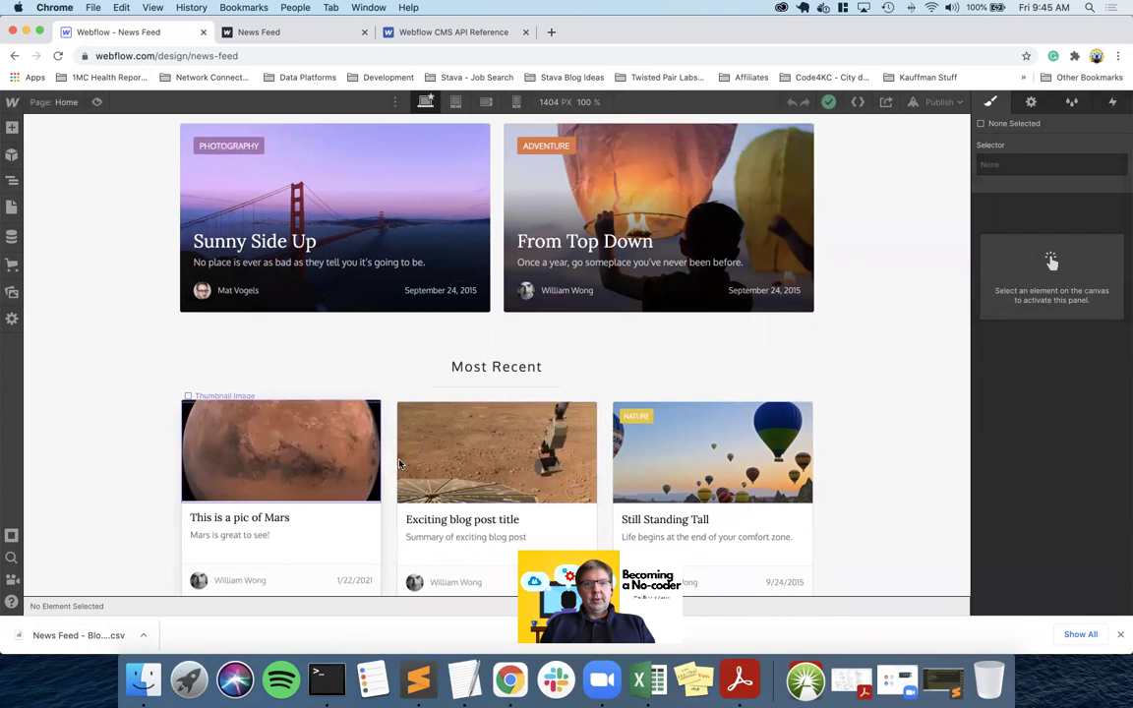
pyautogui.scroll(-2, 439, 468)
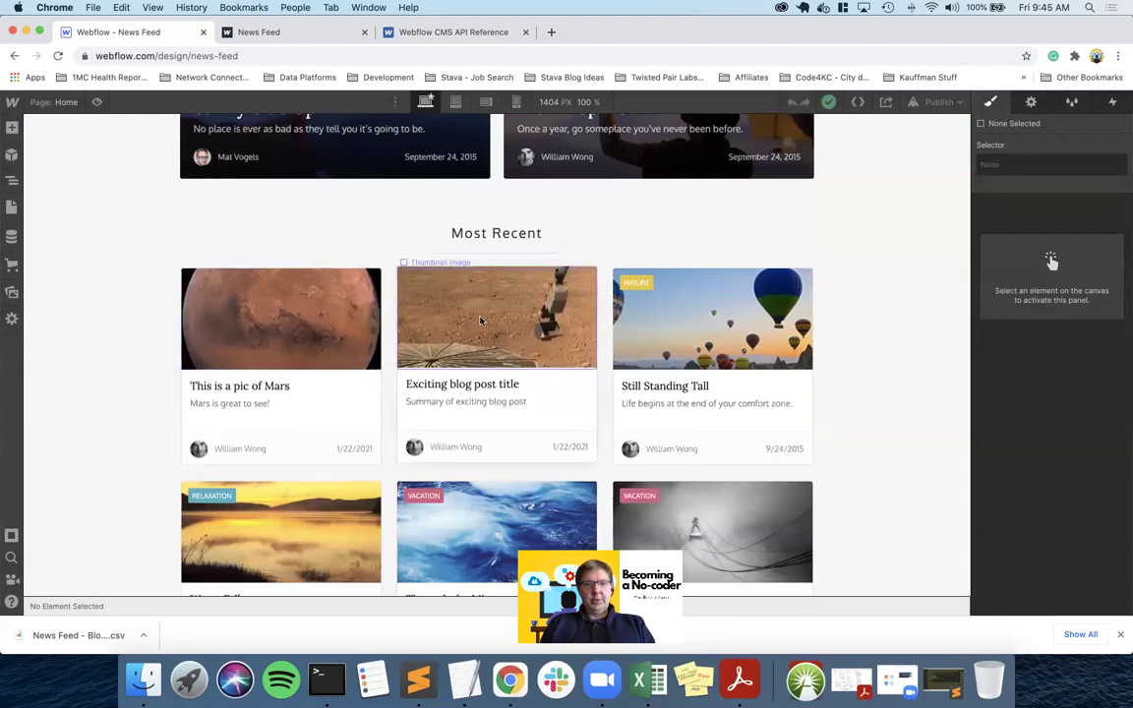
pyautogui.scroll(2, 315, 329)
pyautogui.scroll(3, 318, 334)
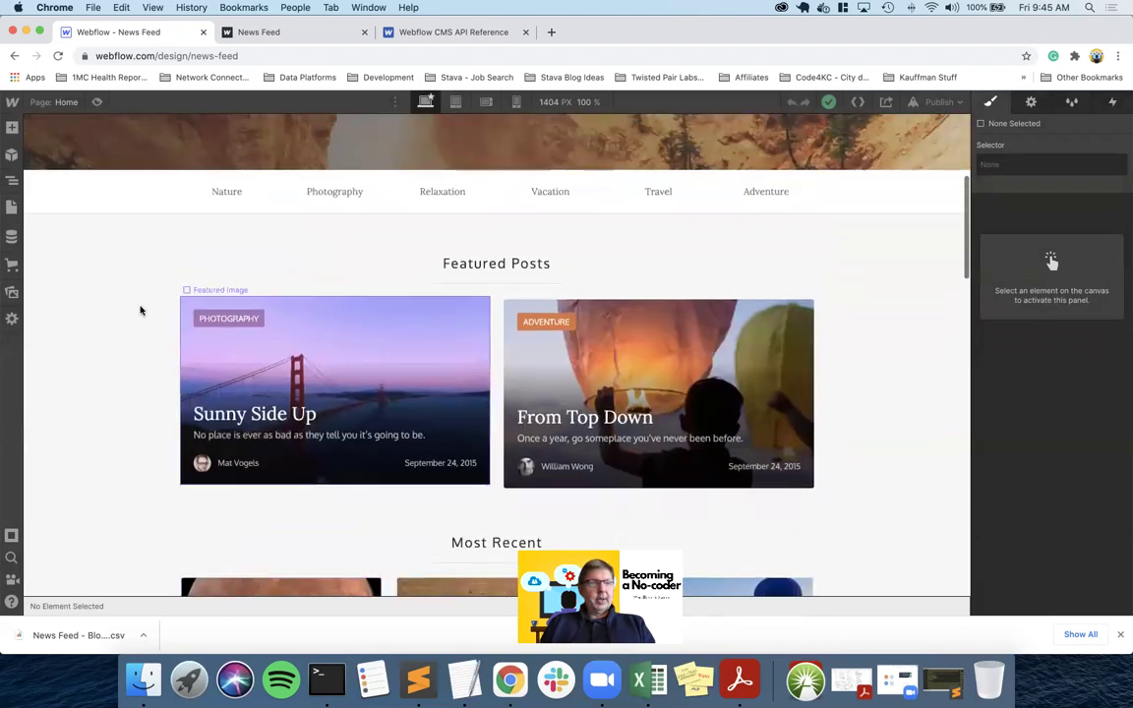
# - Open the "This is a pic of Mars" item in the Blog Posts collection and turn on "Is this featured?"
pyautogui.click(11, 237)
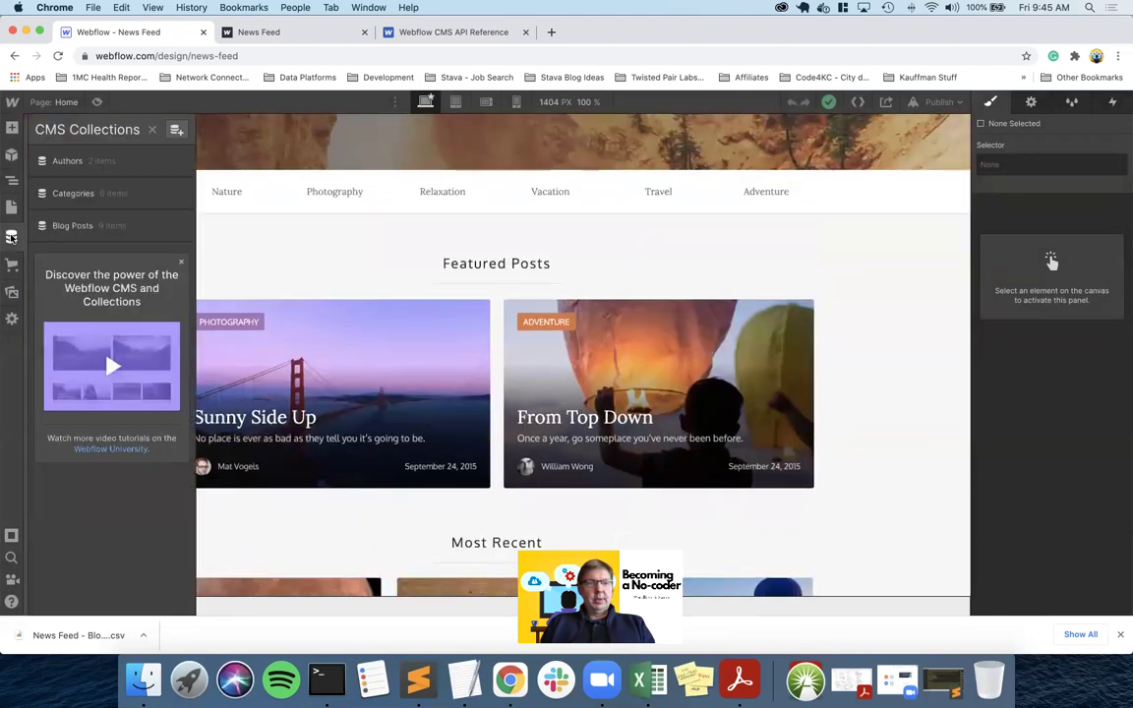
pyautogui.click(71, 226)
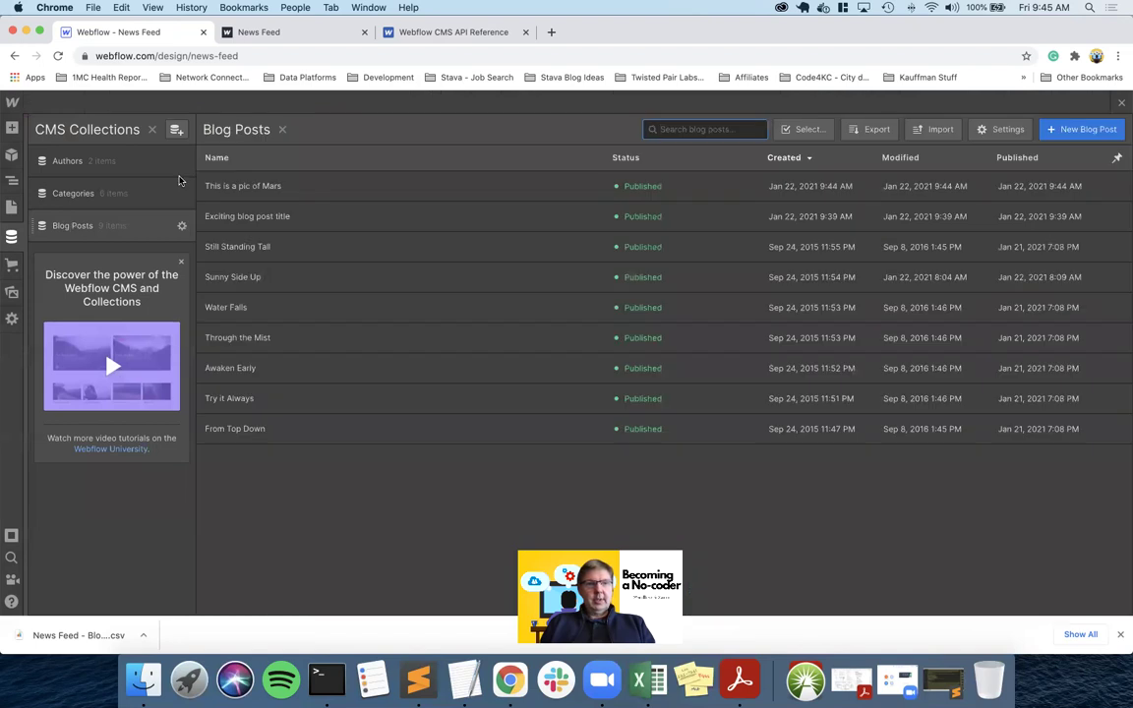
pyautogui.click(271, 186)
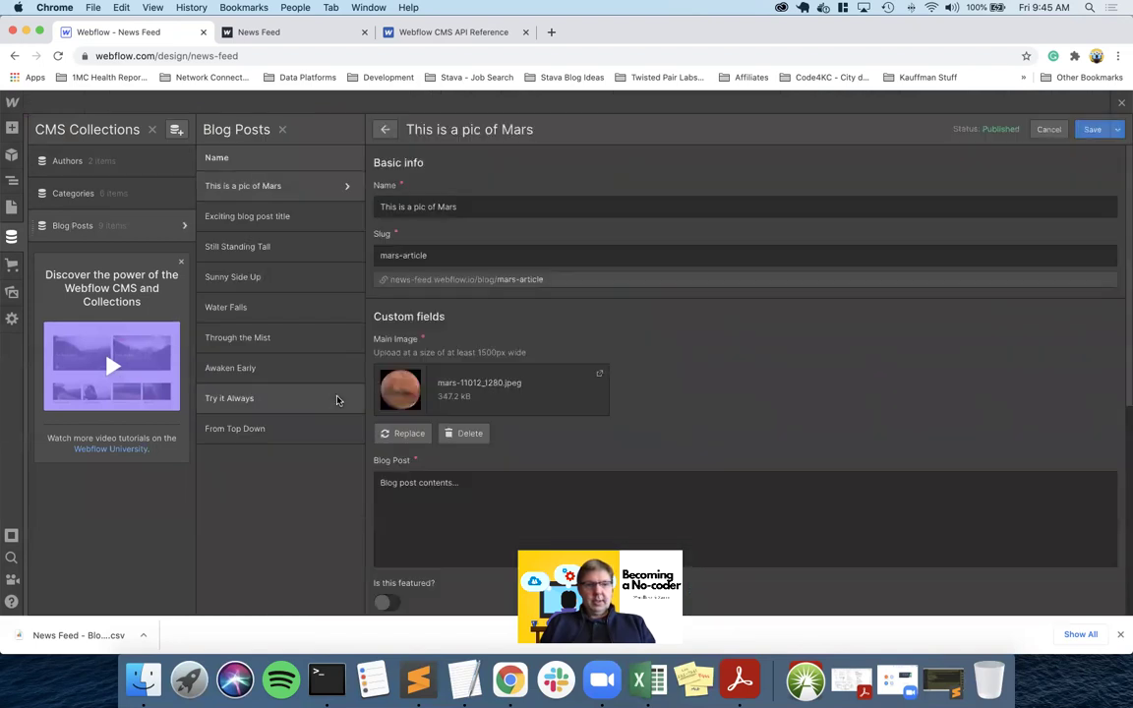
pyautogui.scroll(-3, 450, 473)
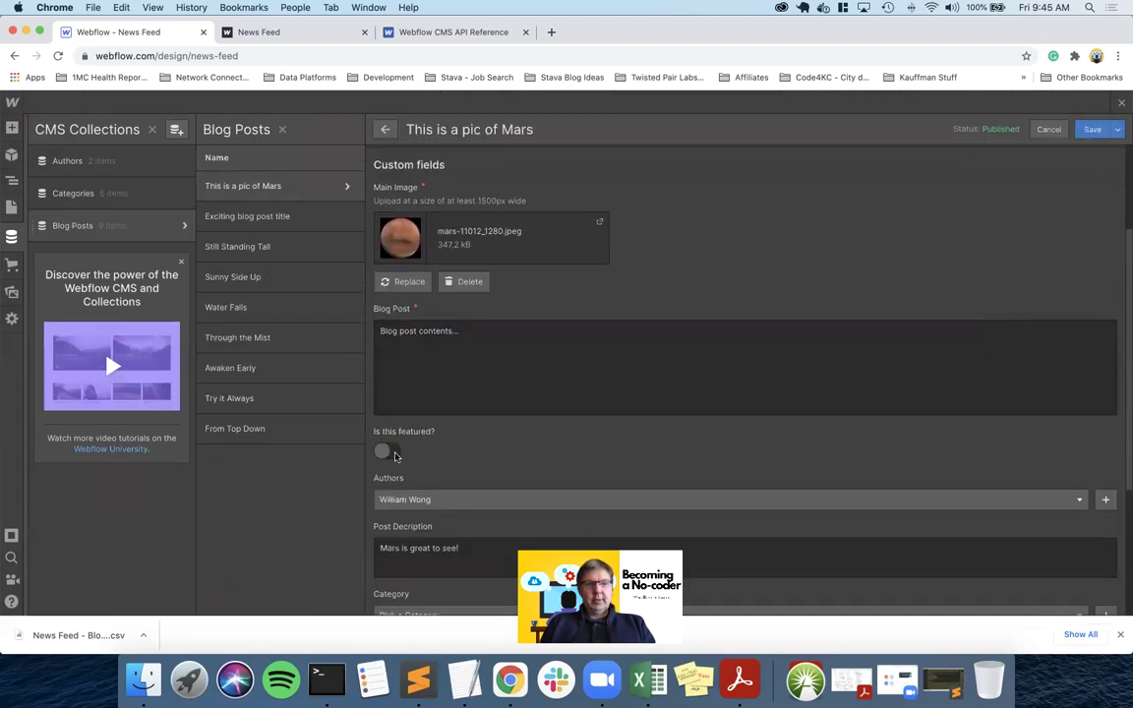
pyautogui.click(387, 452)
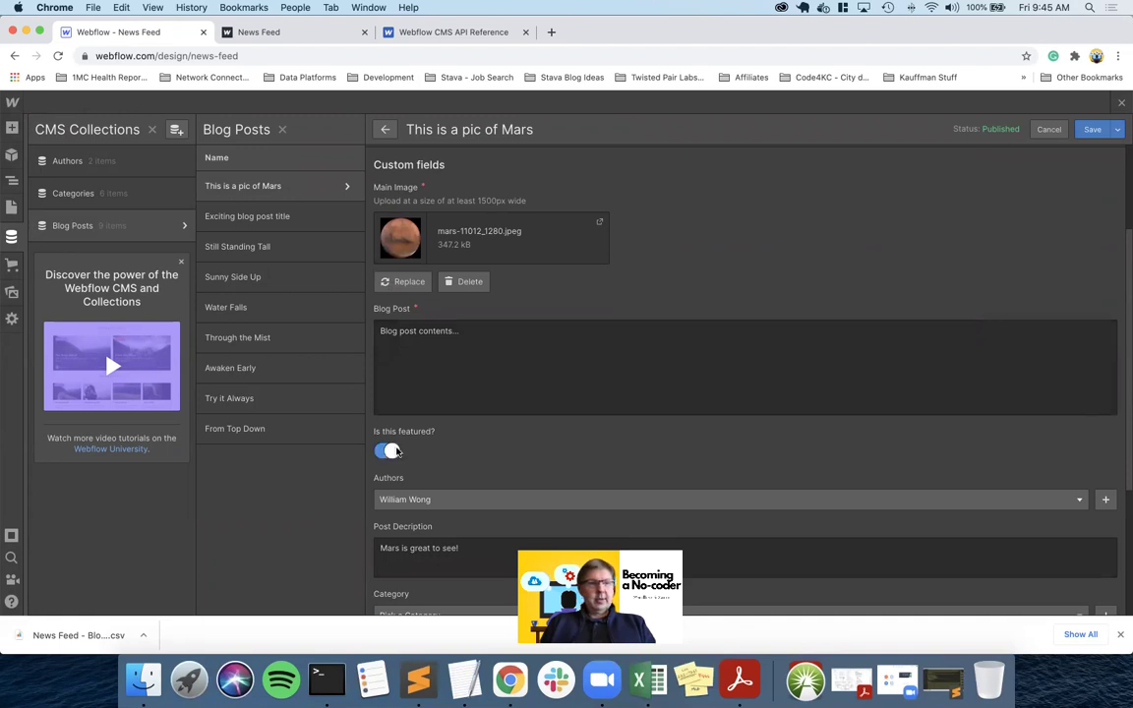
# - Leave the item for the site's pages, saving its changes, and preview the Home page's Featured Posts section
pyautogui.click(10, 205)
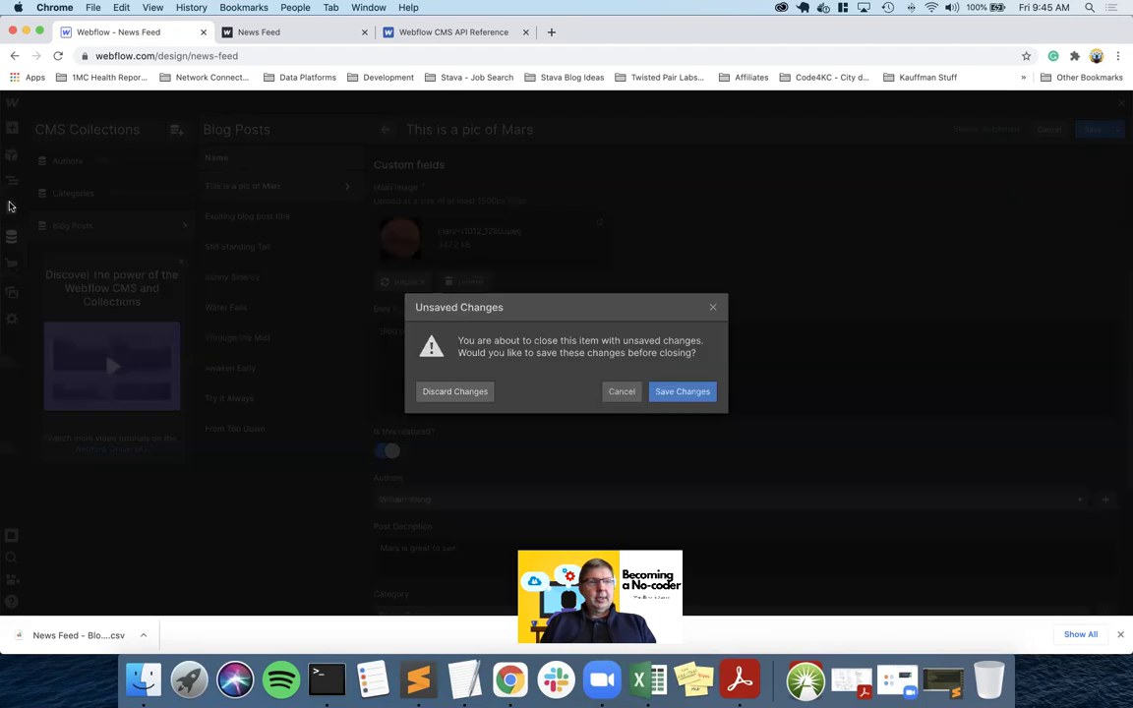
pyautogui.click(686, 394)
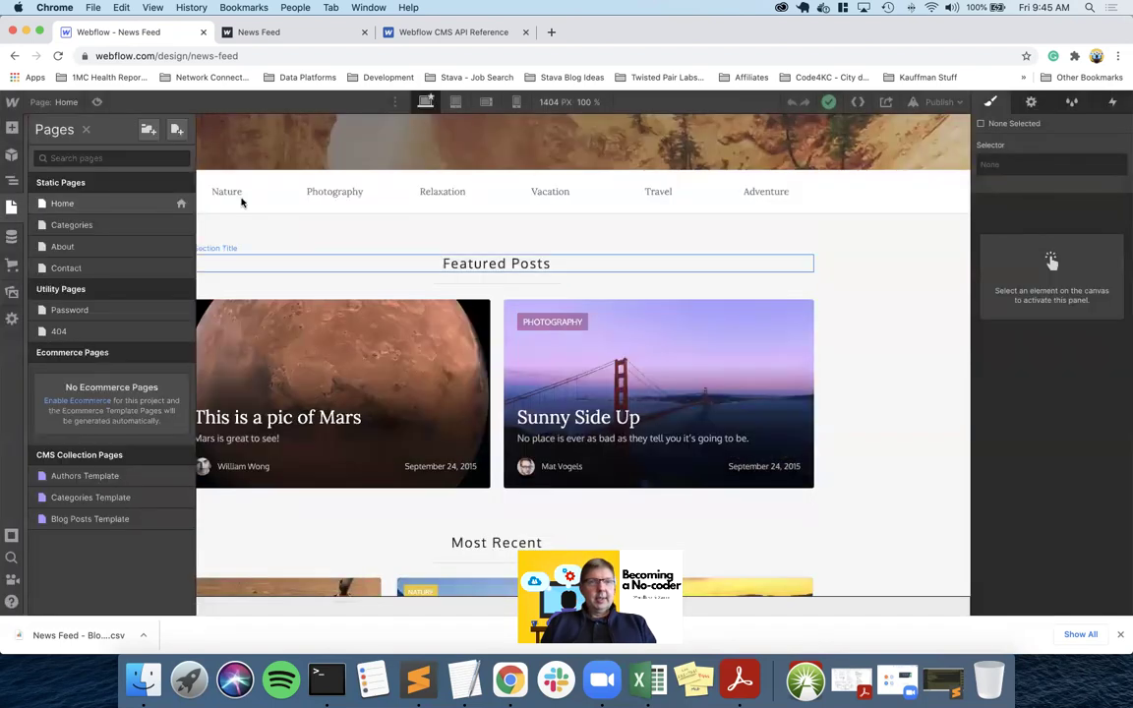
pyautogui.click(95, 103)
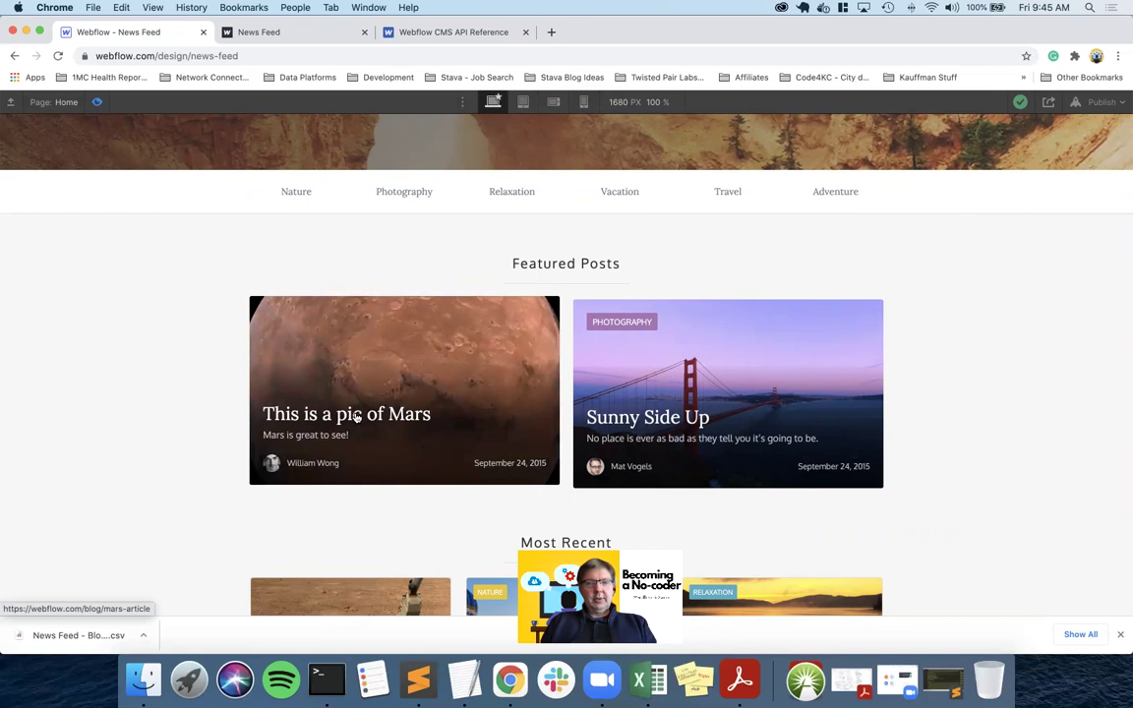
pyautogui.click(96, 102)
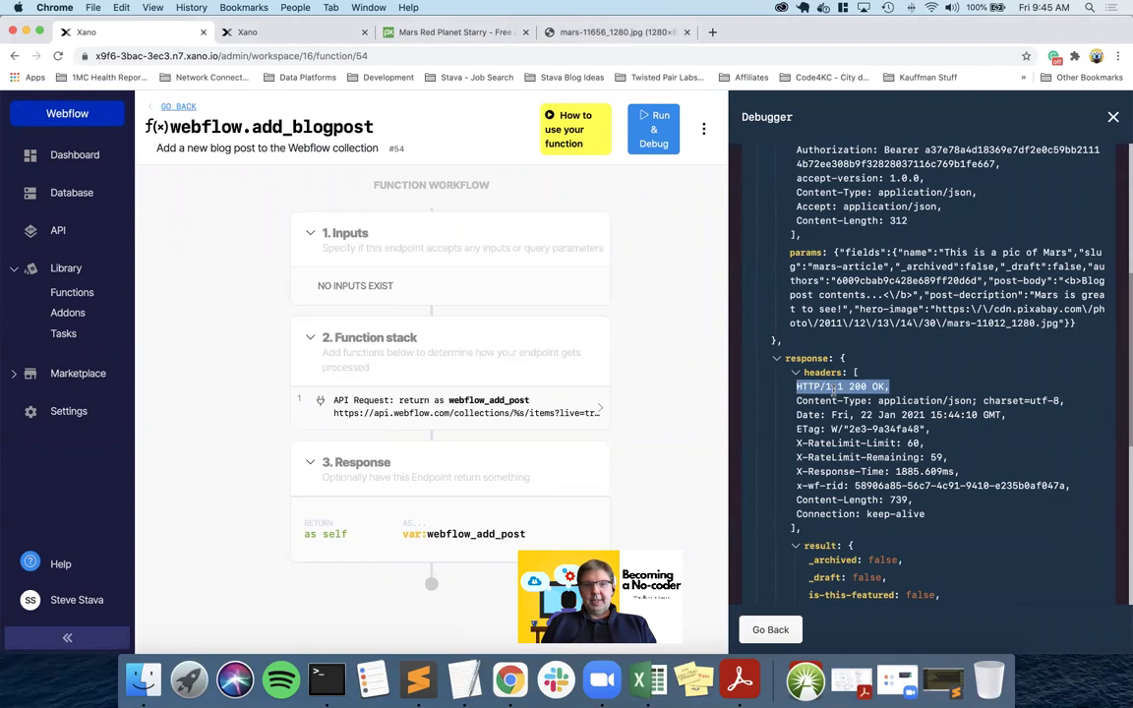
# - Switch to Xano and examine the is-this-featured field in the debugger's response against the request params
pyautogui.scroll(-5, 869, 447)
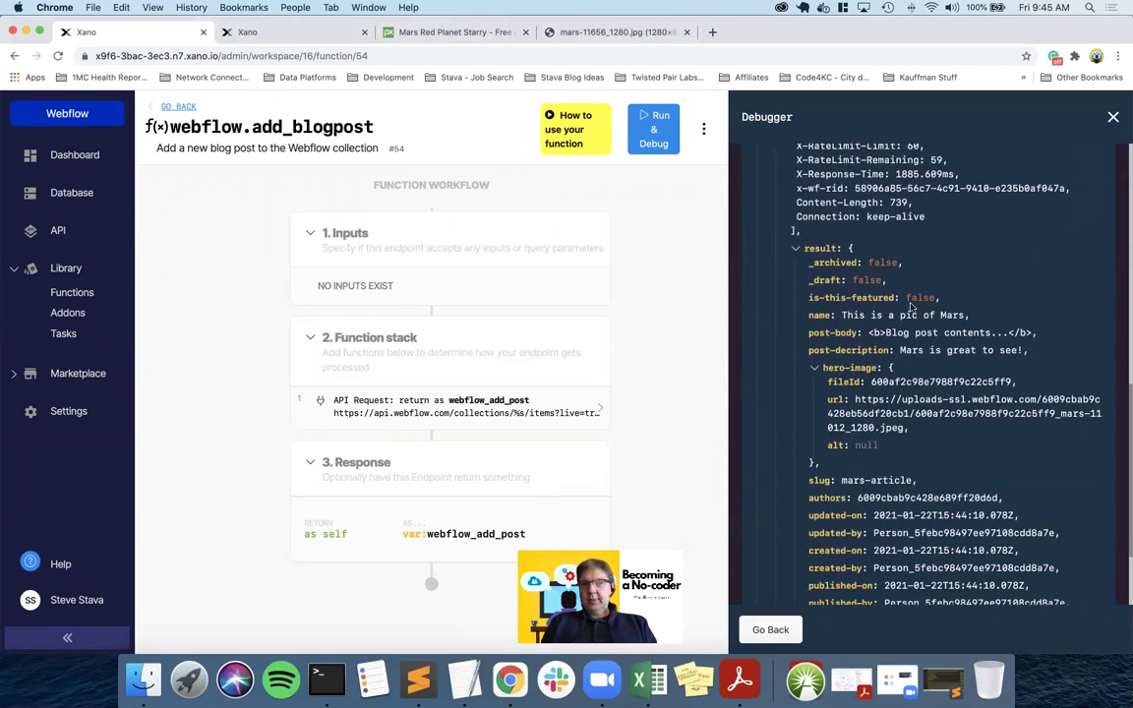
pyautogui.doubleClick(920, 297)
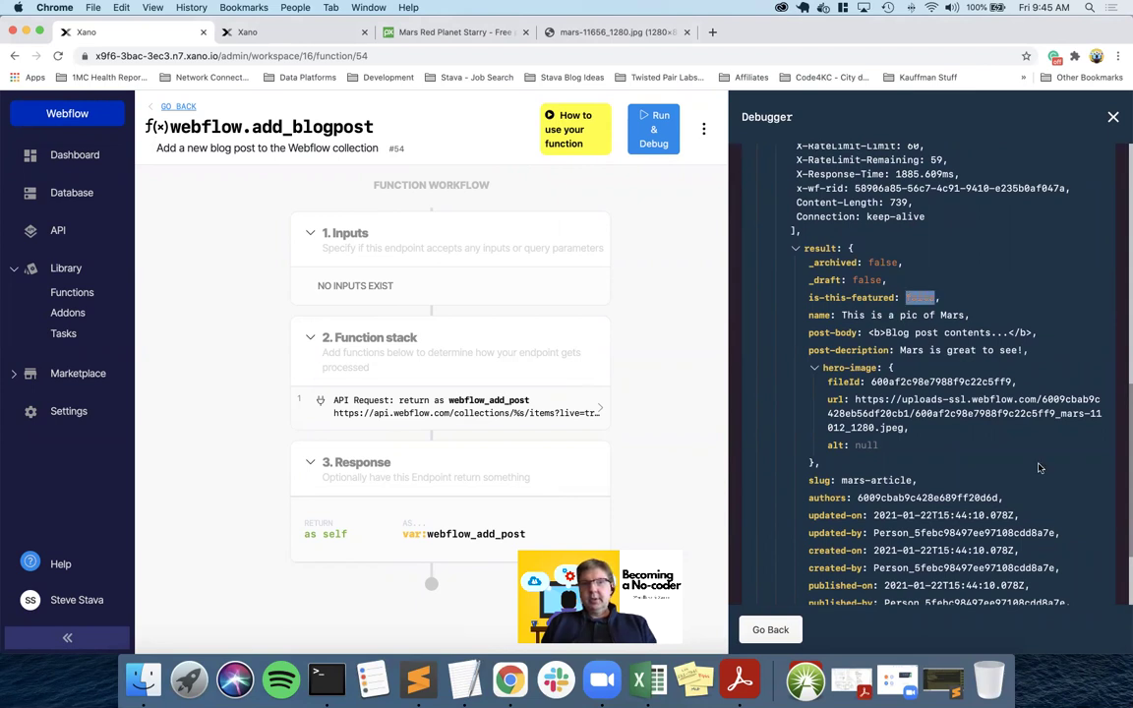
pyautogui.scroll(4, 1038, 468)
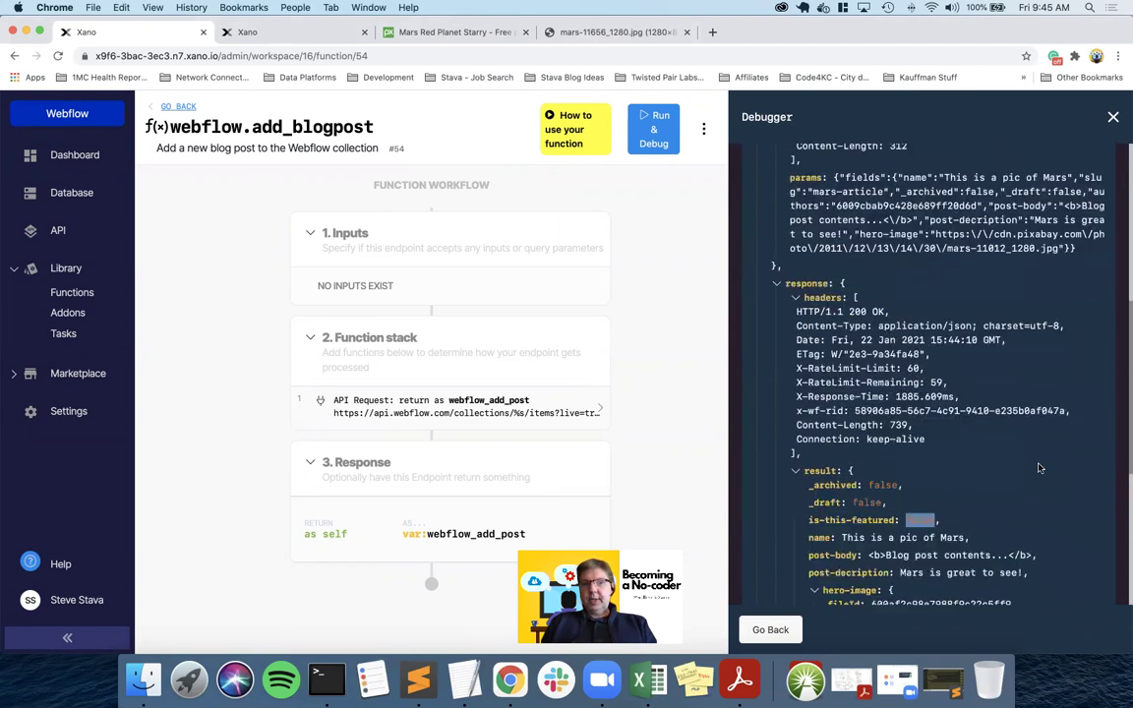
pyautogui.scroll(-1, 1038, 468)
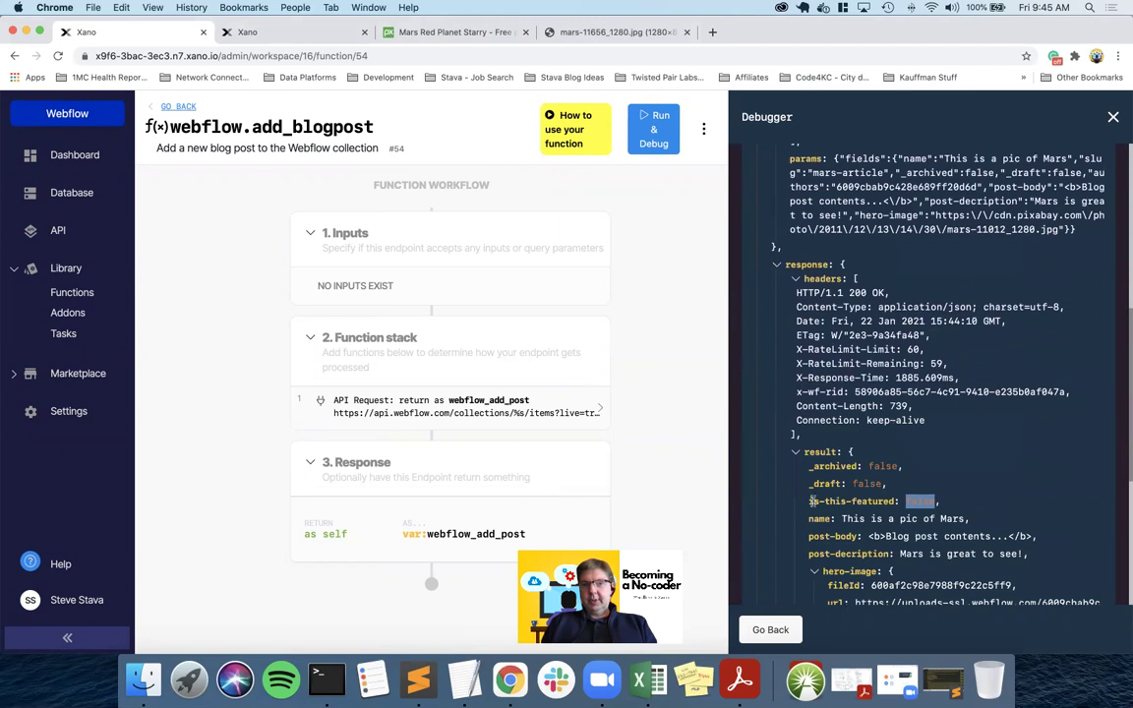
pyautogui.scroll(5, 869, 440)
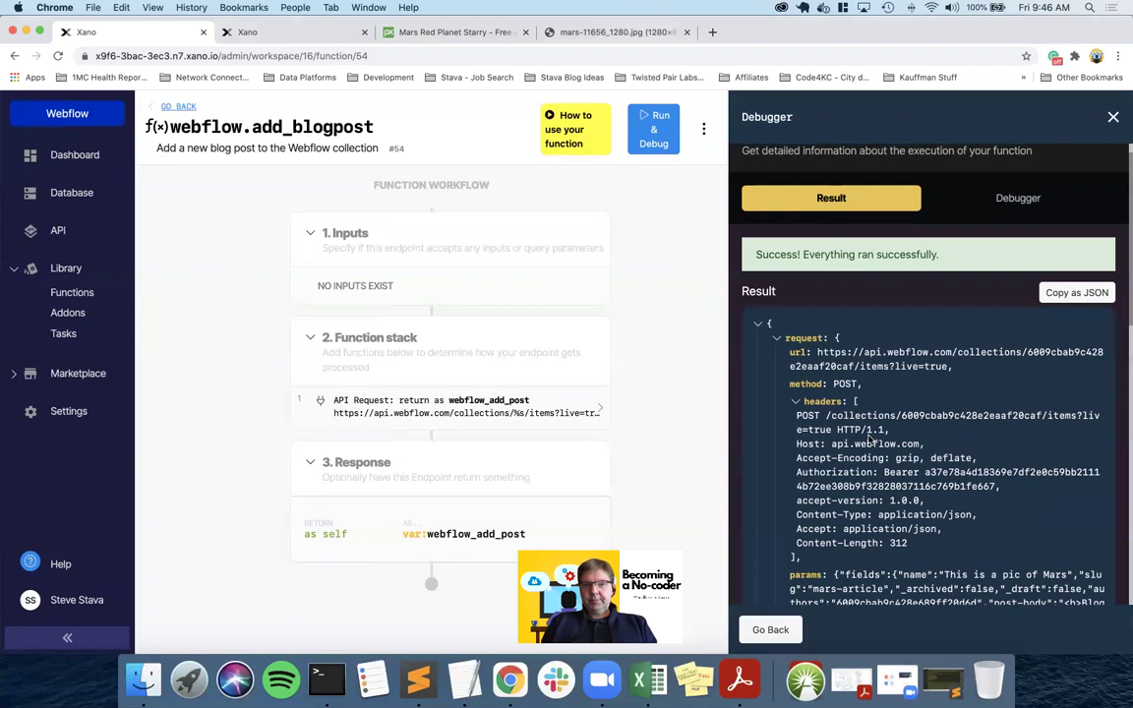
# - Open the webflow_add_post API request and review its params, from the fields object and name through hero-image
pyautogui.click(401, 411)
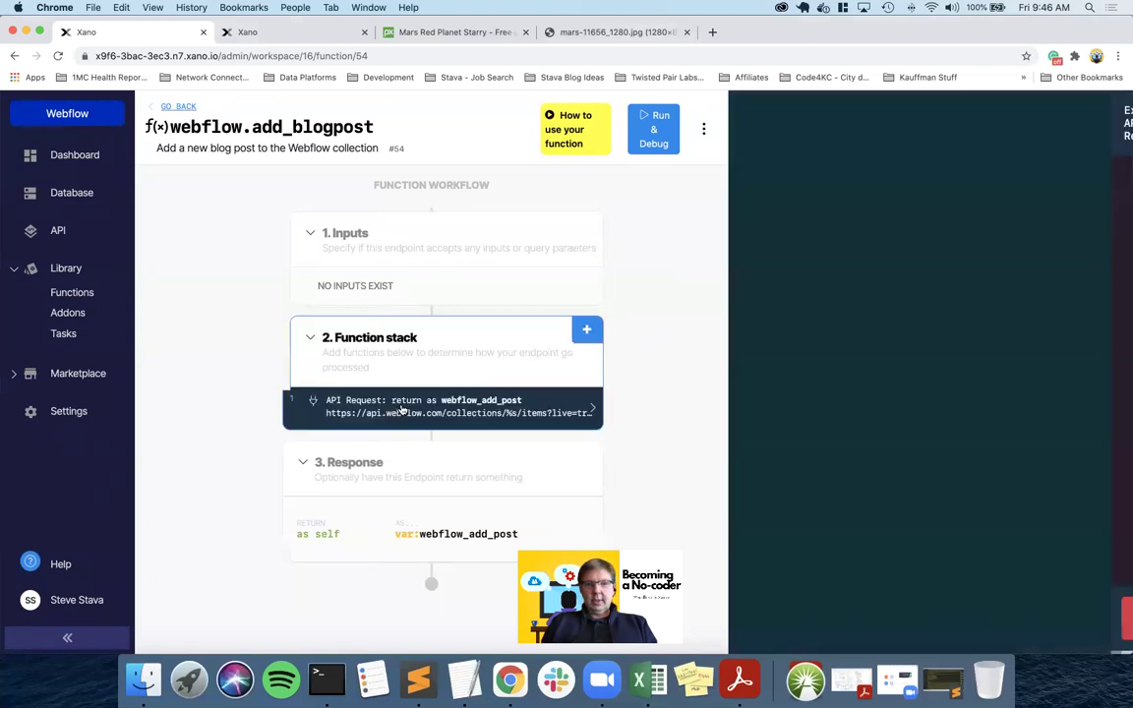
pyautogui.scroll(-6, 970, 371)
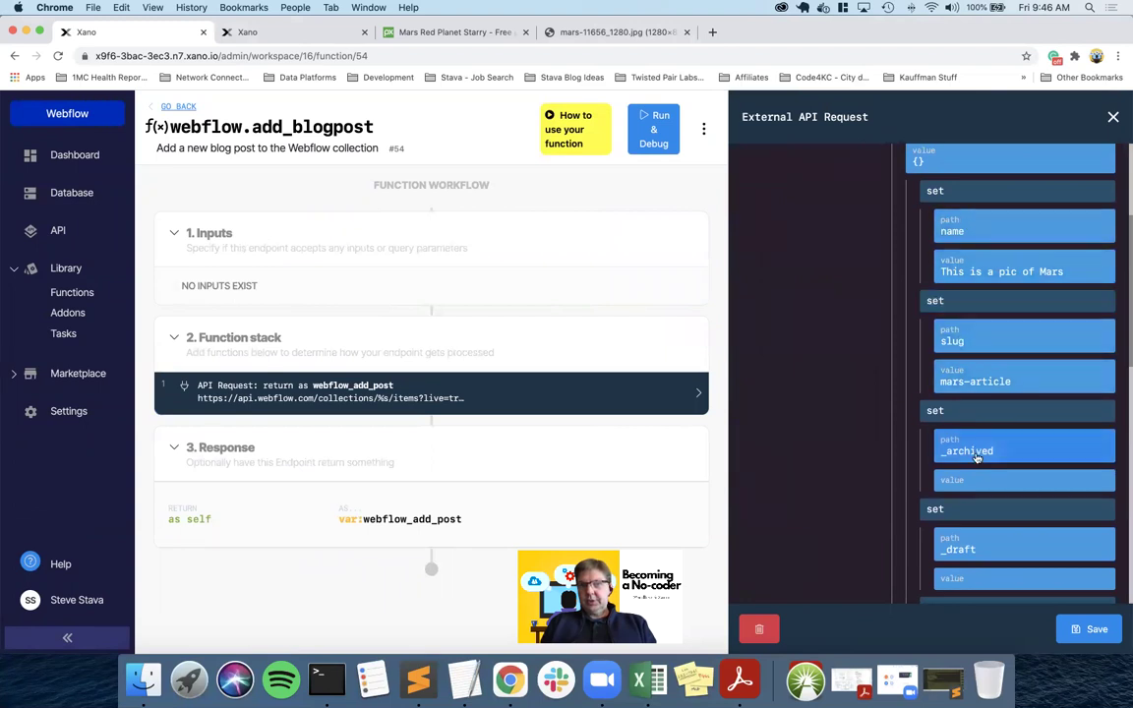
pyautogui.scroll(-7, 976, 457)
pyautogui.scroll(-5, 976, 457)
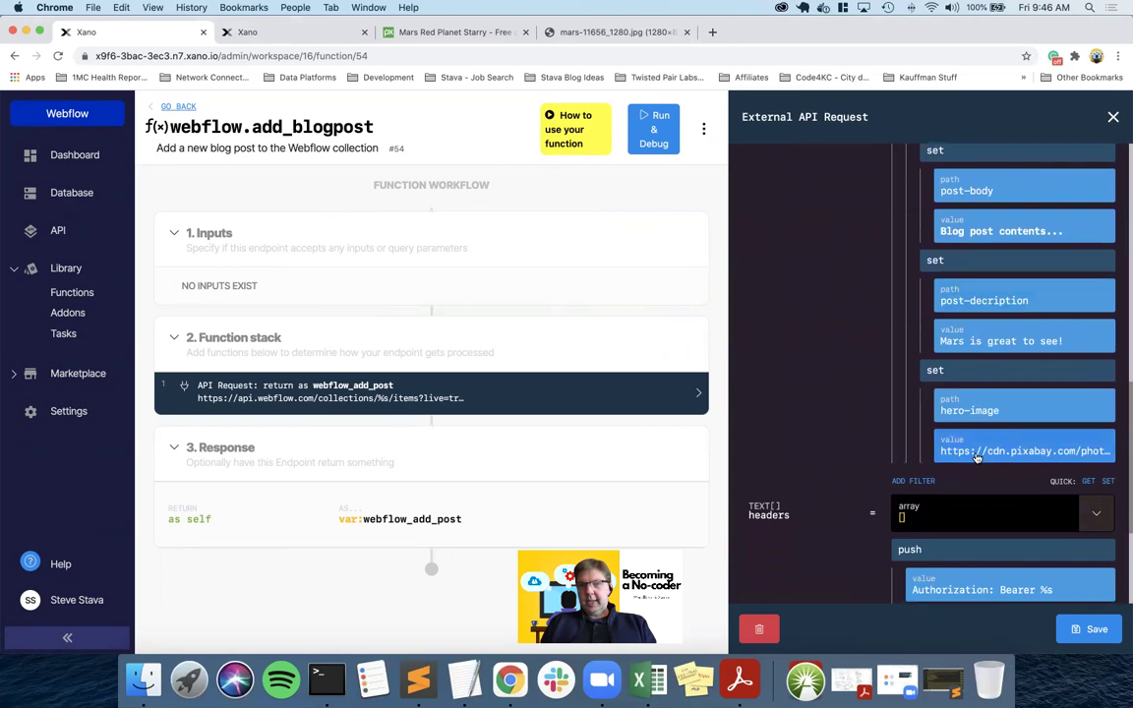
pyautogui.scroll(9, 976, 453)
pyautogui.scroll(7, 976, 441)
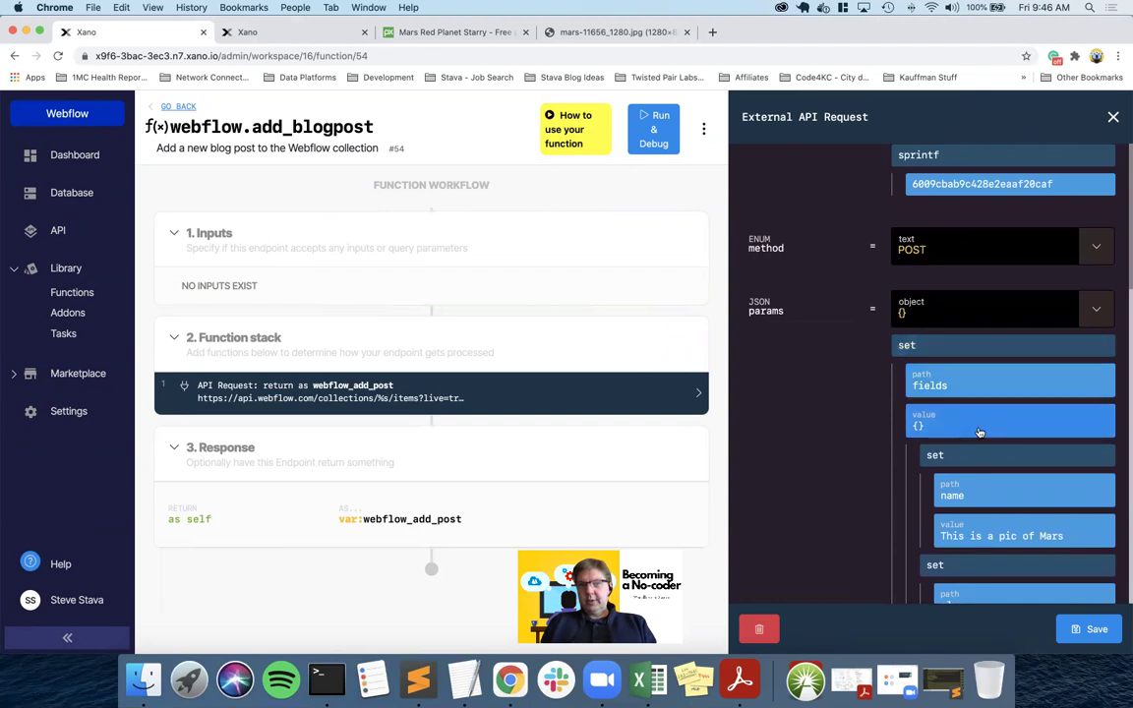
pyautogui.scroll(-3, 979, 432)
pyautogui.scroll(-15, 979, 432)
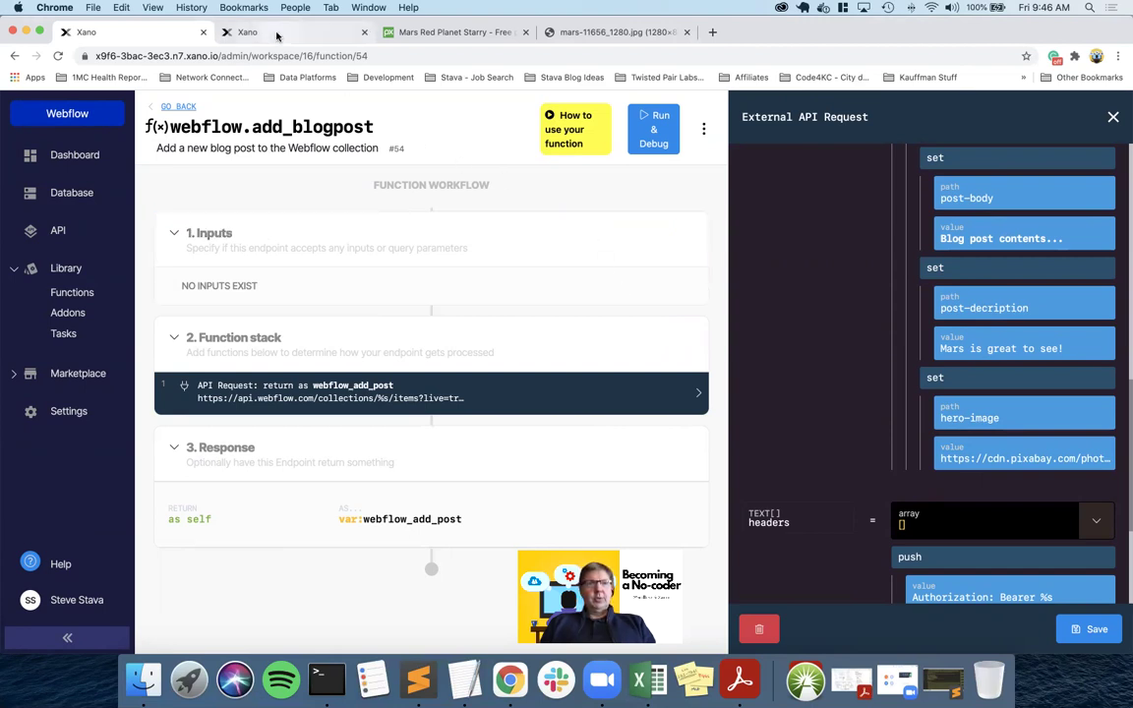
# - View the functions list and the news_article JSON record, then reopen webflow.add_blogpost's API request and review its field values
pyautogui.click(70, 293)
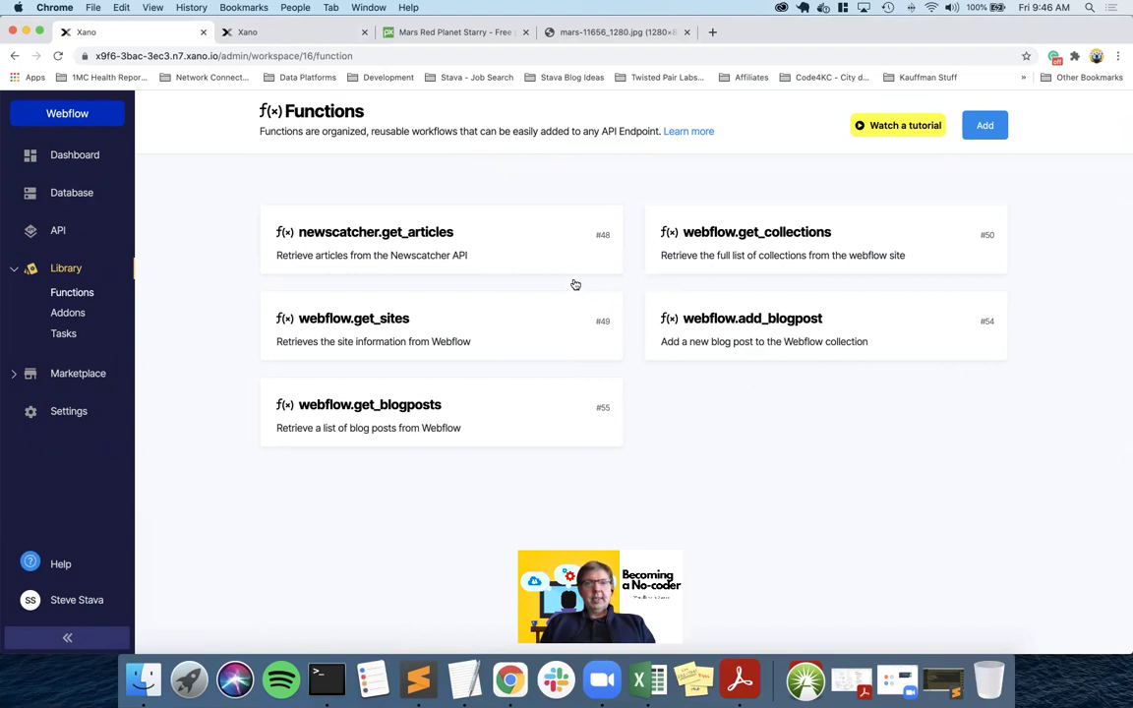
pyautogui.click(285, 32)
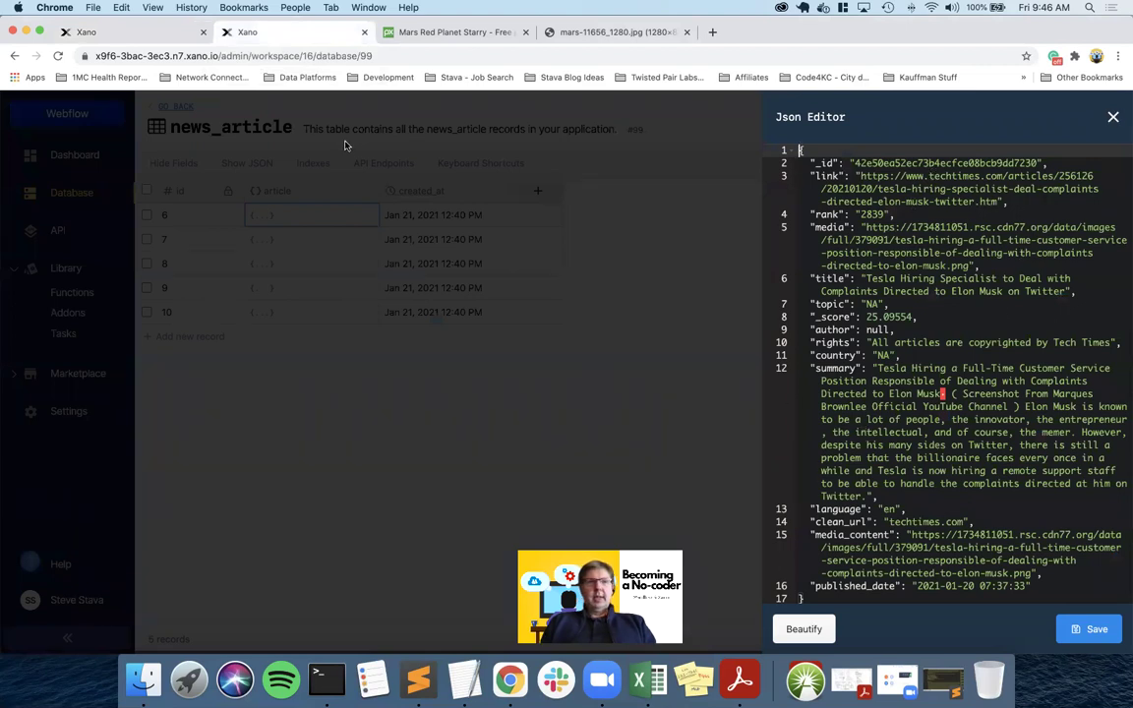
pyautogui.click(147, 32)
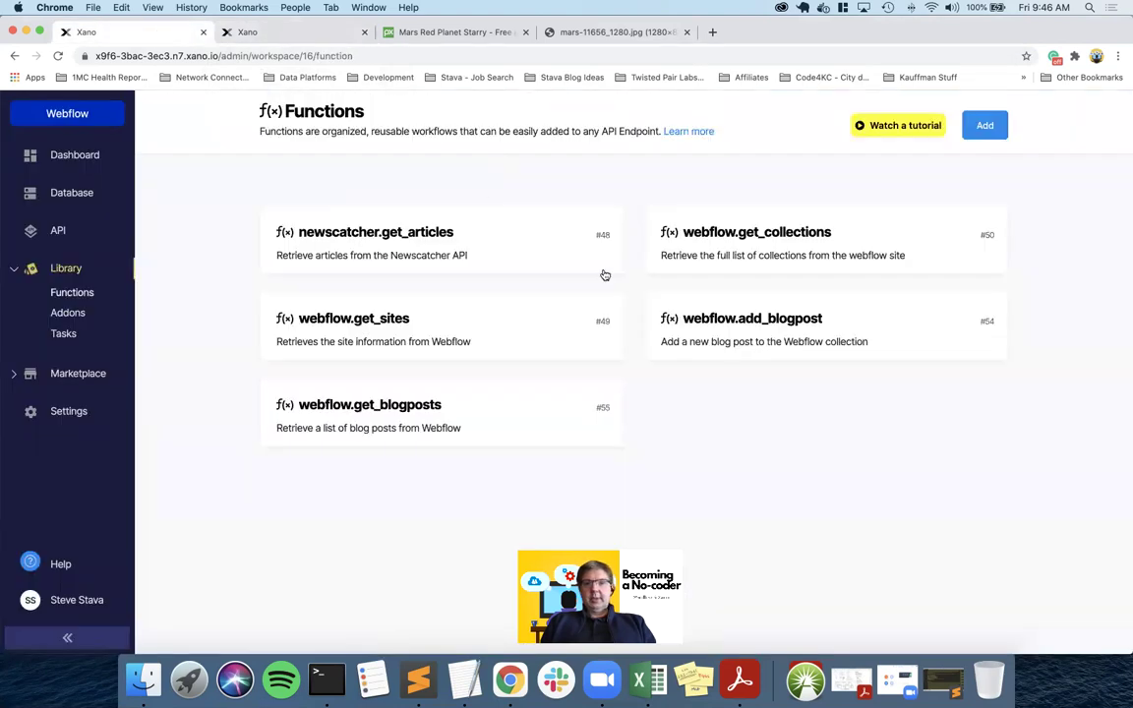
pyautogui.click(747, 326)
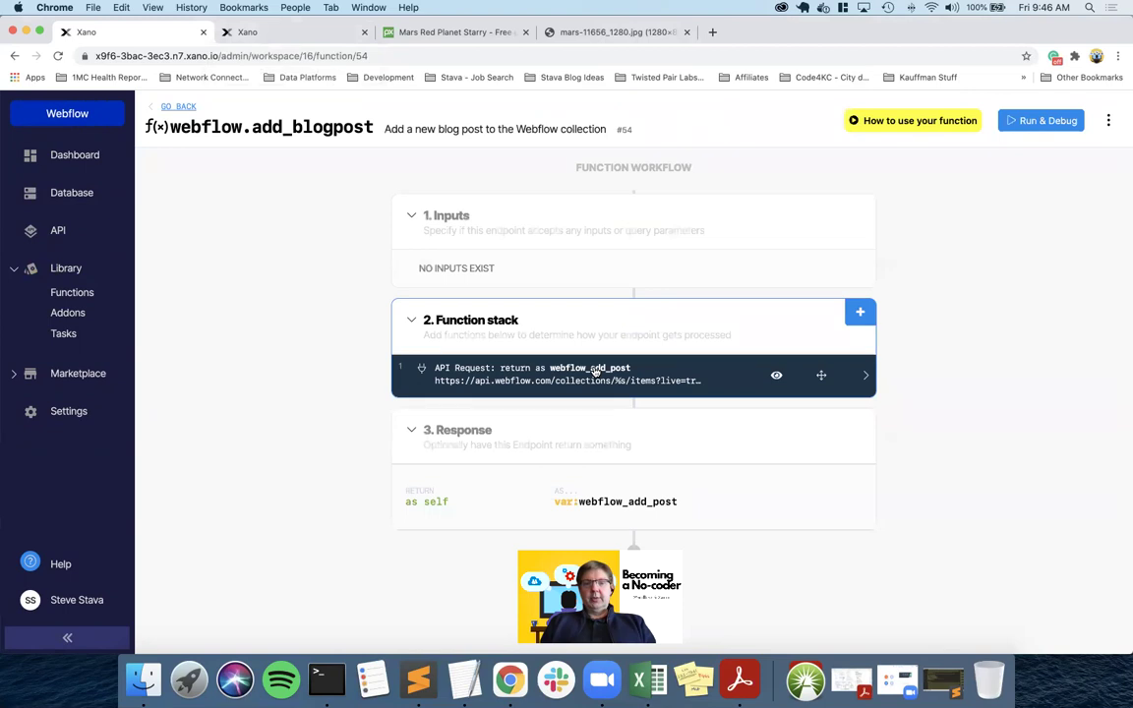
pyautogui.click(600, 374)
pyautogui.scroll(-8, 981, 512)
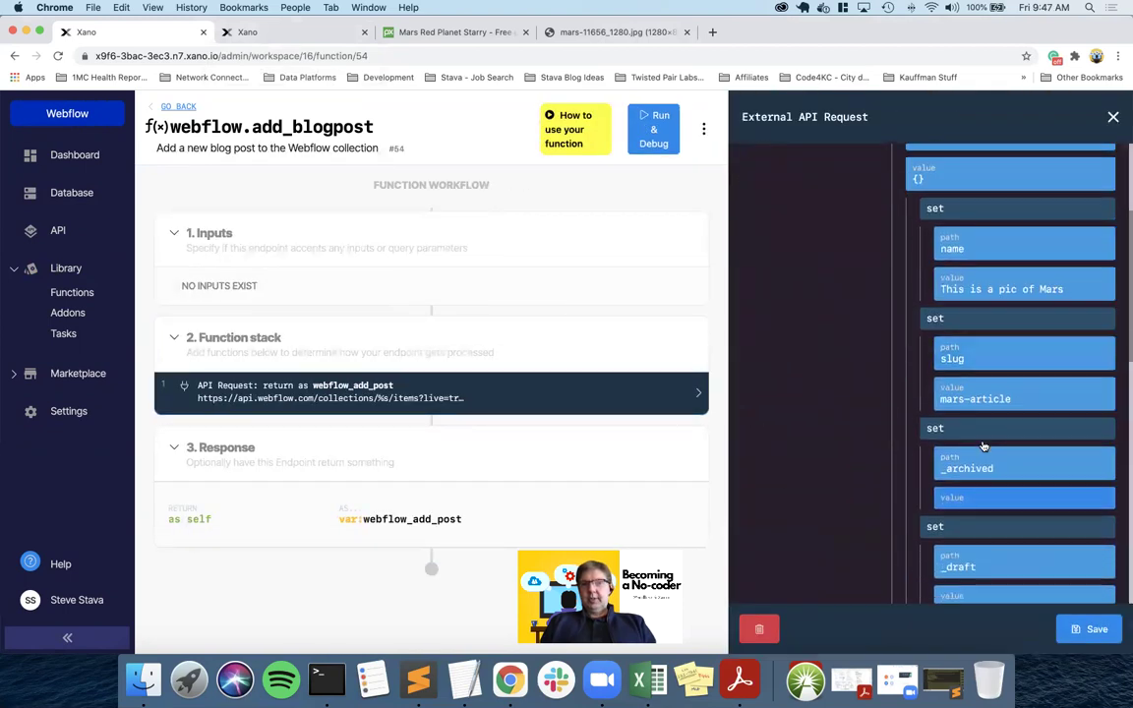